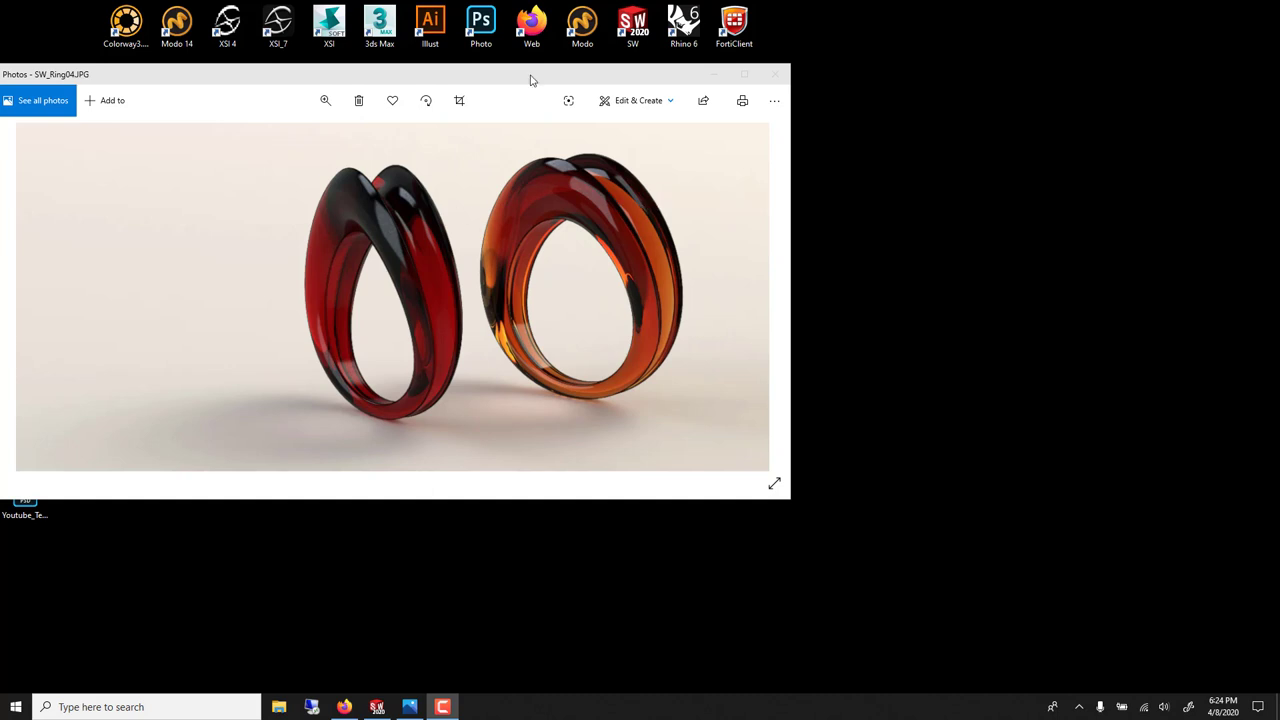
Create a new SOLIDWORKS part document
left_click_drag(531, 80, 529, 84)
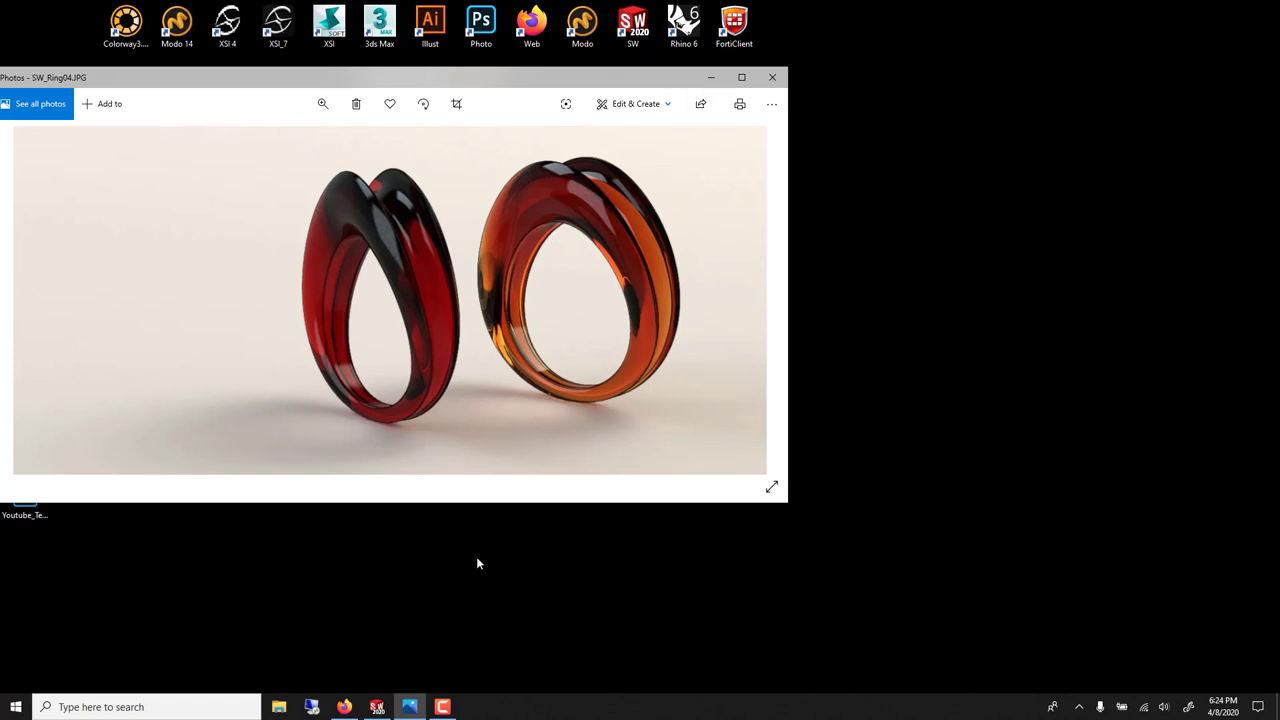
left_click(376, 706)
left_click(128, 10)
left_click(145, 32)
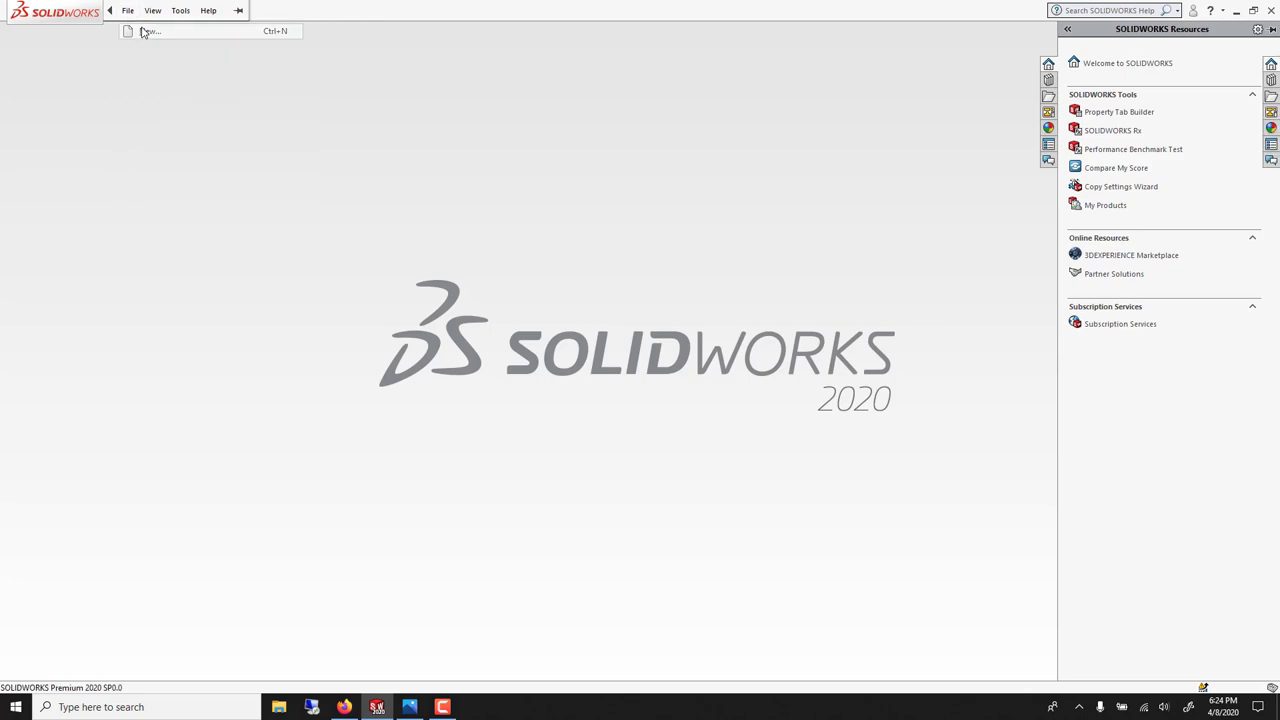
left_click(540, 516)
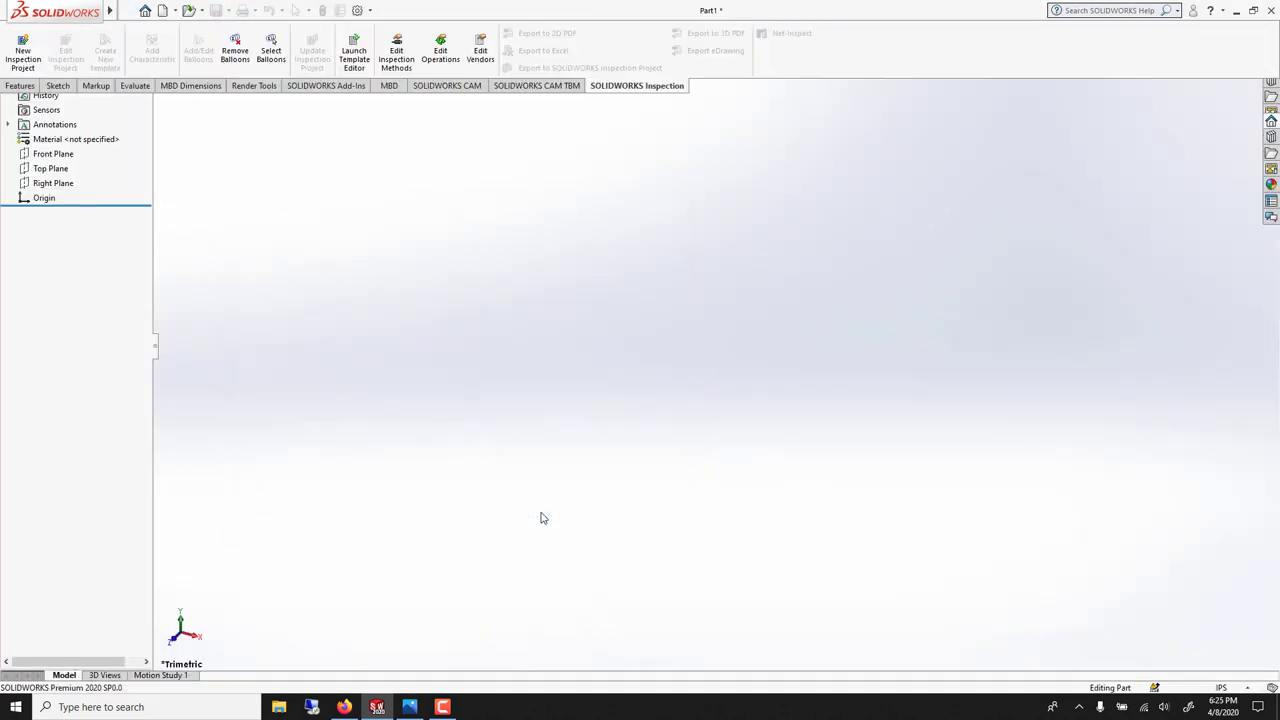
Set the part's units to MMGS (millimetre, gram, second) and select the Top Plane
left_click(1249, 687)
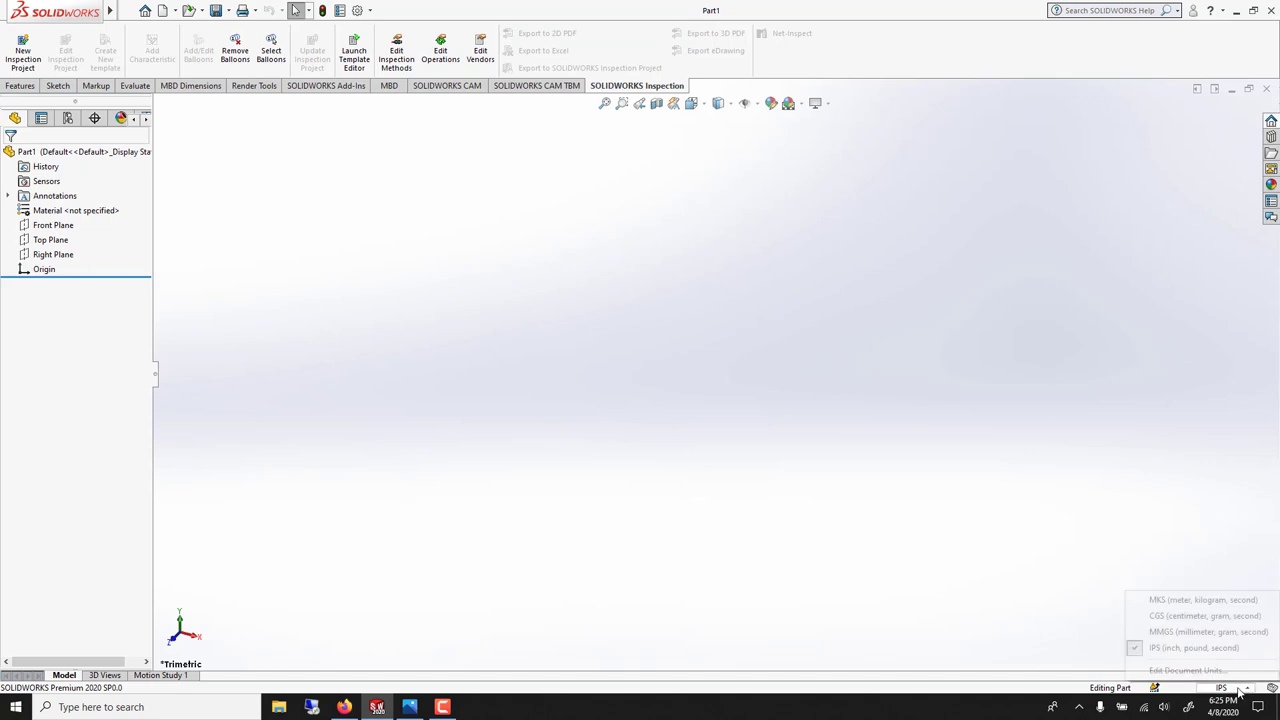
left_click(1205, 632)
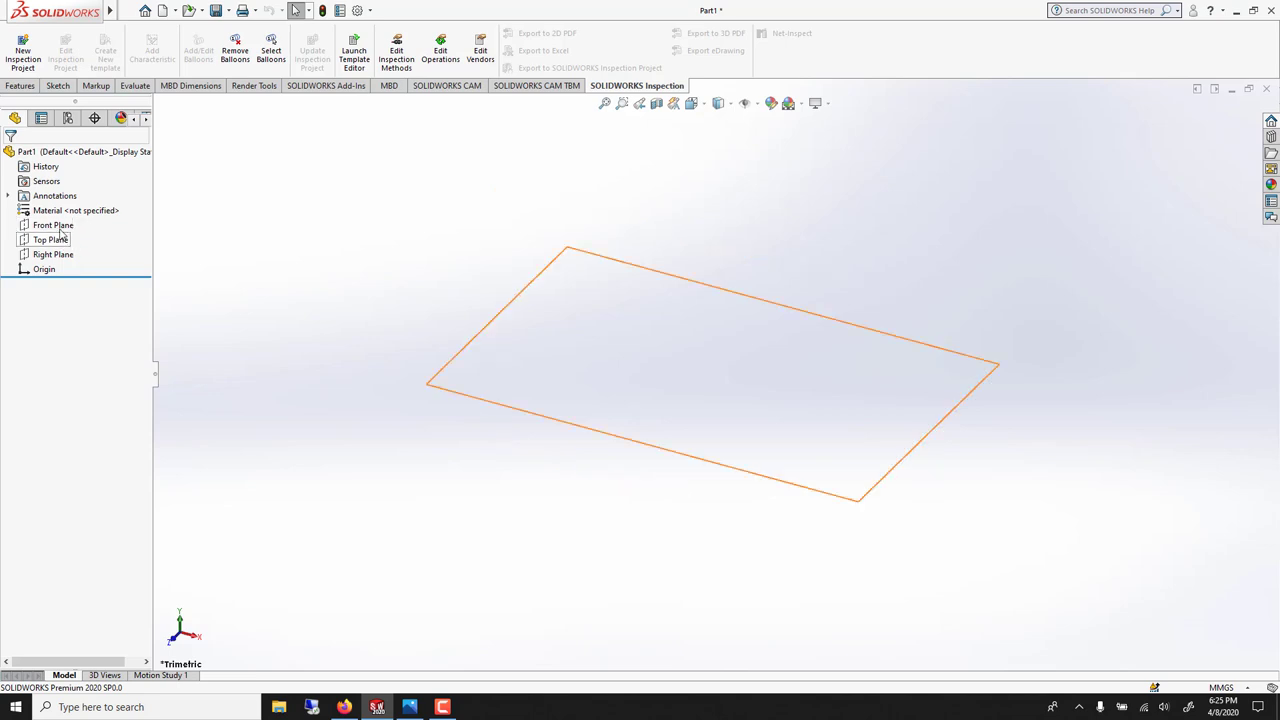
left_click(58, 239)
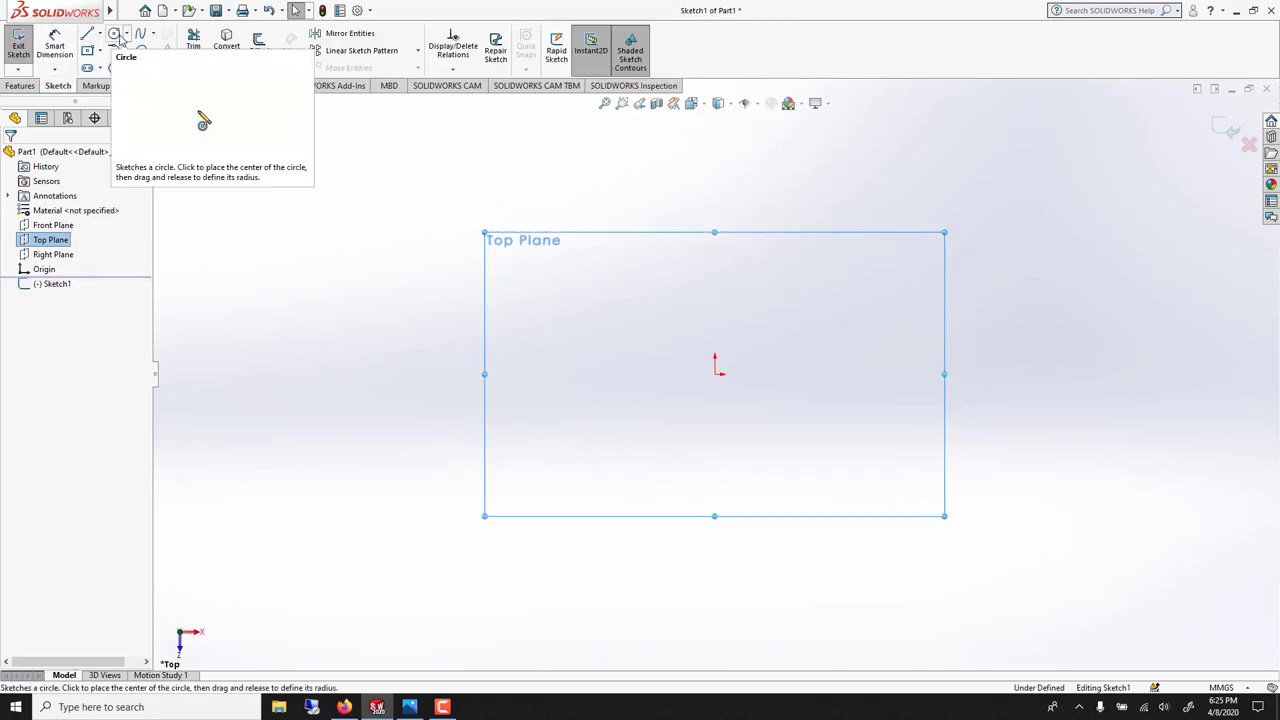
Sketch a circle of about 48 mm radius at the origin and exit the sketch
left_click(114, 34)
left_click(717, 372)
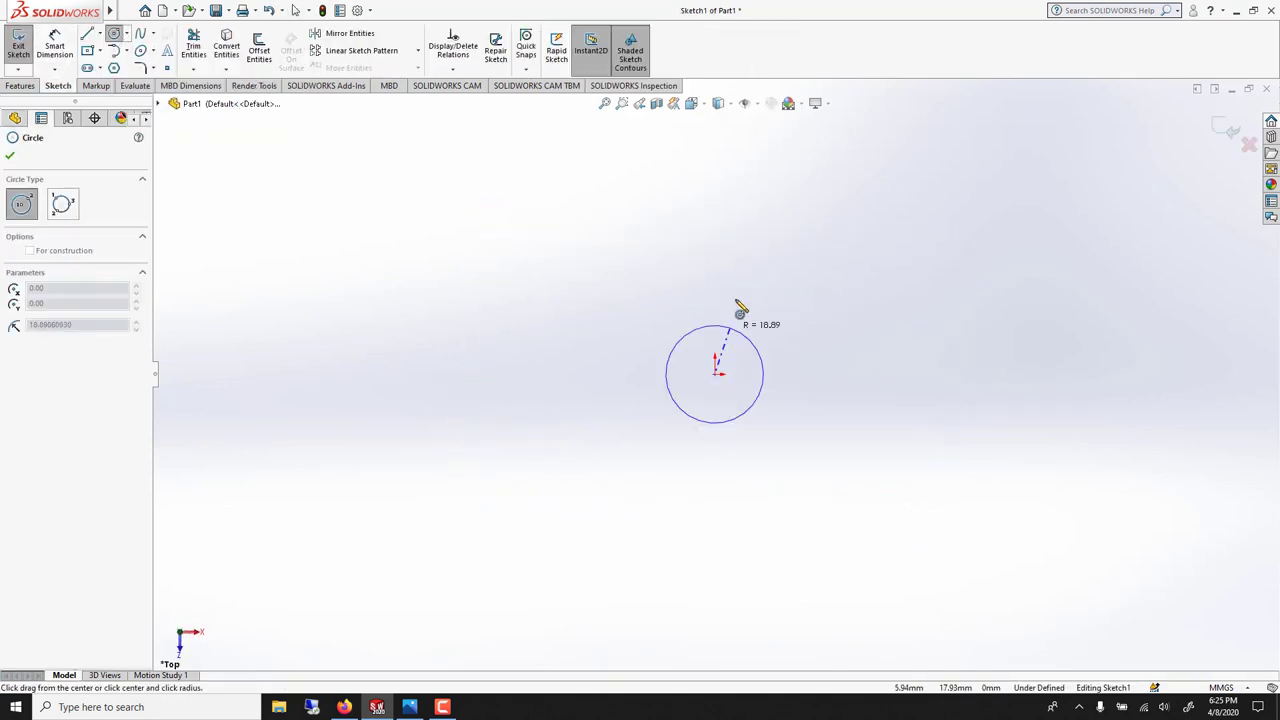
left_click(717, 258)
key("Escape")
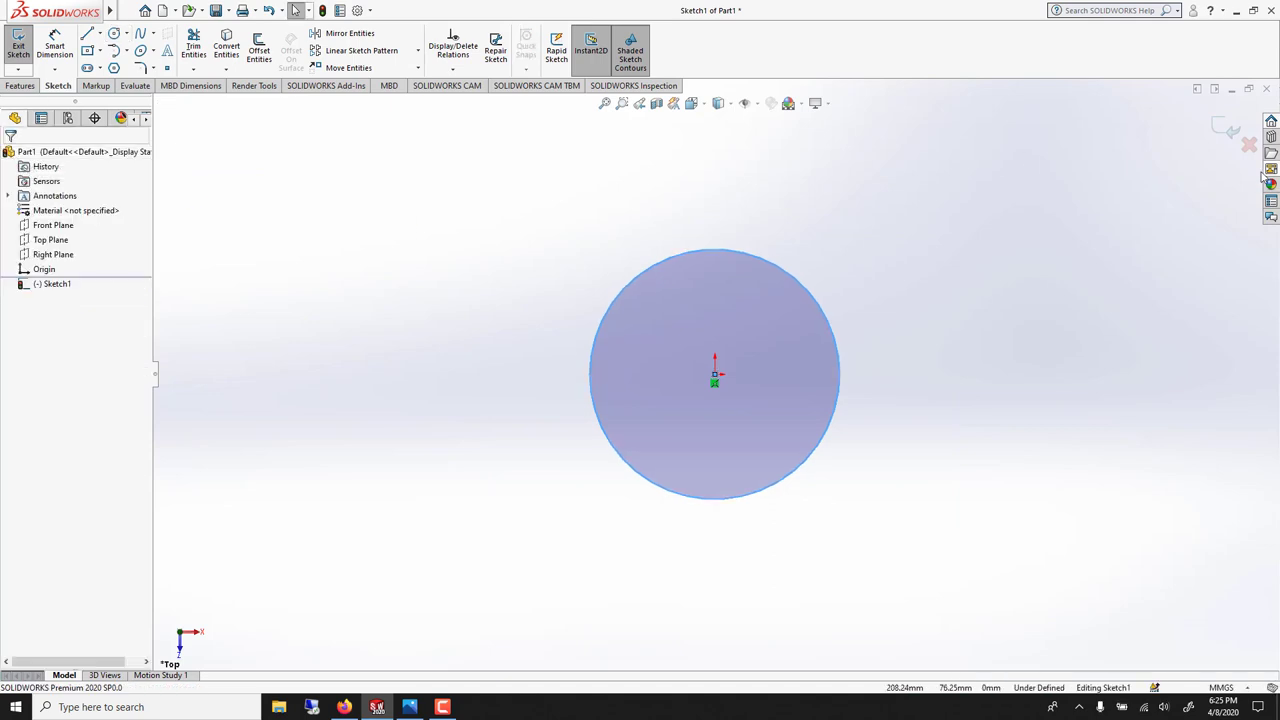
left_click(1225, 128)
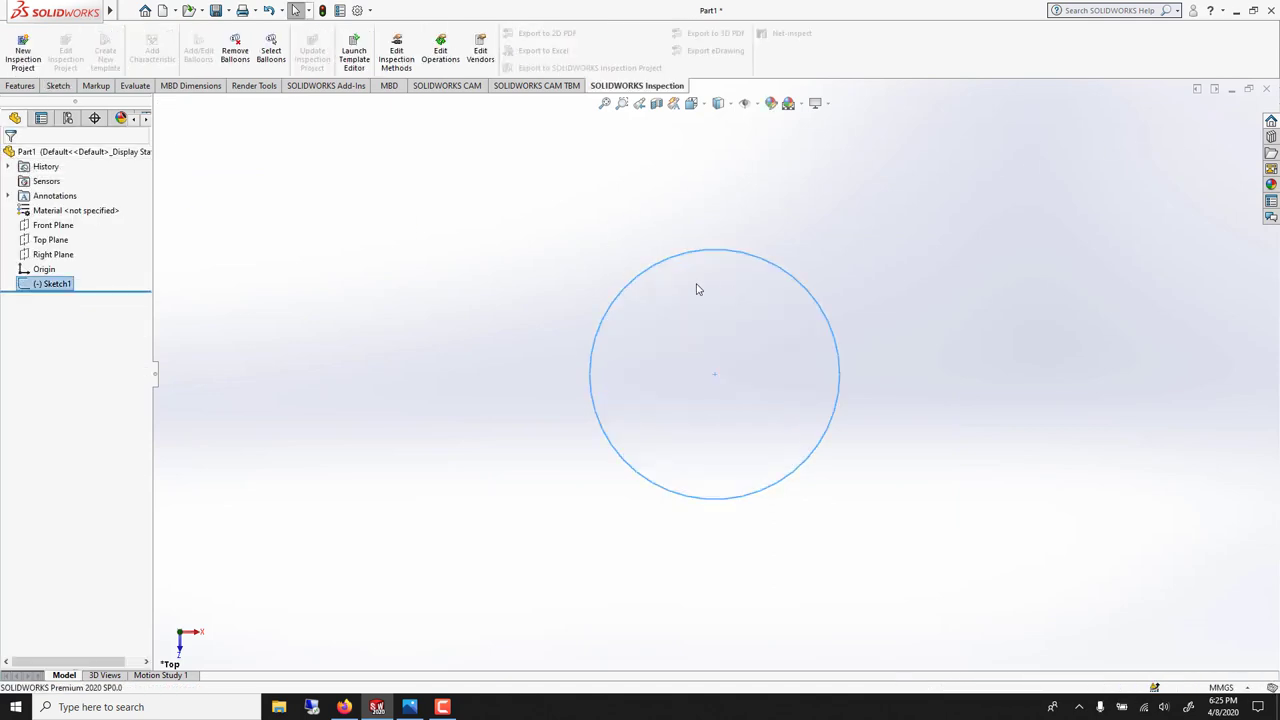
Start a new Top Plane sketch with a larger, roughly 67 mm radius circle left of the origin
left_click(578, 274)
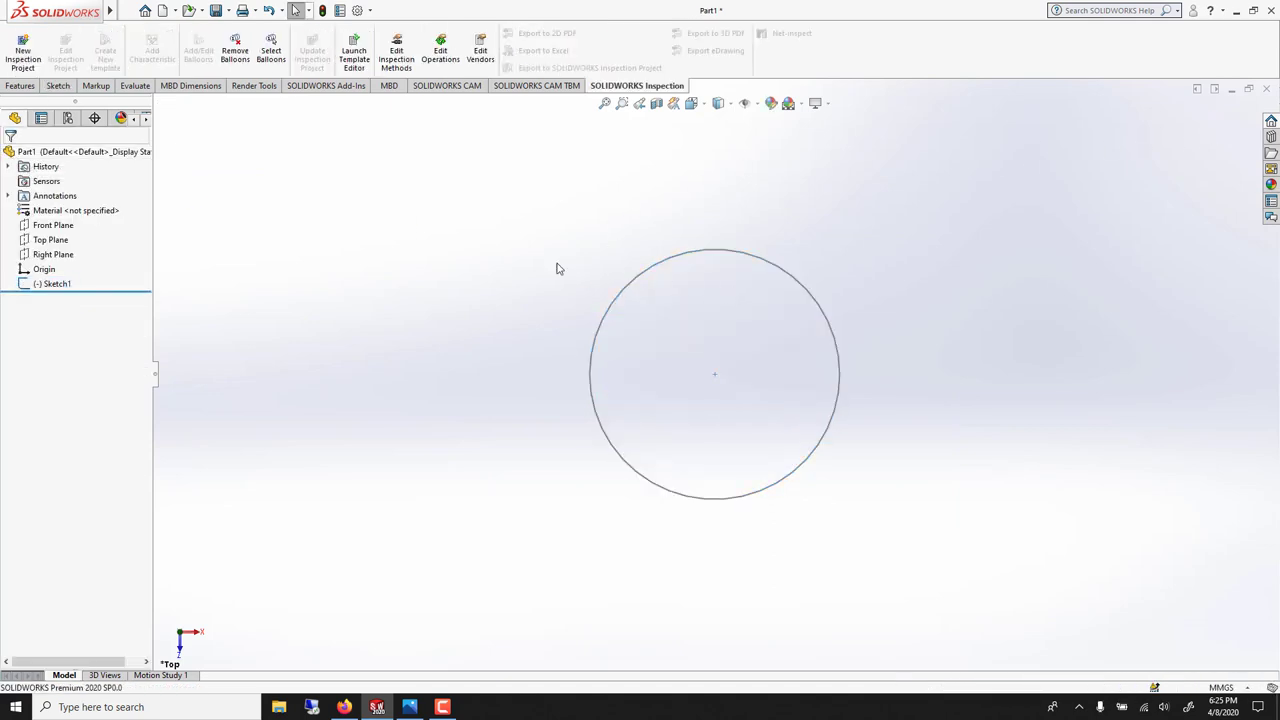
left_click(67, 243)
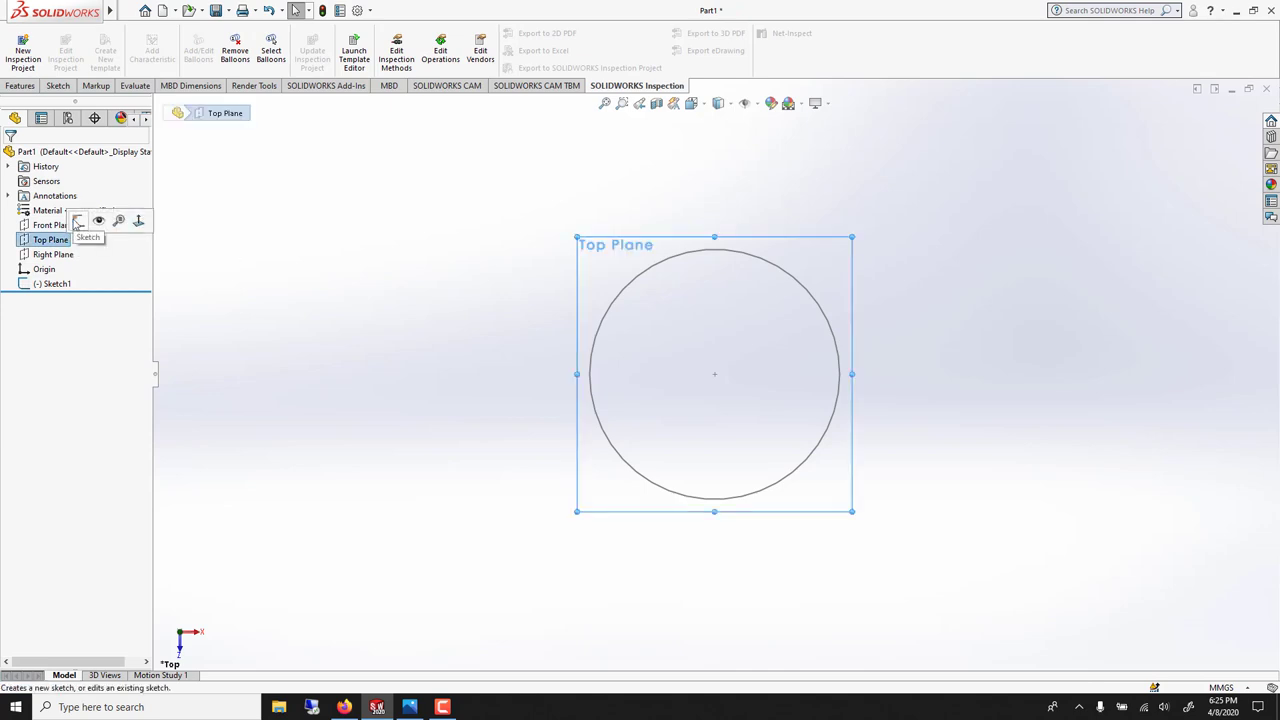
left_click(78, 221)
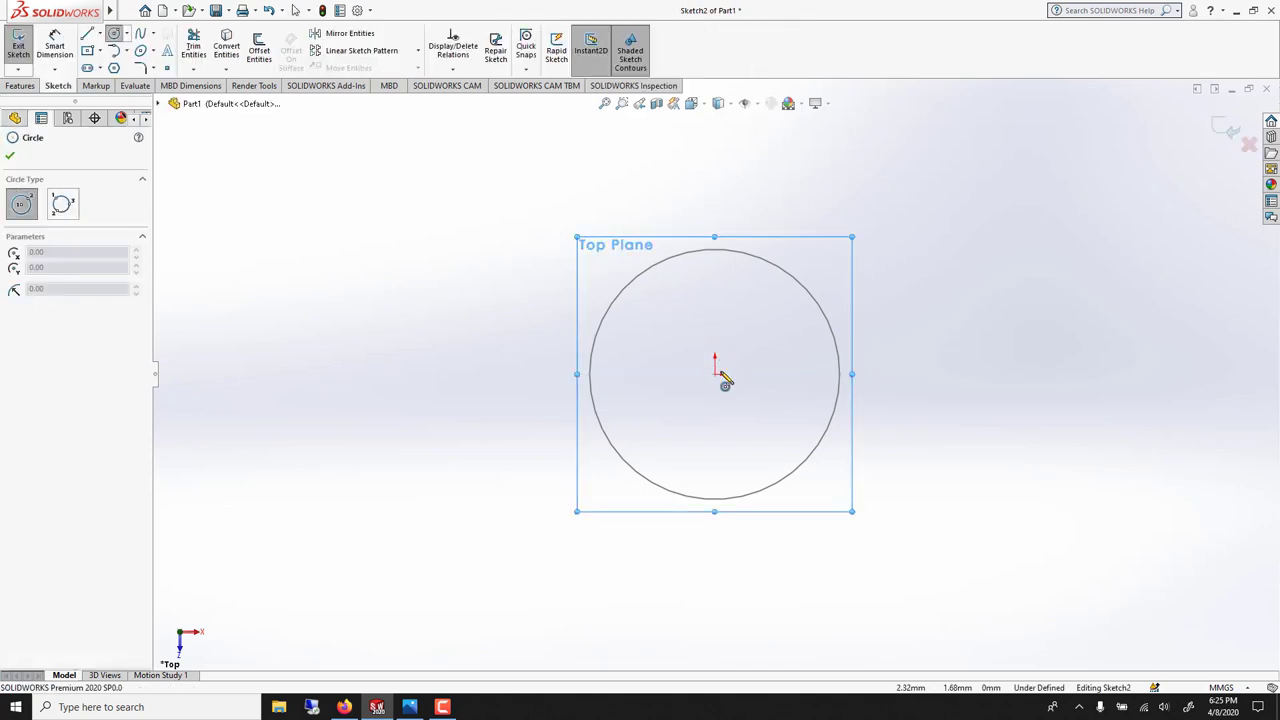
left_click(688, 373)
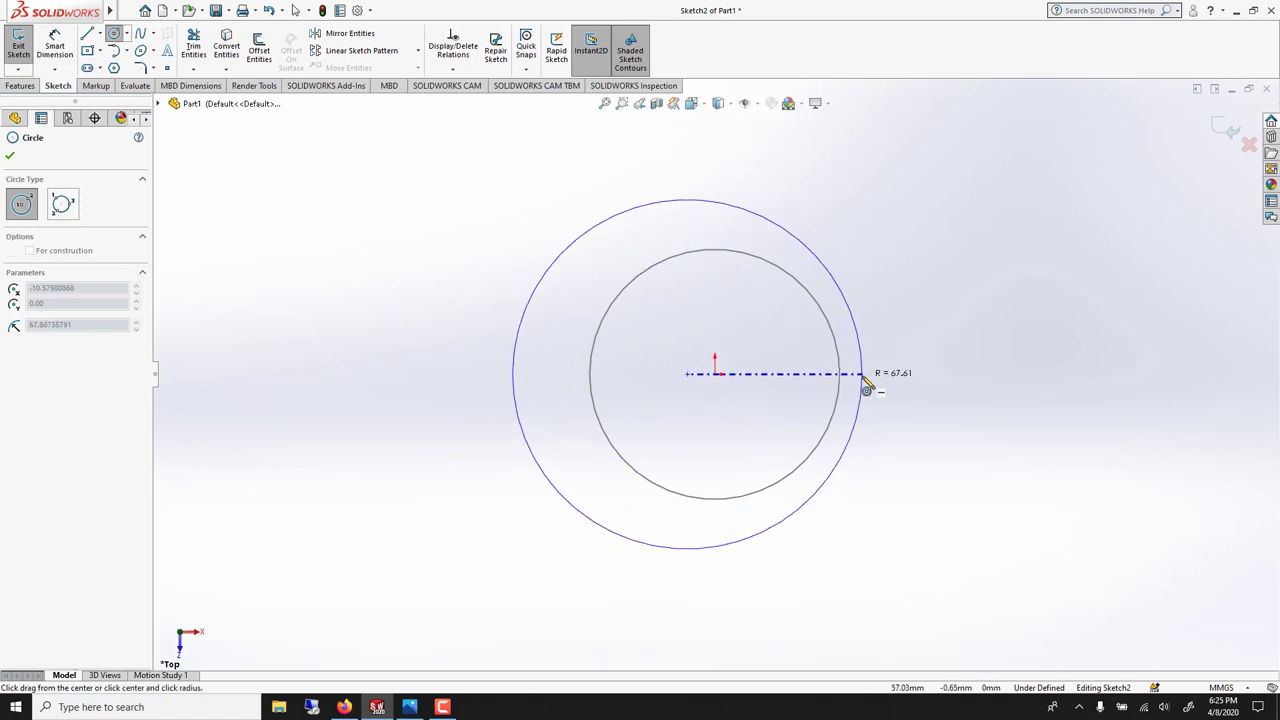
left_click(864, 380)
right_click(722, 342)
left_click(745, 343)
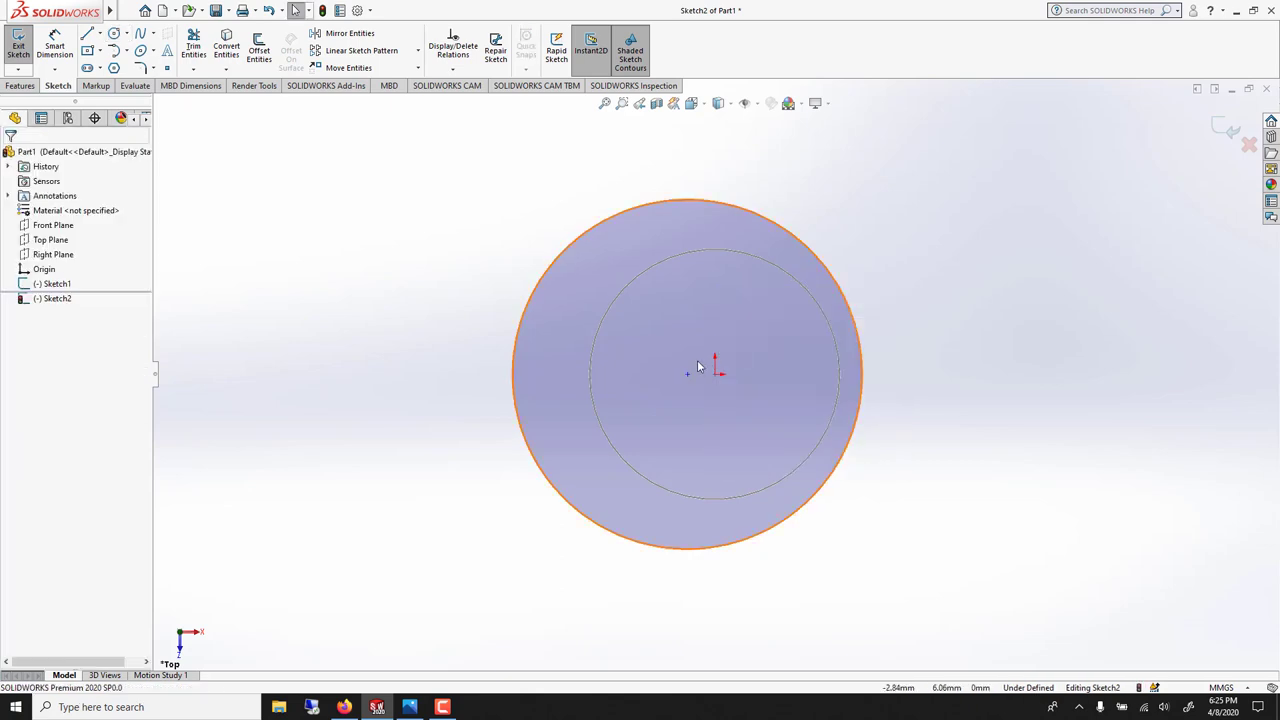
Nudge the larger circle's centre slightly right and exit the second sketch
left_click(692, 376)
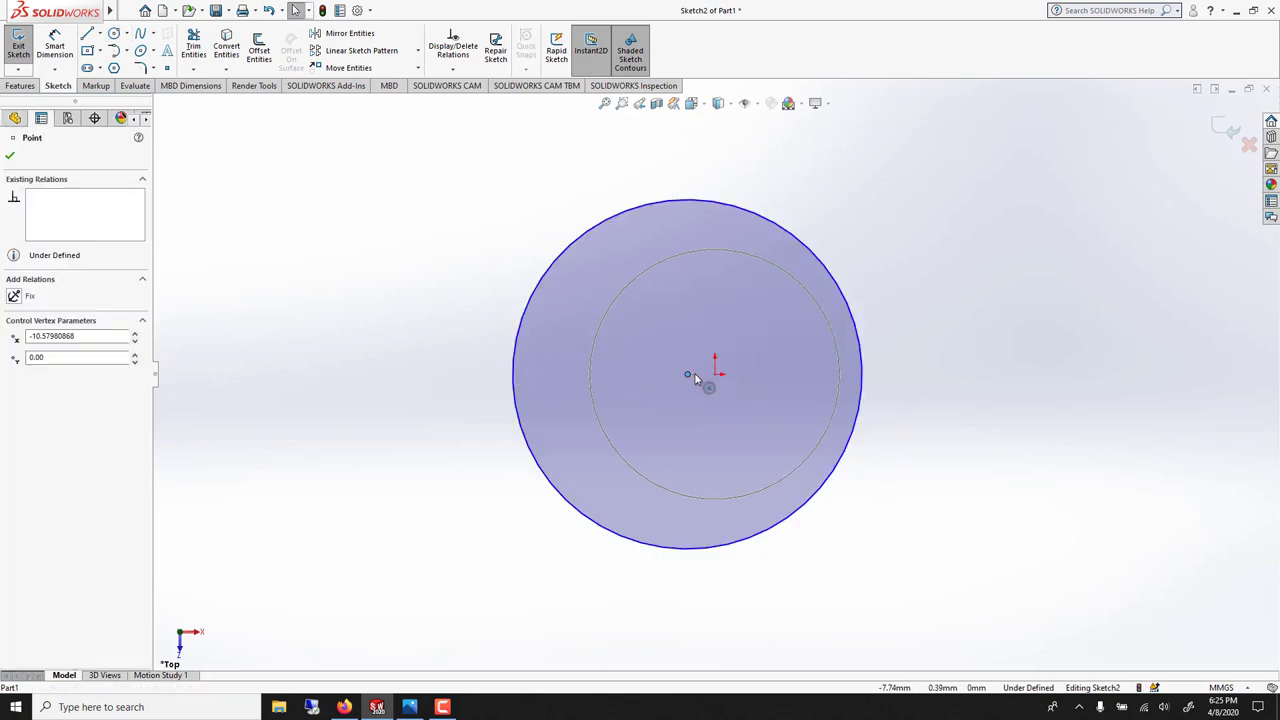
key("Escape")
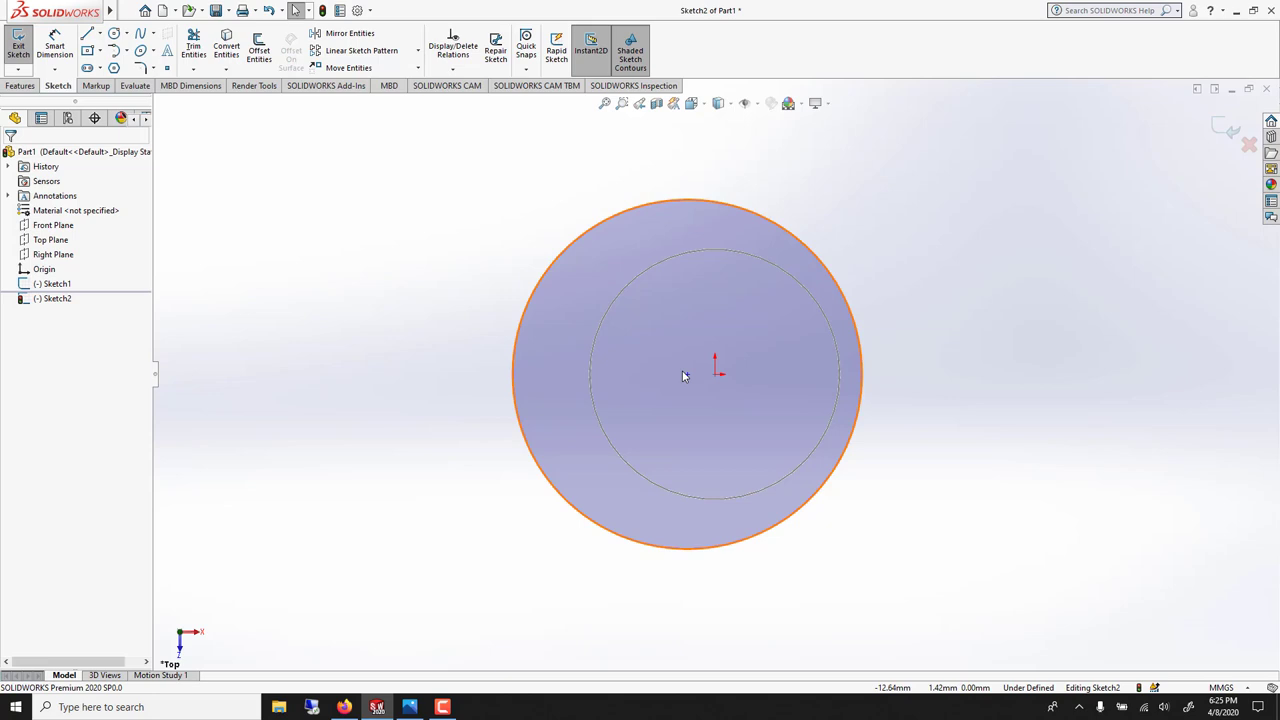
left_click_drag(691, 374, 697, 376)
key("Escape")
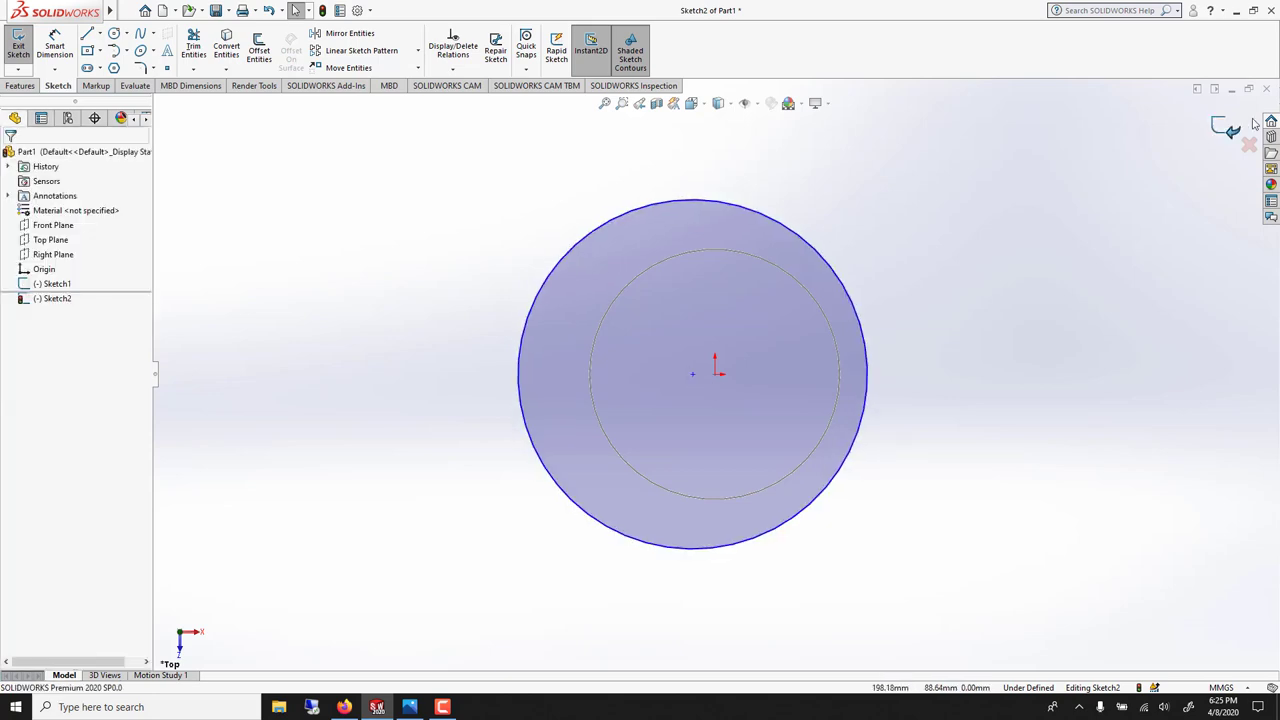
left_click(1226, 128)
Start a new sketch on the Front Plane, viewed normal to it
mouse_move(965, 398)
middle_mouse_down()
mouse_move(991, 237)
mouse_move(991, 309)
mouse_move(985, 202)
mouse_move(971, 286)
middle_mouse_up()
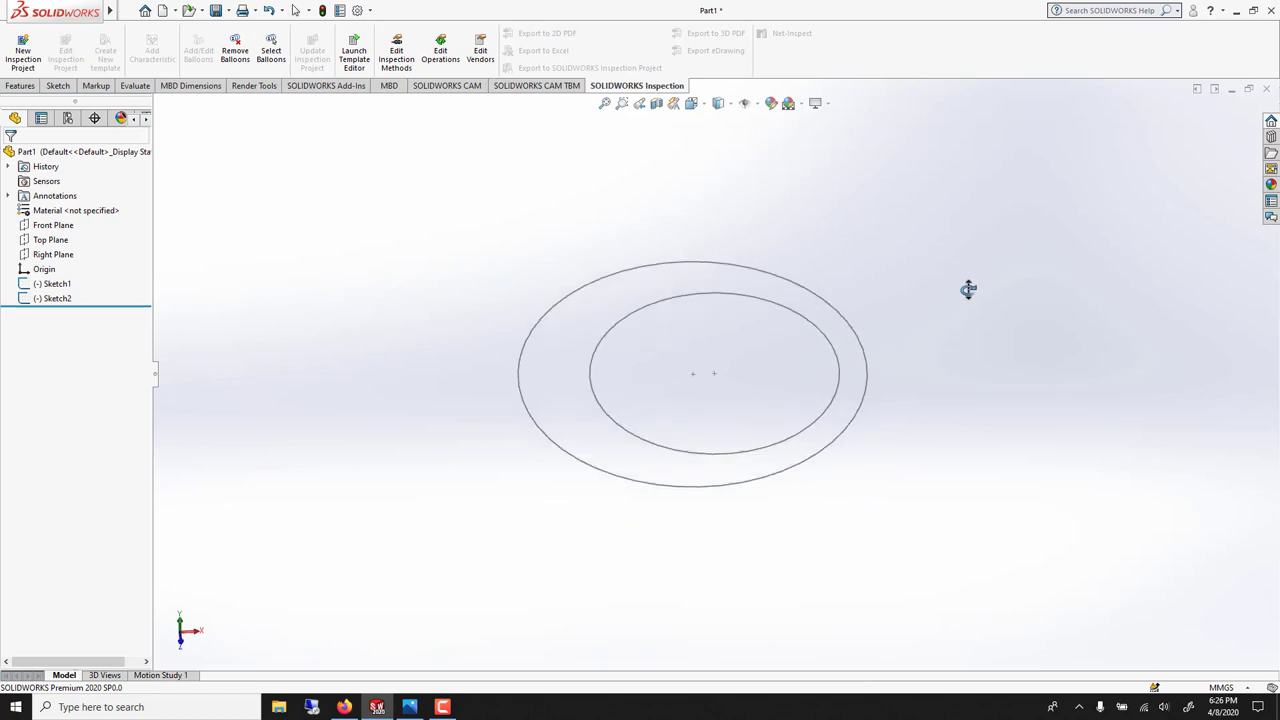
scroll(971, 289, "down", 3)
scroll(727, 379, "up", 2)
middle_click_drag(638, 303, 674, 306)
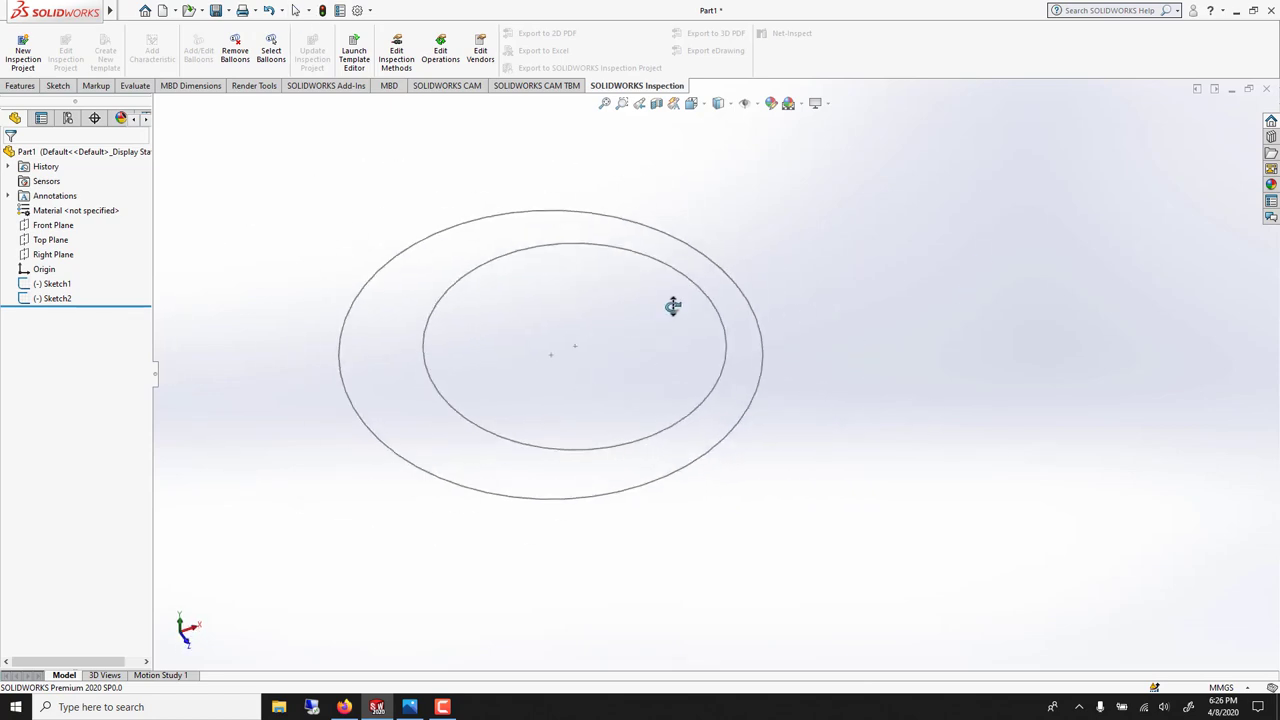
left_click(53, 225)
key("ctrl+8")
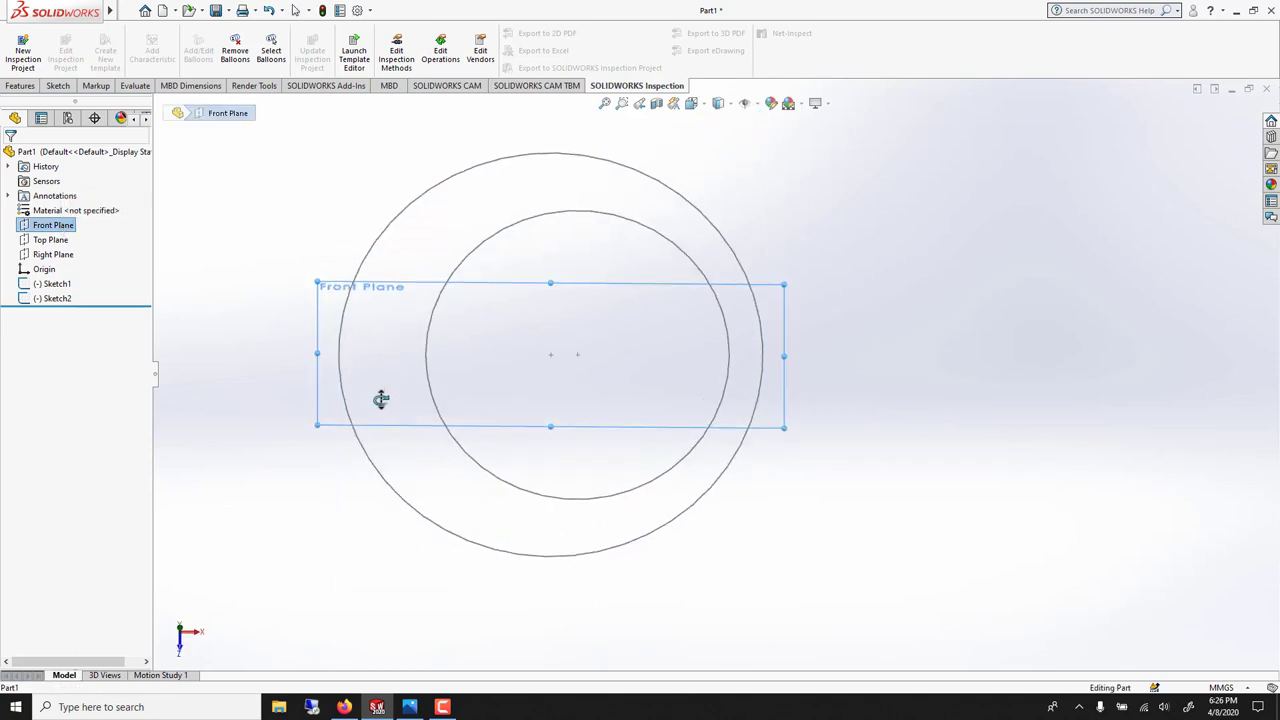
right_click(40, 225)
left_click(52, 207)
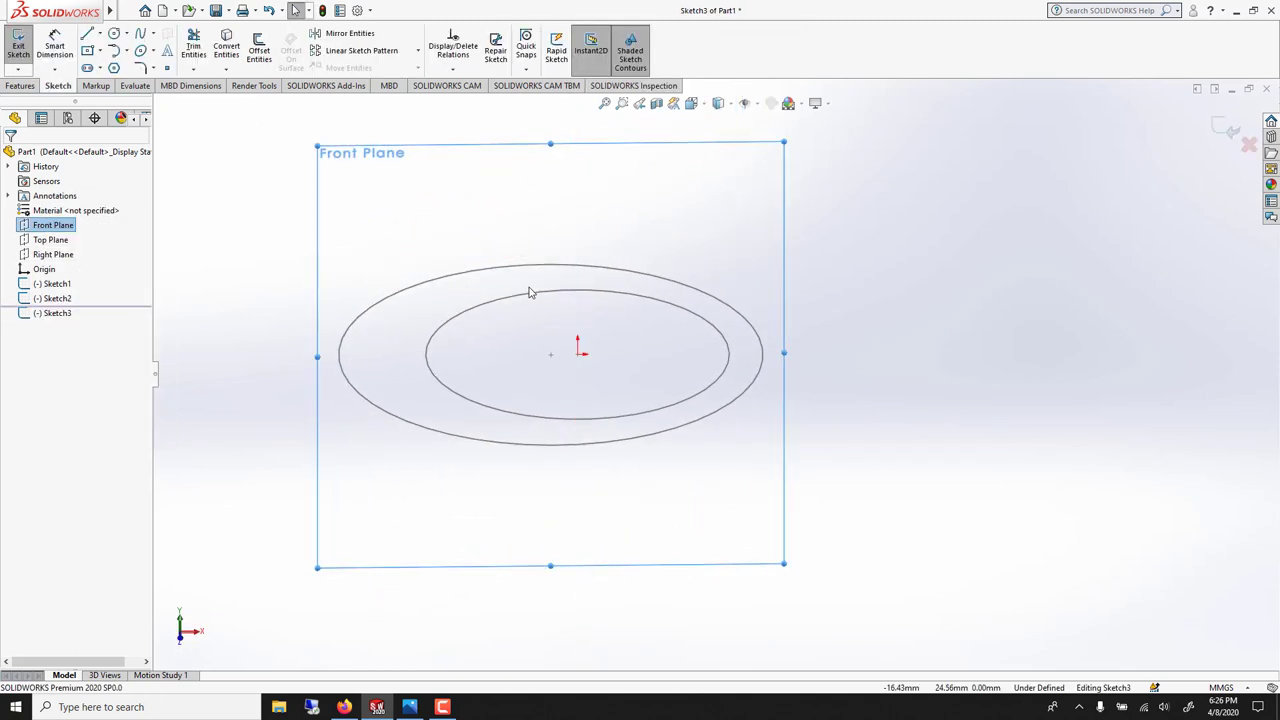
Draw a small circle centred on the larger circle's right edge, shown in Front view
left_click(113, 33)
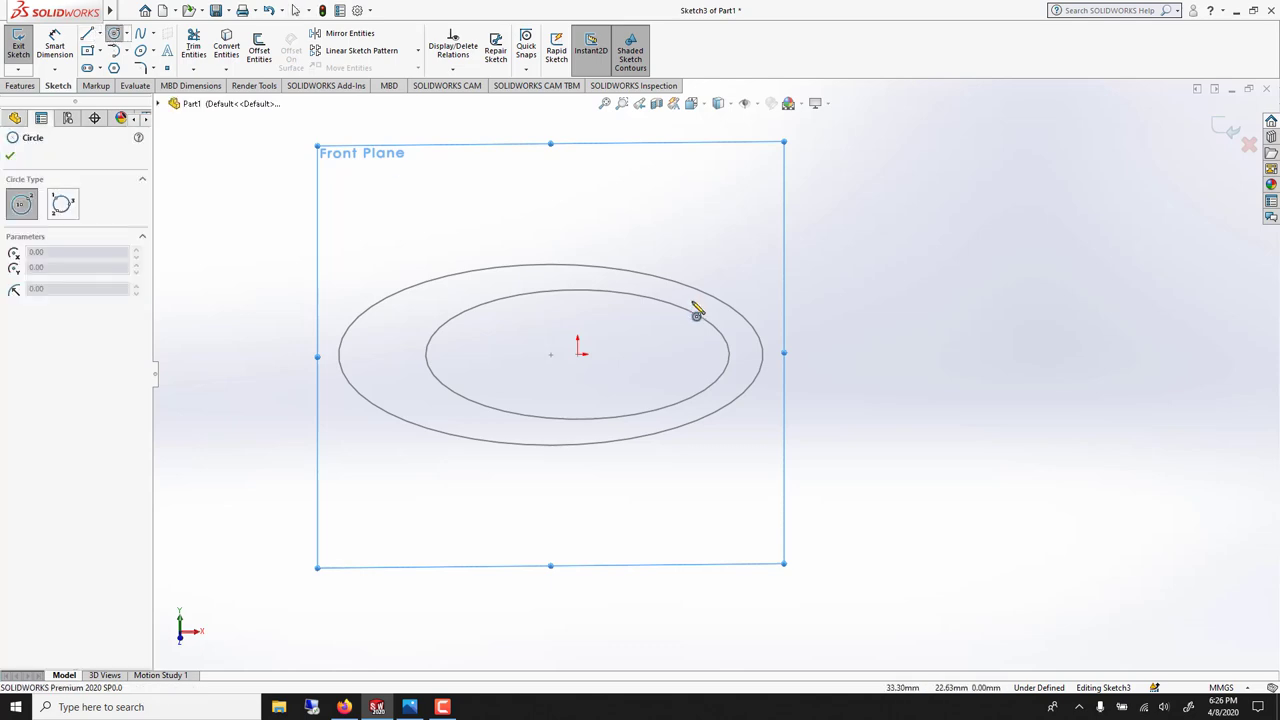
left_click(762, 353)
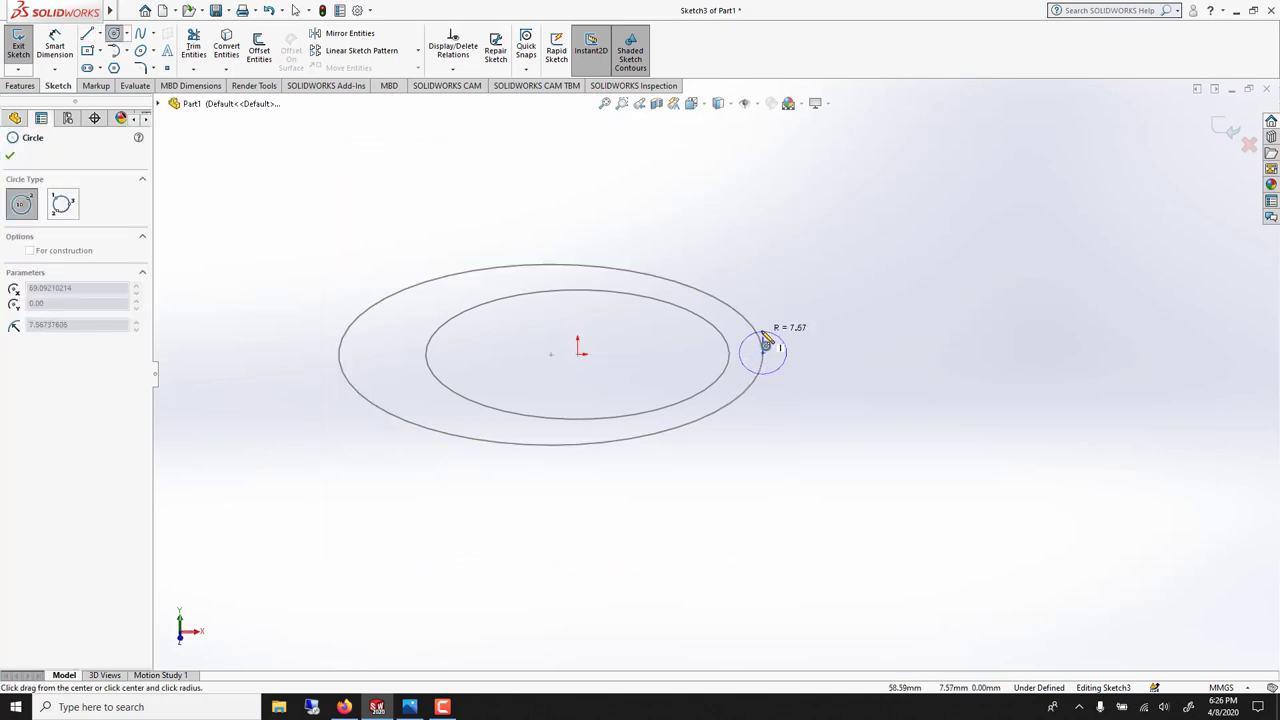
left_click(765, 332)
right_click(764, 290)
left_click(778, 292)
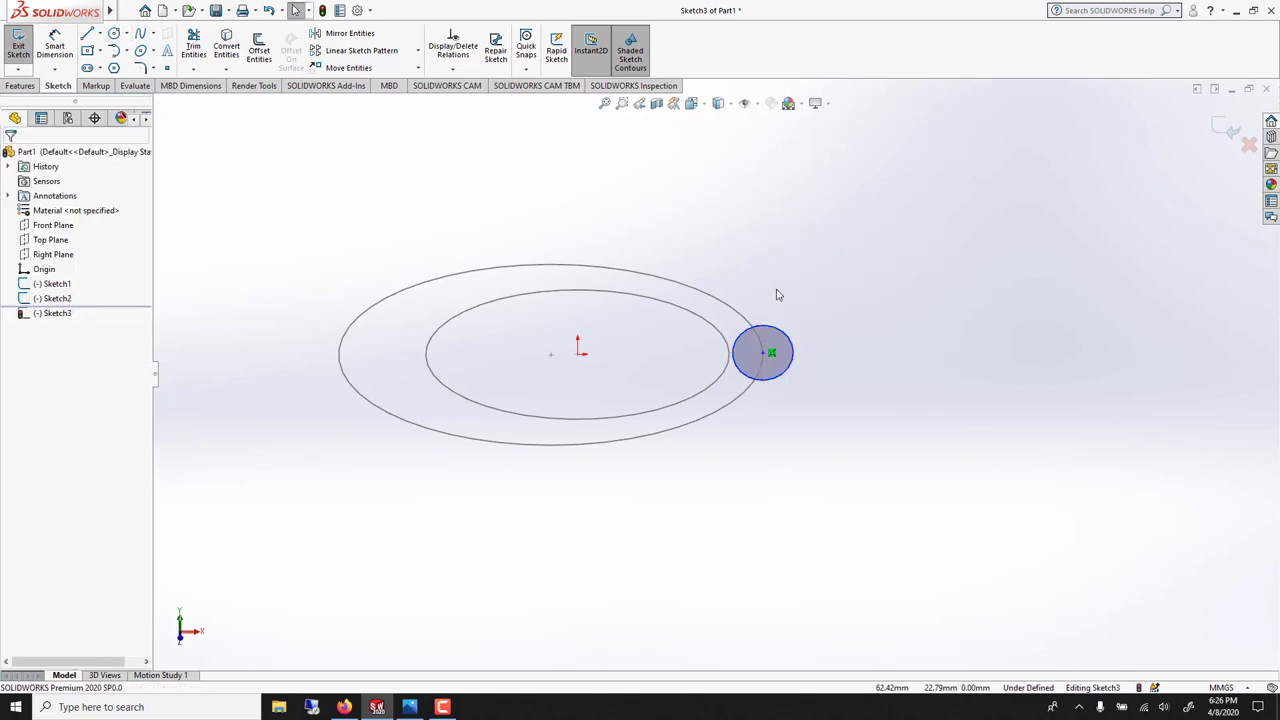
key("ctrl+1")
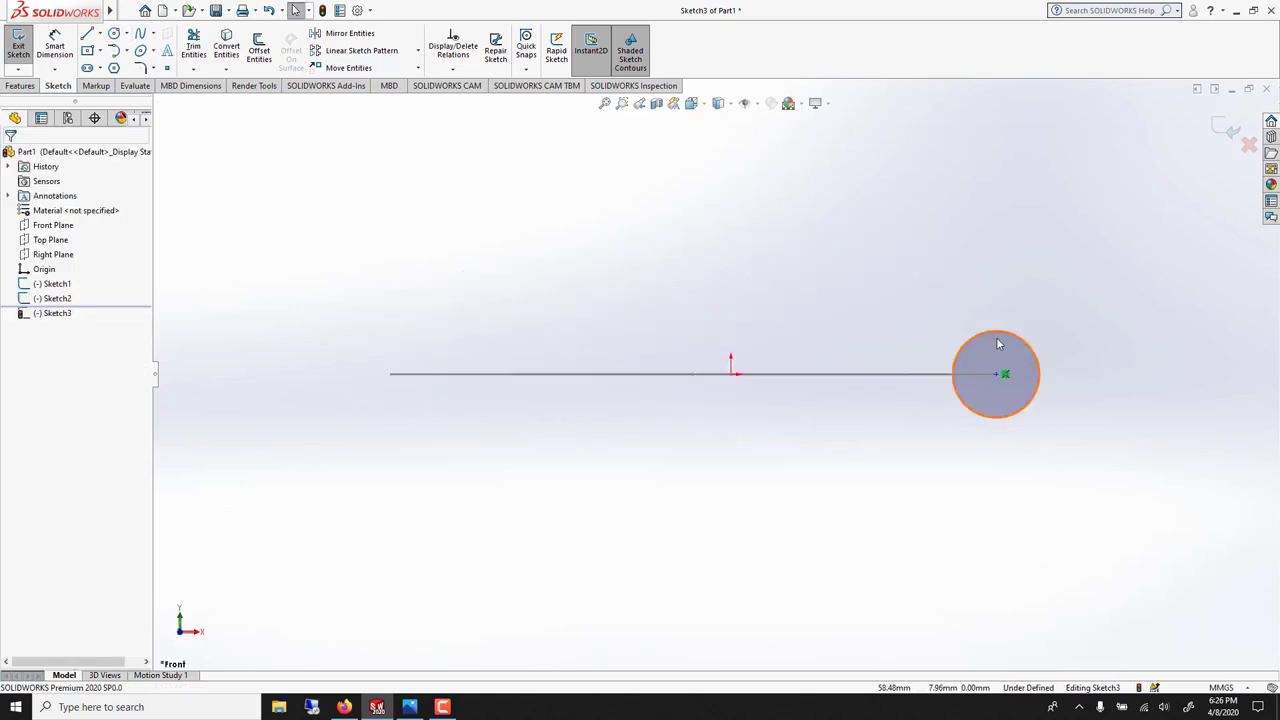
Move the small circle right and pierce its centre onto the larger Sketch2 circle
middle_click_drag(1032, 352, 1029, 406)
scroll(1000, 370, "down", 5)
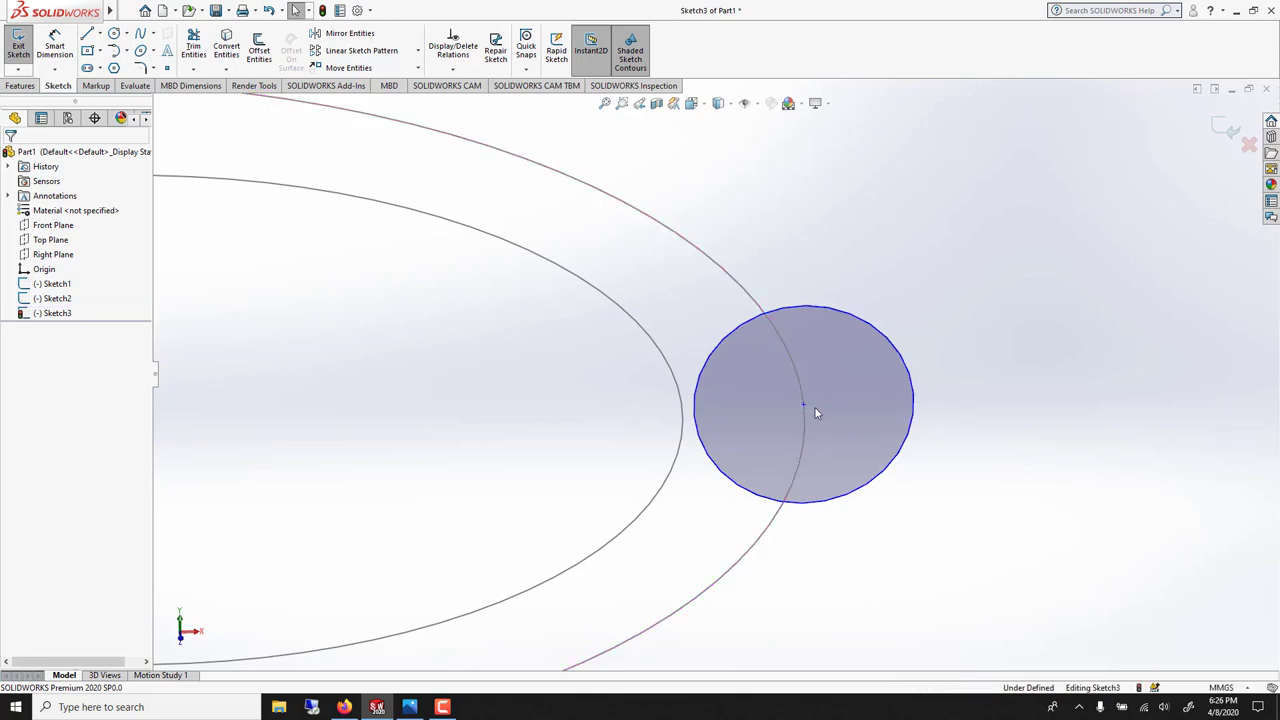
left_click_drag(805, 402, 839, 402)
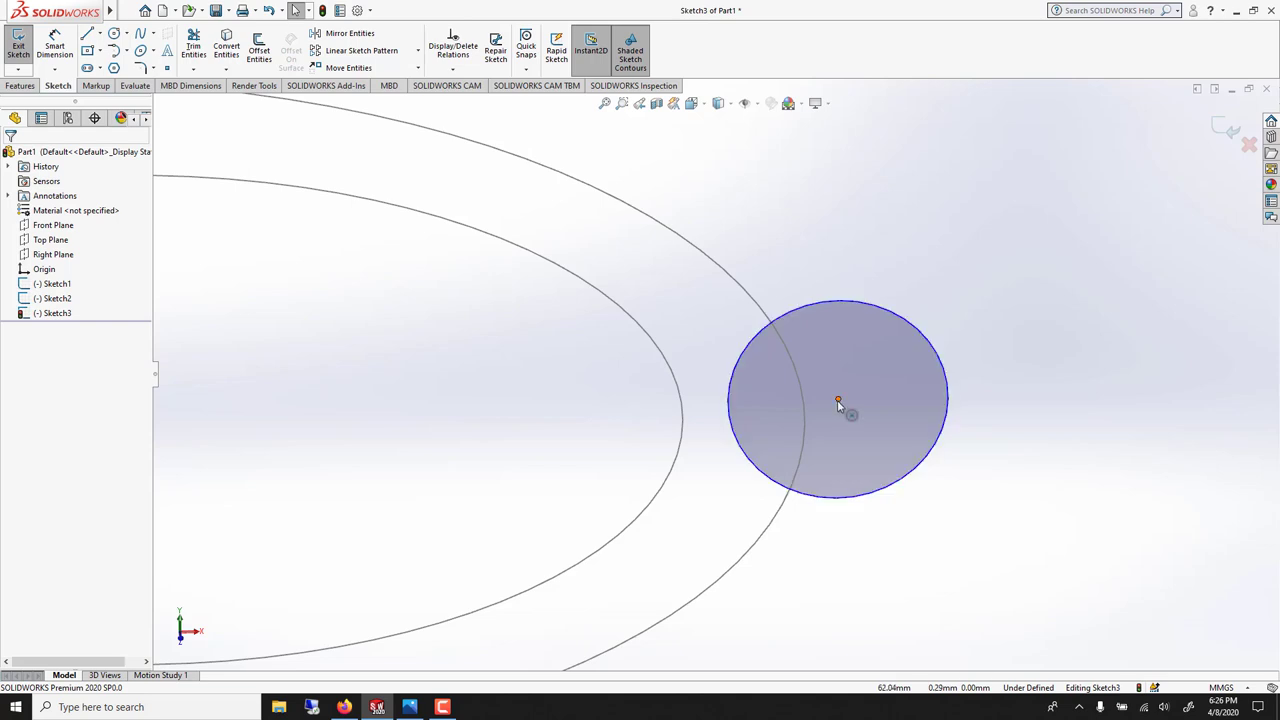
left_click(838, 400)
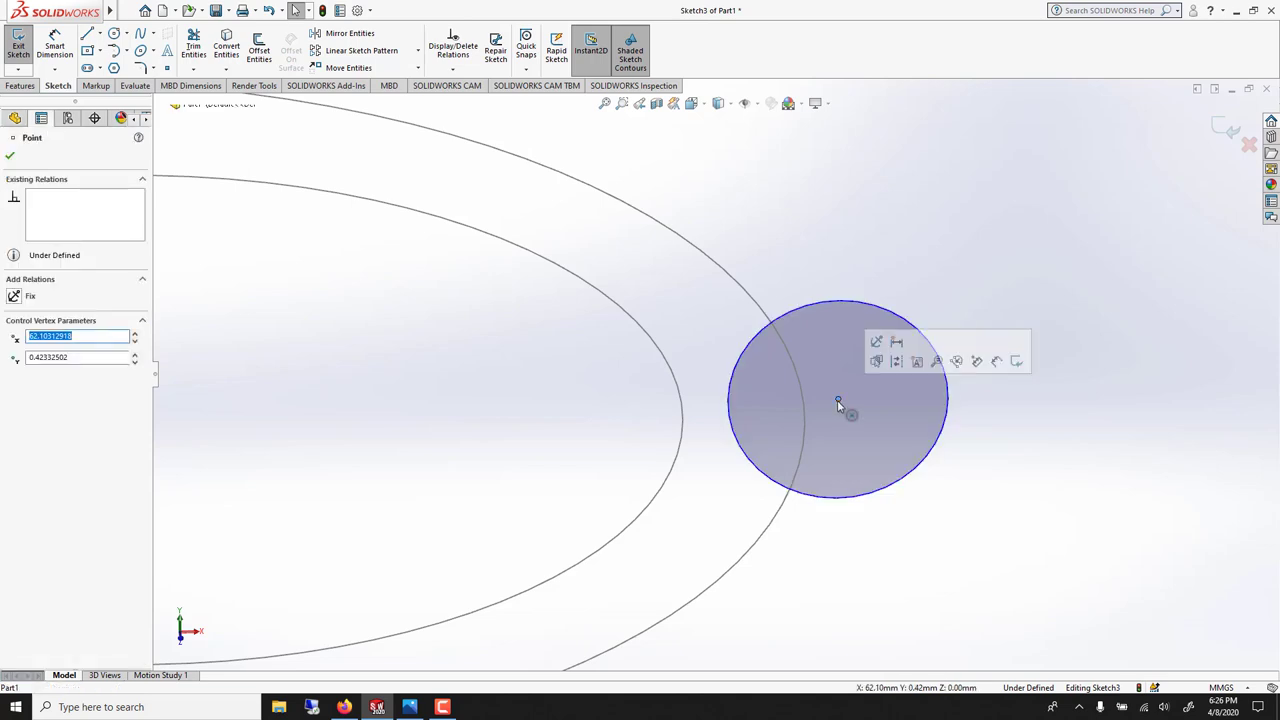
left_click(760, 306, "ctrl")
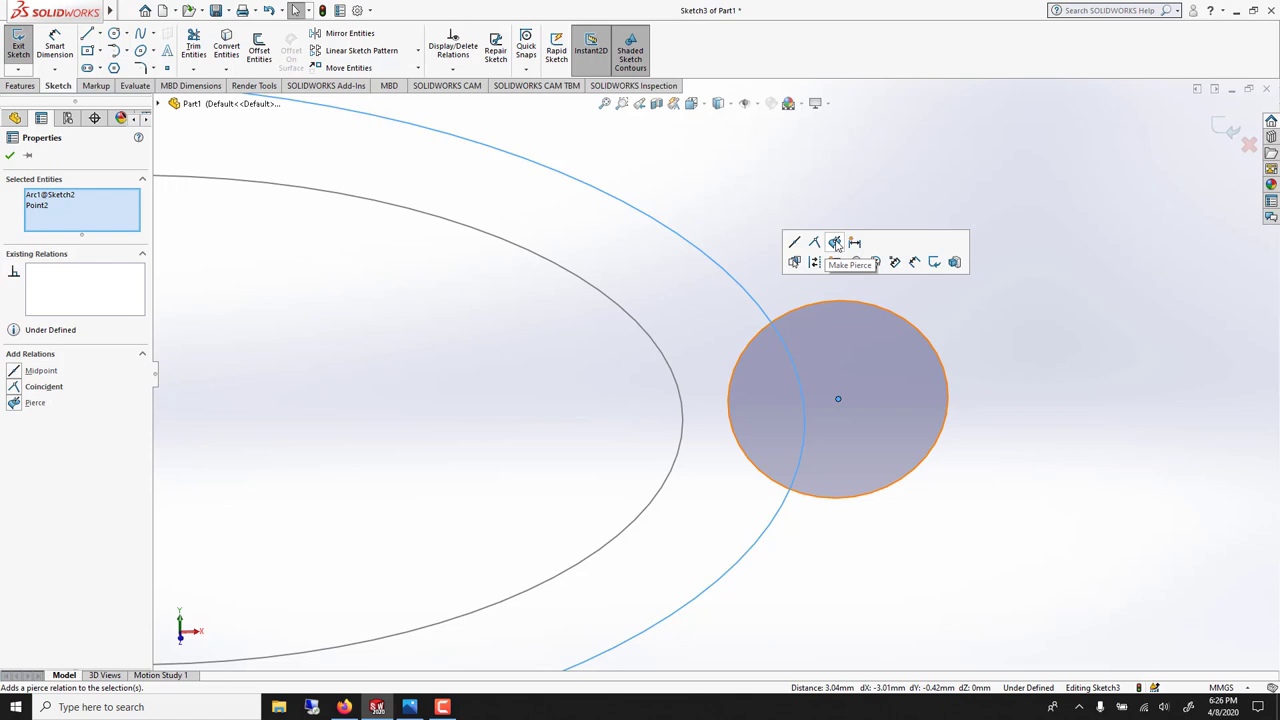
left_click(836, 246)
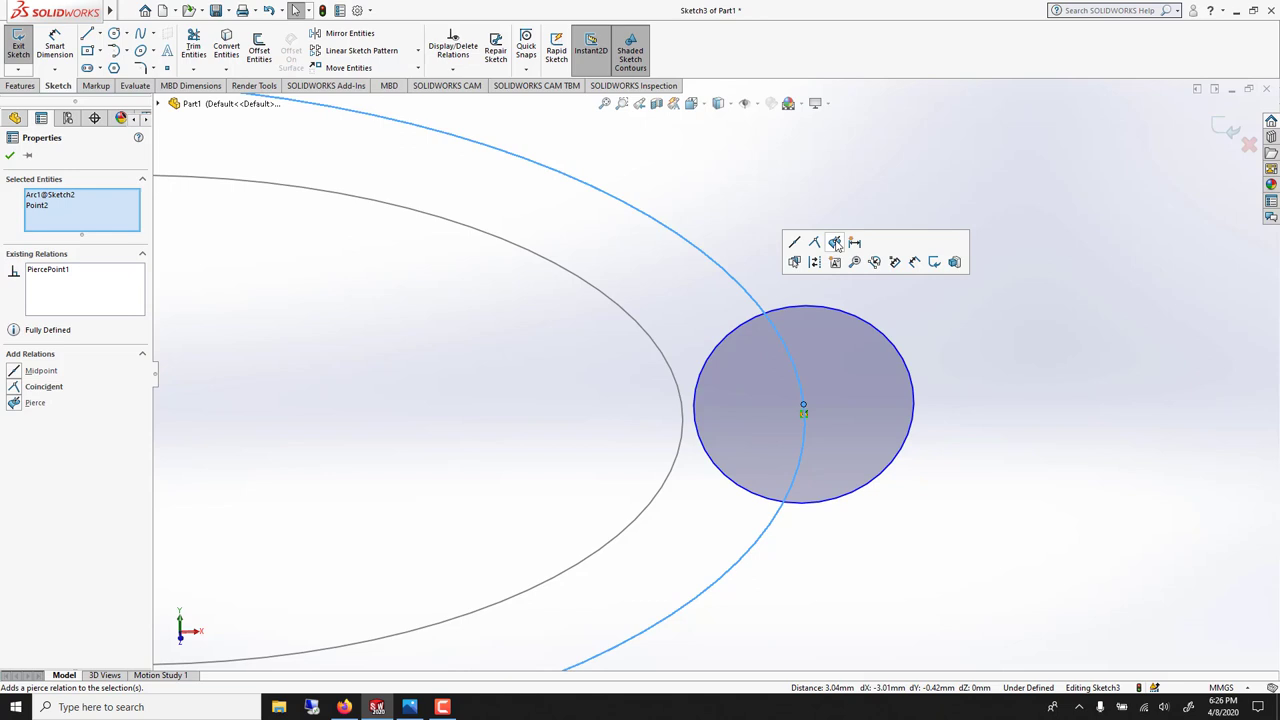
left_click(9, 158)
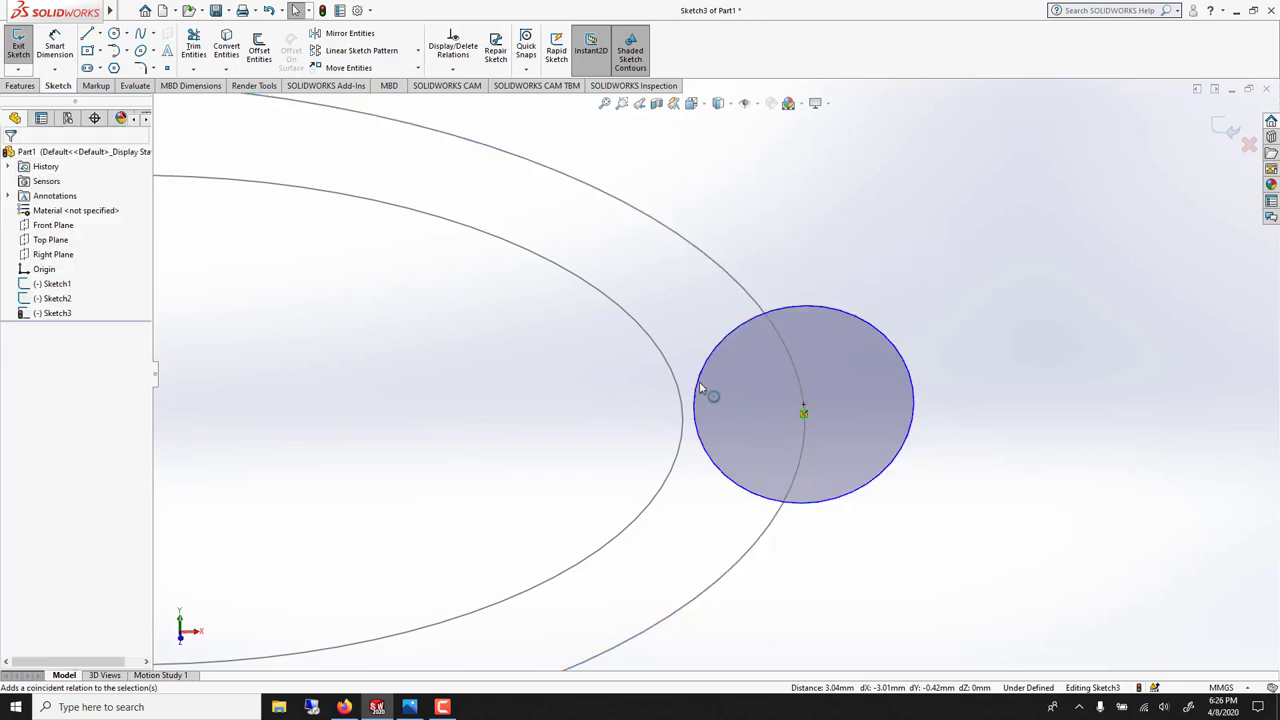
Place a sketch point on the small circle's left edge
left_click(167, 68)
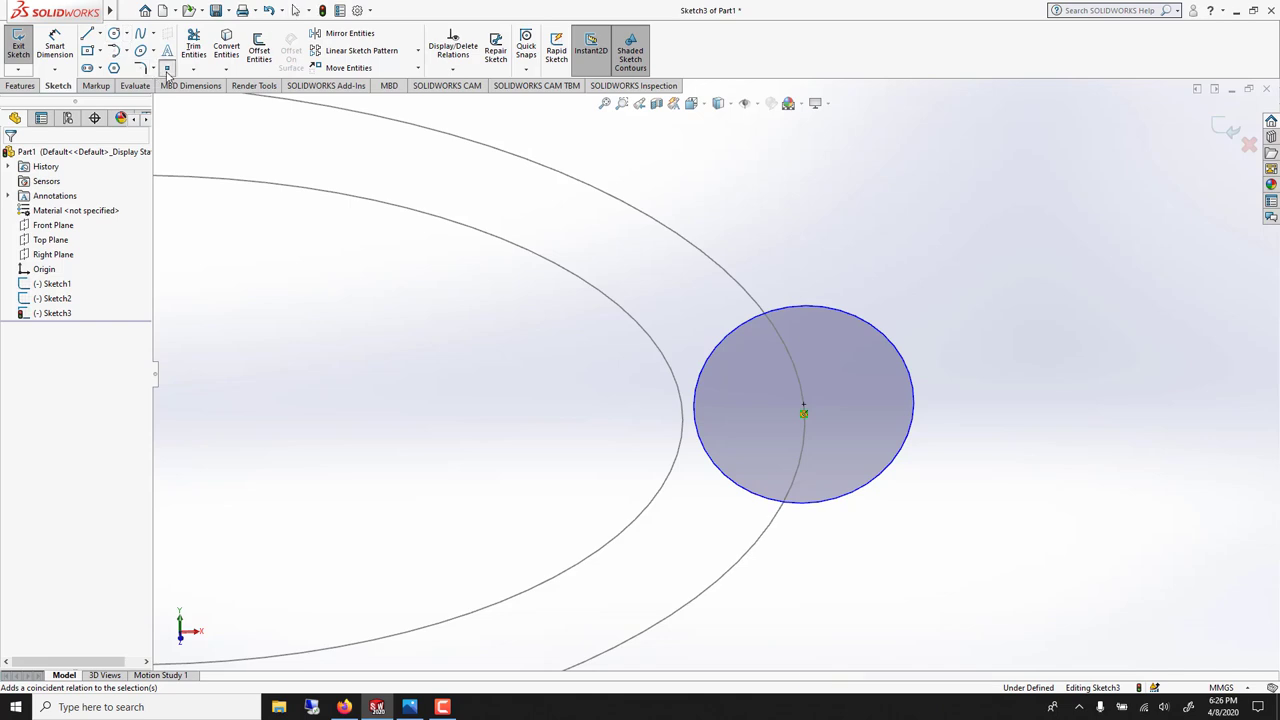
left_click(701, 379)
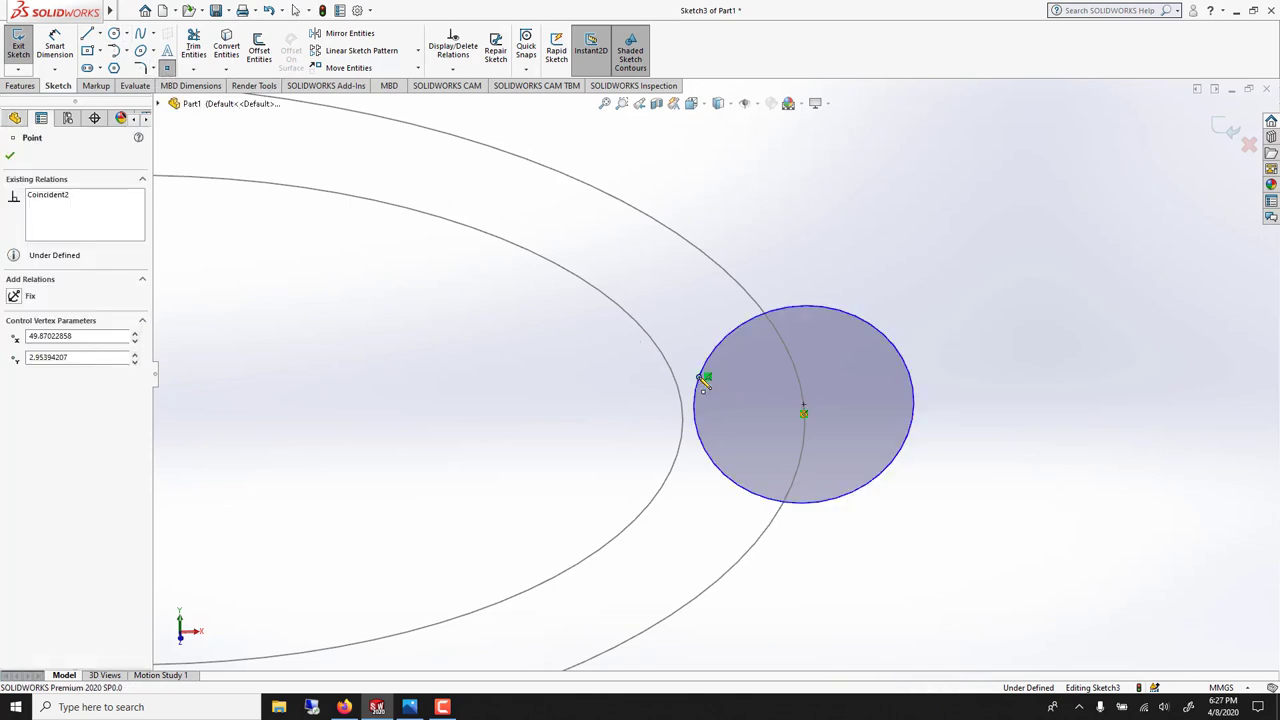
right_click(691, 311)
left_click(698, 314)
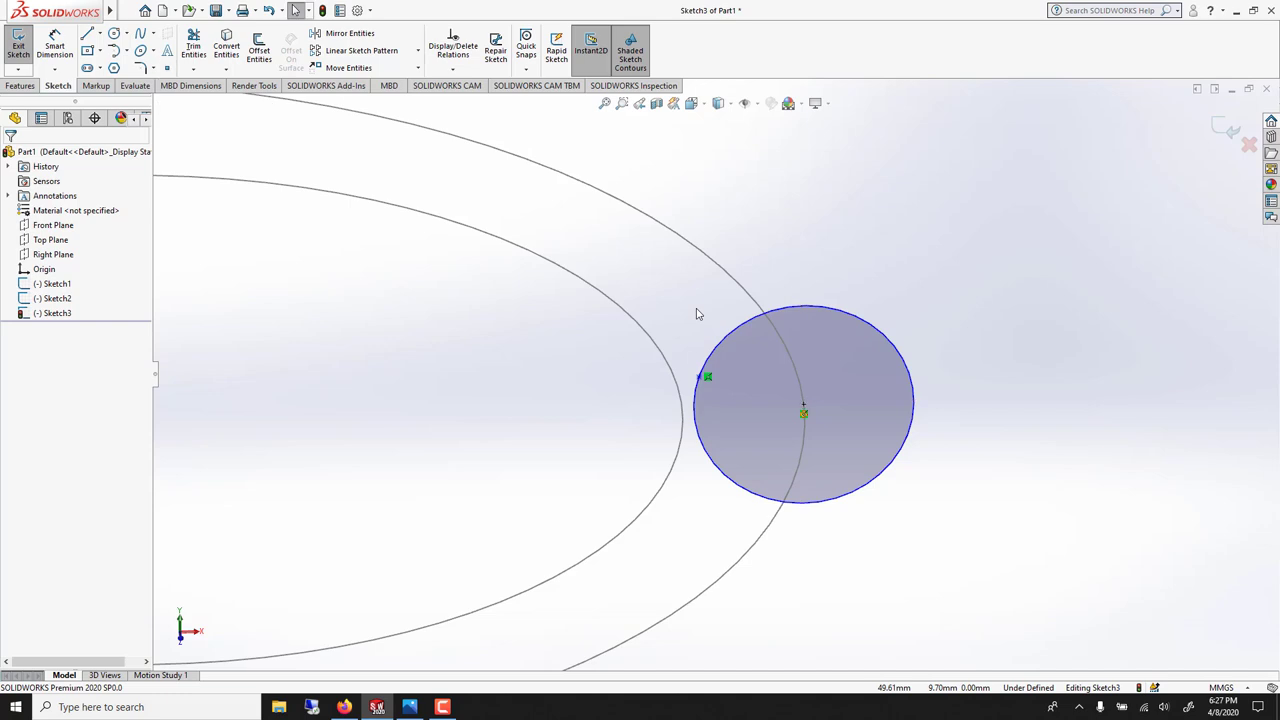
Pierce the new point onto the inner Sketch1 circle, fully defining Sketch3
left_click(703, 377)
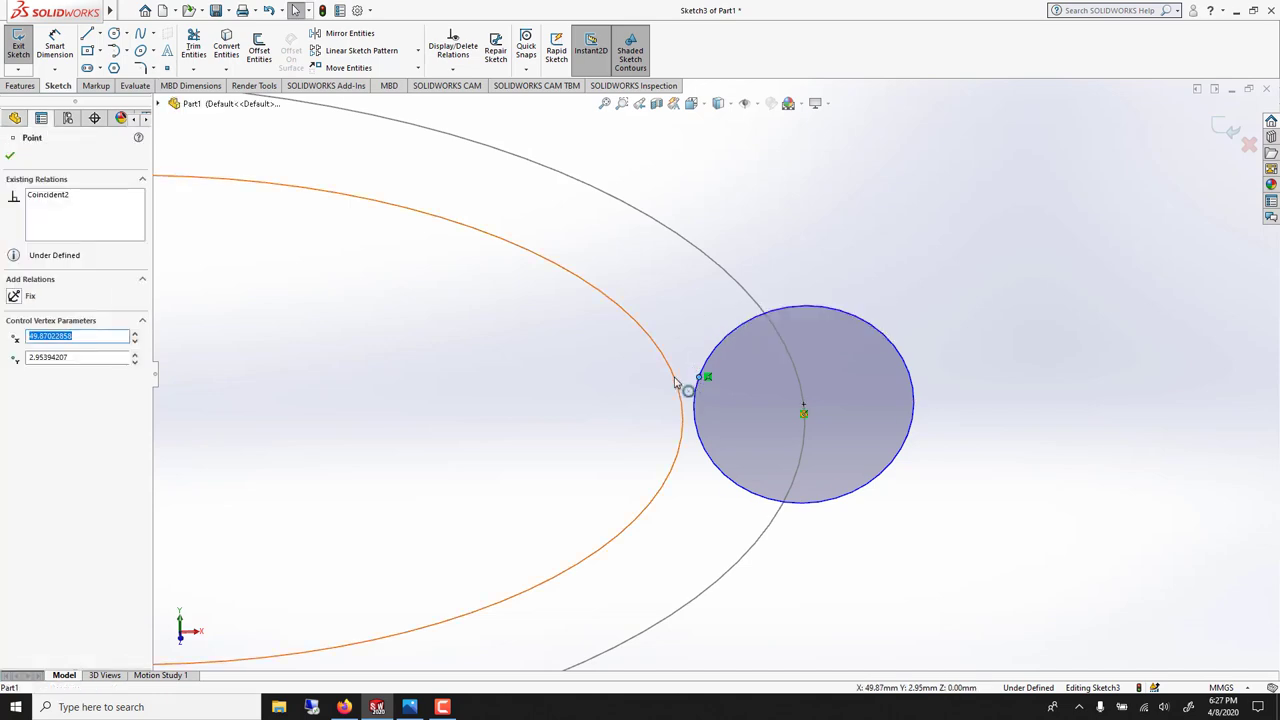
left_click(675, 383, "ctrl")
left_click(753, 318)
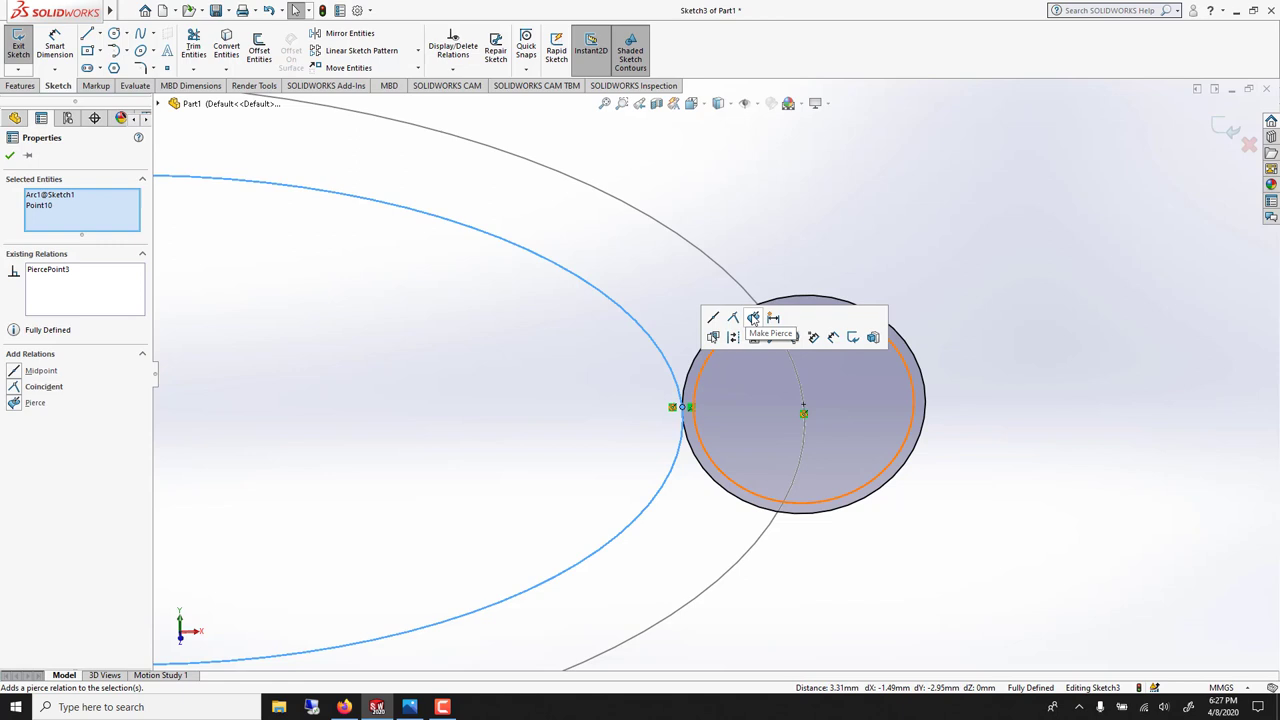
left_click(11, 155)
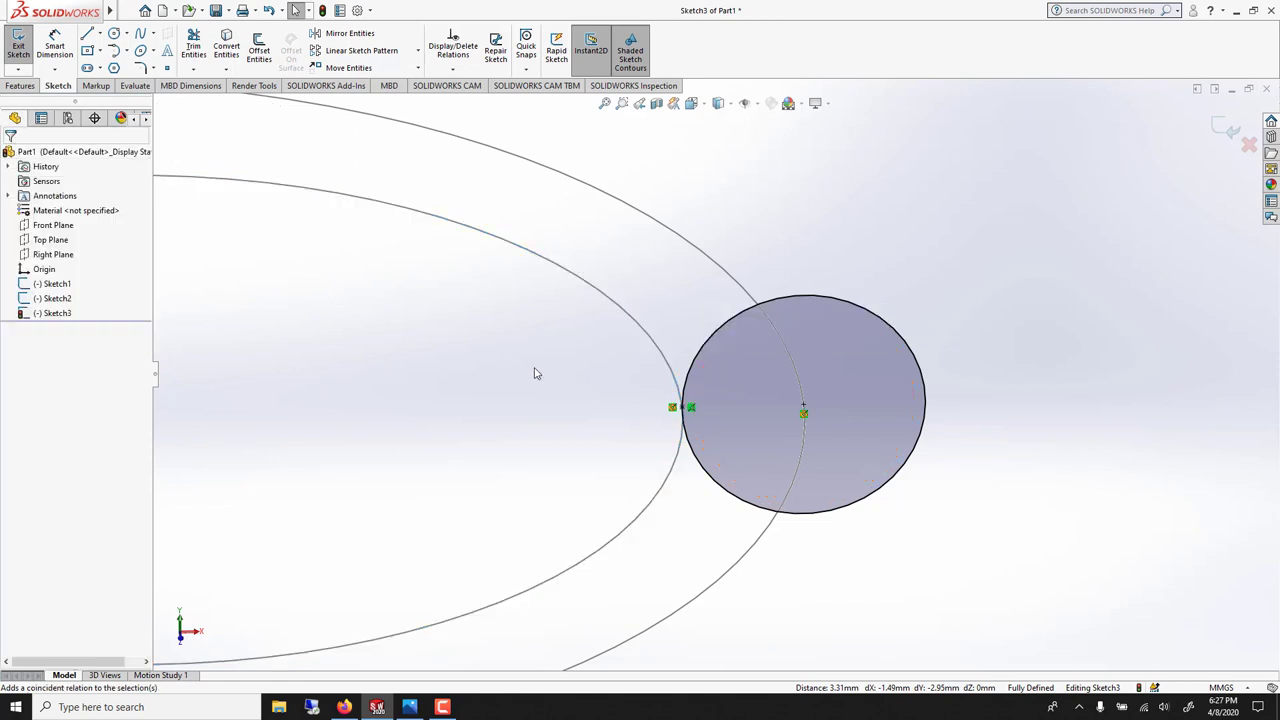
scroll(623, 334, "up", 5)
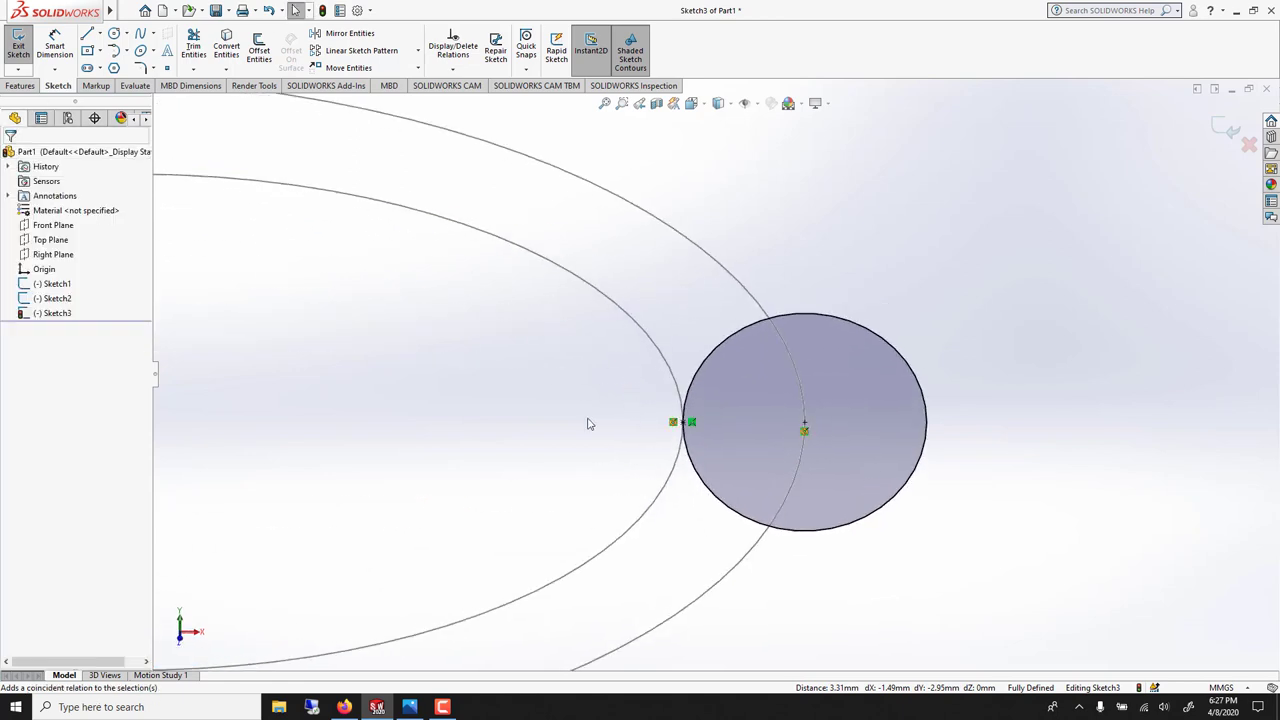
middle_click_drag(578, 408, 611, 423)
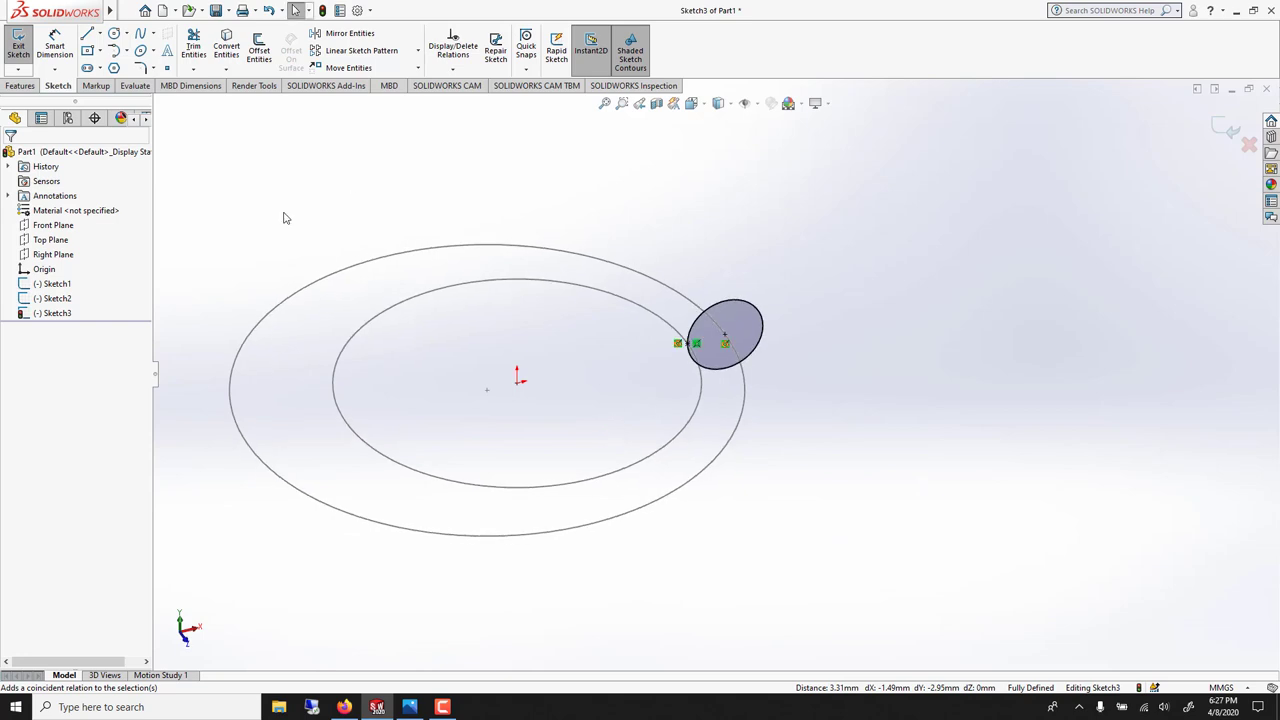
scroll(438, 379, "down", 2)
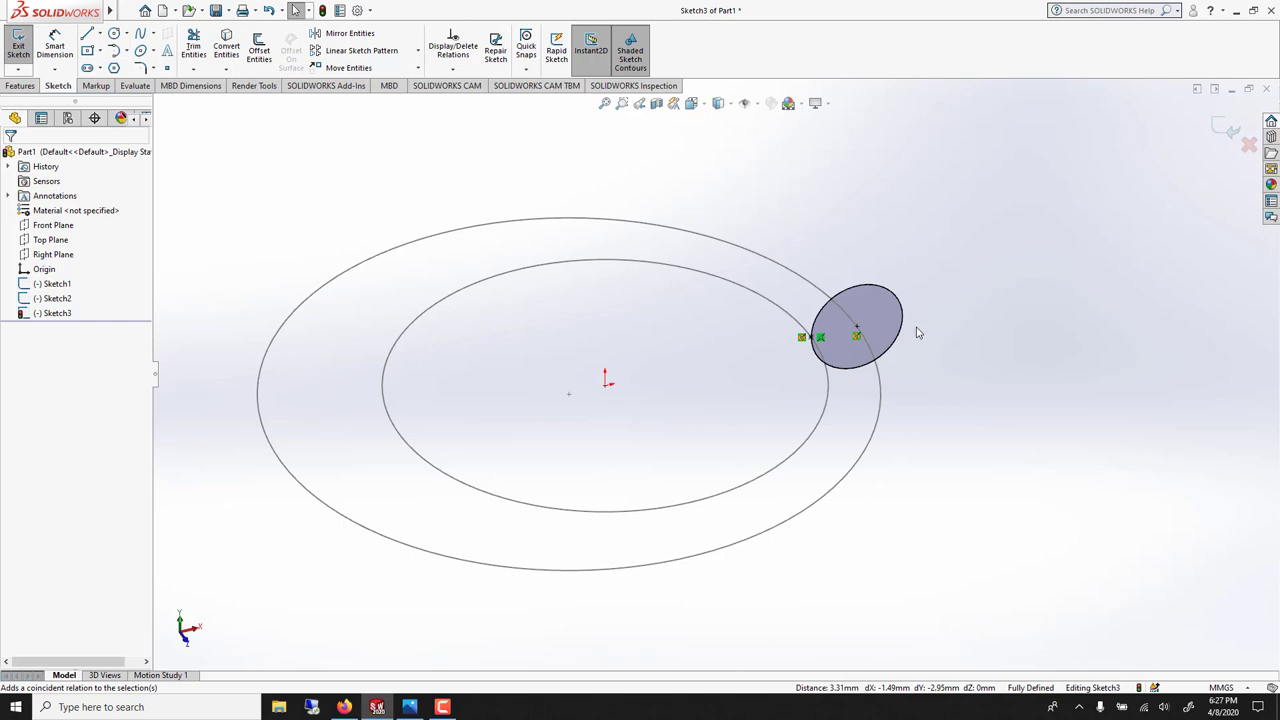
In Front view, draw a larger circle to the right of the profile circle
key("ctrl+1")
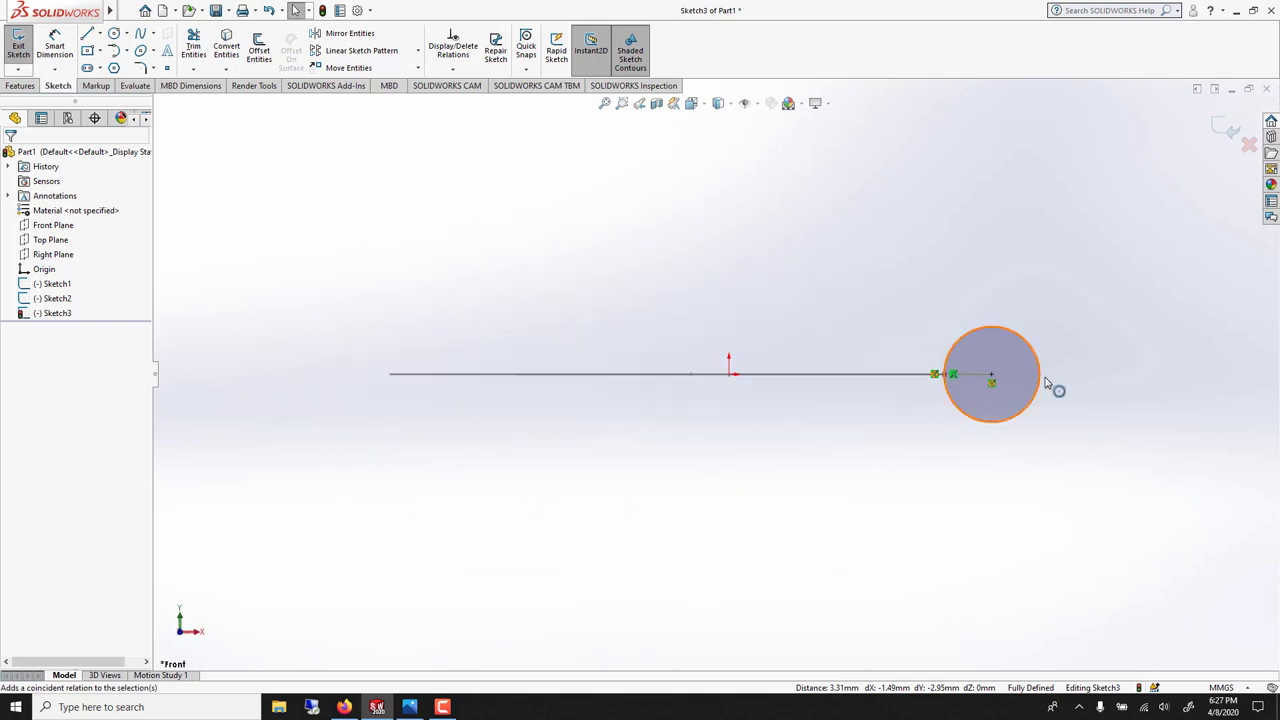
scroll(1063, 382, "down", 5)
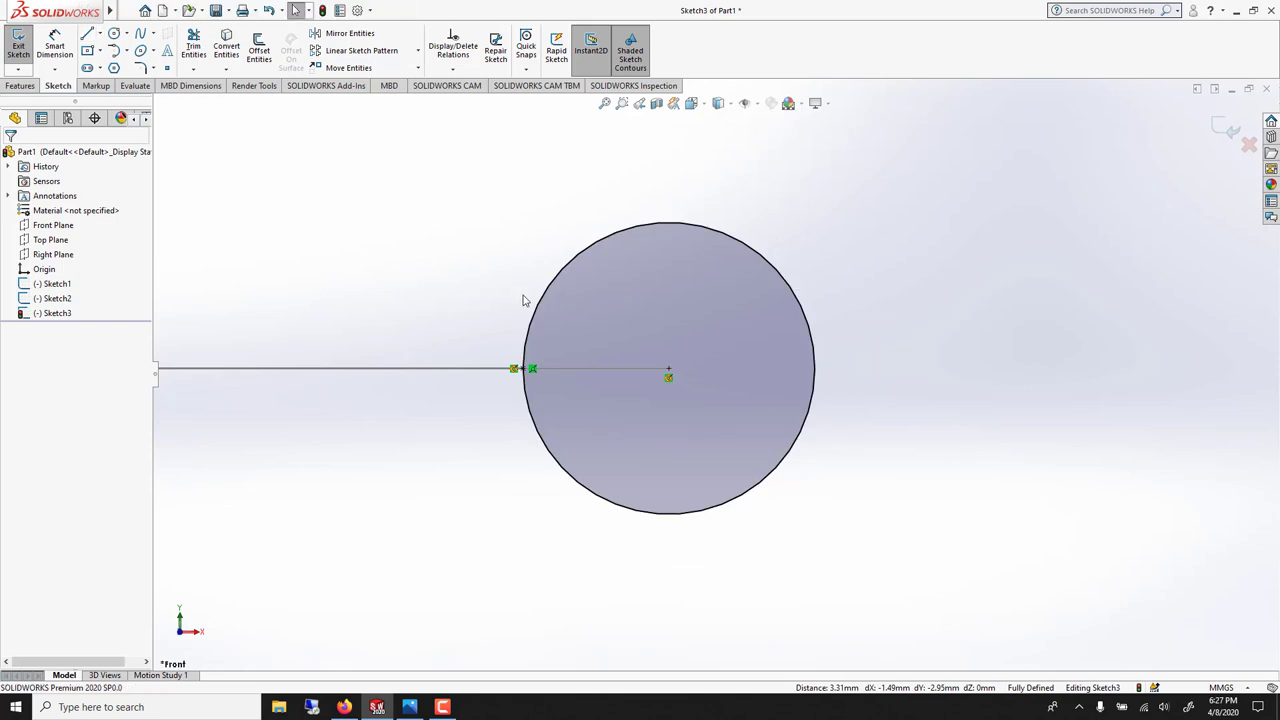
left_click(518, 370)
left_click(113, 34)
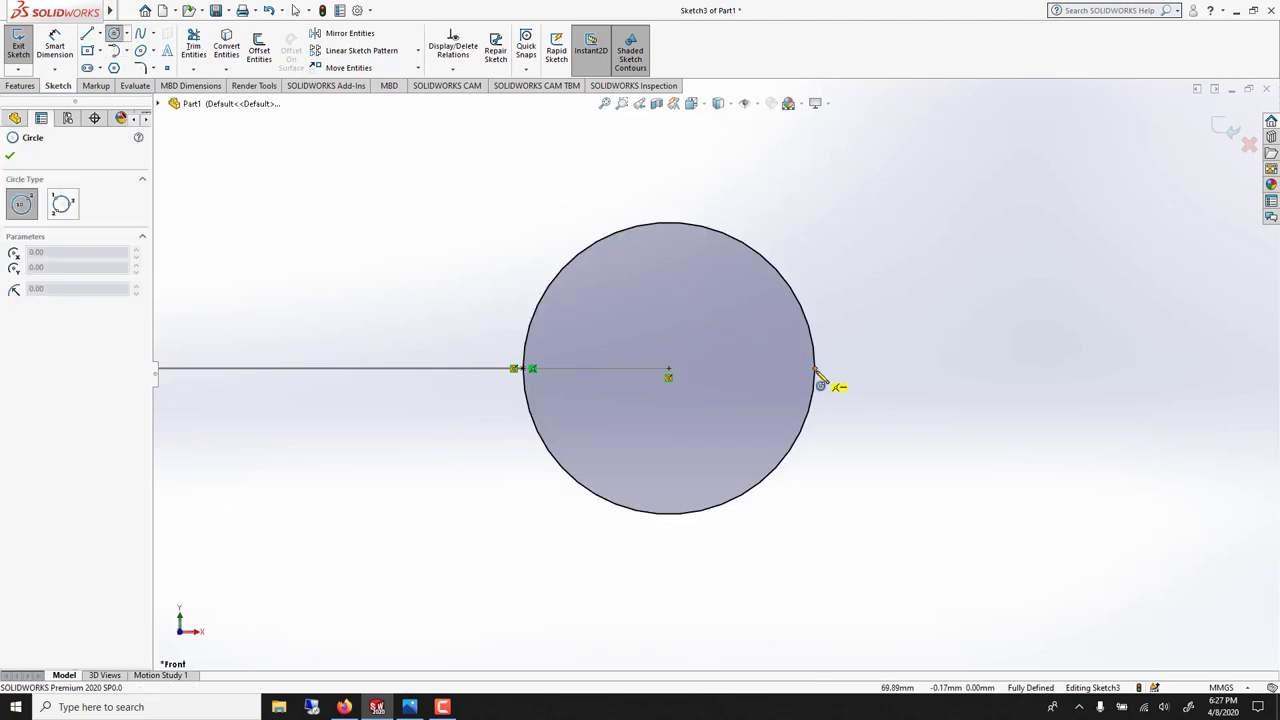
left_click(954, 368)
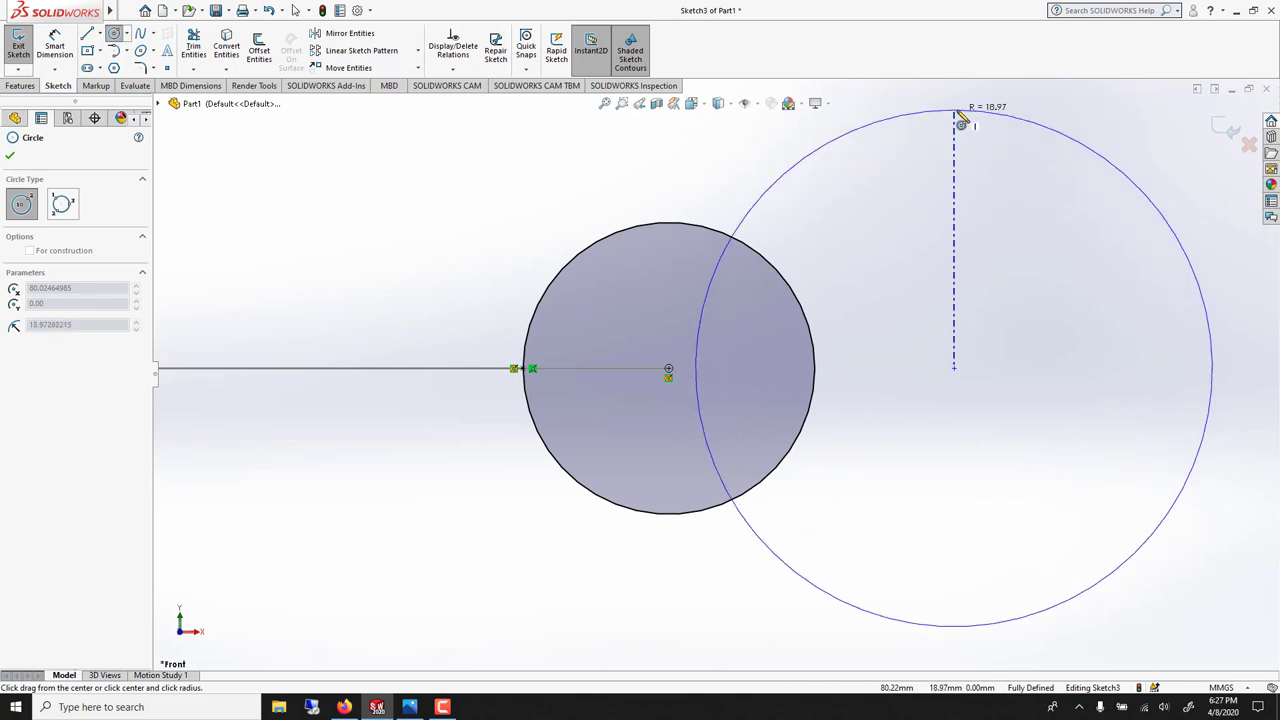
left_click(954, 112)
right_click(952, 204)
left_click(972, 208)
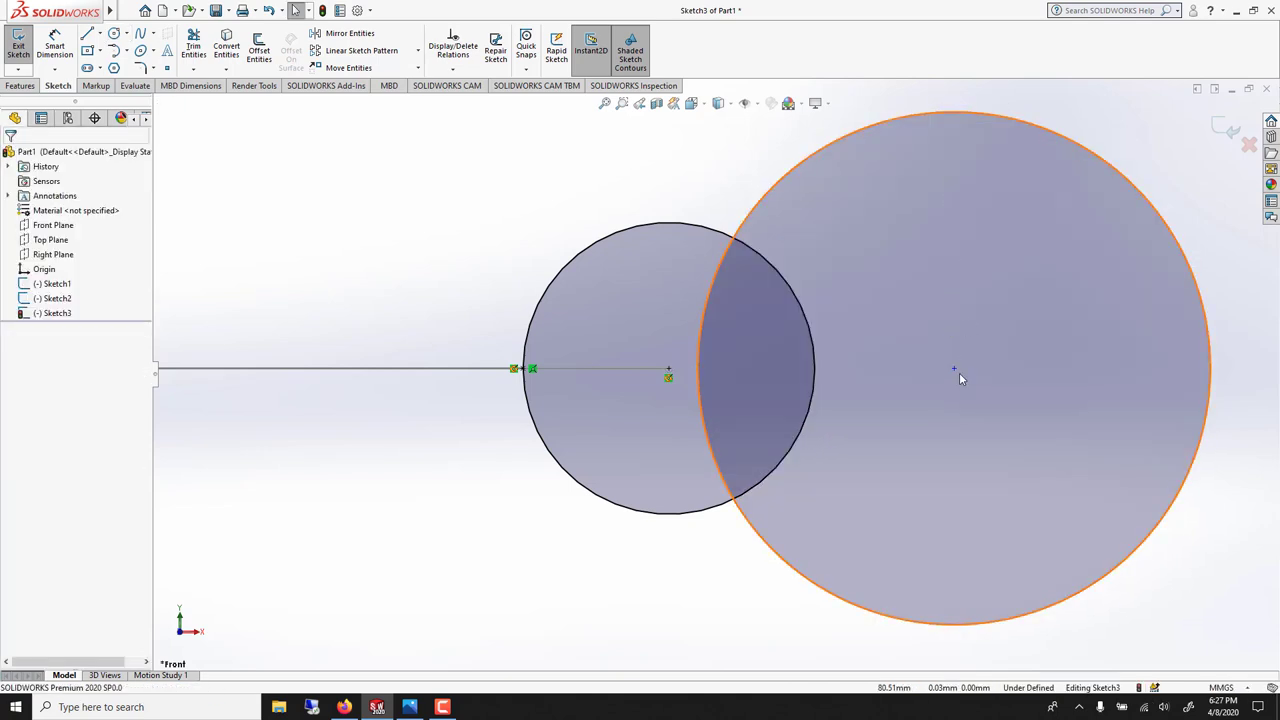
Enlarge the big circle to about 60.68 mm and move its centre to roughly 97.42, 0 mm
left_click_drag(954, 369, 1057, 366)
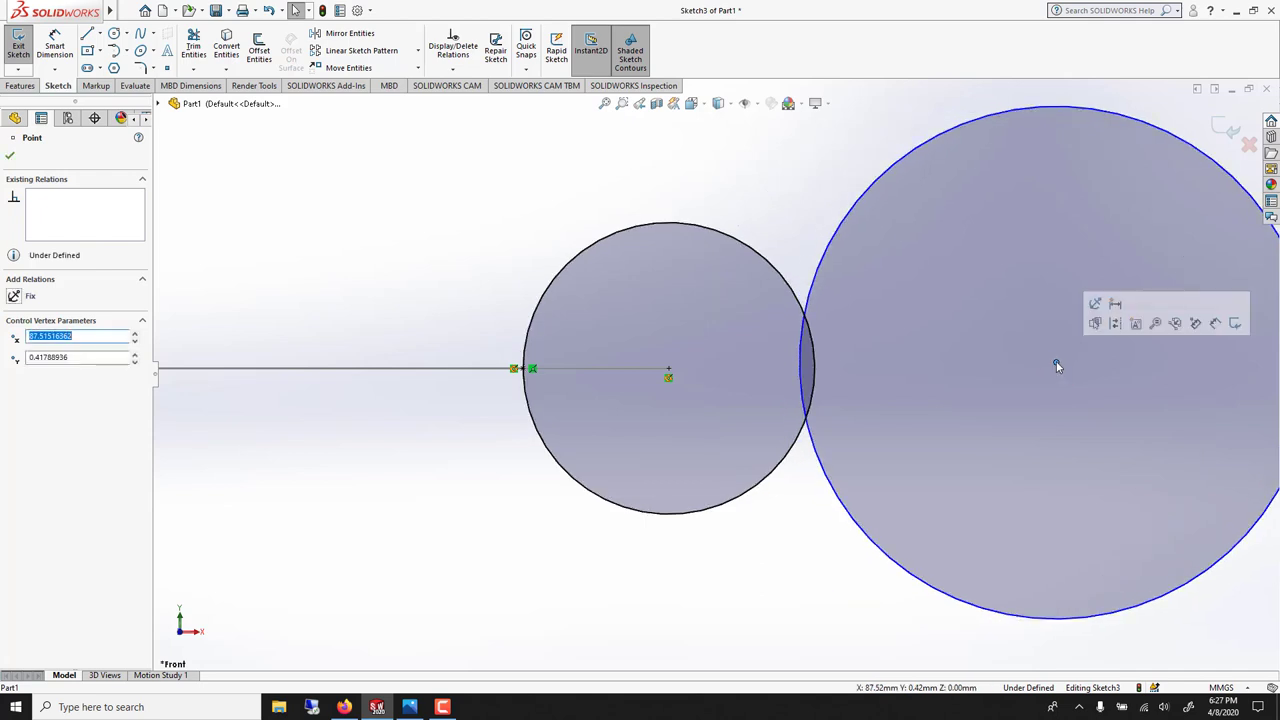
key("z")
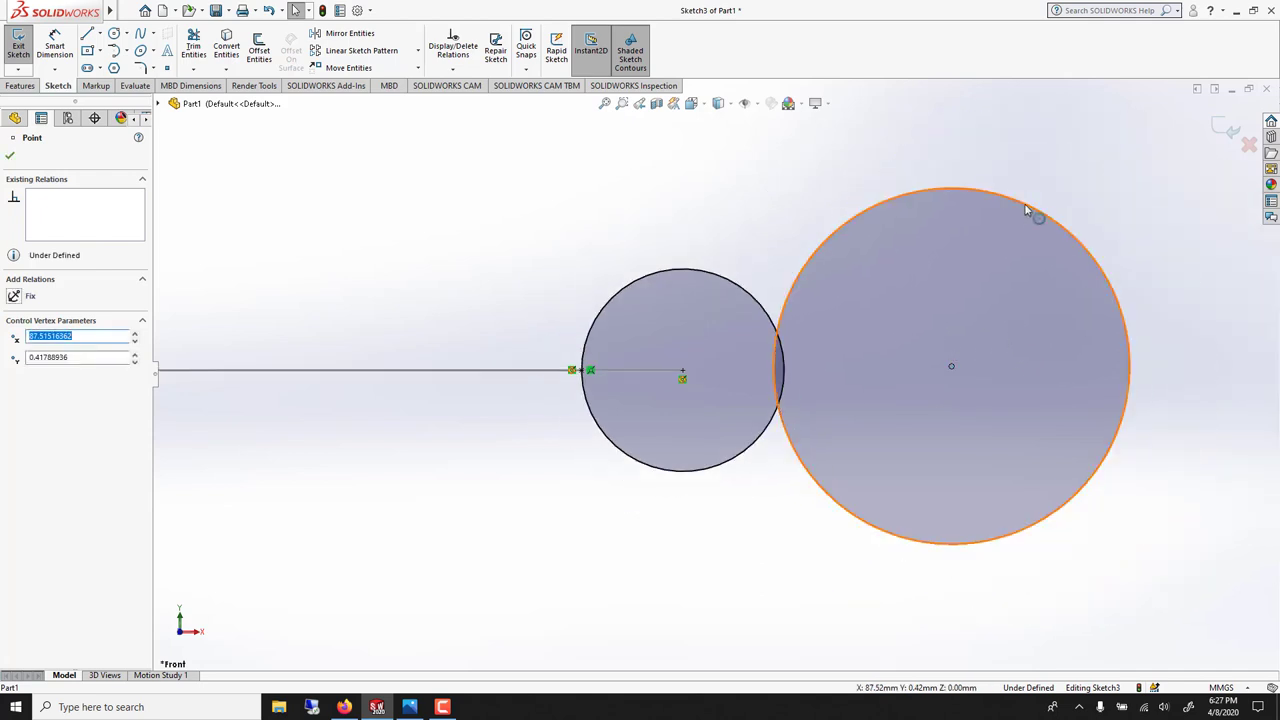
left_click_drag(1025, 210, 1103, 122)
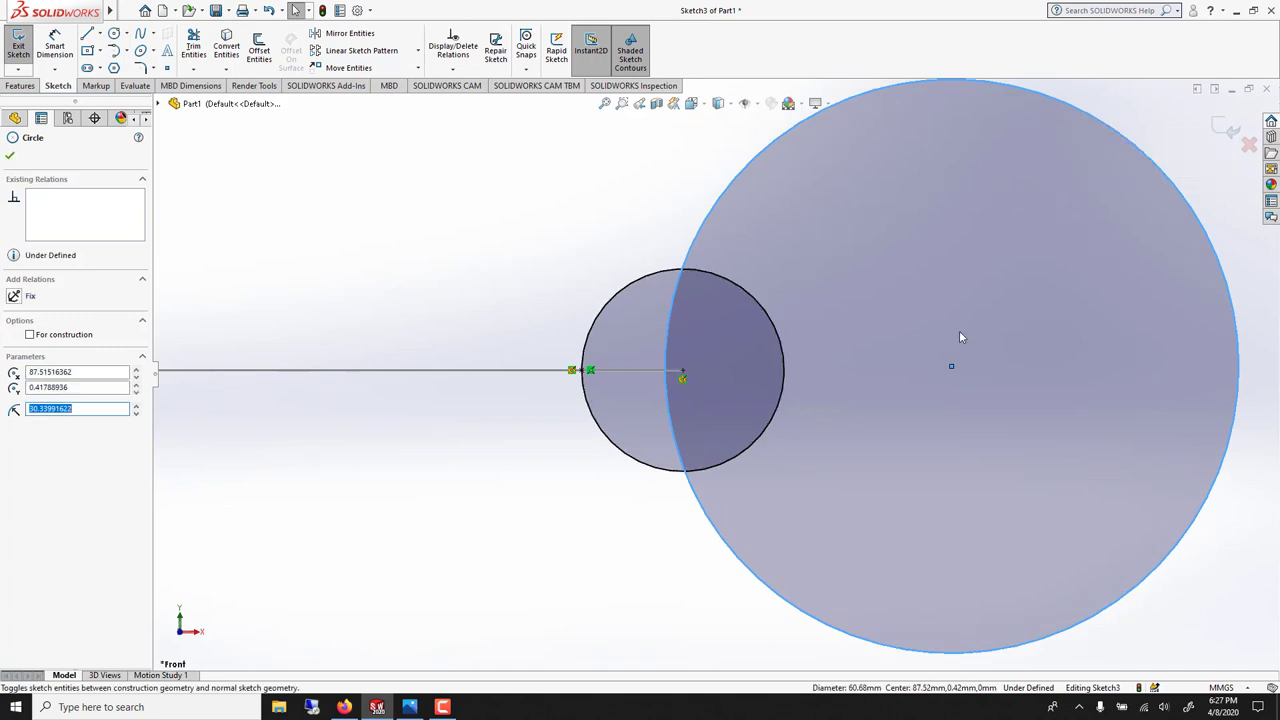
left_click_drag(952, 370, 1045, 370)
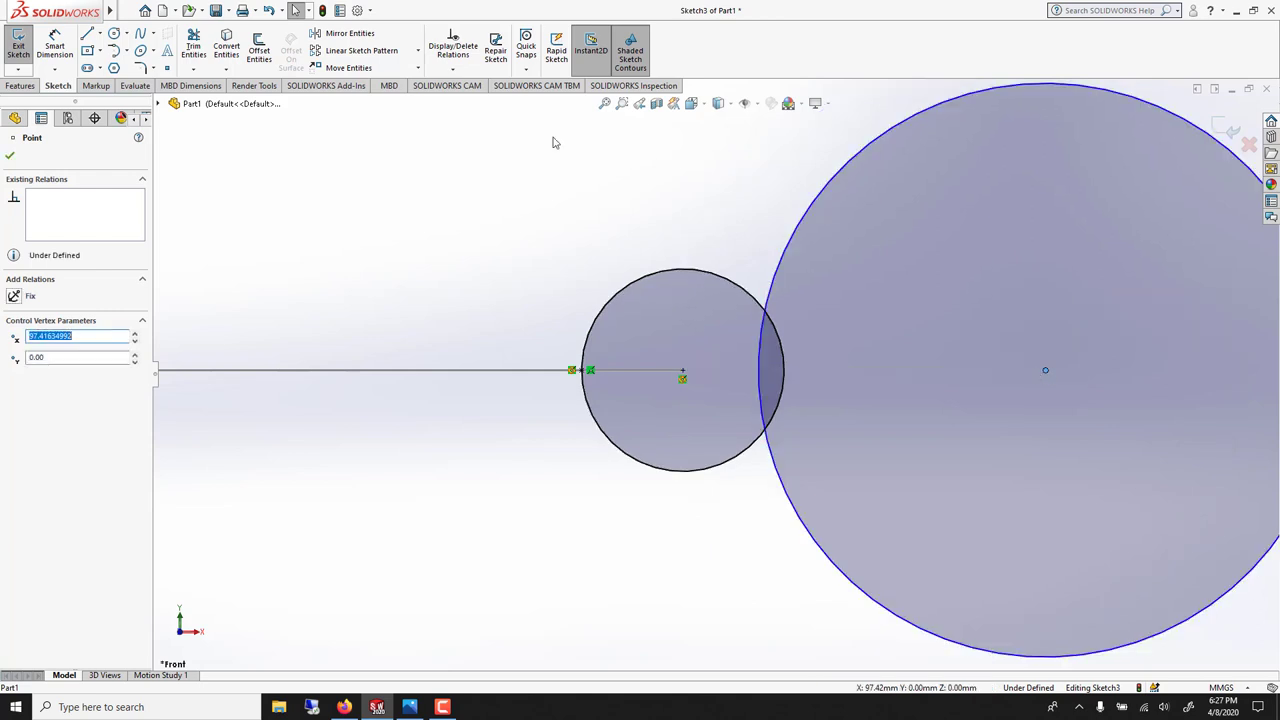
Power-trim the big circle down to one inner arc, cutting a concave bite into the profile
left_click(8, 152)
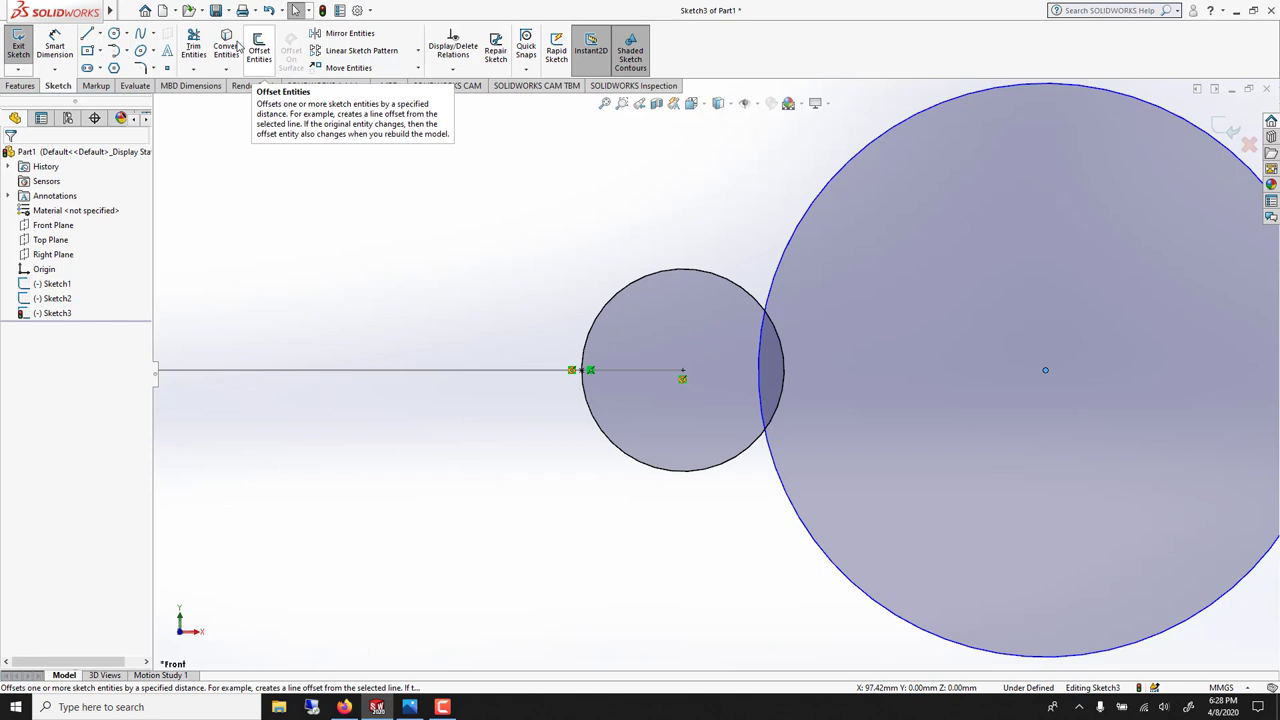
left_click(191, 54)
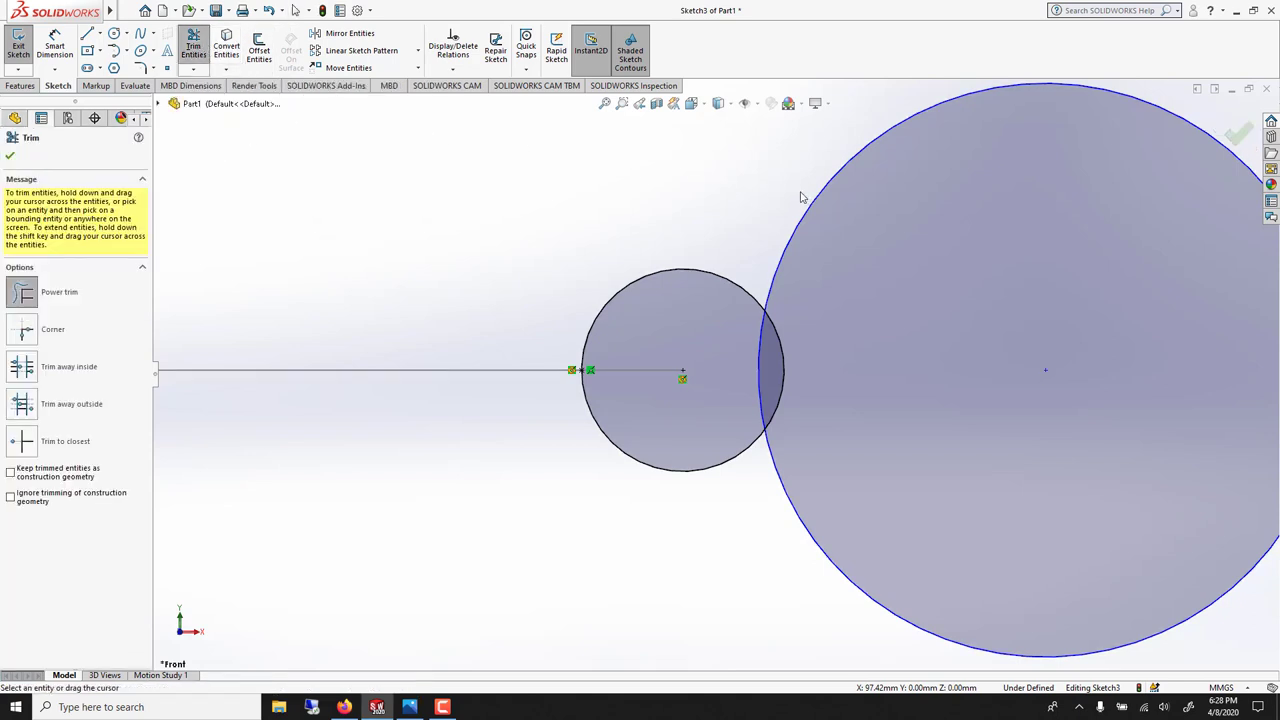
mouse_move(743, 152)
left_mouse_down()
mouse_move(845, 247)
mouse_move(853, 293)
mouse_move(780, 363)
left_mouse_up()
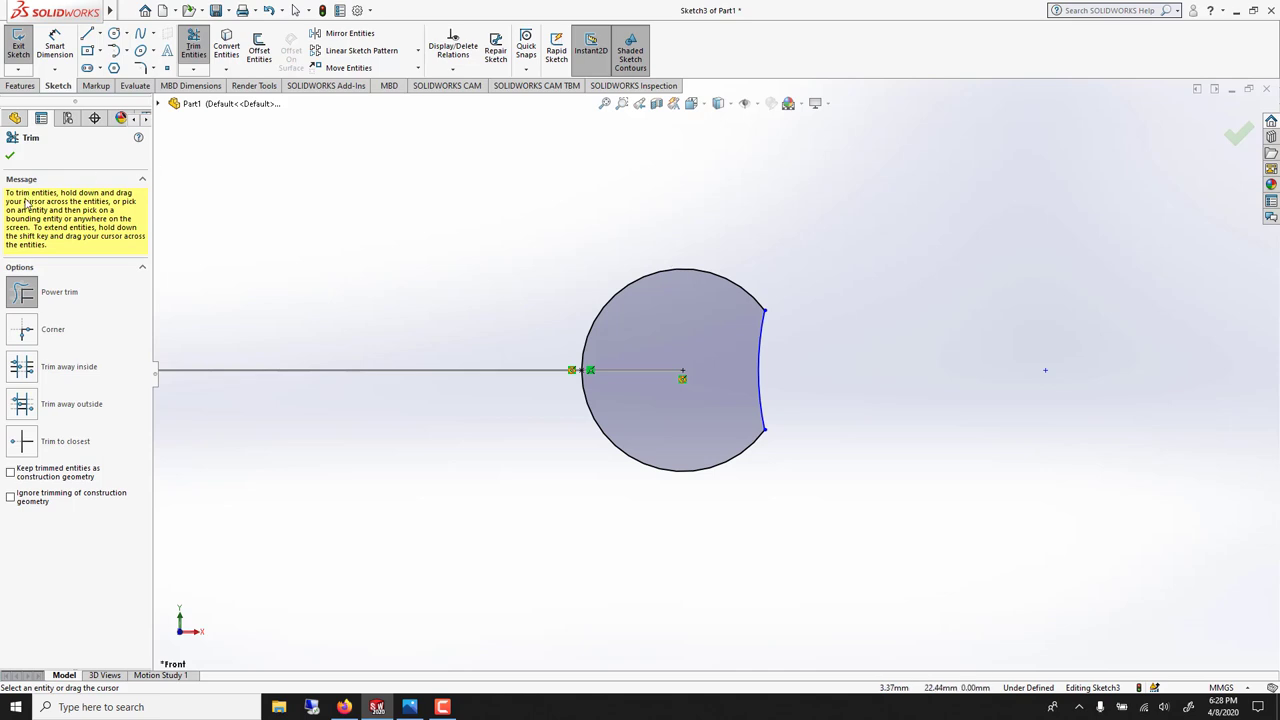
left_click(10, 157)
scroll(690, 375, "up", 1)
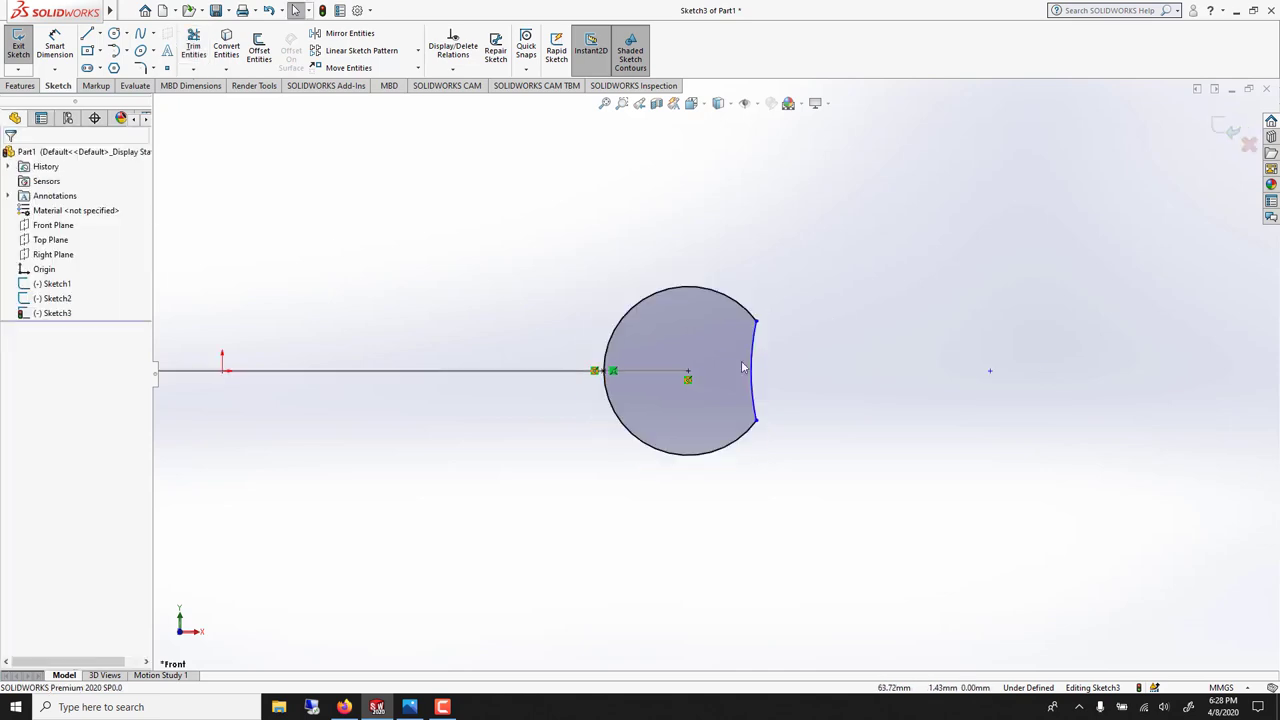
scroll(785, 372, "down", 4)
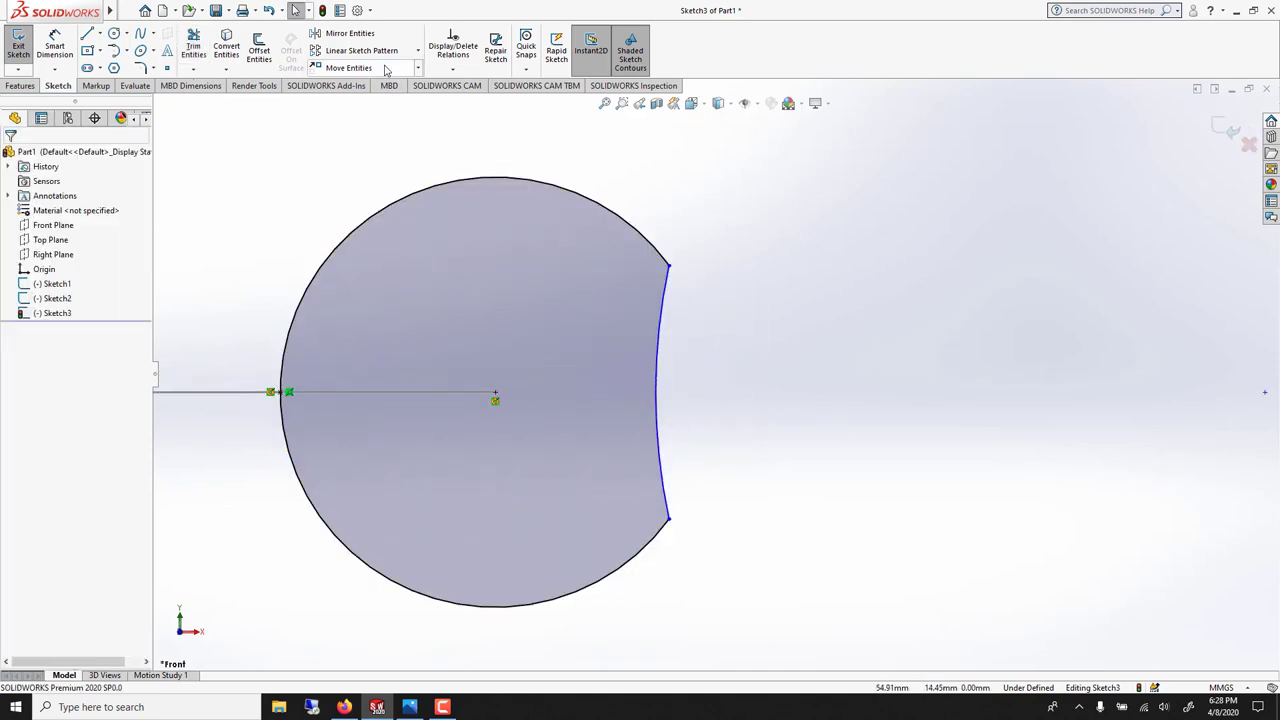
Round the notch's top and bottom corners with 1.5 mm sketch fillets
left_click(141, 67)
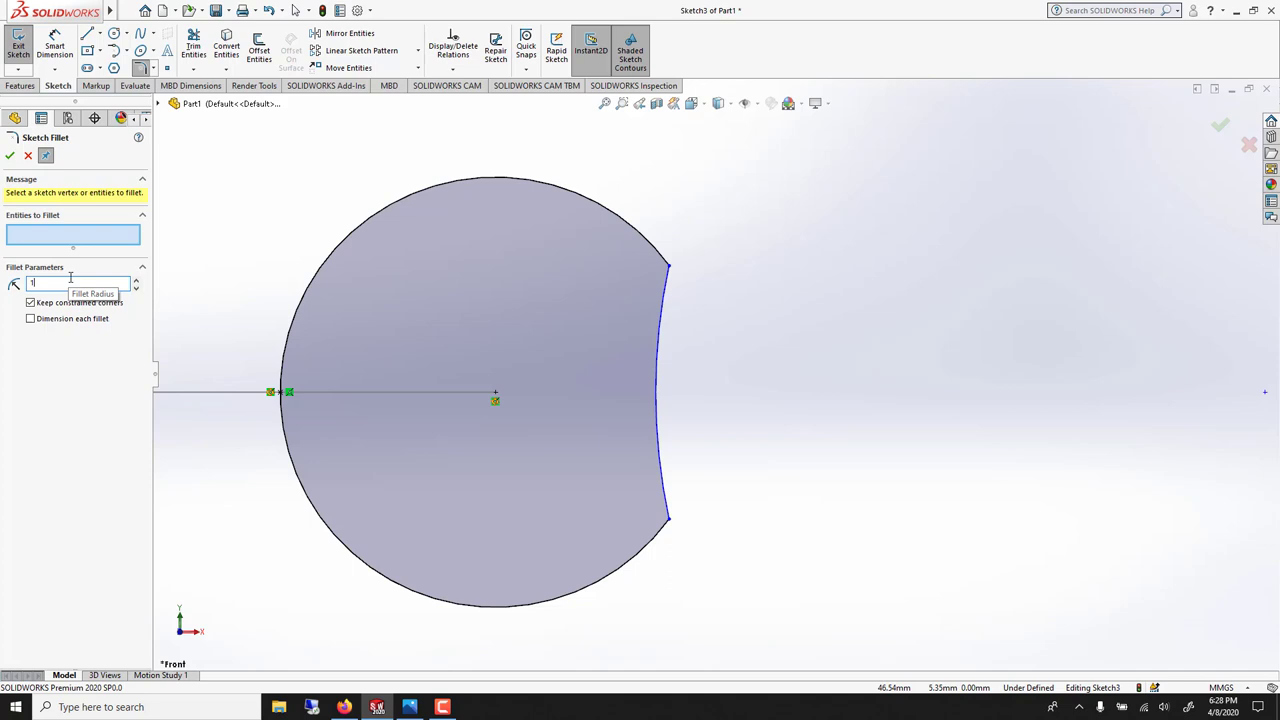
key("Tab")
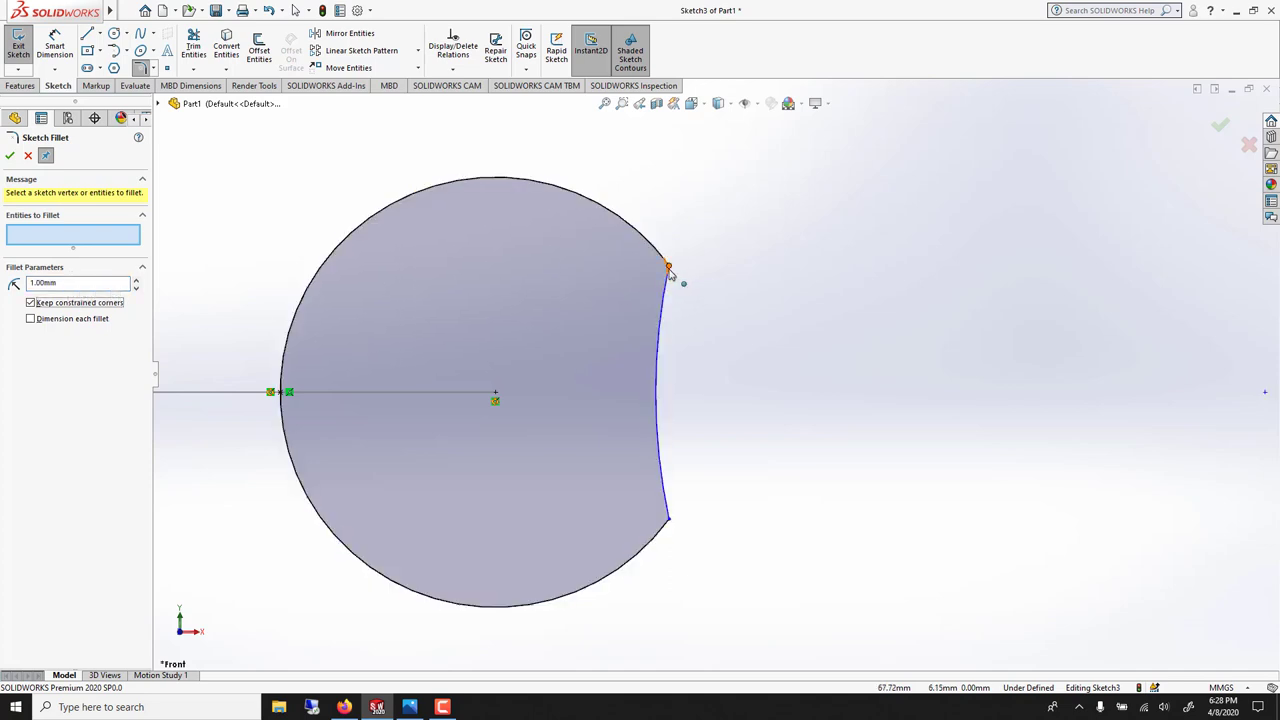
left_click(668, 268)
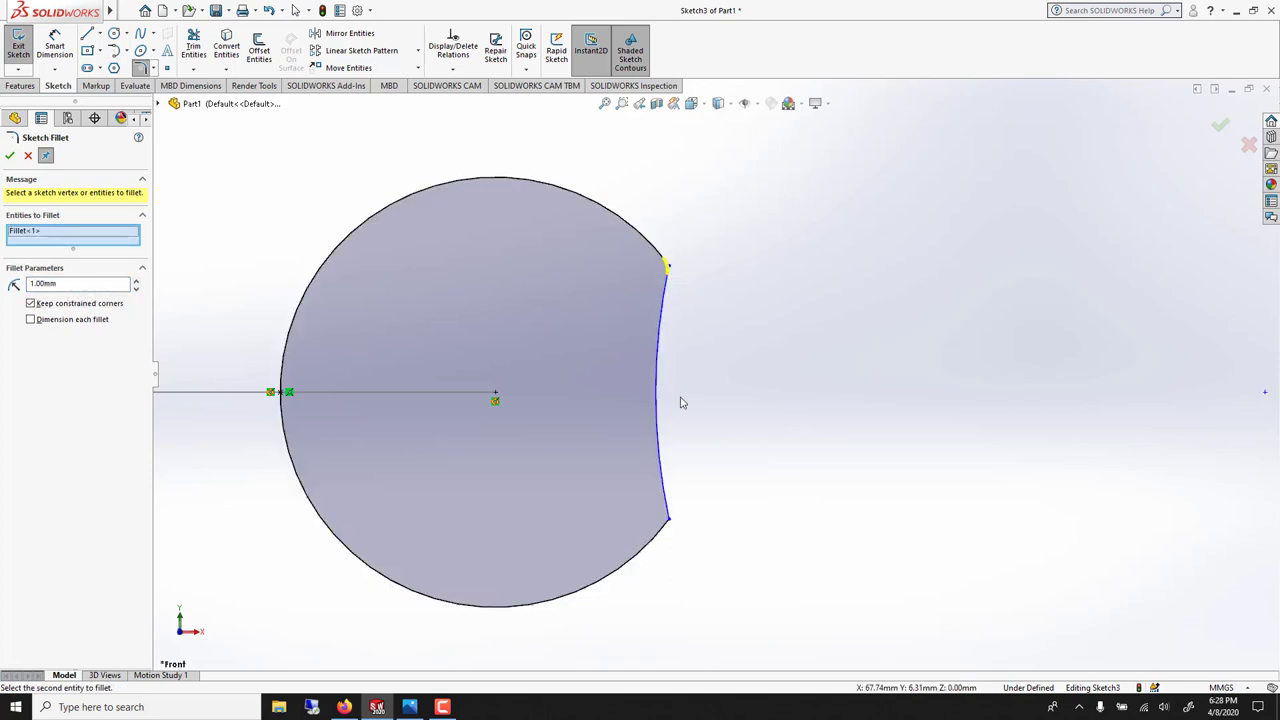
left_click(668, 520)
double_click(79, 295)
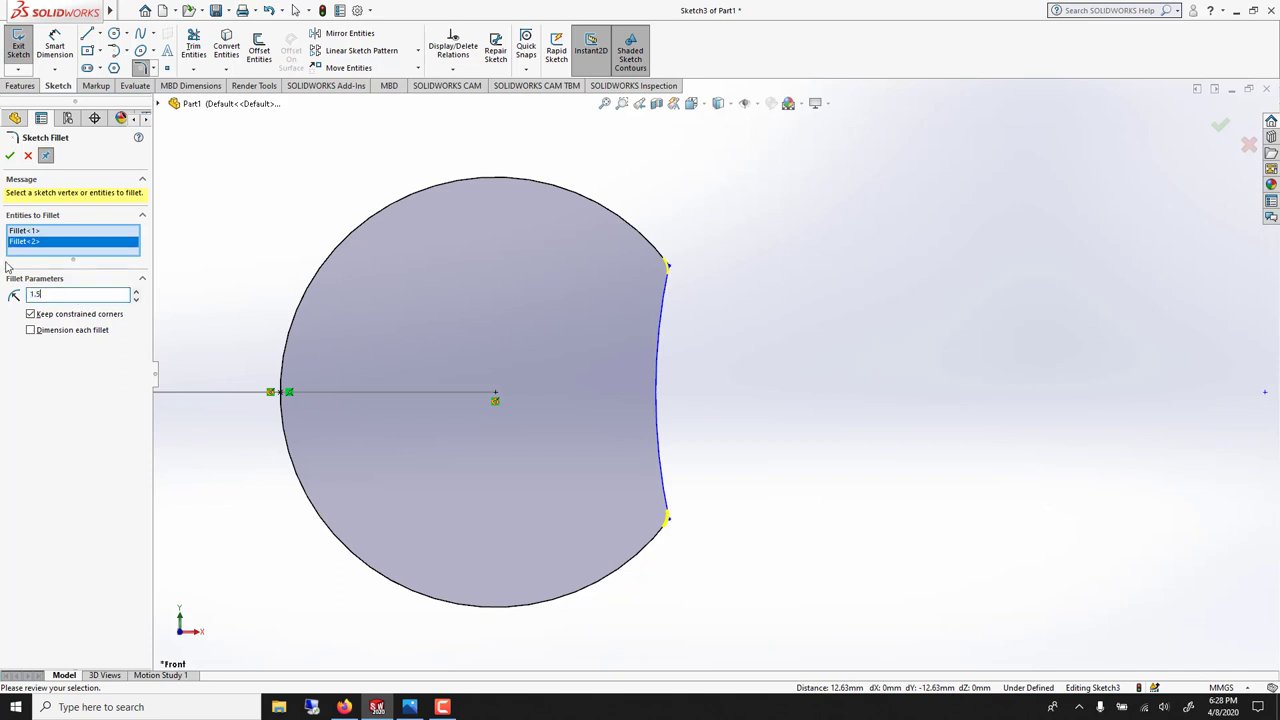
left_click(10, 156)
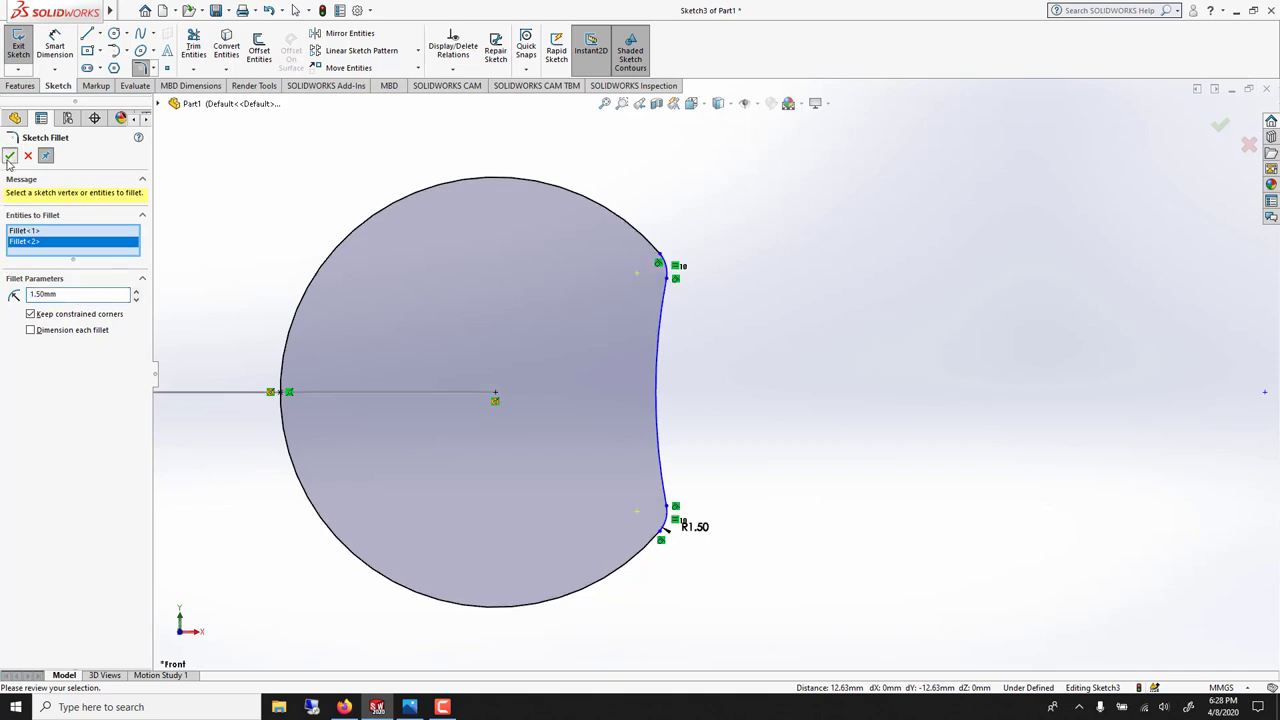
scroll(434, 360, "up", 5)
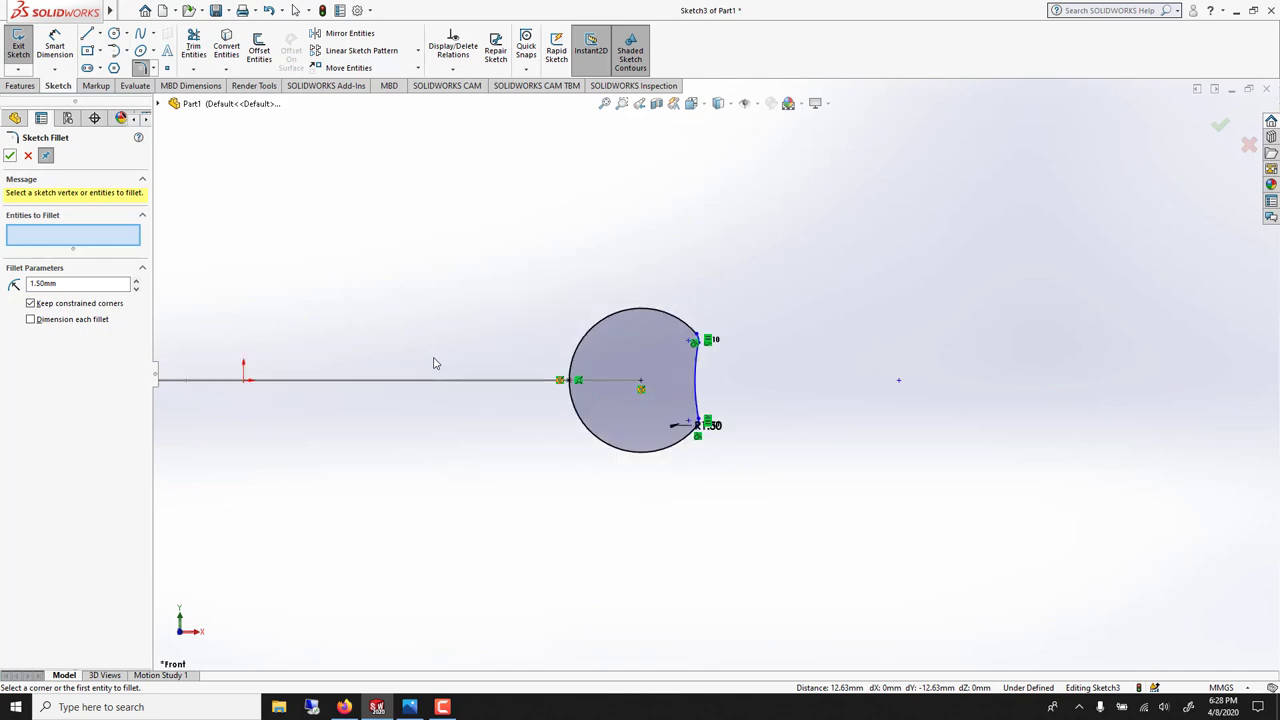
left_click(10, 156)
middle_click_drag(429, 411, 454, 457)
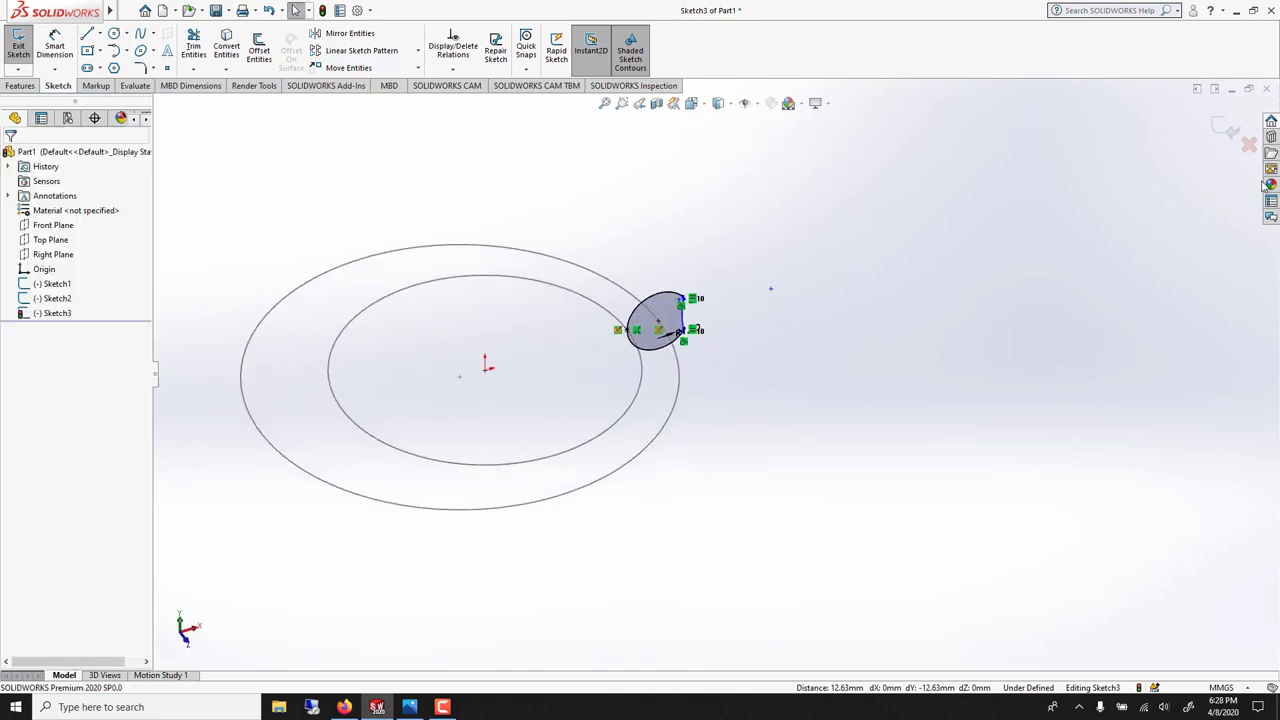
Exit Sketch3 and sweep it along Sketch2, using Sketch1 as the guide curve
left_click(1224, 128)
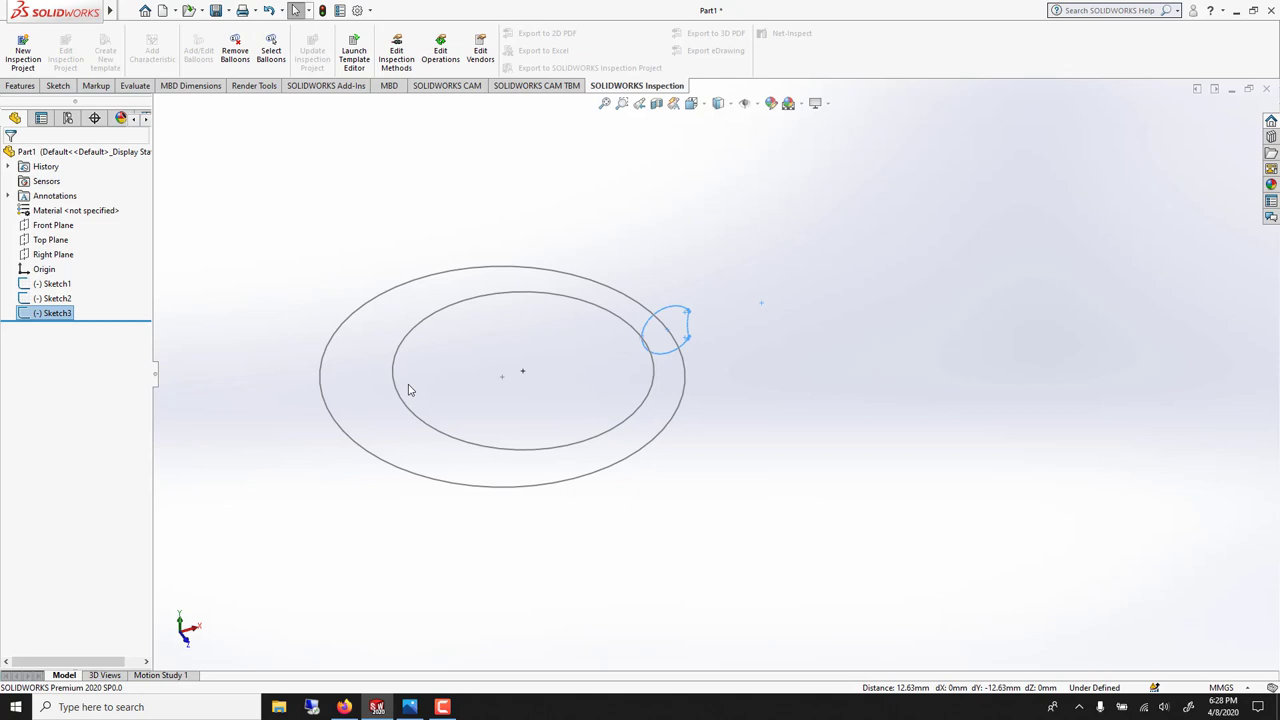
scroll(430, 386, "down", 3)
left_click(311, 199)
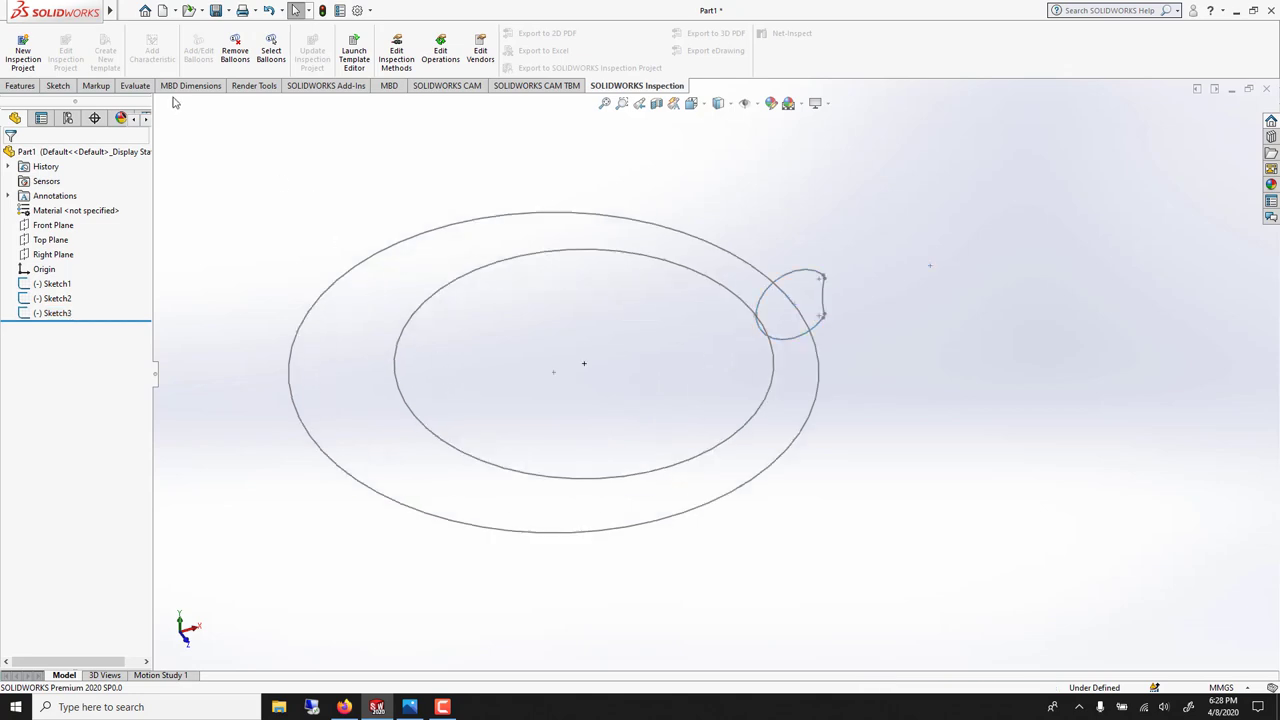
left_click(20, 86)
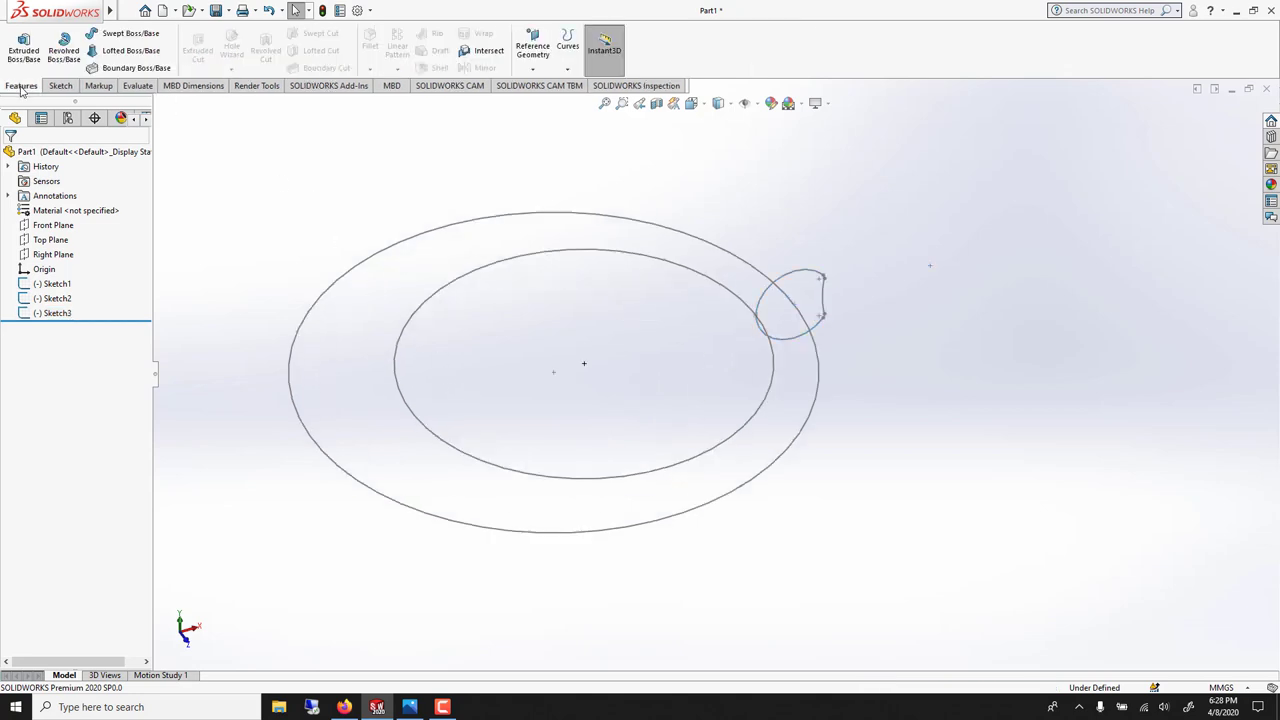
left_click(118, 38)
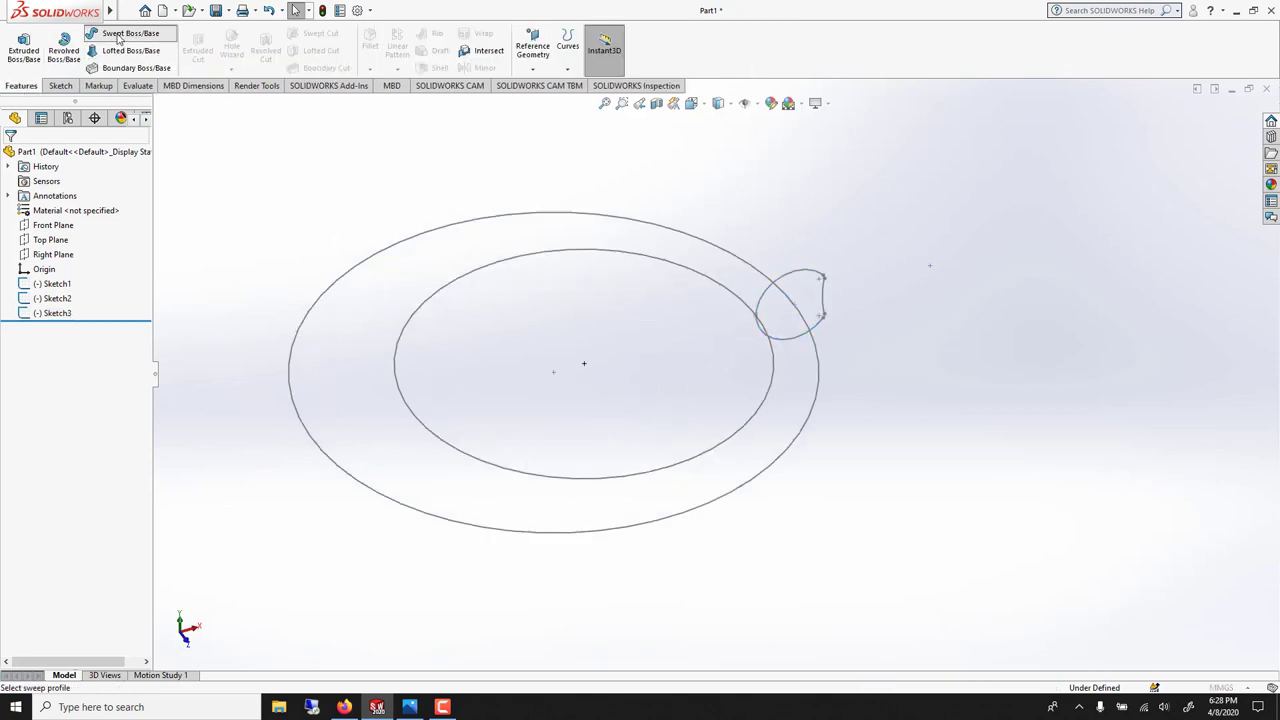
left_click(801, 276)
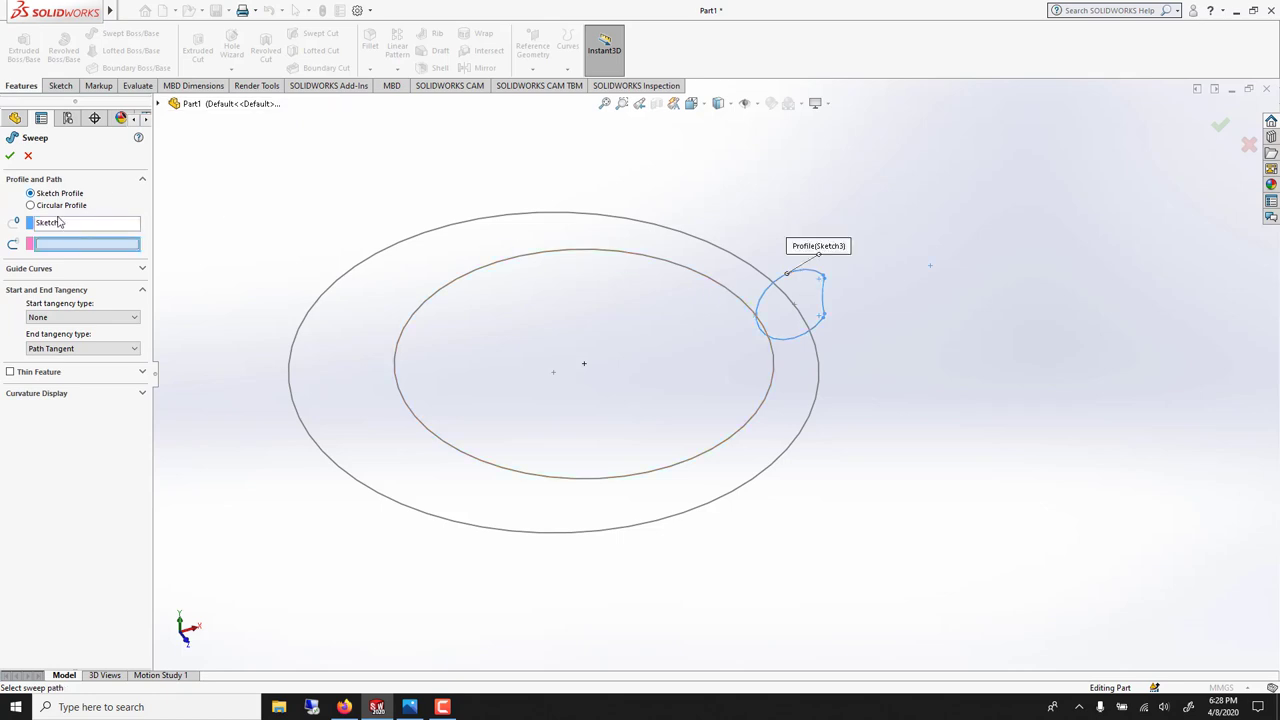
left_click(733, 259)
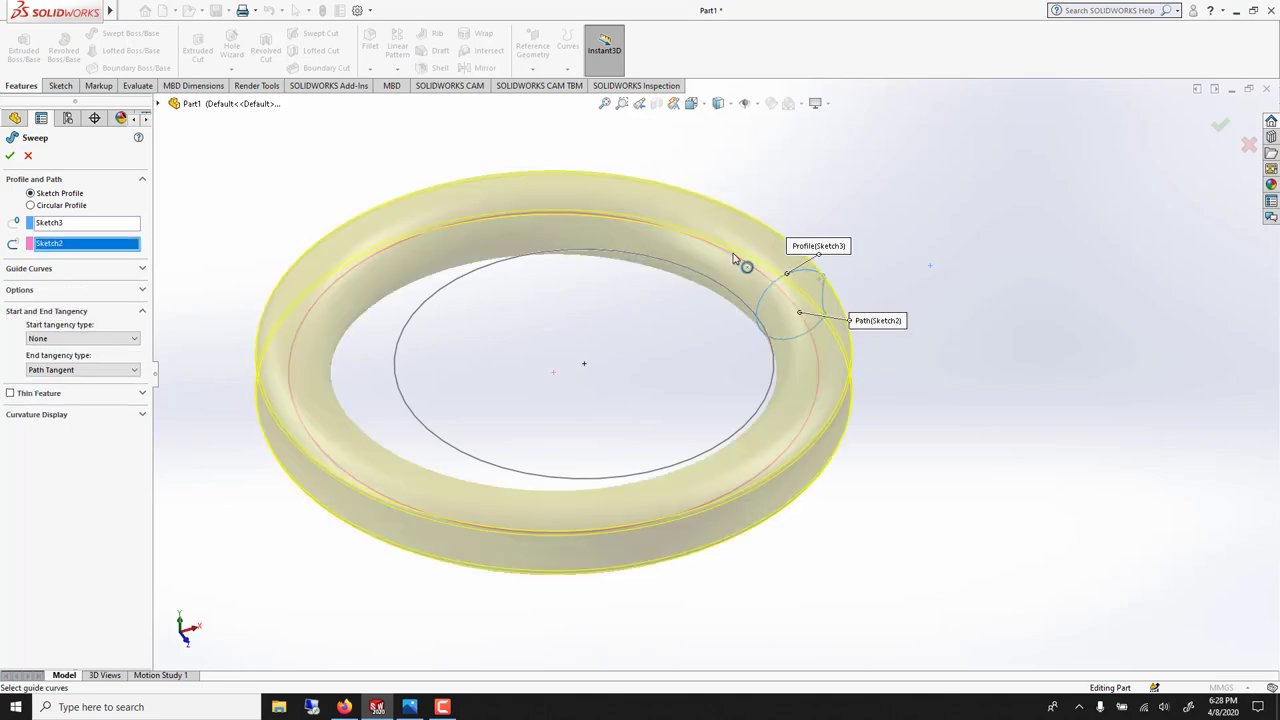
left_click(42, 270)
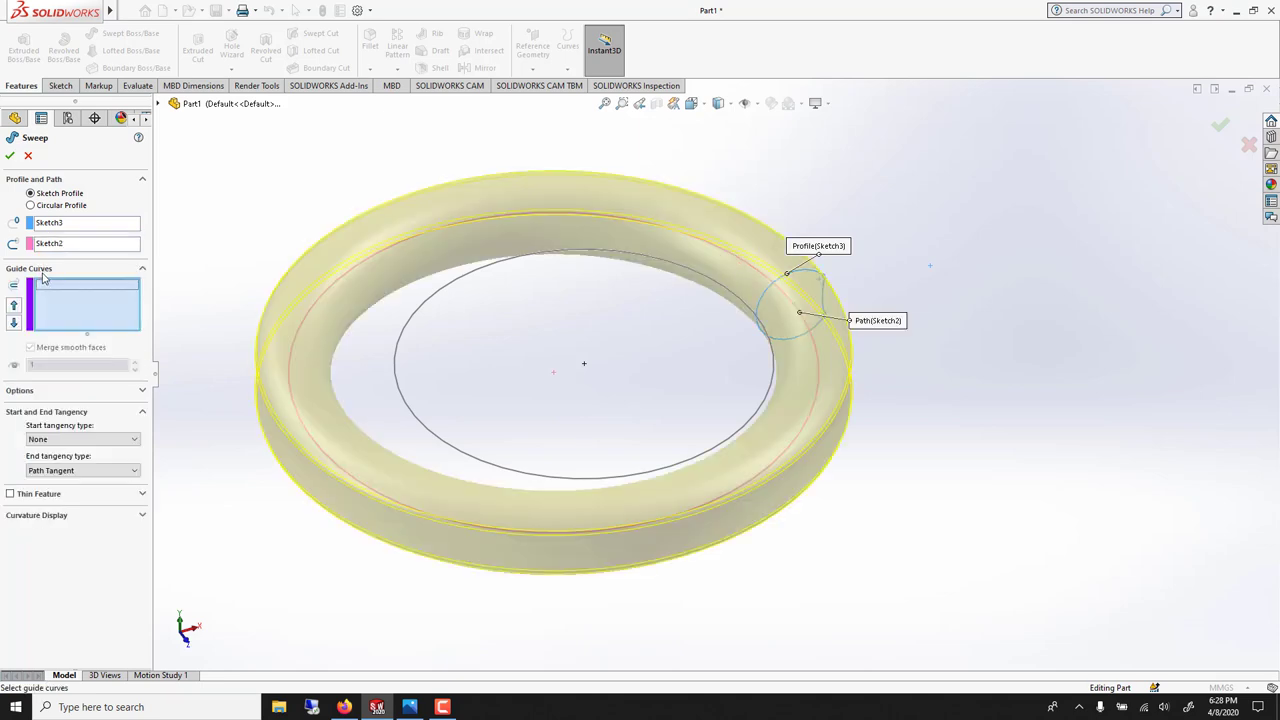
left_click(399, 343)
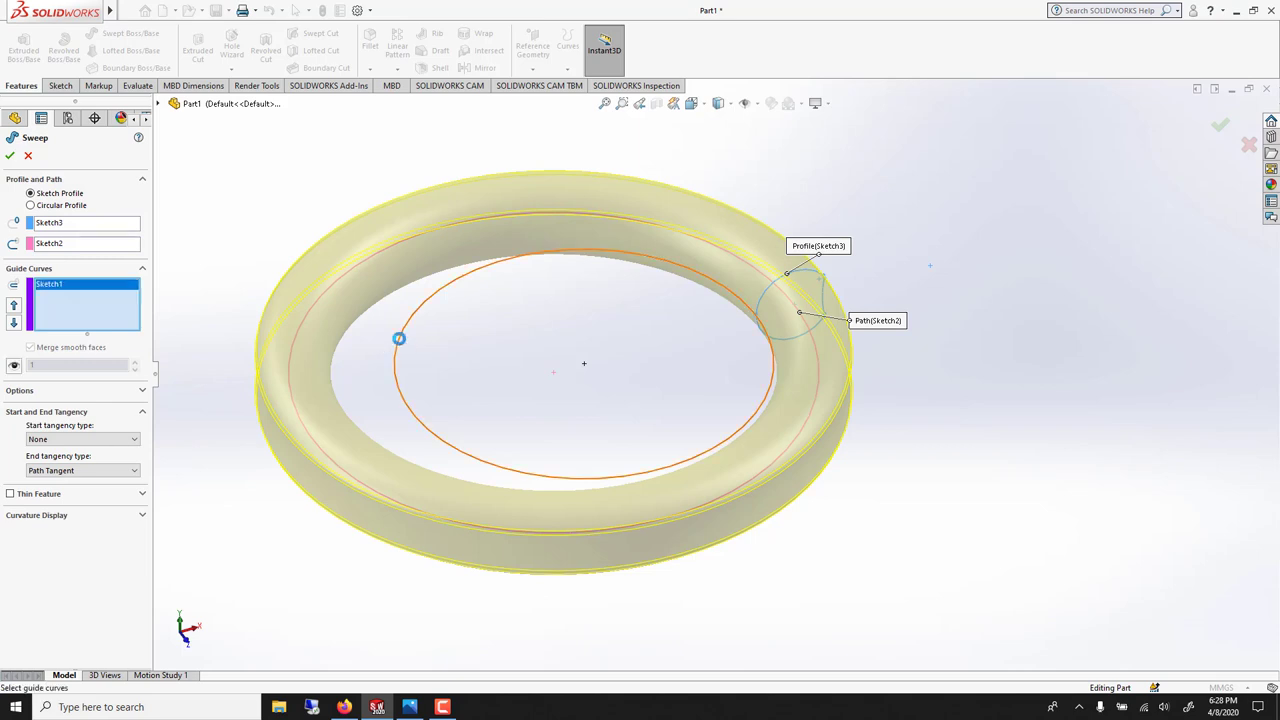
key("Return")
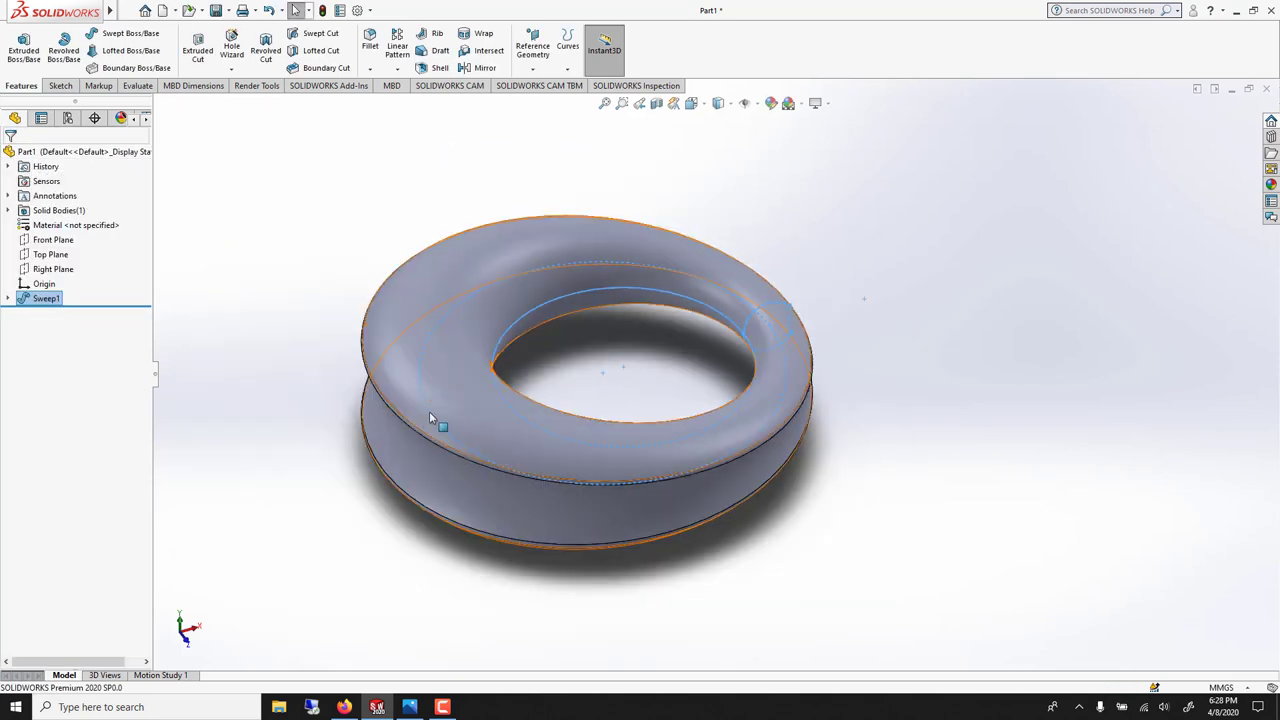
Create Plane1 offset about 43.2 mm above the Top Plane
left_click(52, 254)
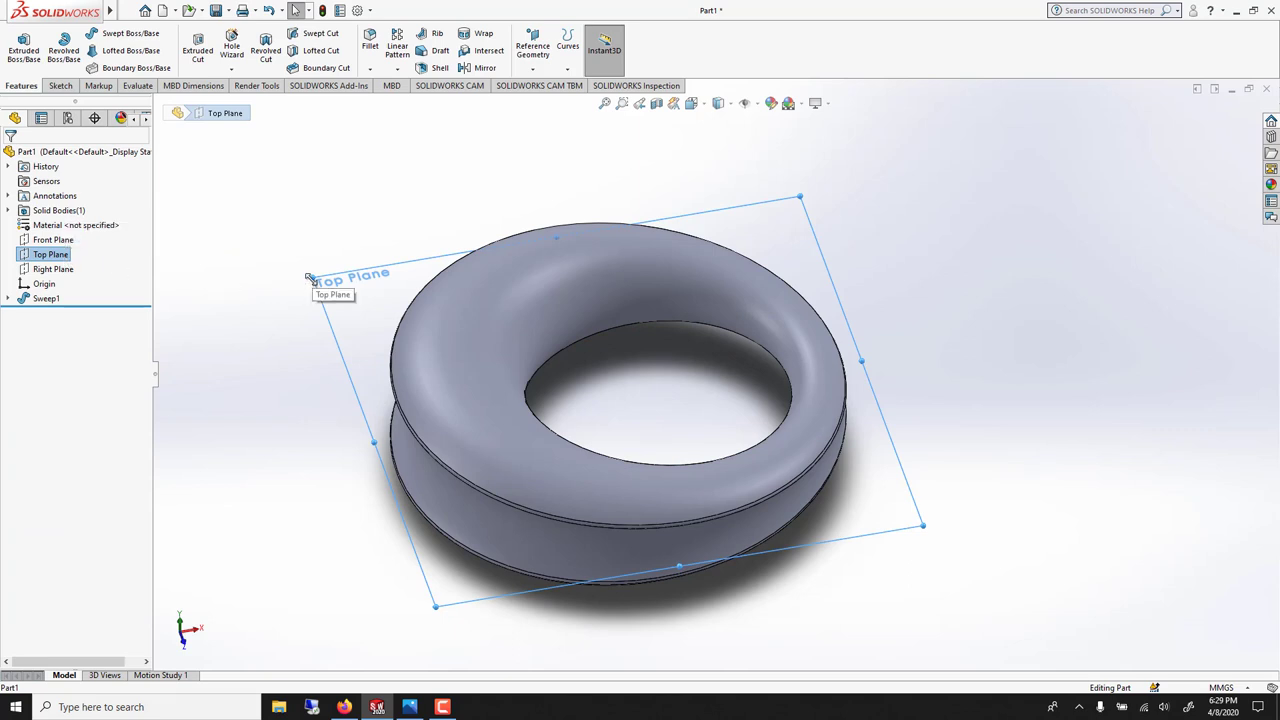
left_click_drag(310, 278, 373, 192, "ctrl")
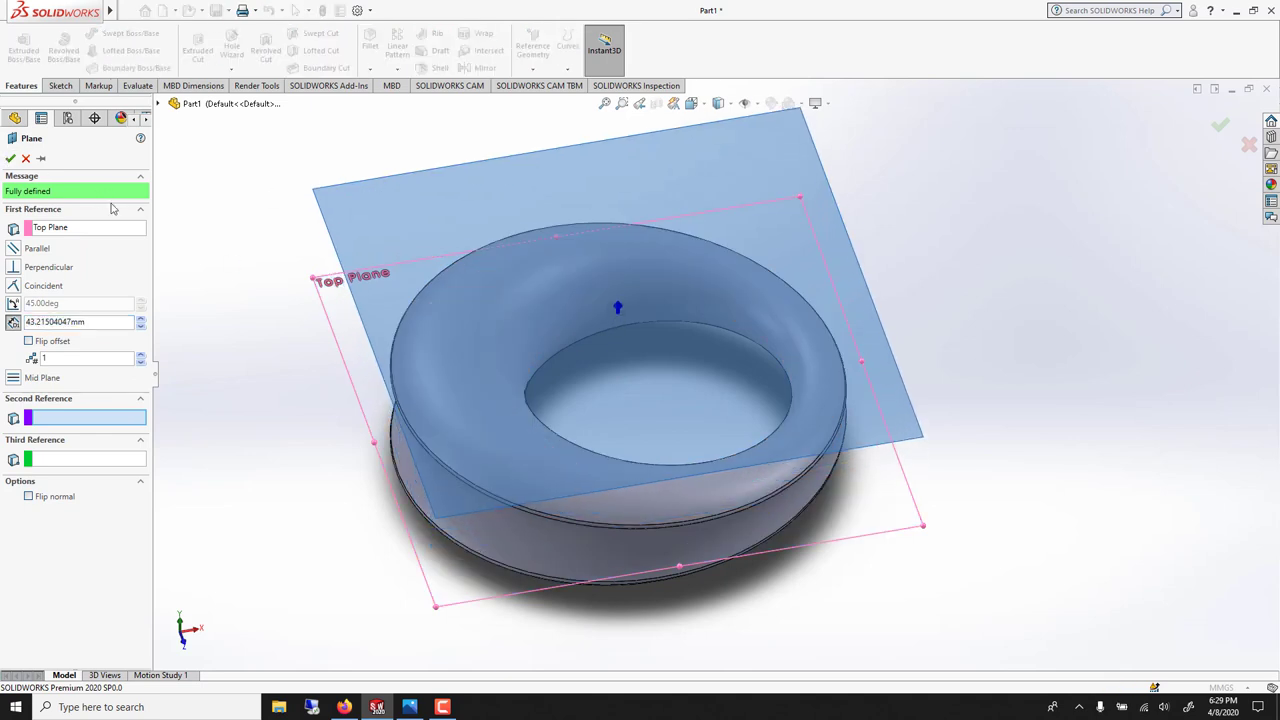
left_click(10, 159)
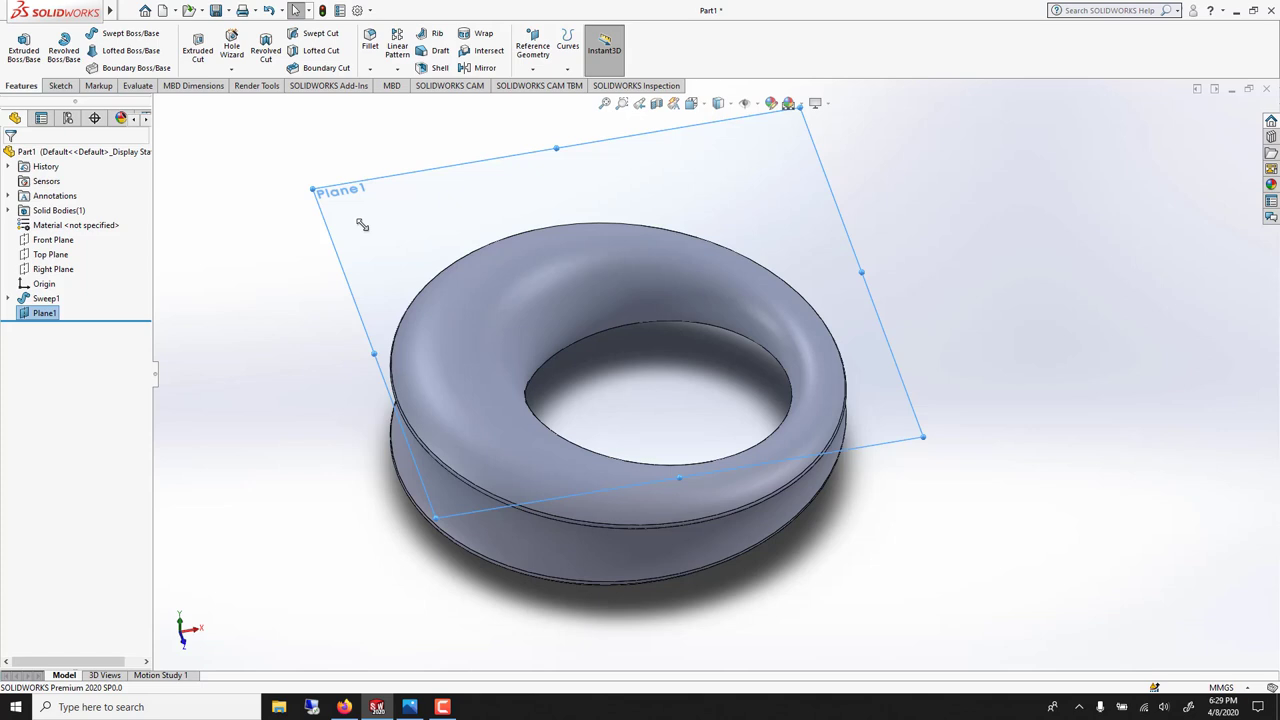
Draw Sketch4 on Plane1: a circle centred at the origin, radius about 54.18 mm
left_click(66, 86)
left_click(114, 33)
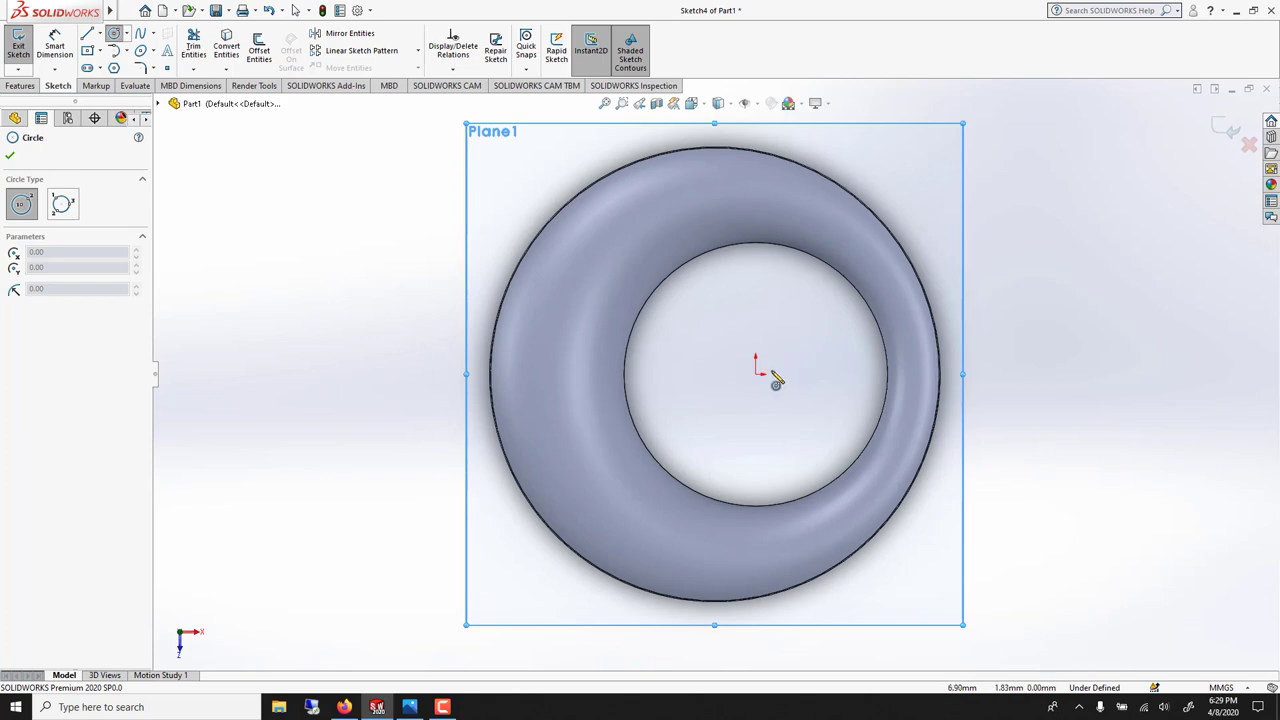
left_click(757, 374)
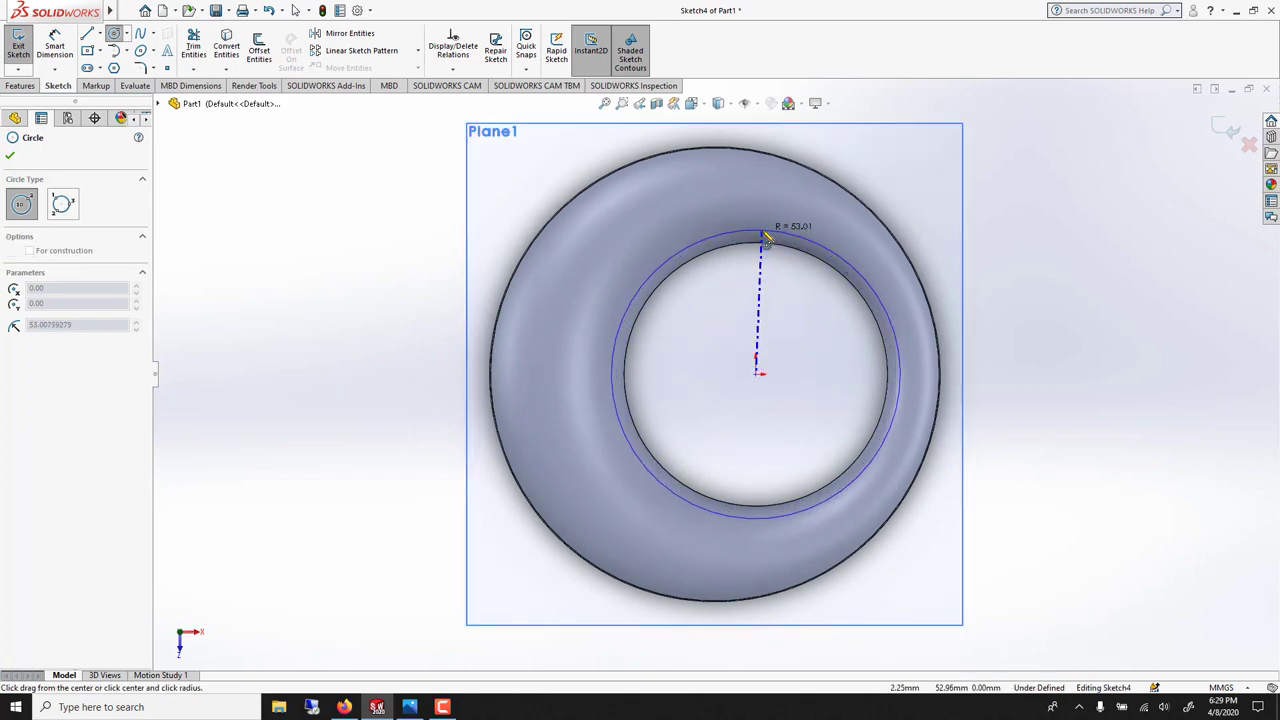
left_click(765, 237)
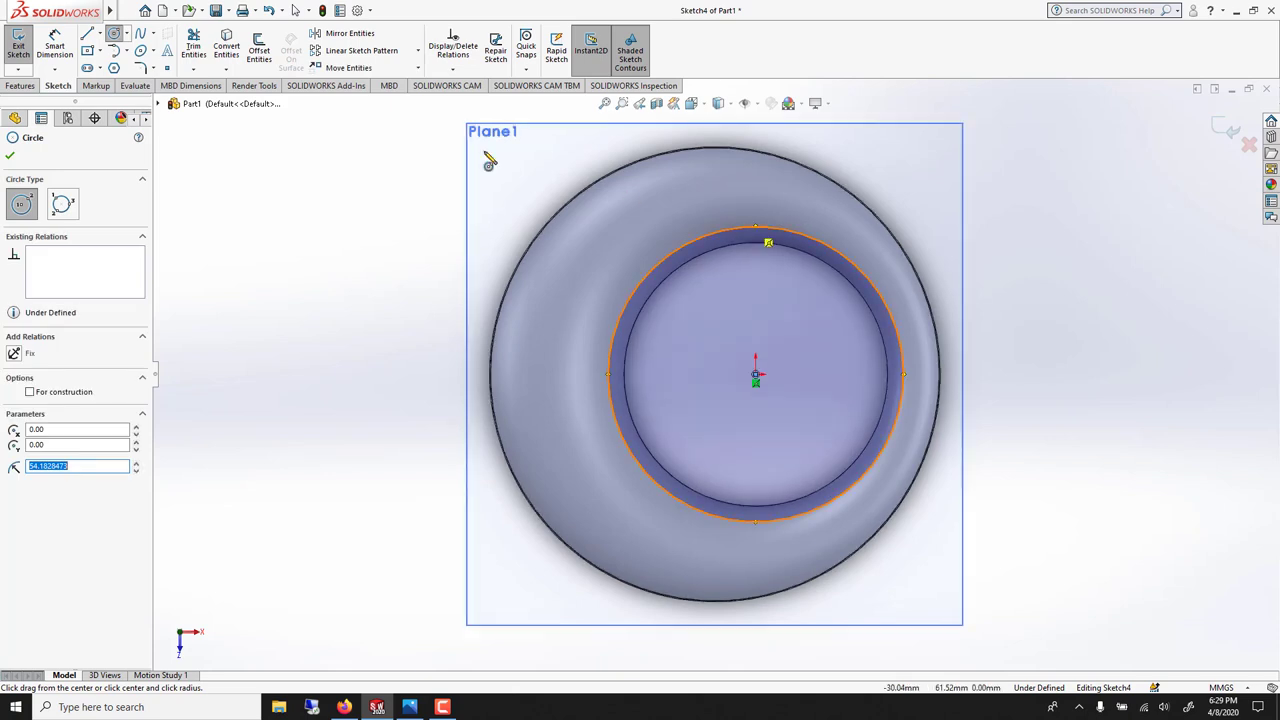
left_click(10, 156)
middle_click_drag(369, 417, 411, 248)
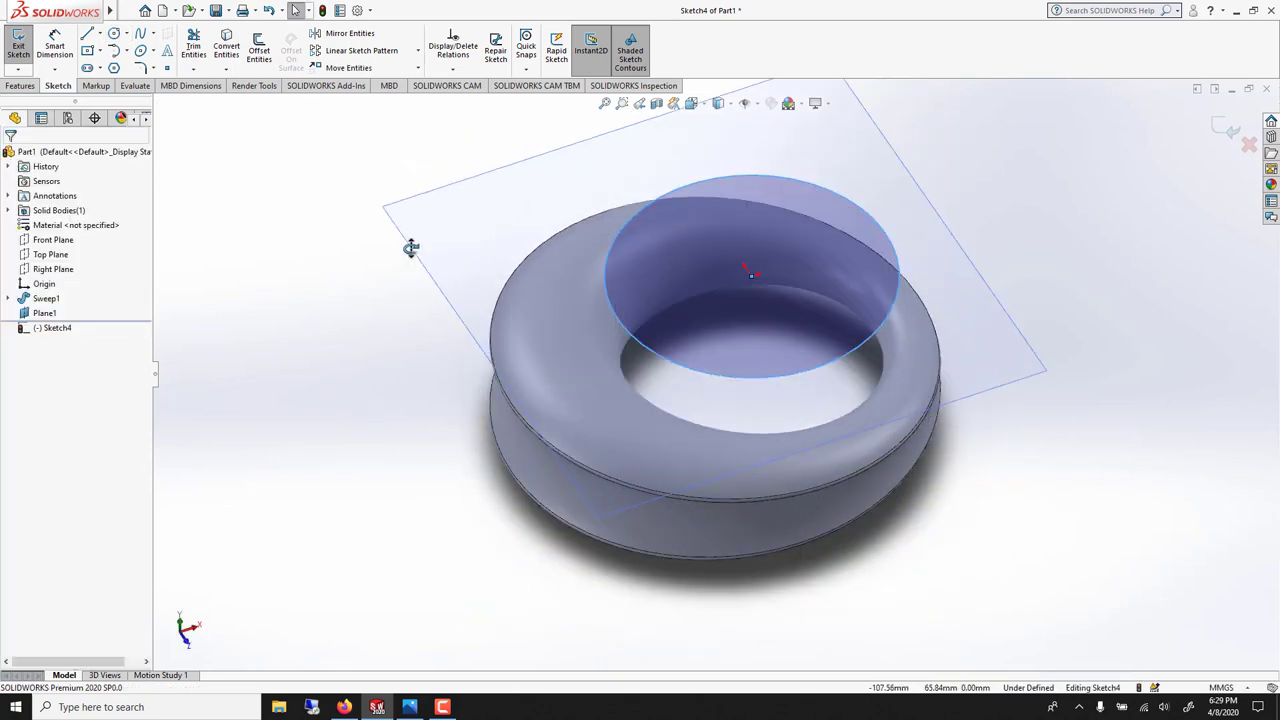
Extrude-cut the Sketch4 circle 136 mm deep through the ring's top as Cut-Extrude1
left_click(20, 86)
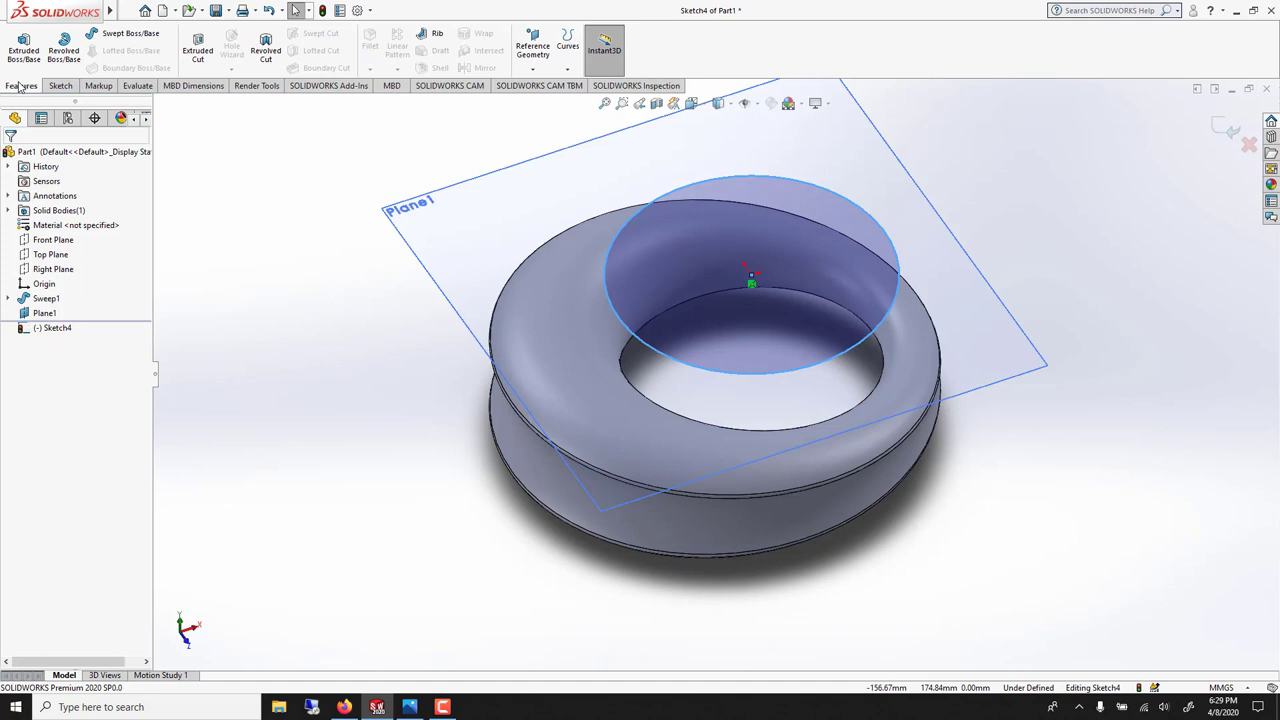
left_click(197, 48)
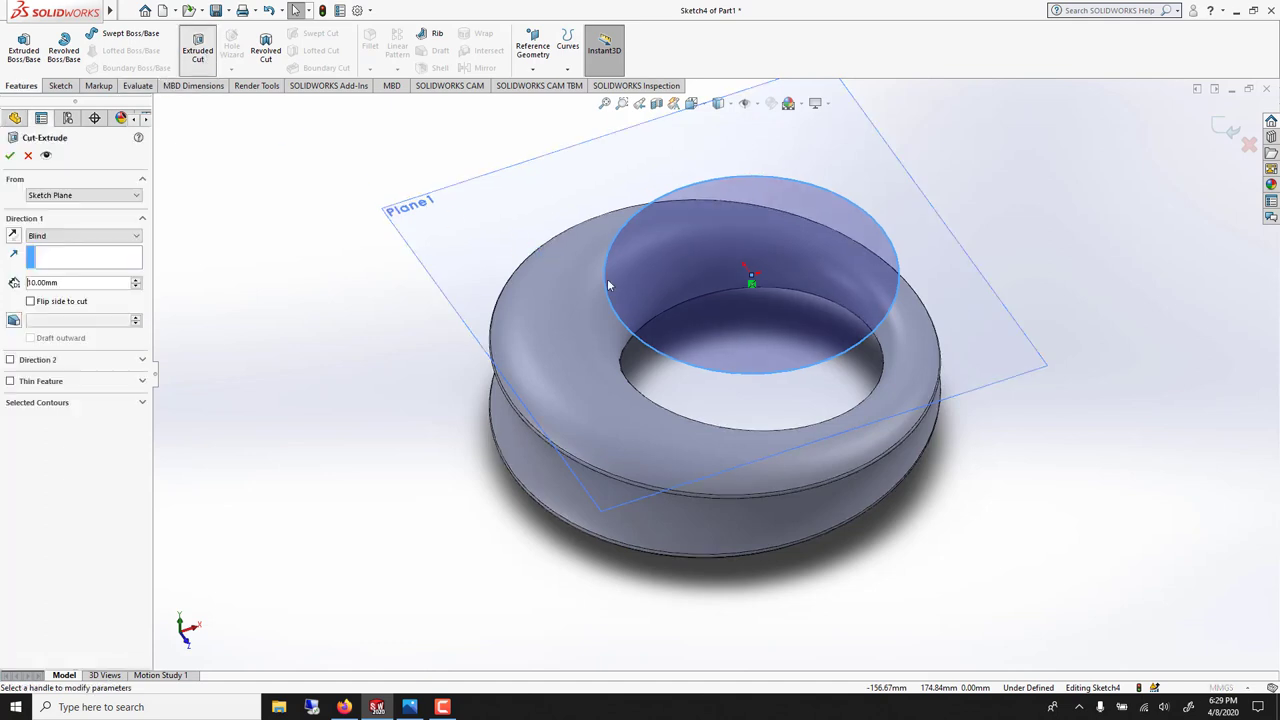
left_click(752, 290)
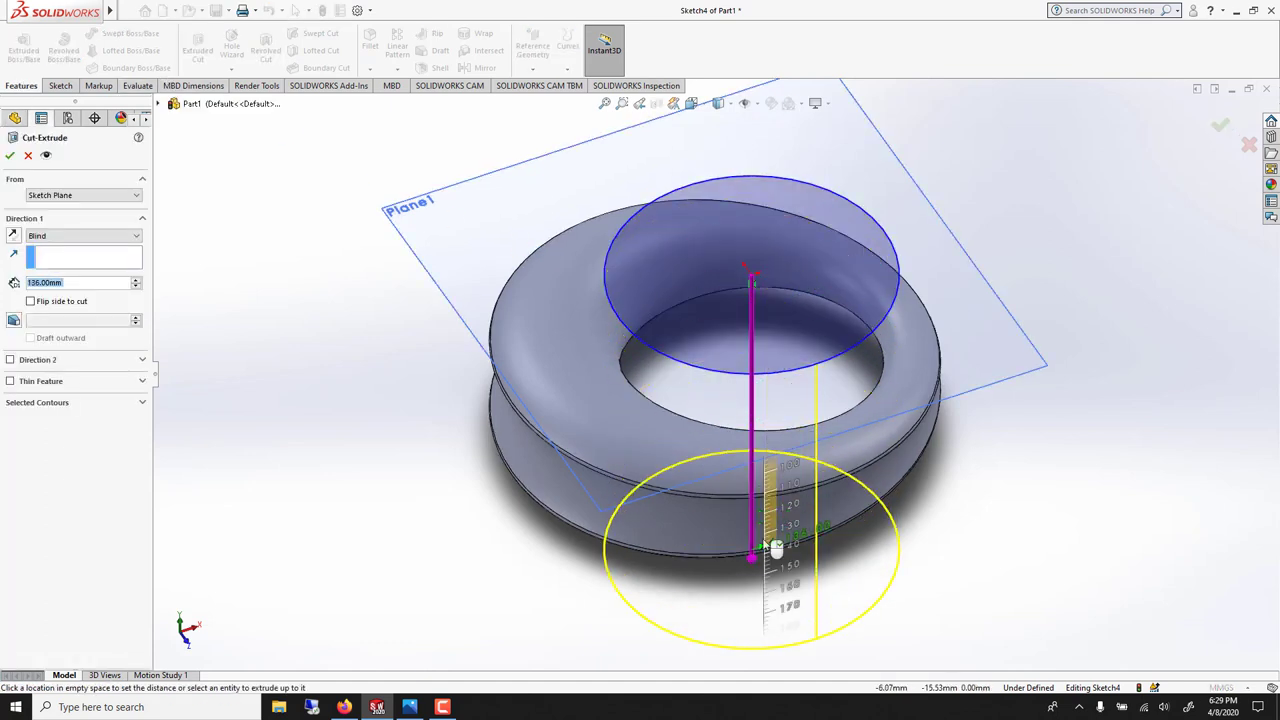
left_click(776, 548)
left_click(10, 155)
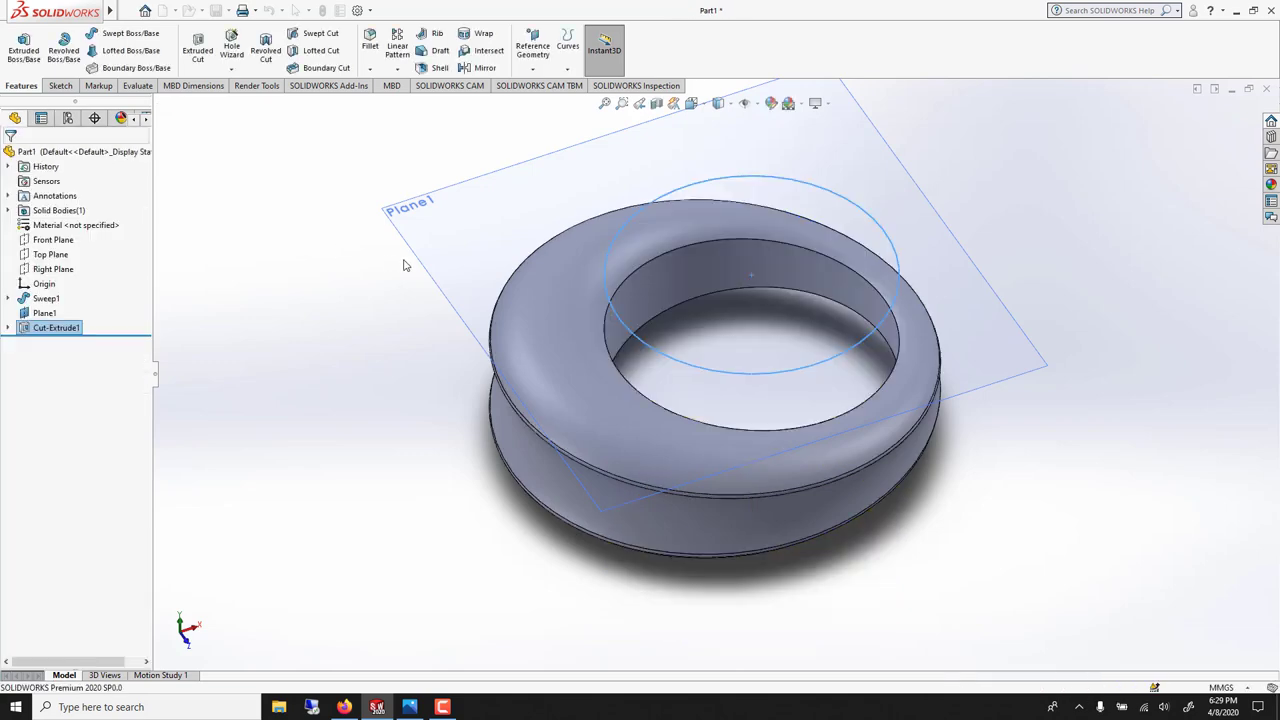
middle_click_drag(633, 374, 880, 306)
scroll(688, 283, "down", 5)
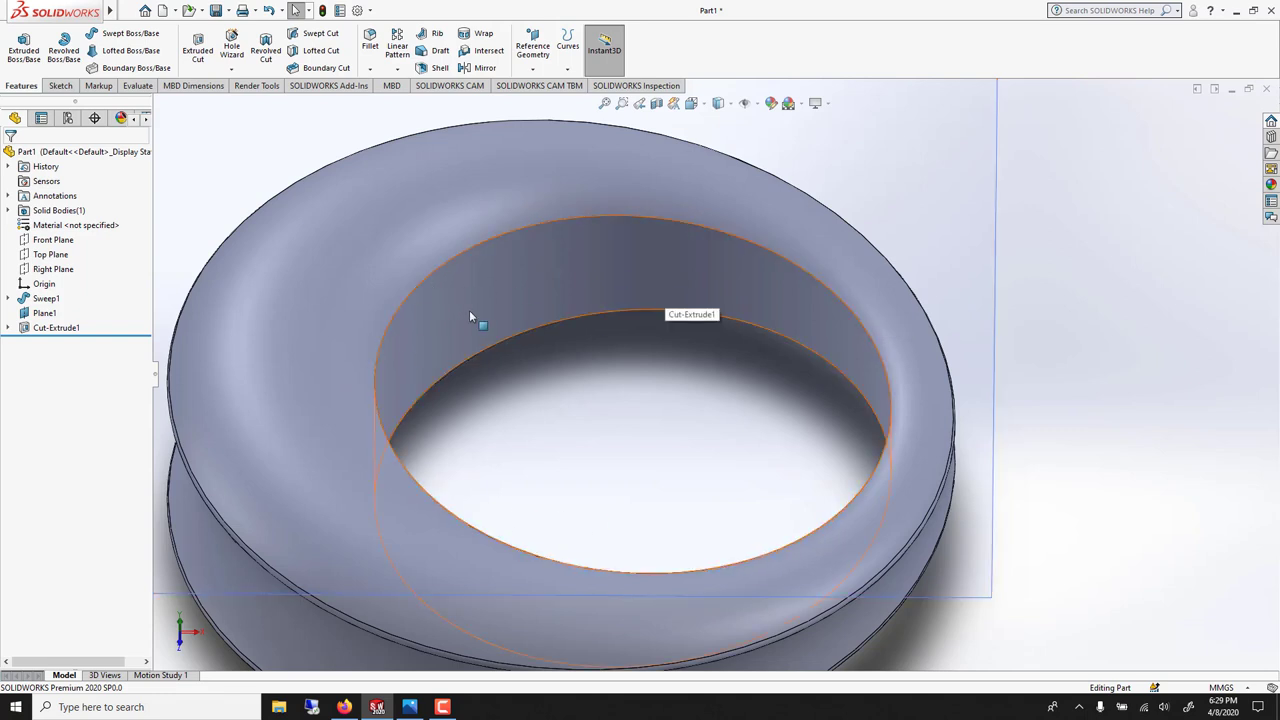
Create a 2 mm Fillet1 on the cut hole's top rim and lower edge
key("f")
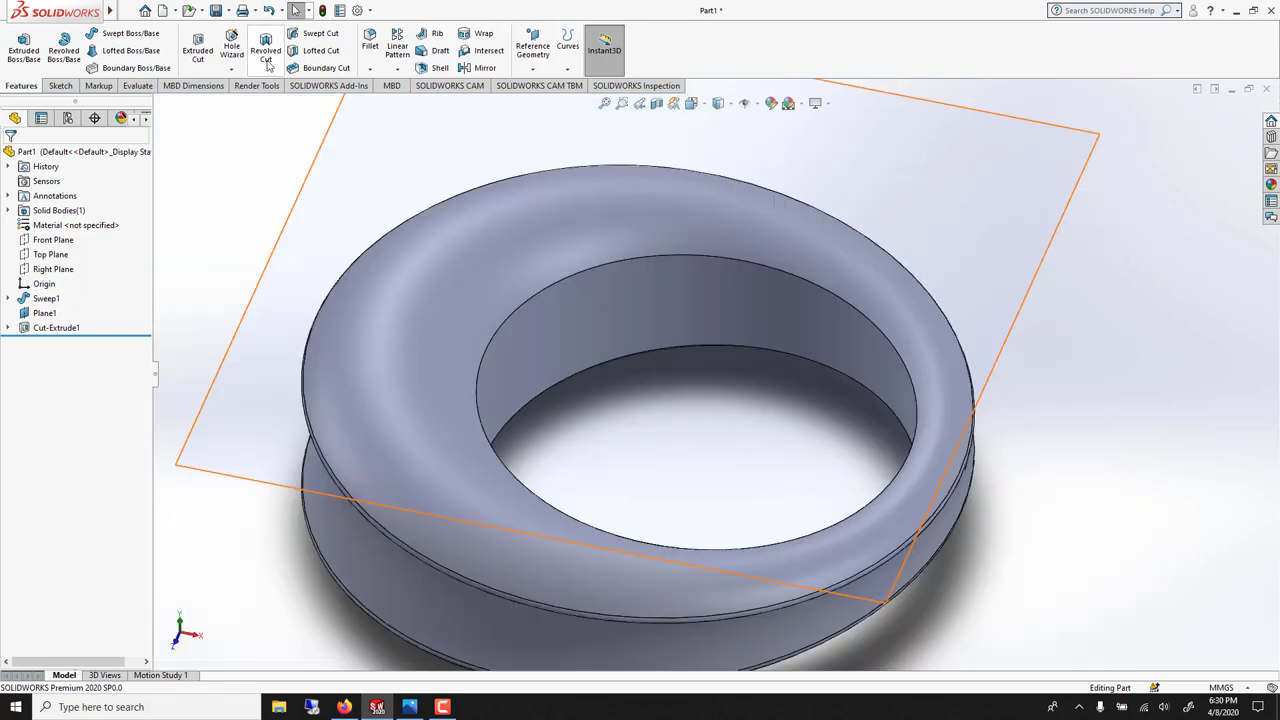
left_click(370, 69)
left_click(389, 85)
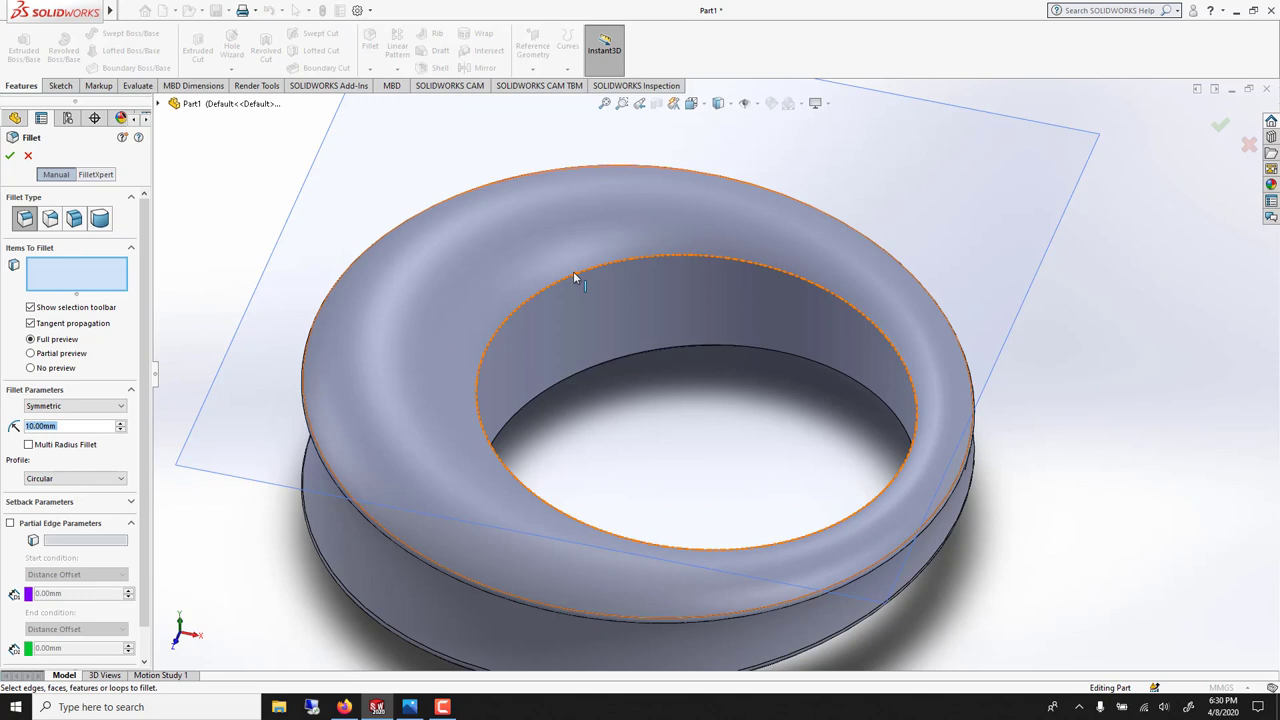
left_click(573, 271)
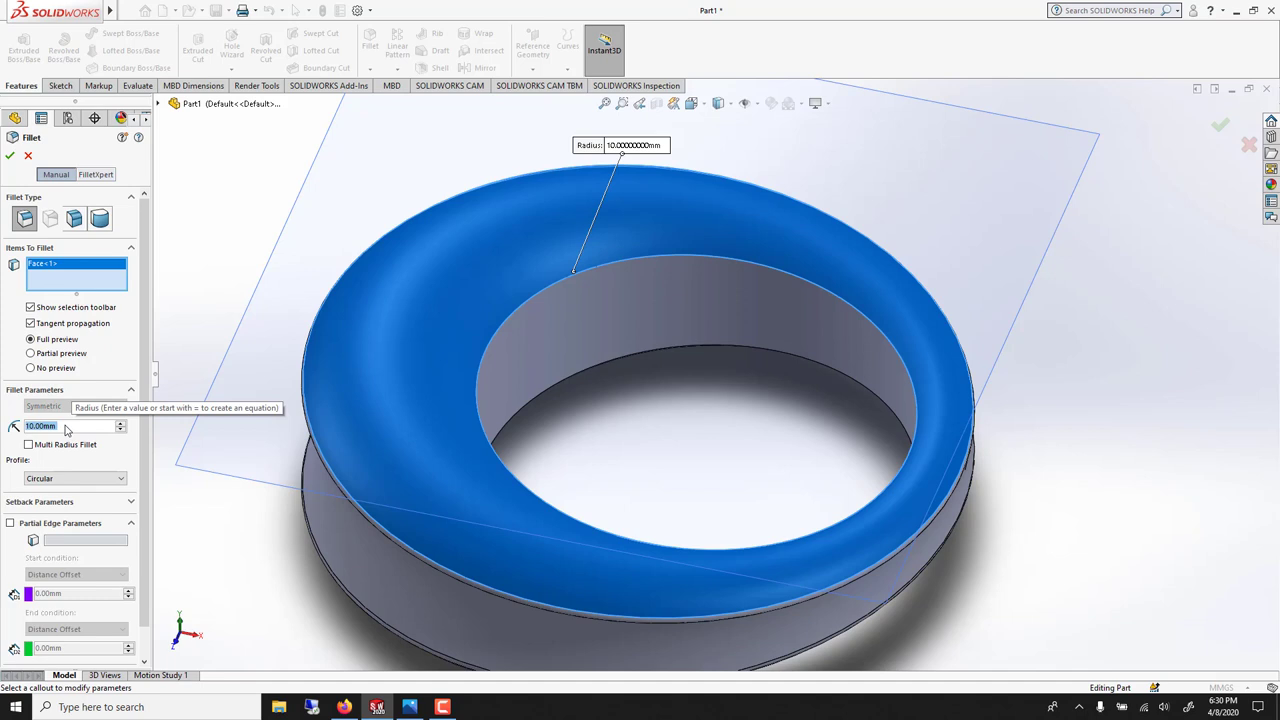
type("2")
key("Return")
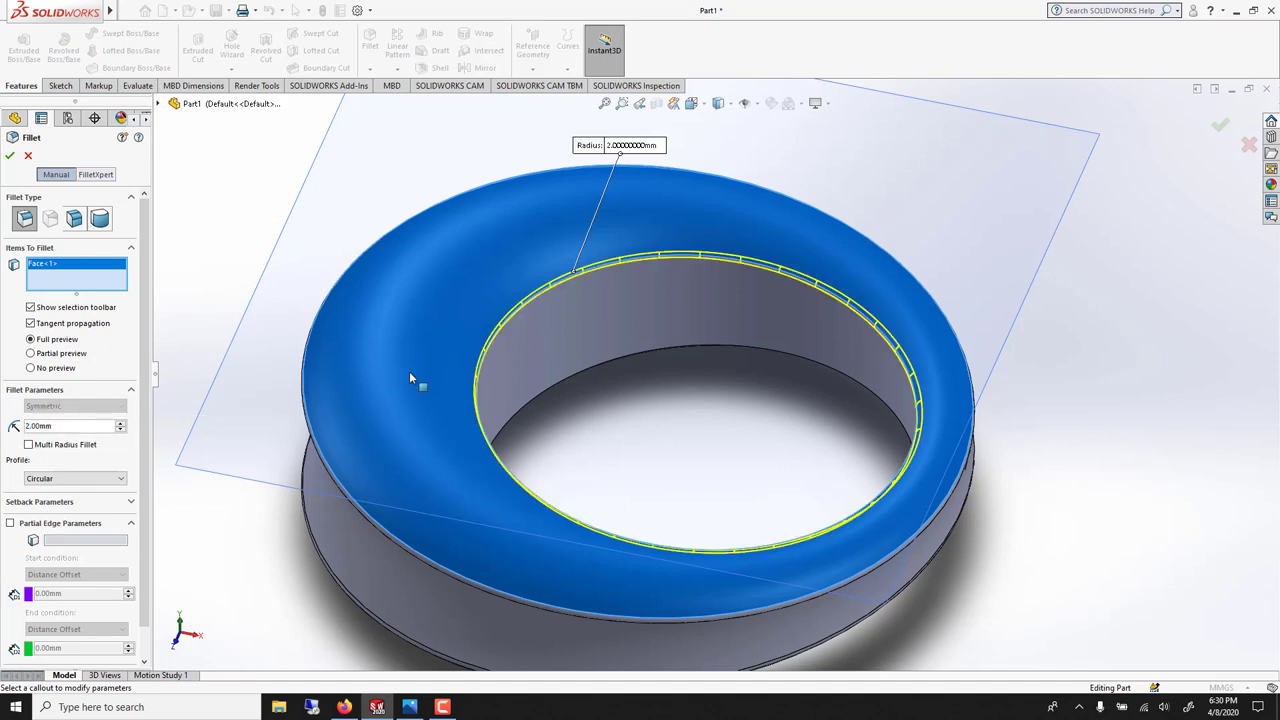
left_click(547, 386)
left_click(9, 153)
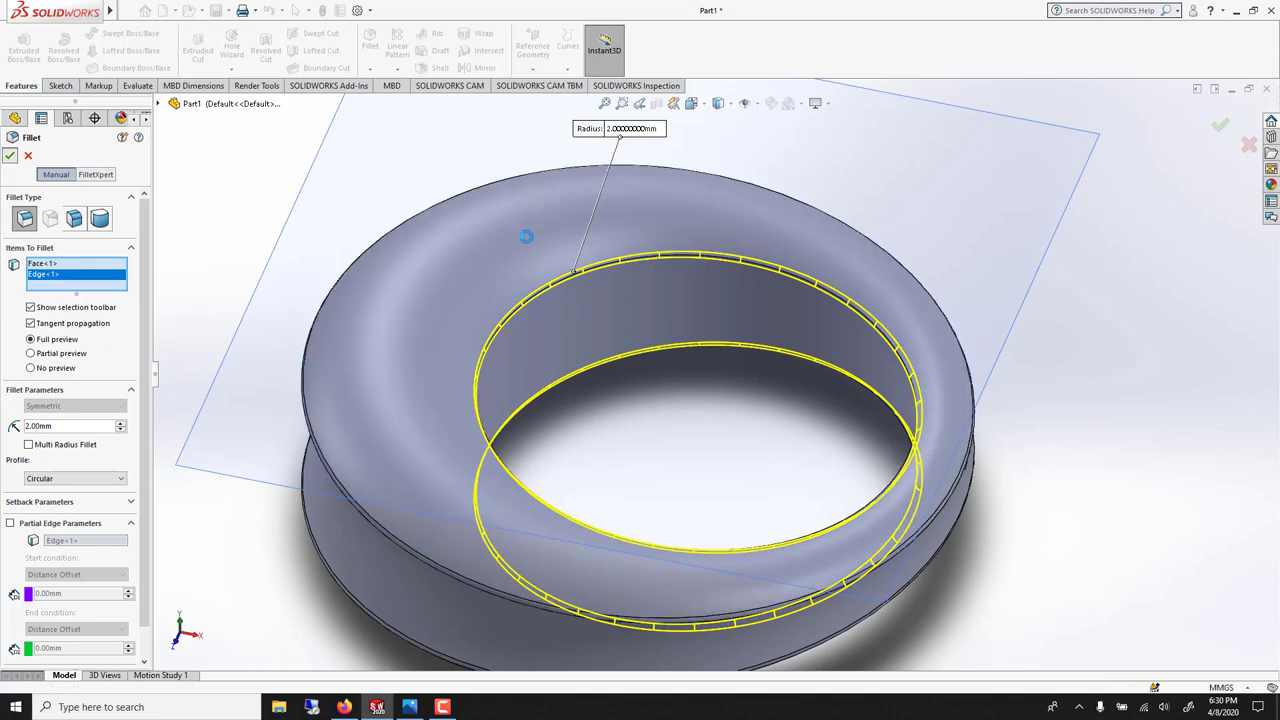
scroll(699, 360, "down", 3)
scroll(703, 364, "up", 5)
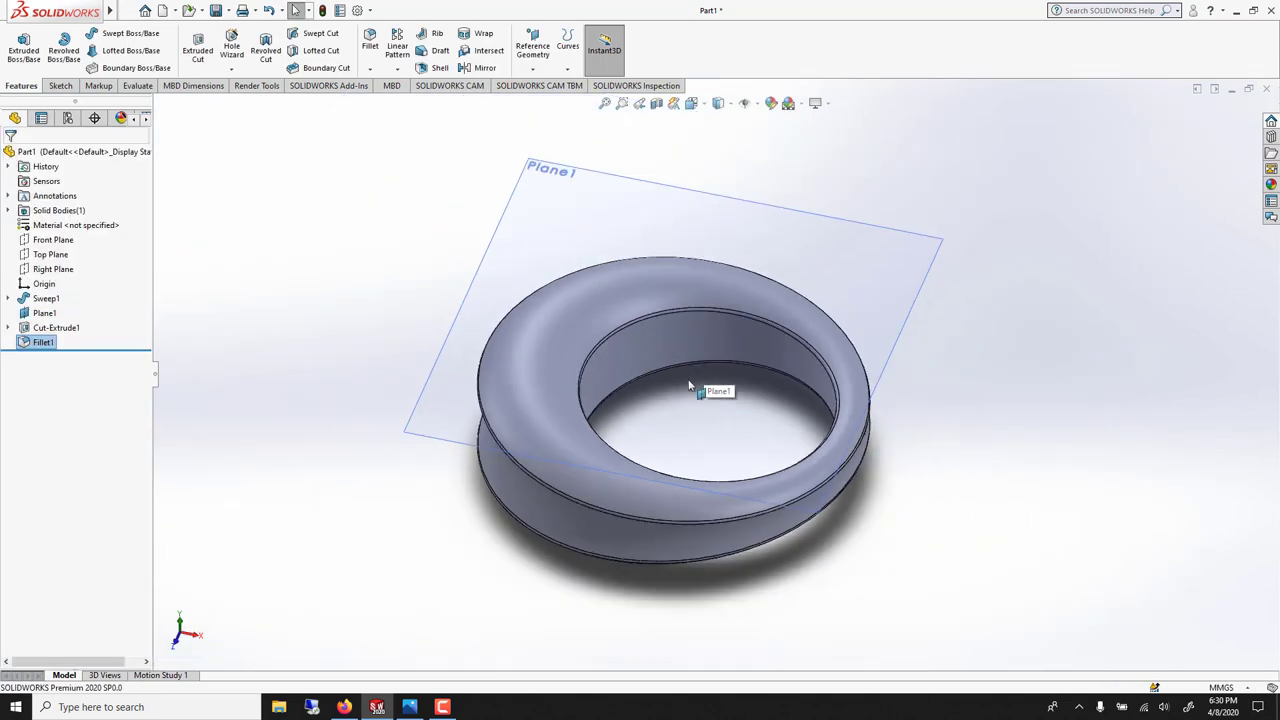
Start a Flex feature from the Insert menu with the ring body selected
middle_click_drag(694, 391, 719, 340)
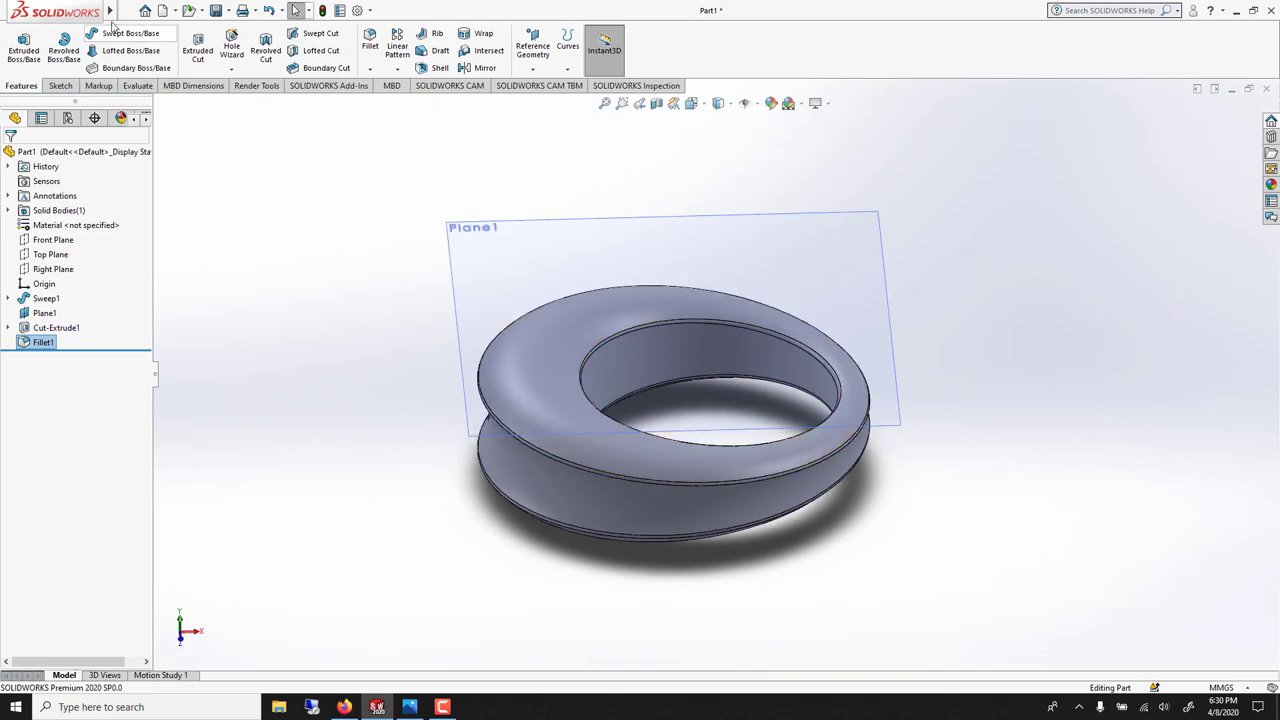
mouse_move(105, 10)
left_click(205, 10)
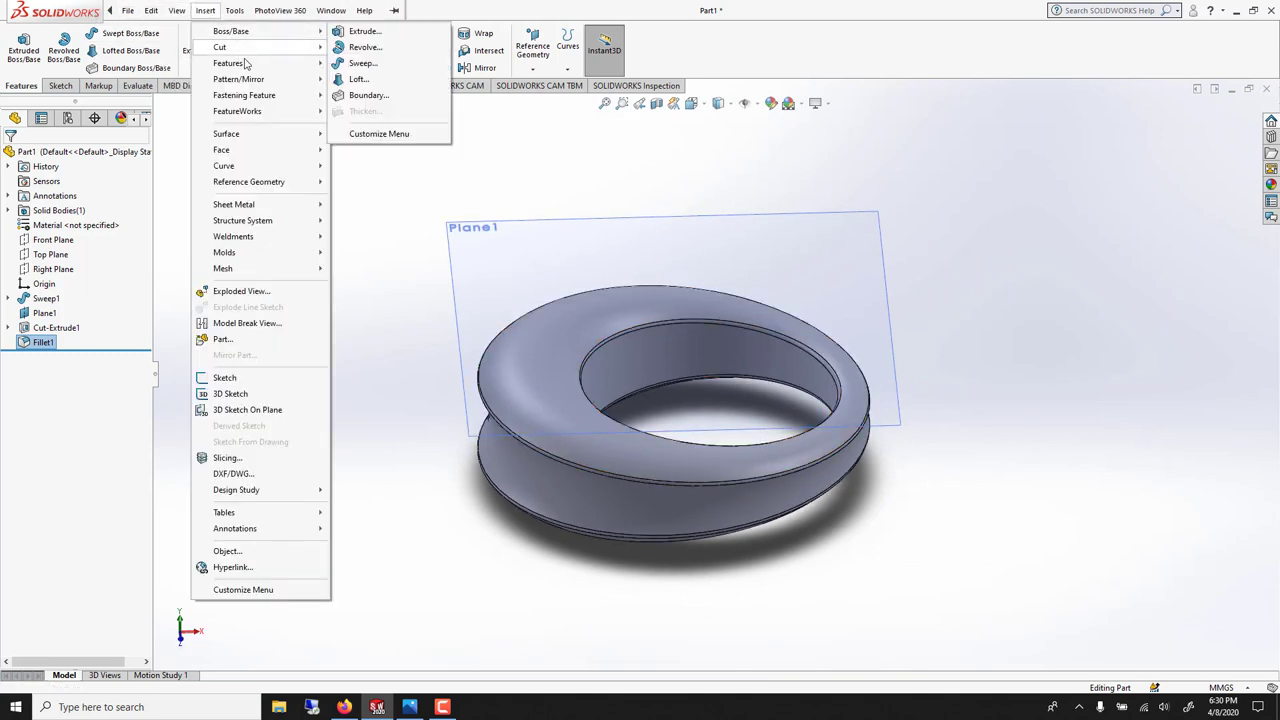
mouse_move(250, 63)
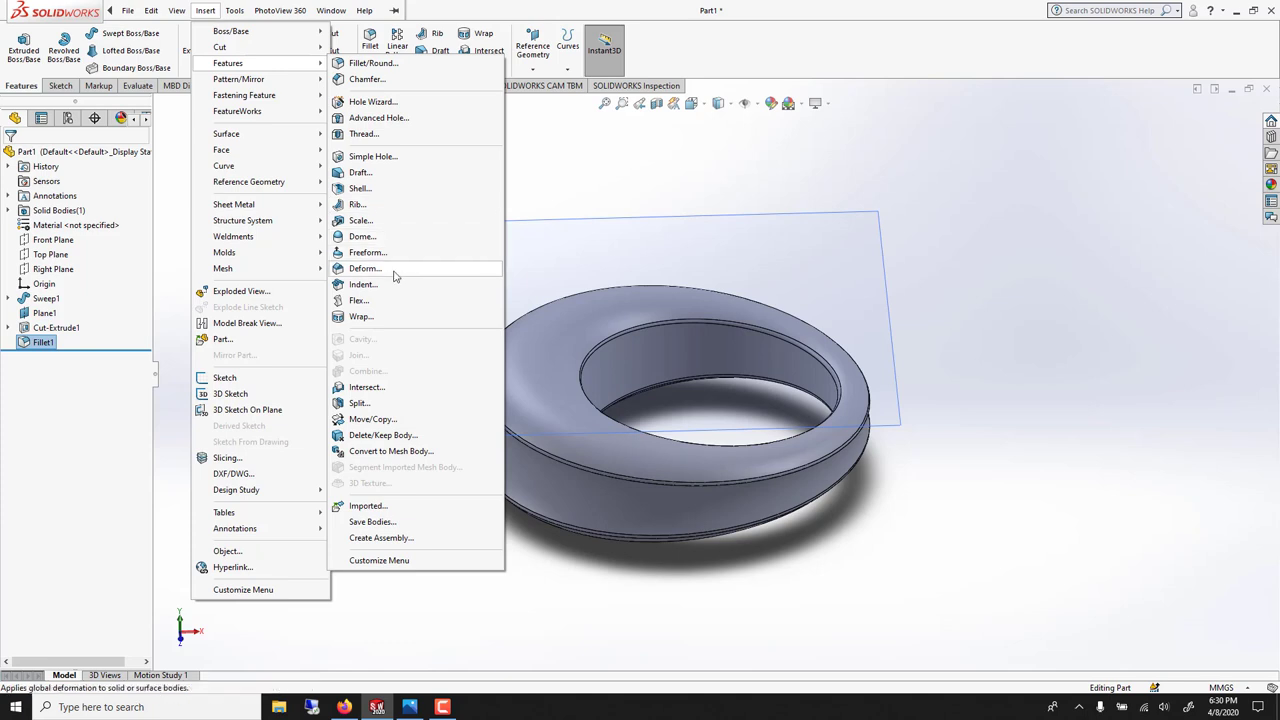
left_click(390, 301)
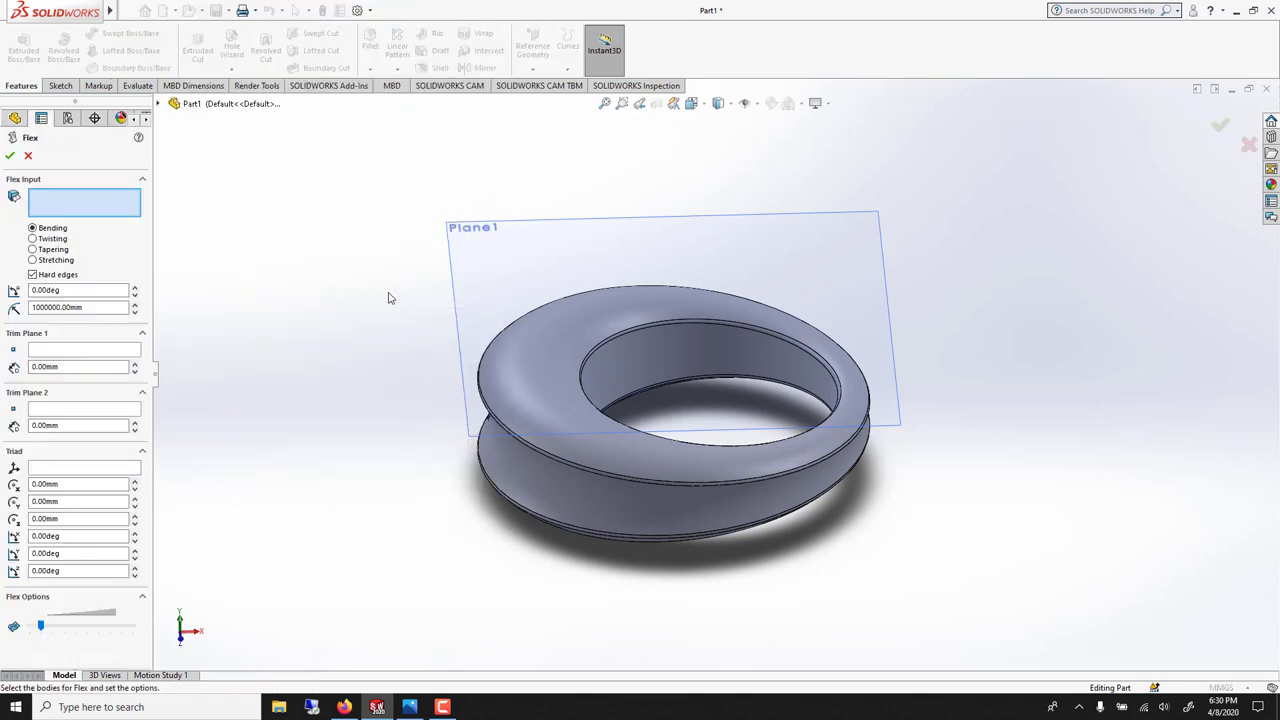
left_click(585, 356)
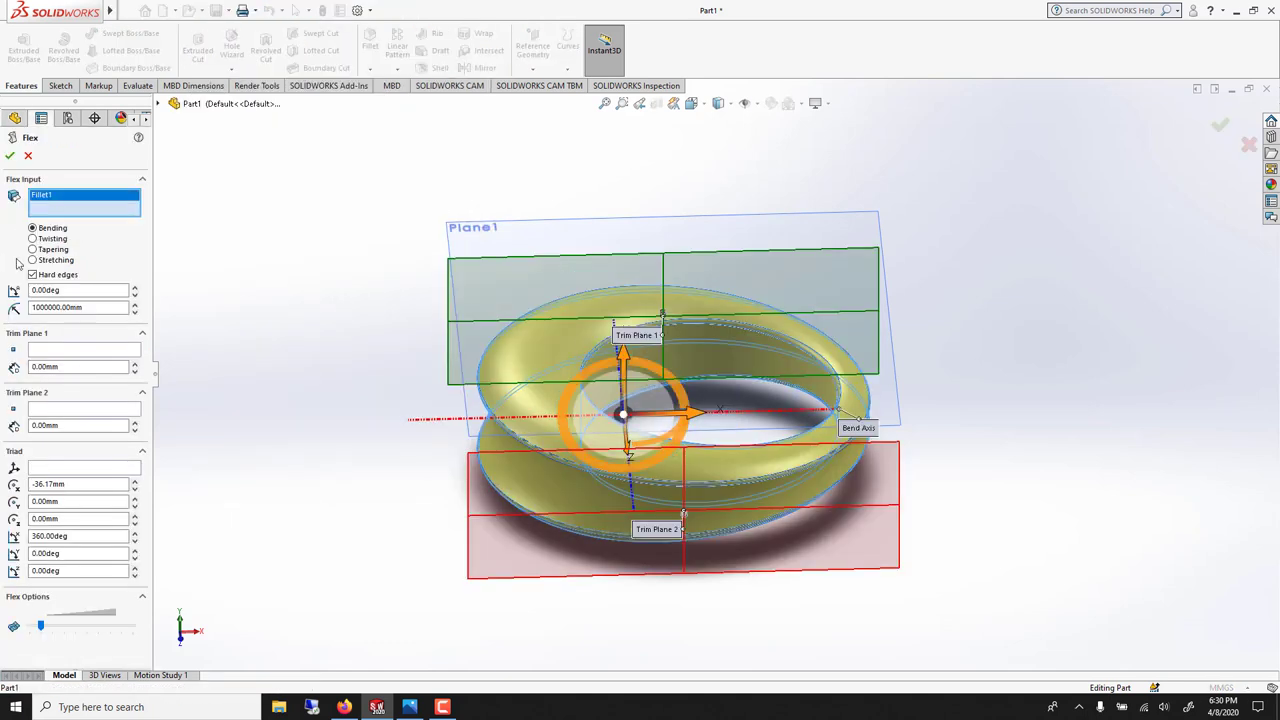
Set the flex to Twisting with an 18° angle and accept Flex1
left_click(53, 239)
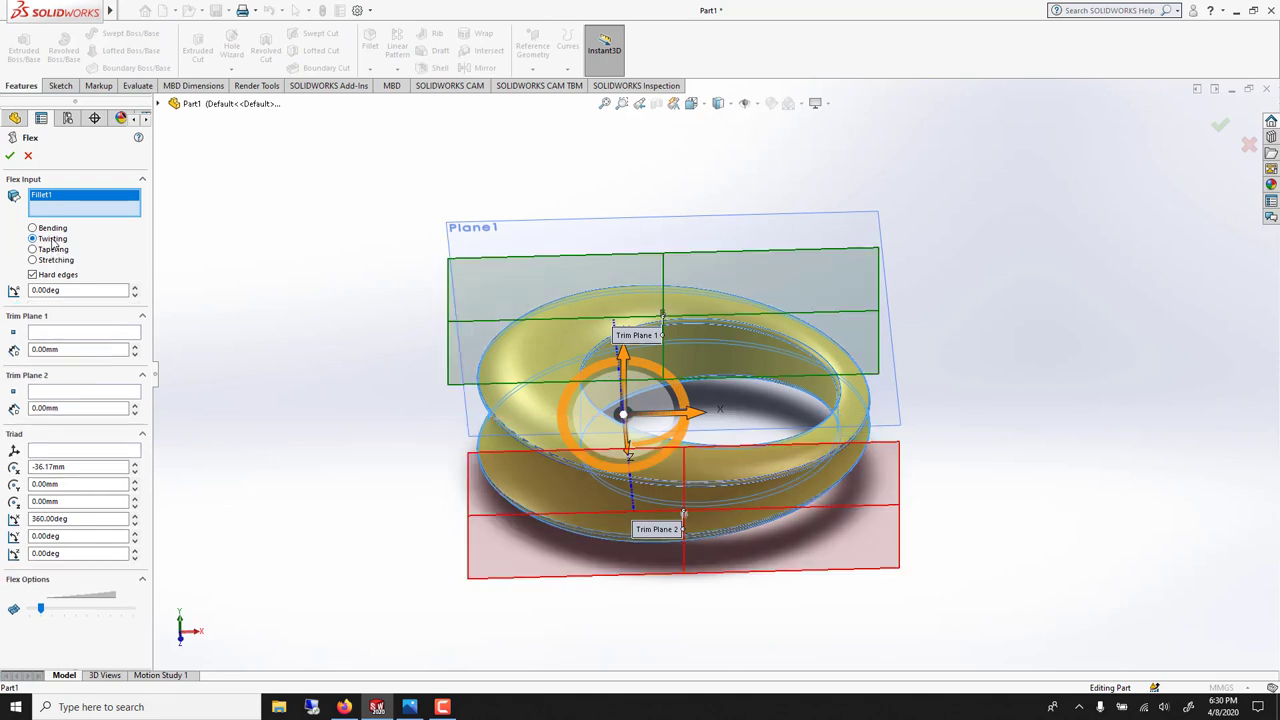
double_click(47, 289)
type("18")
key("Return")
middle_click_drag(271, 307, 271, 260)
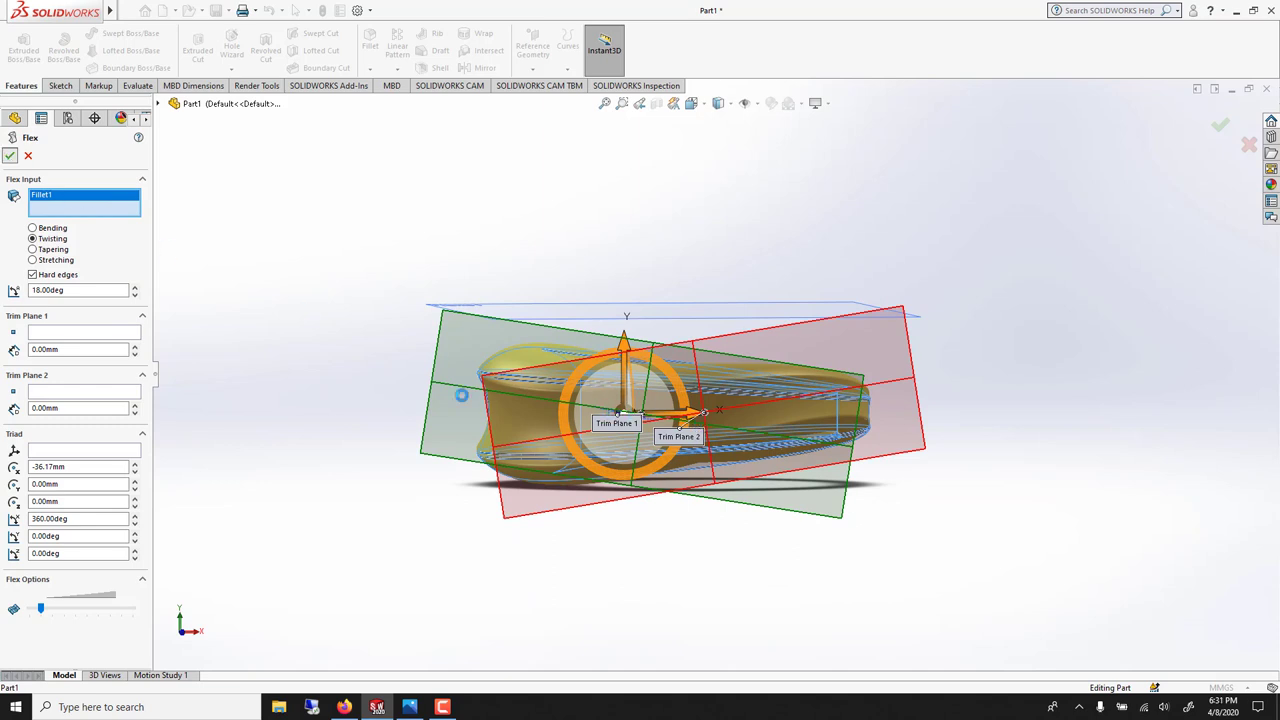
key("Return")
middle_click_drag(586, 363, 647, 400)
Show the Render Tools tab, after briefly checking the tab menu and SOLIDWORKS Add-Ins tab
scroll(878, 432, "down", 3)
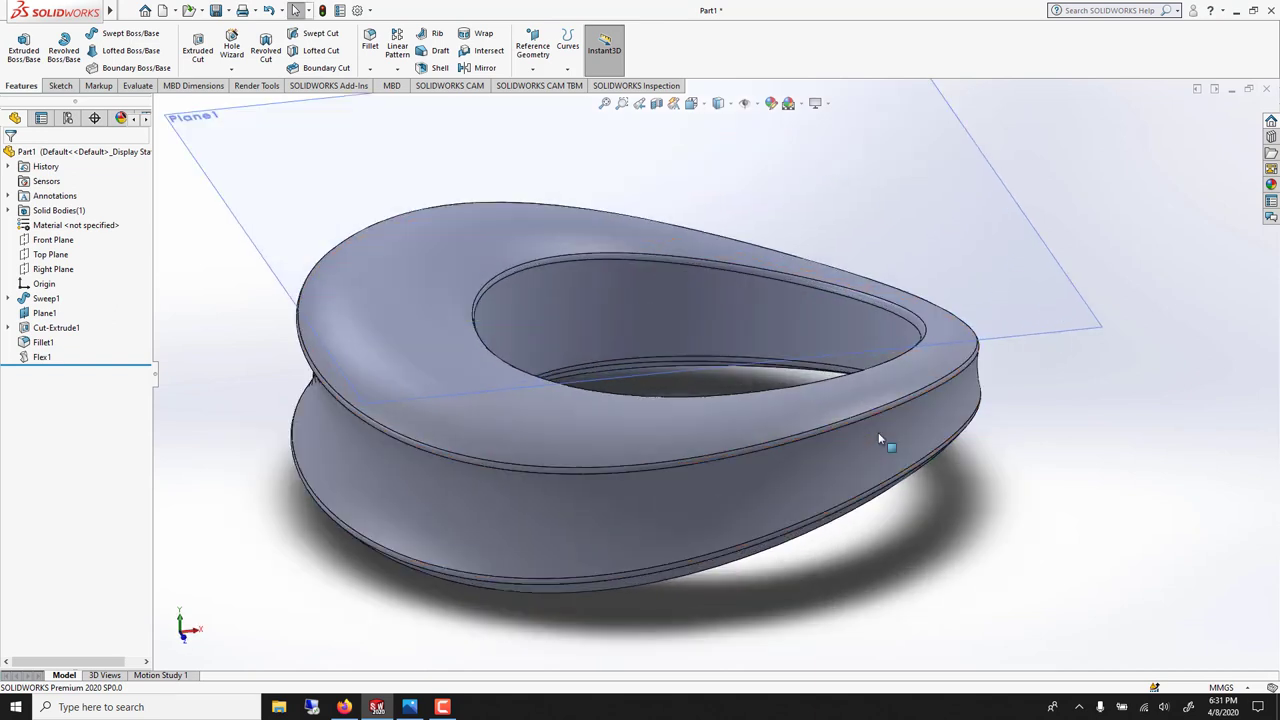
scroll(878, 432, "up", 3)
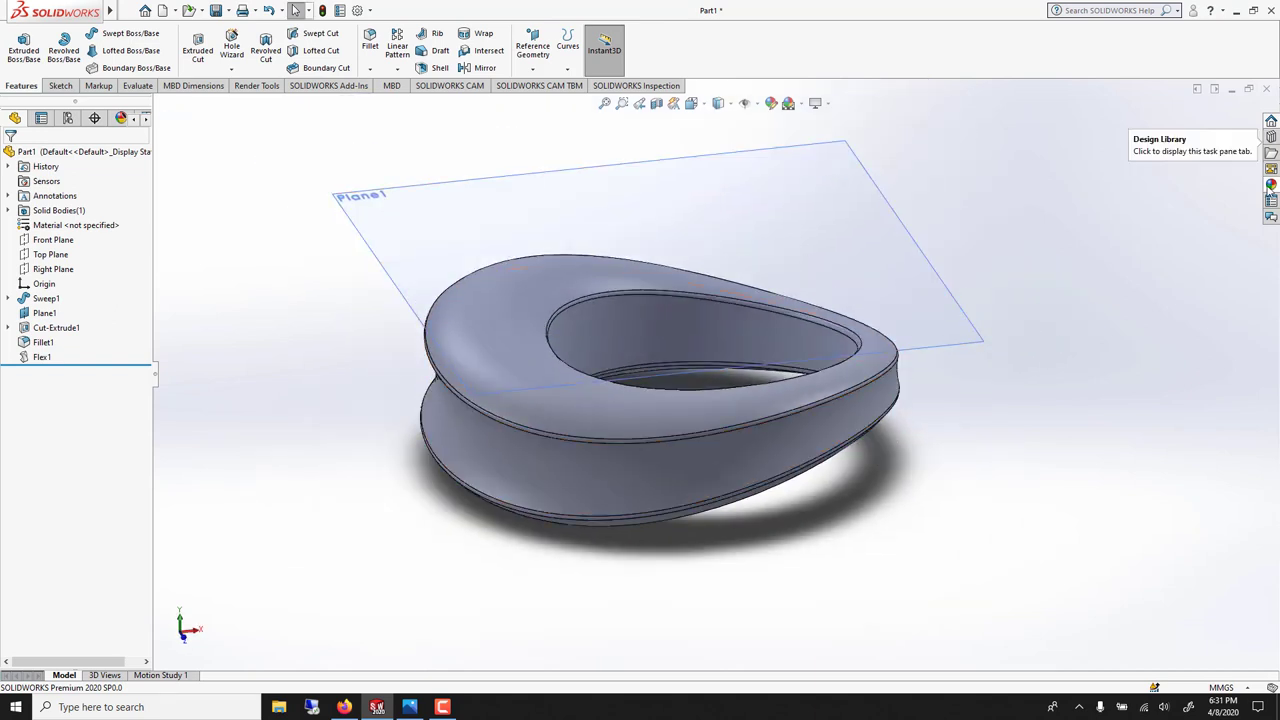
left_click(256, 85)
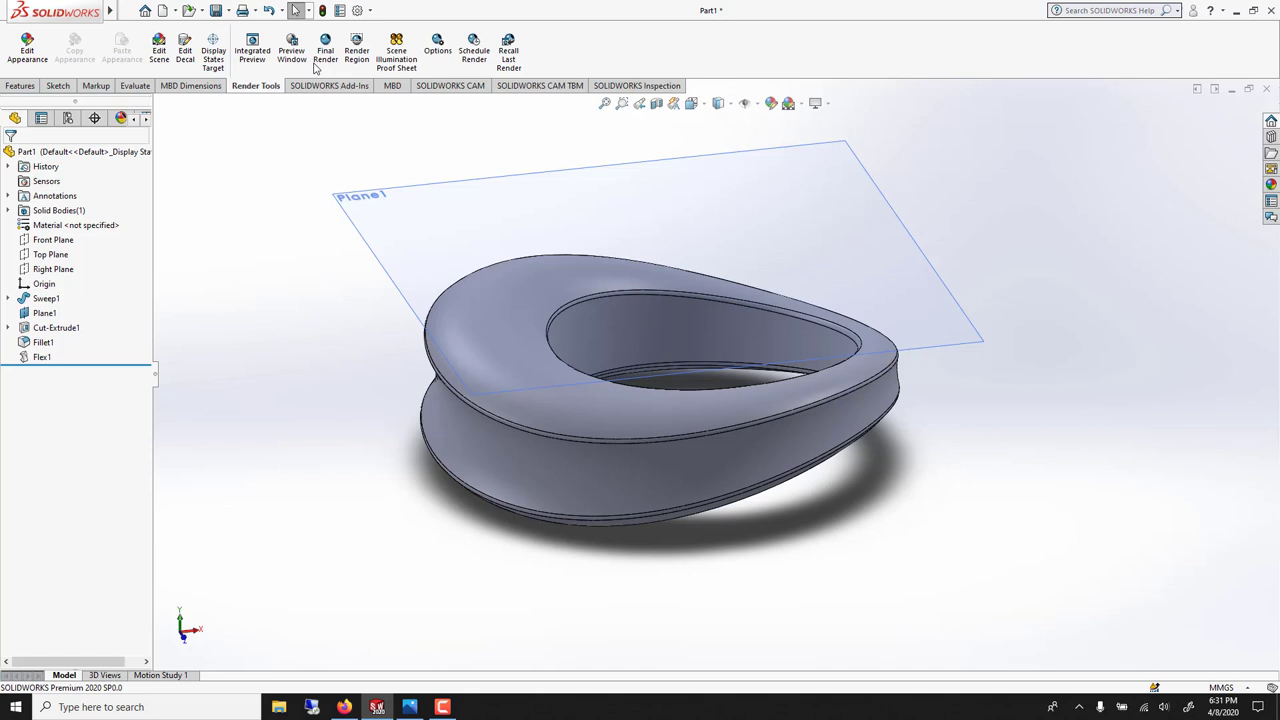
right_click(258, 90)
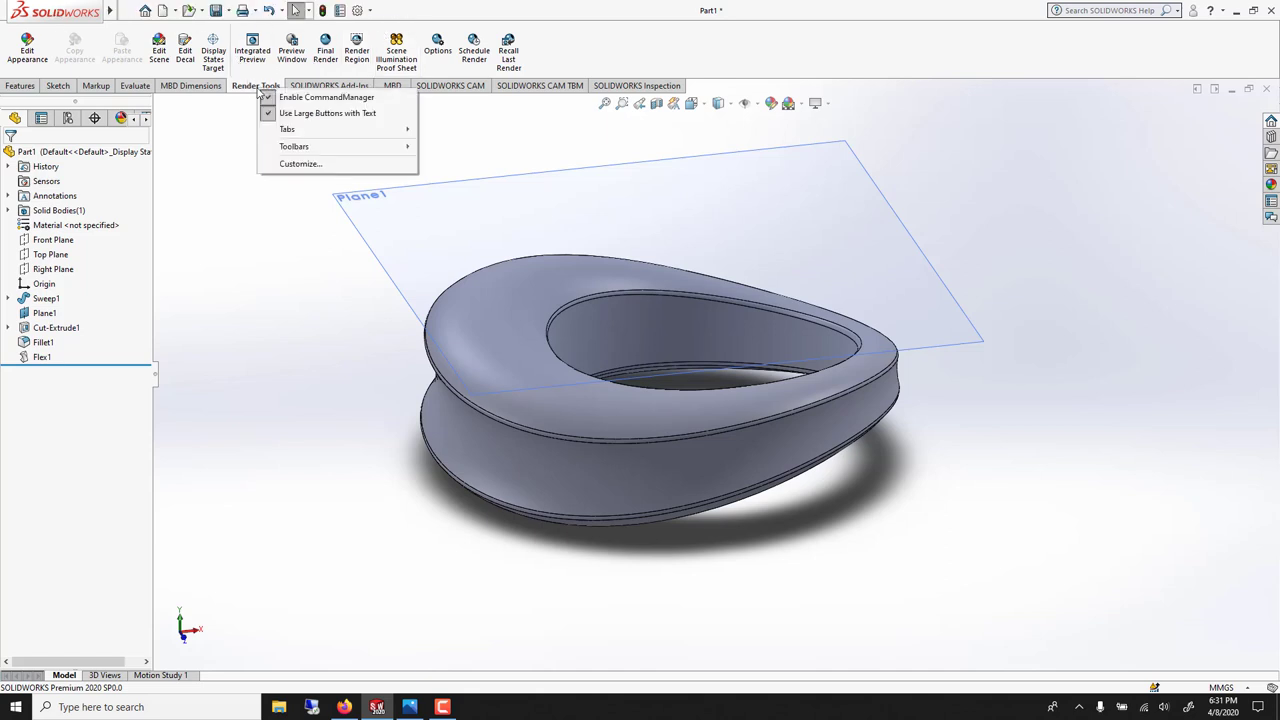
left_click(150, 9)
key("Escape")
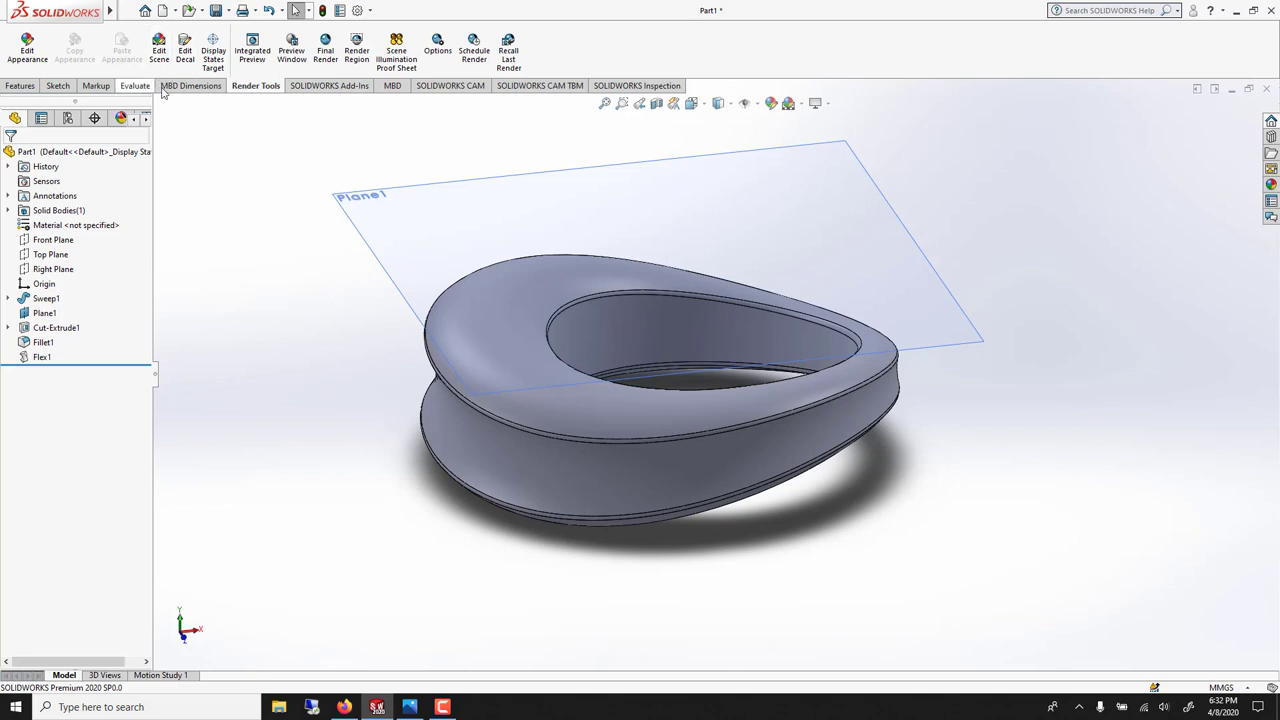
left_click(358, 87)
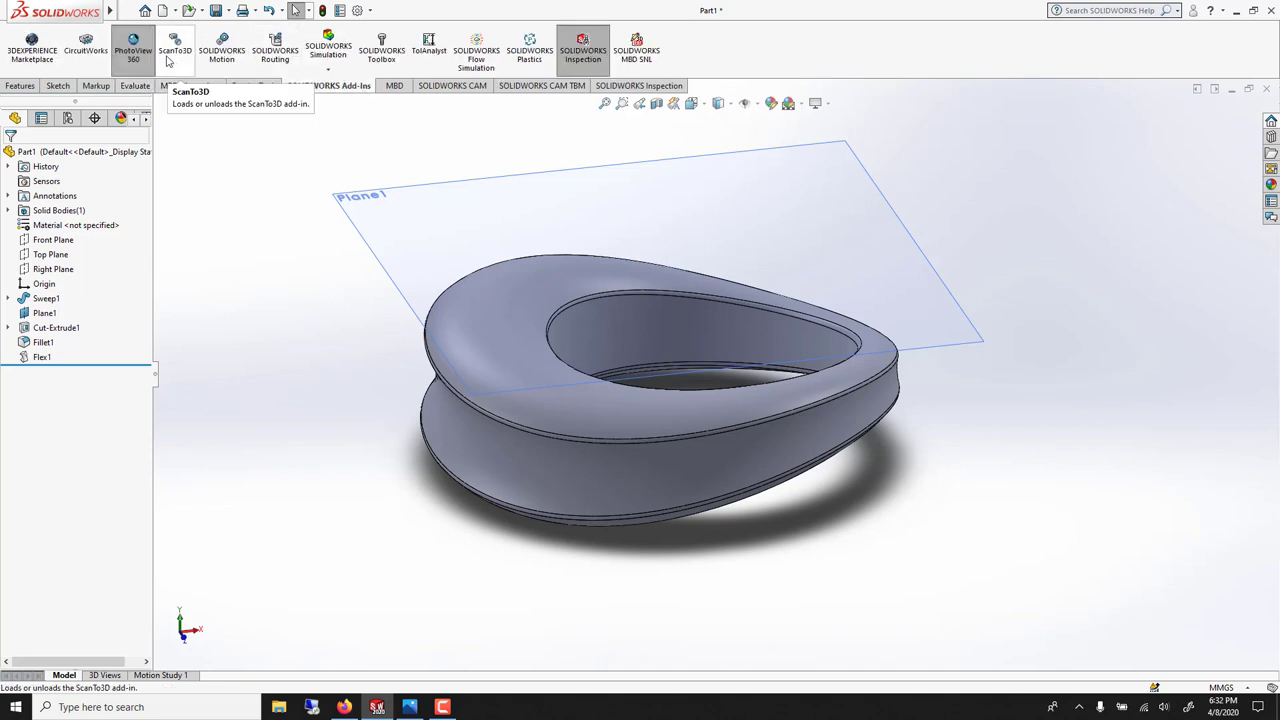
left_click(264, 87)
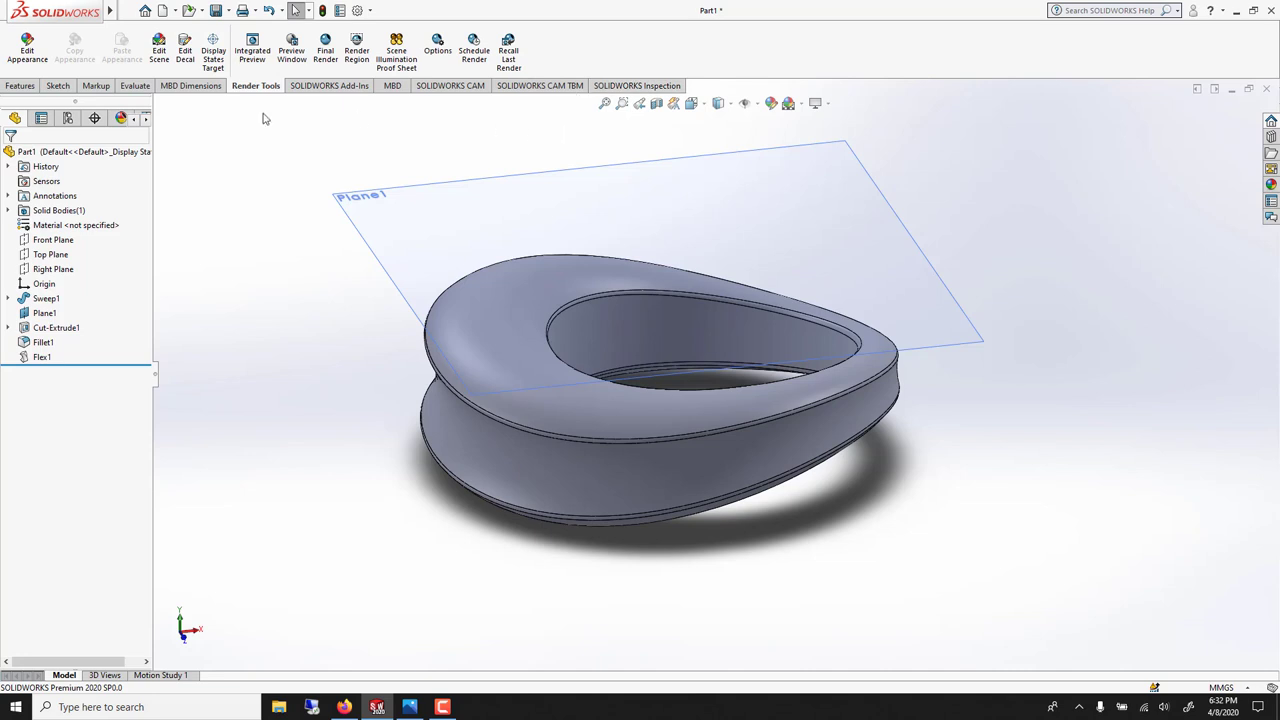
Apply the Basic Scenes > 3 Point Beige scene to the ring
left_click(120, 118)
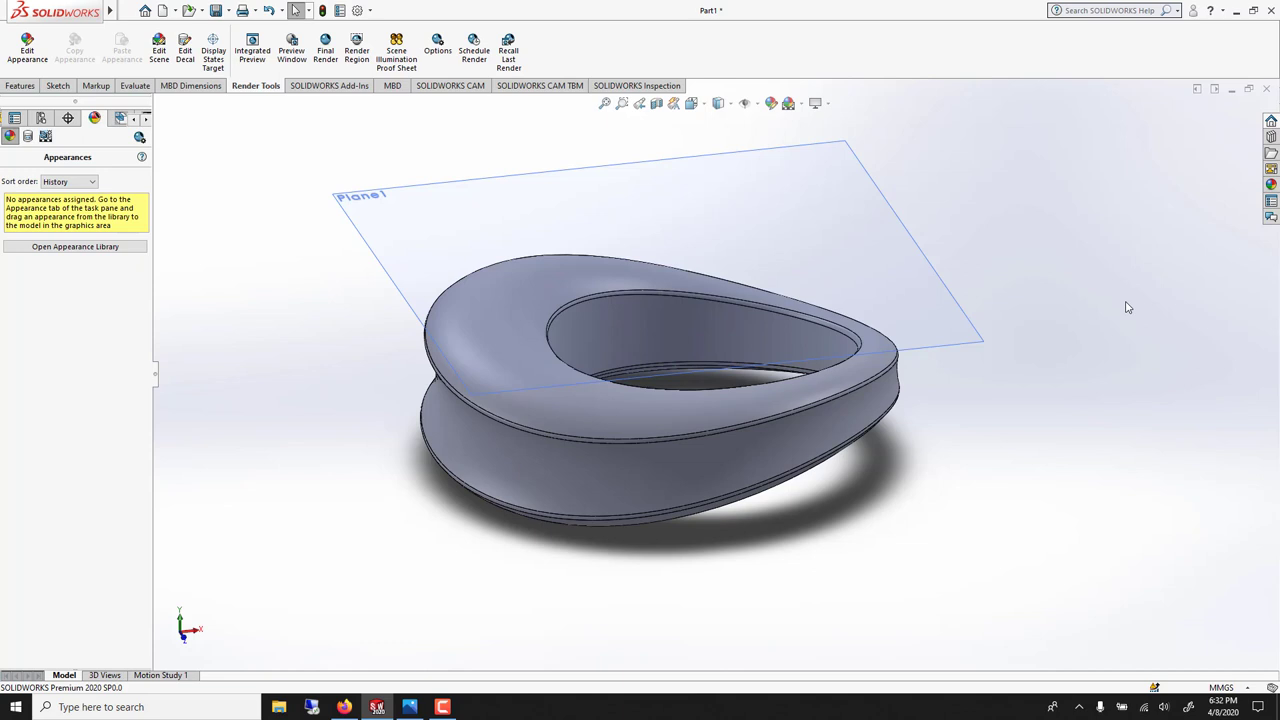
left_click(1272, 190)
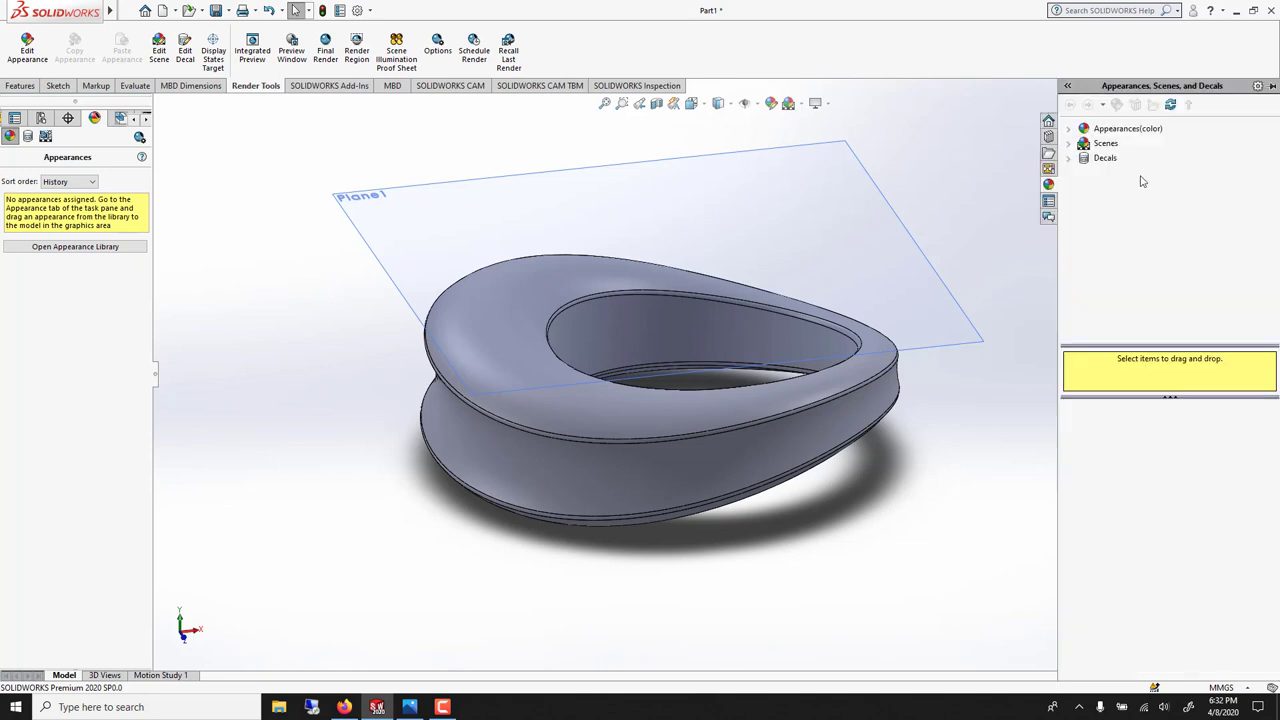
left_click(1068, 143)
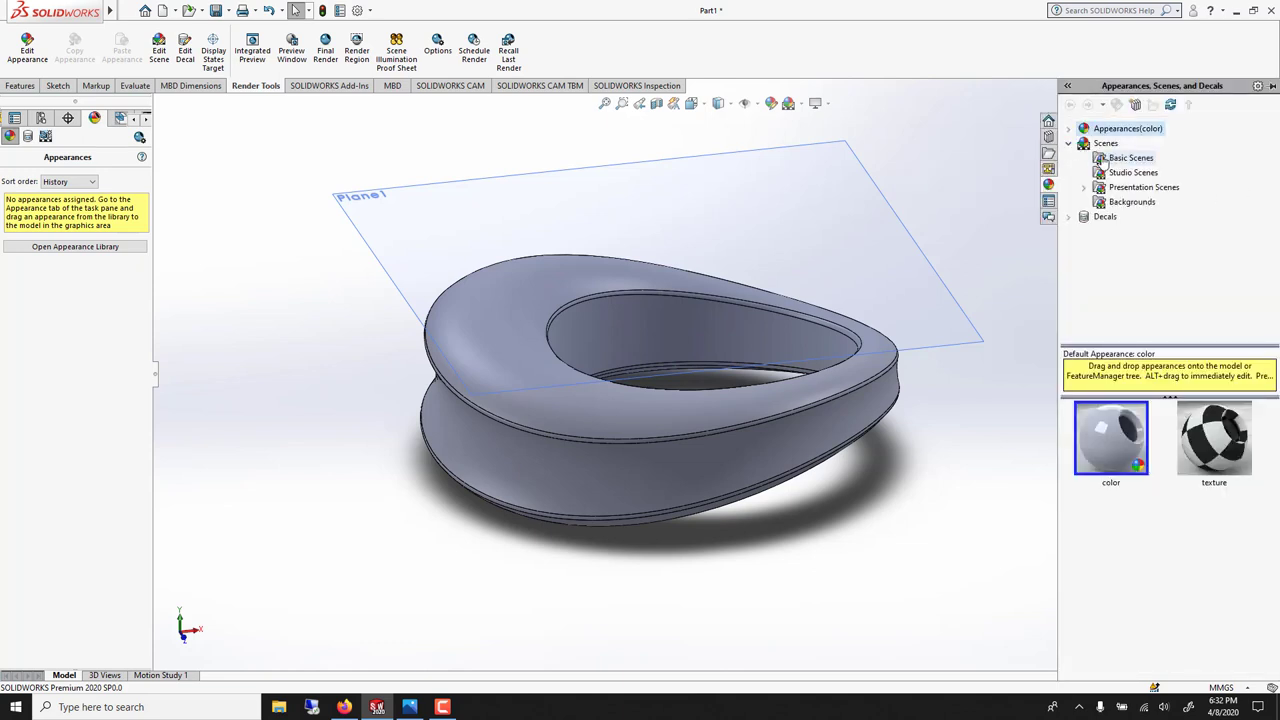
left_click(1105, 159)
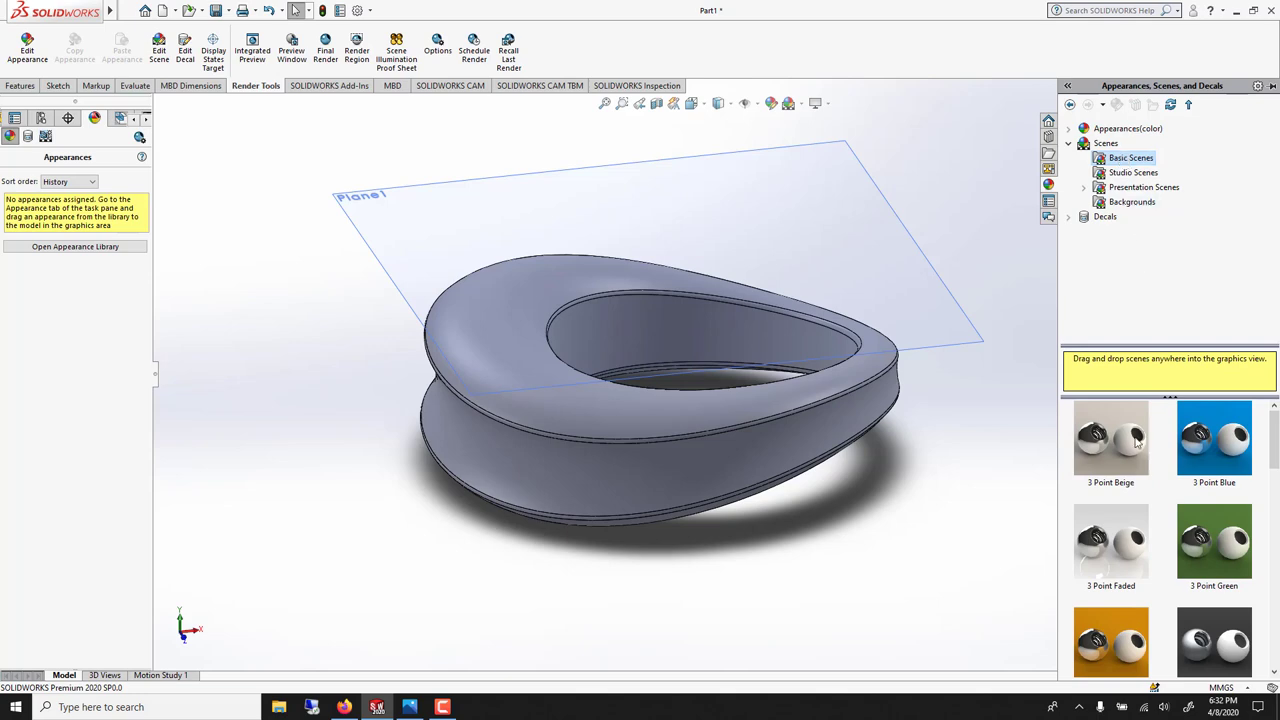
left_click_drag(1133, 447, 1030, 402)
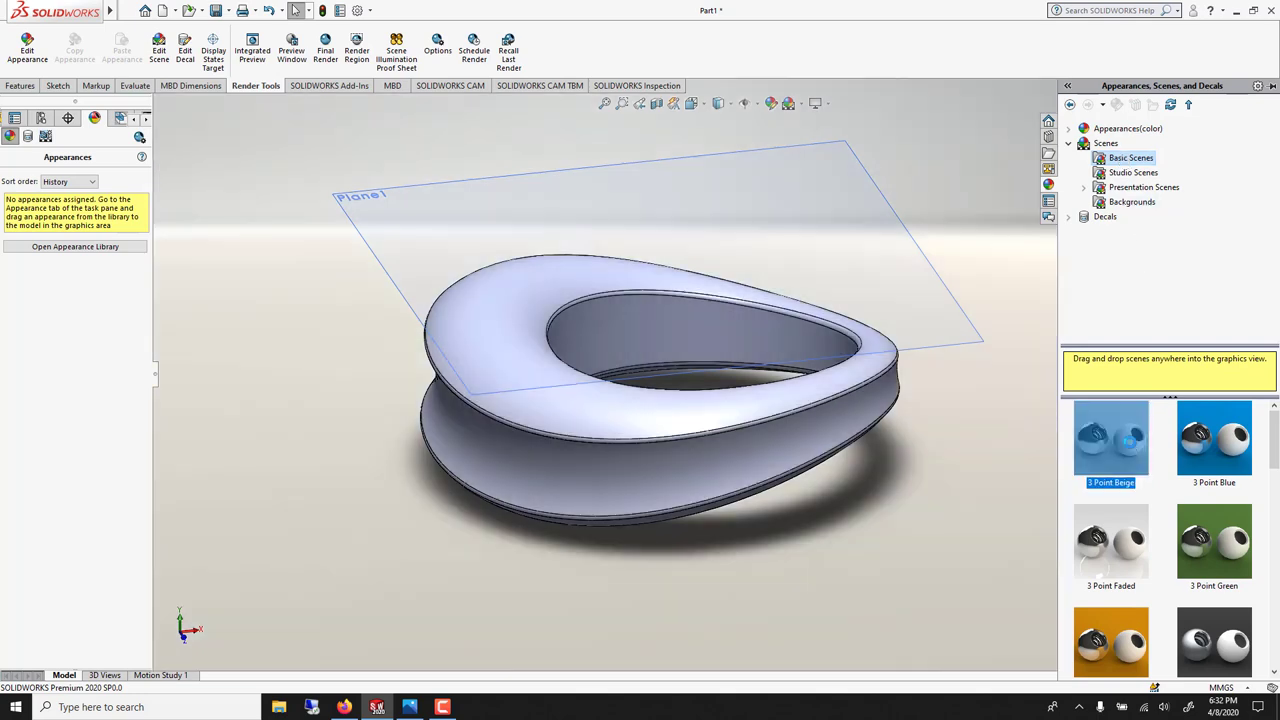
middle_click_drag(943, 393, 811, 265)
middle_click_drag(425, 263, 677, 423)
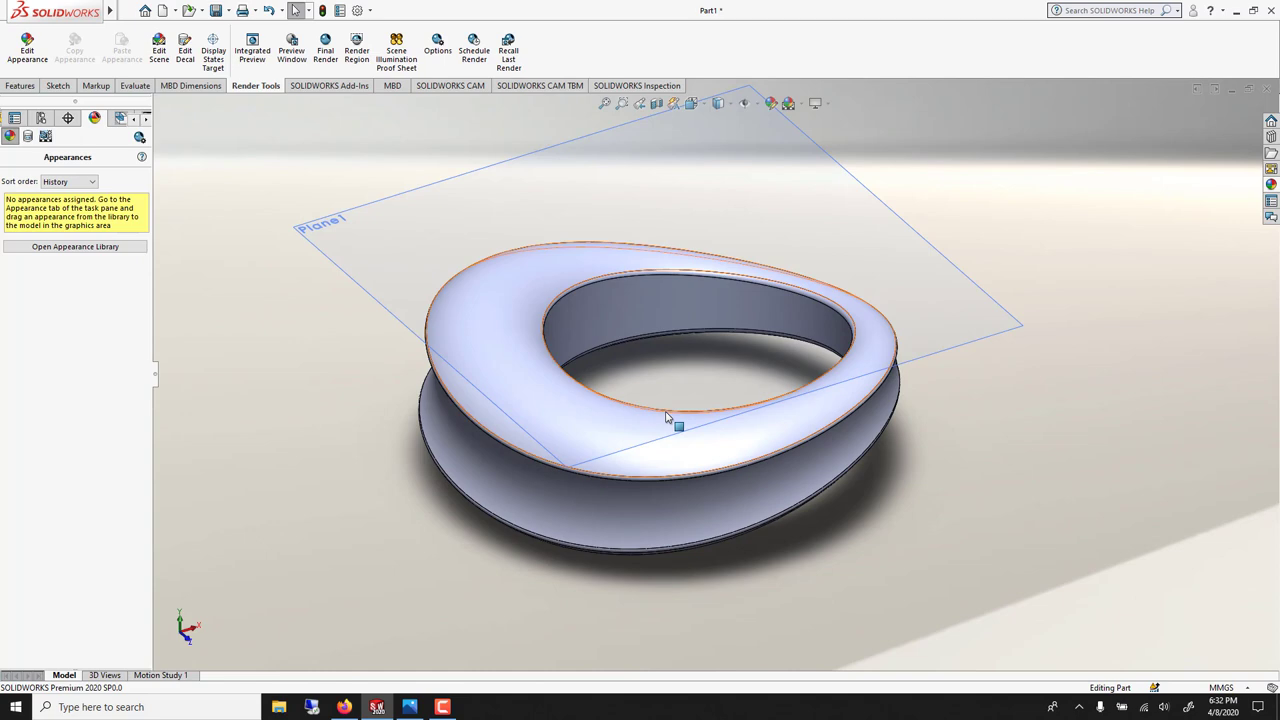
Turn on perspective view from the View Settings options
left_click(815, 103)
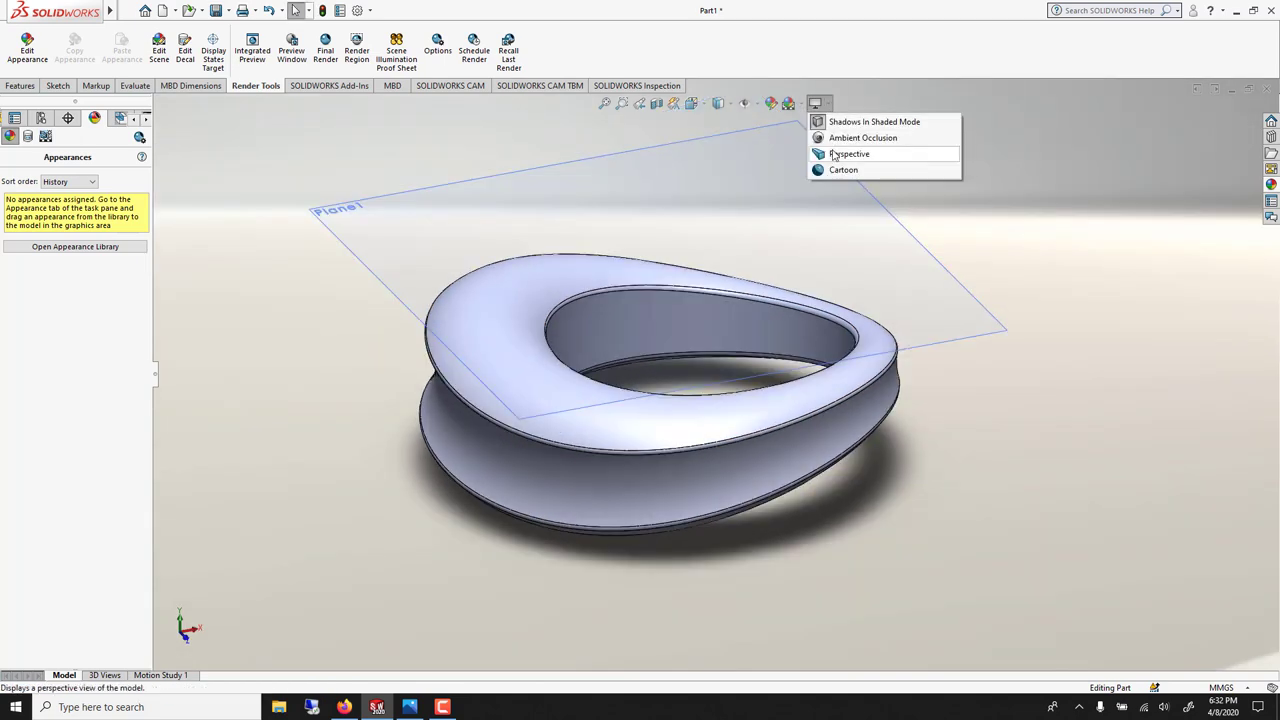
left_click(836, 156)
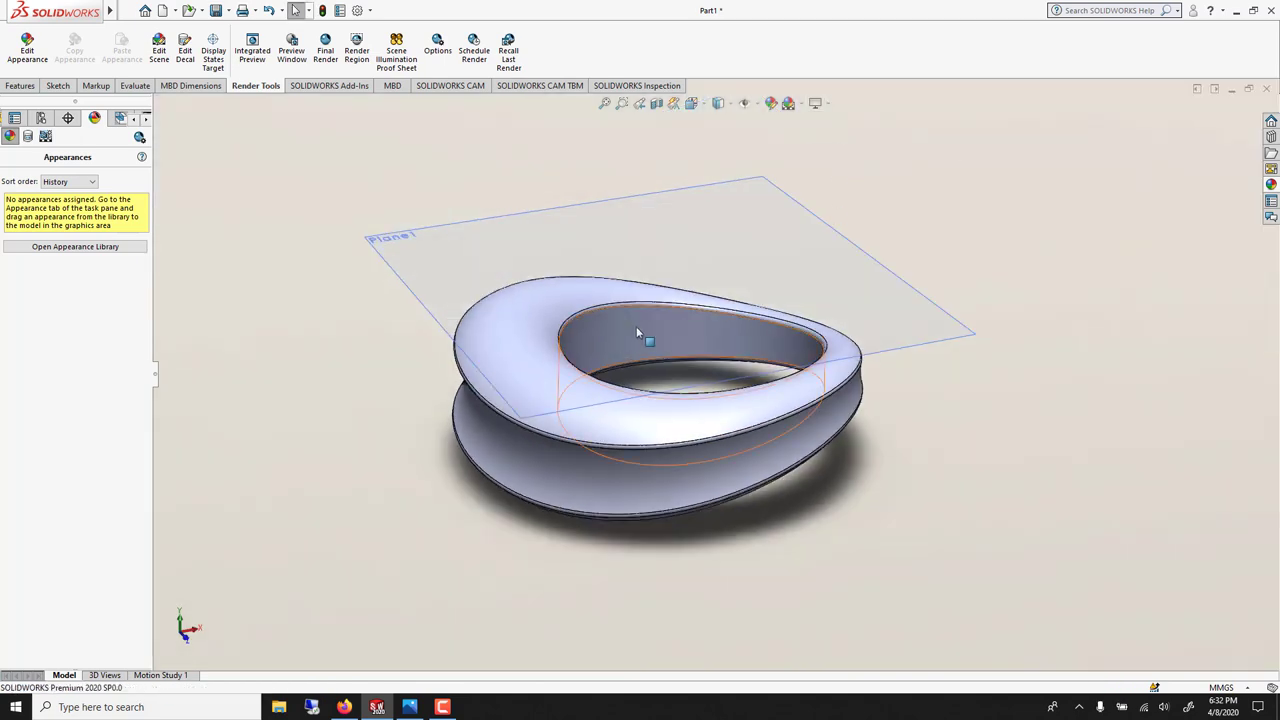
scroll(636, 326, "up", 4)
scroll(637, 332, "down", 2)
middle_click_drag(637, 332, 706, 341)
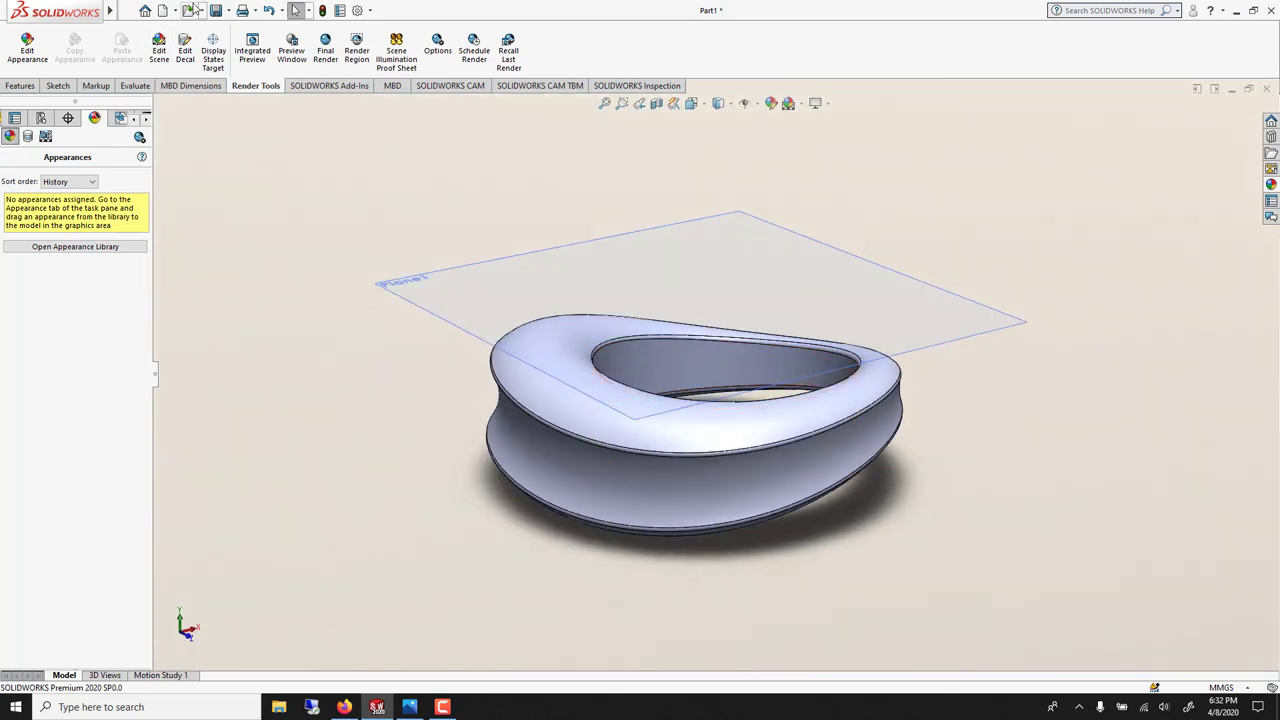
Edit the scene so the floor aligns with XY, leaving environment rotation at 0°
left_click(159, 50)
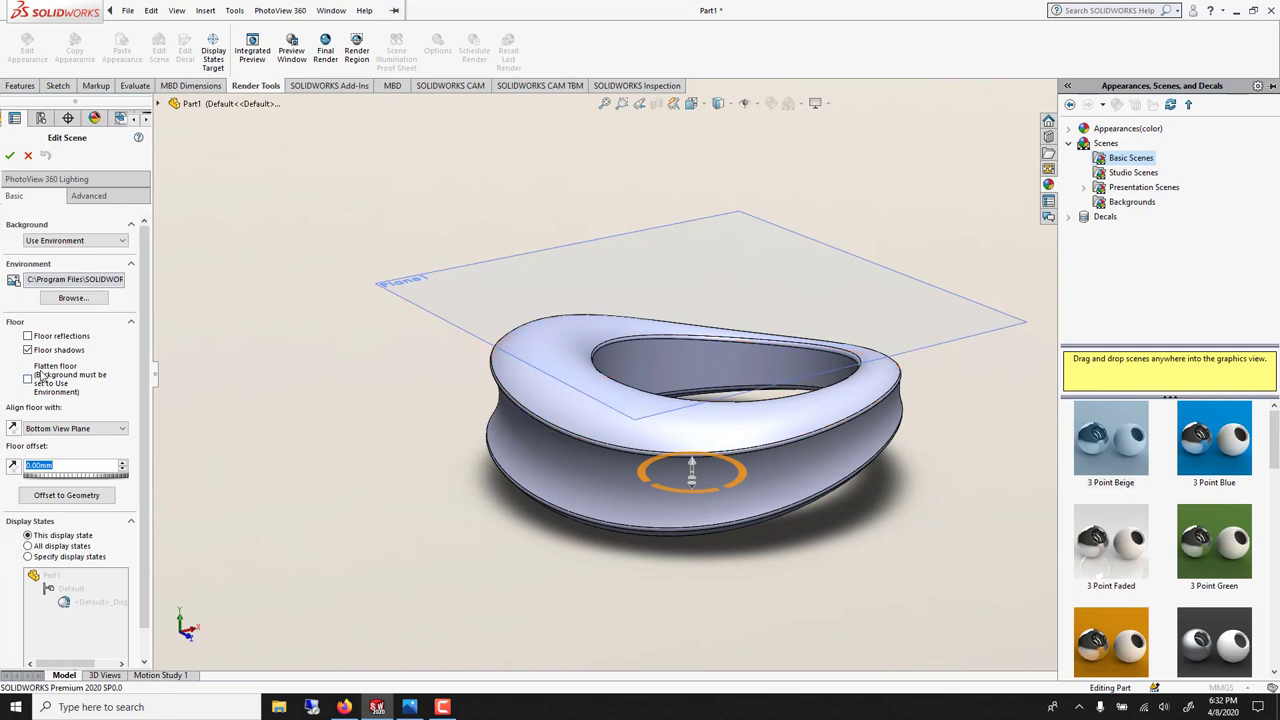
left_click(36, 429)
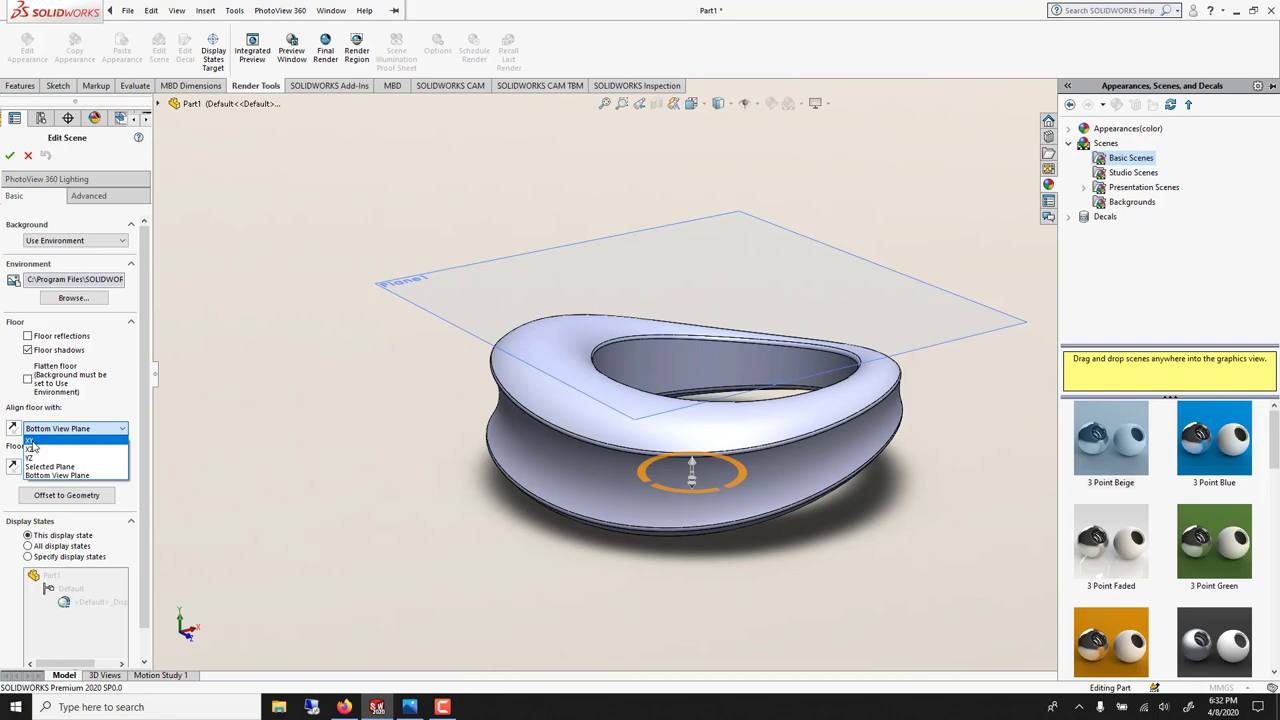
left_click(34, 441)
middle_click_drag(457, 400, 685, 353)
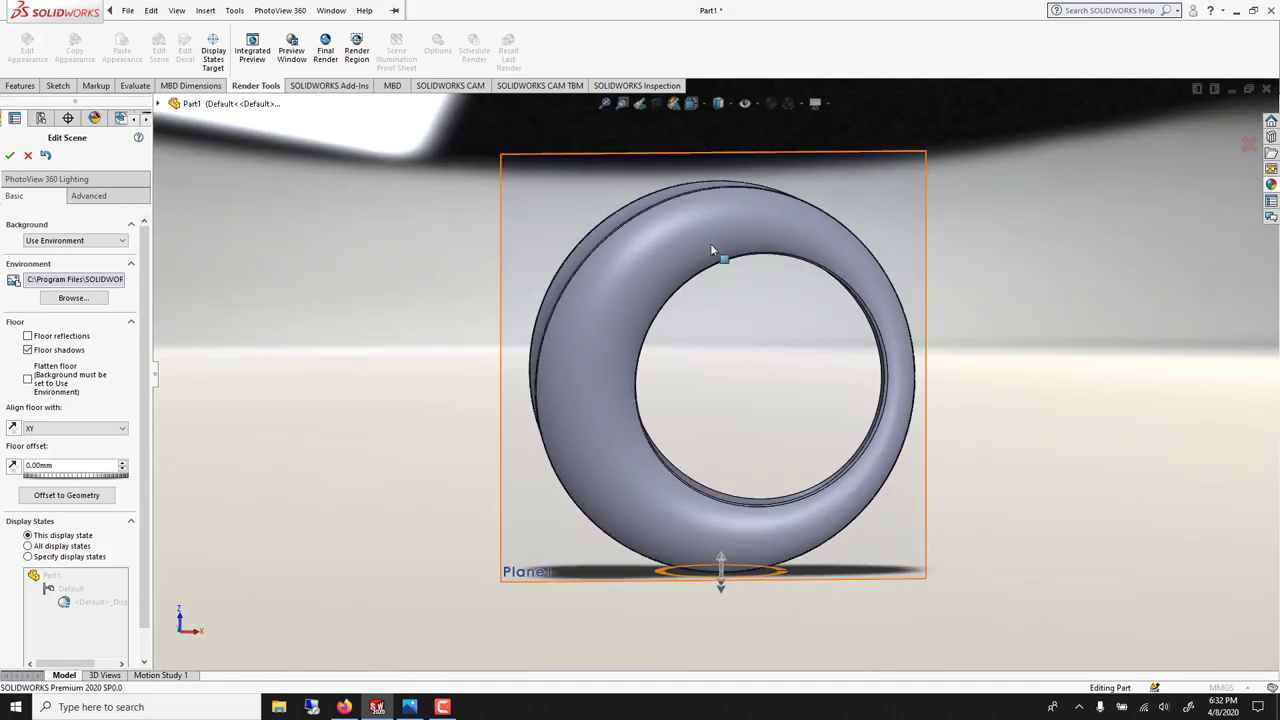
mouse_move(720, 409)
middle_mouse_down()
mouse_move(727, 390)
mouse_move(717, 400)
middle_mouse_up()
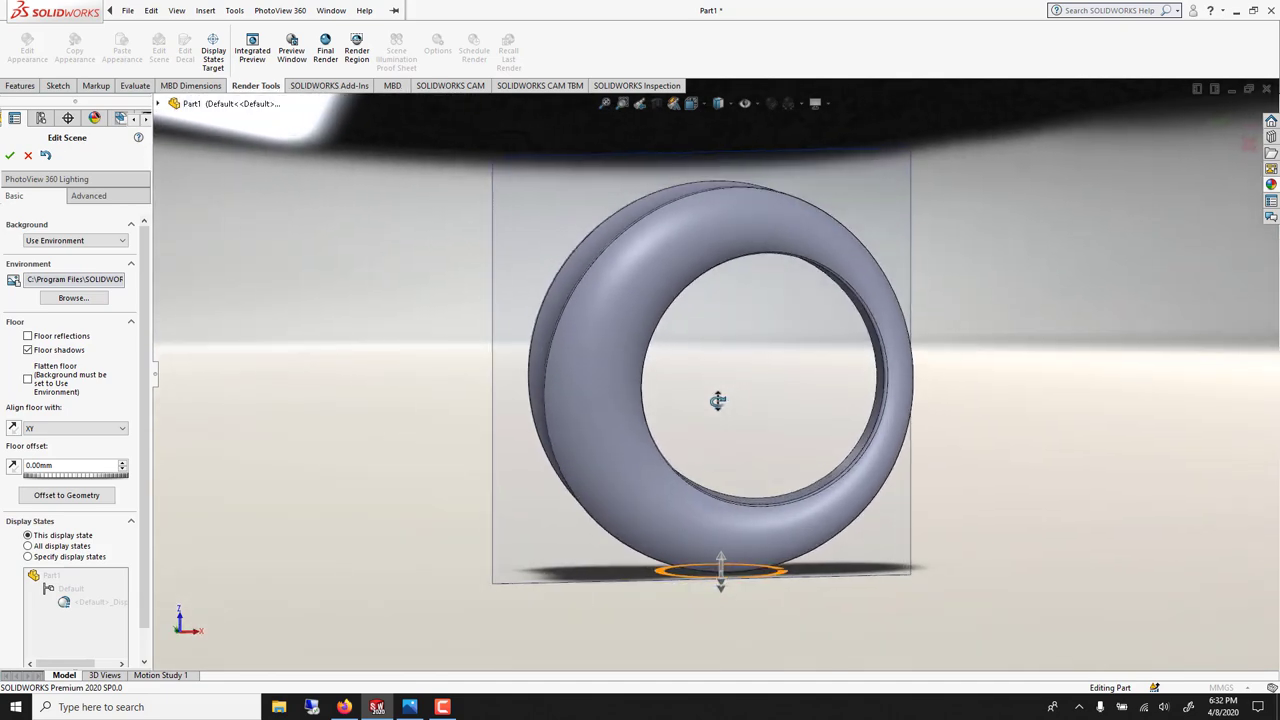
left_click(88, 197)
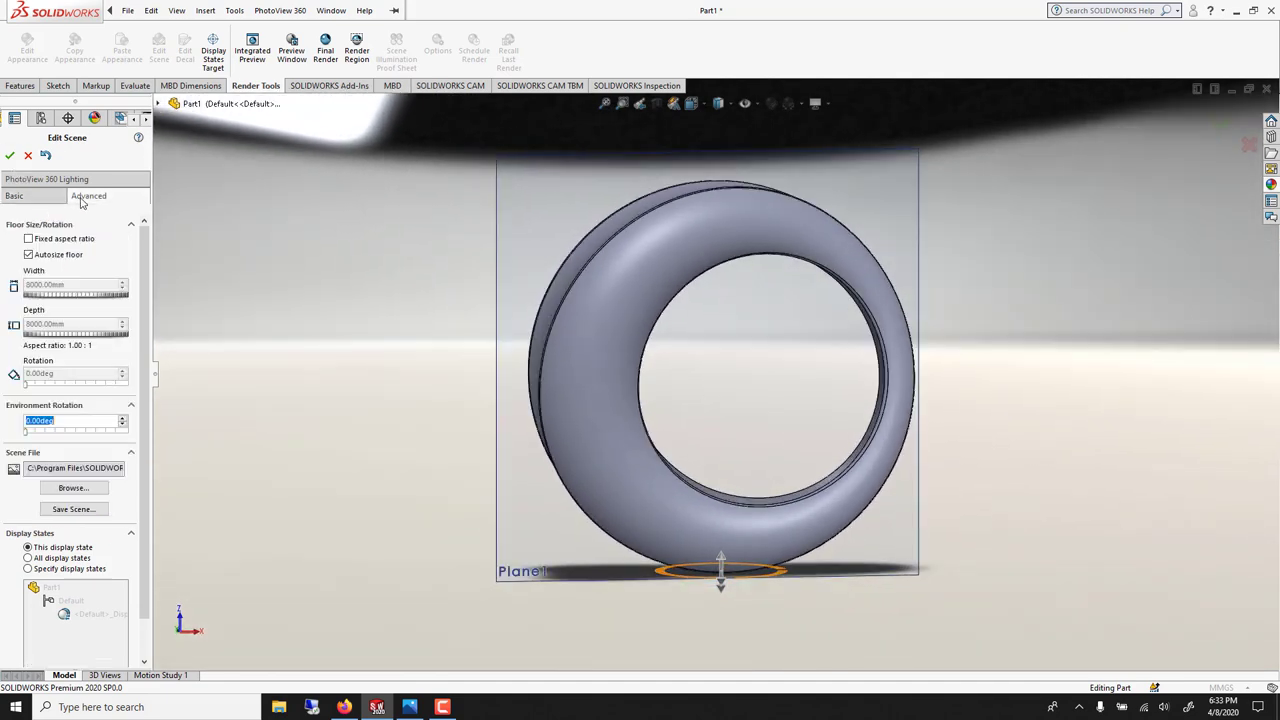
left_click(35, 431)
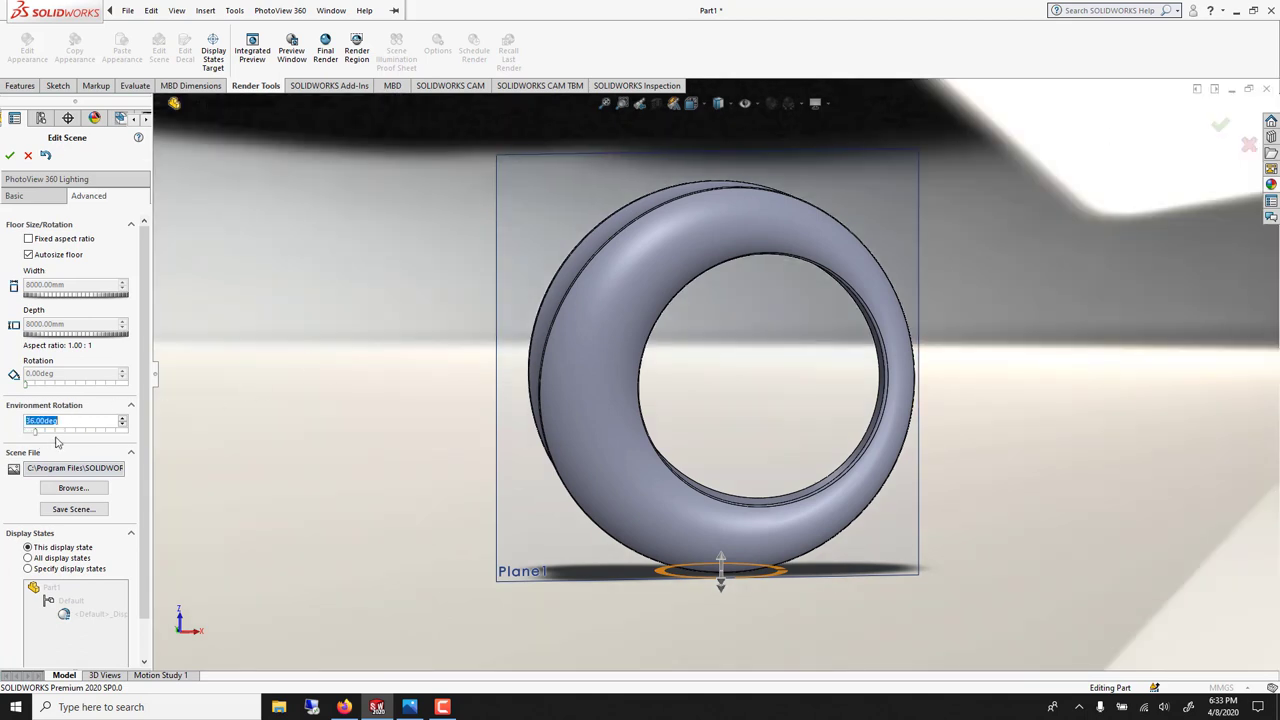
left_click_drag(34, 432, 26, 432)
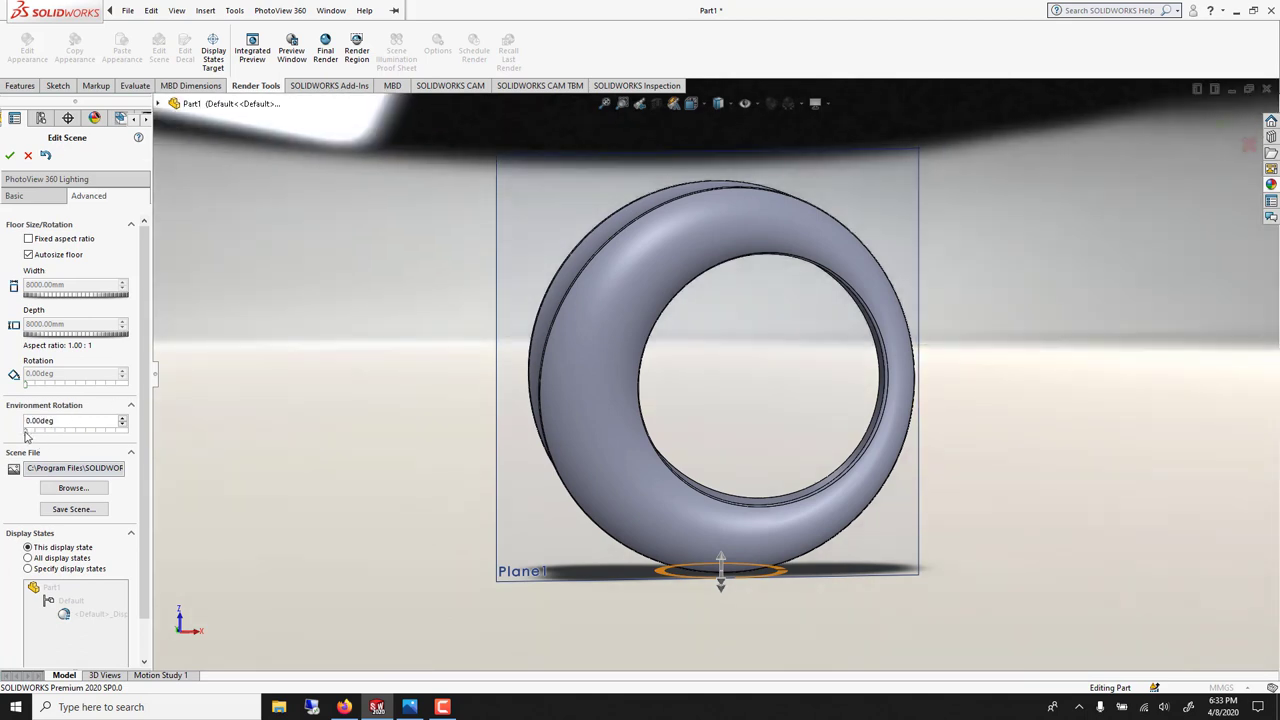
left_click(9, 155)
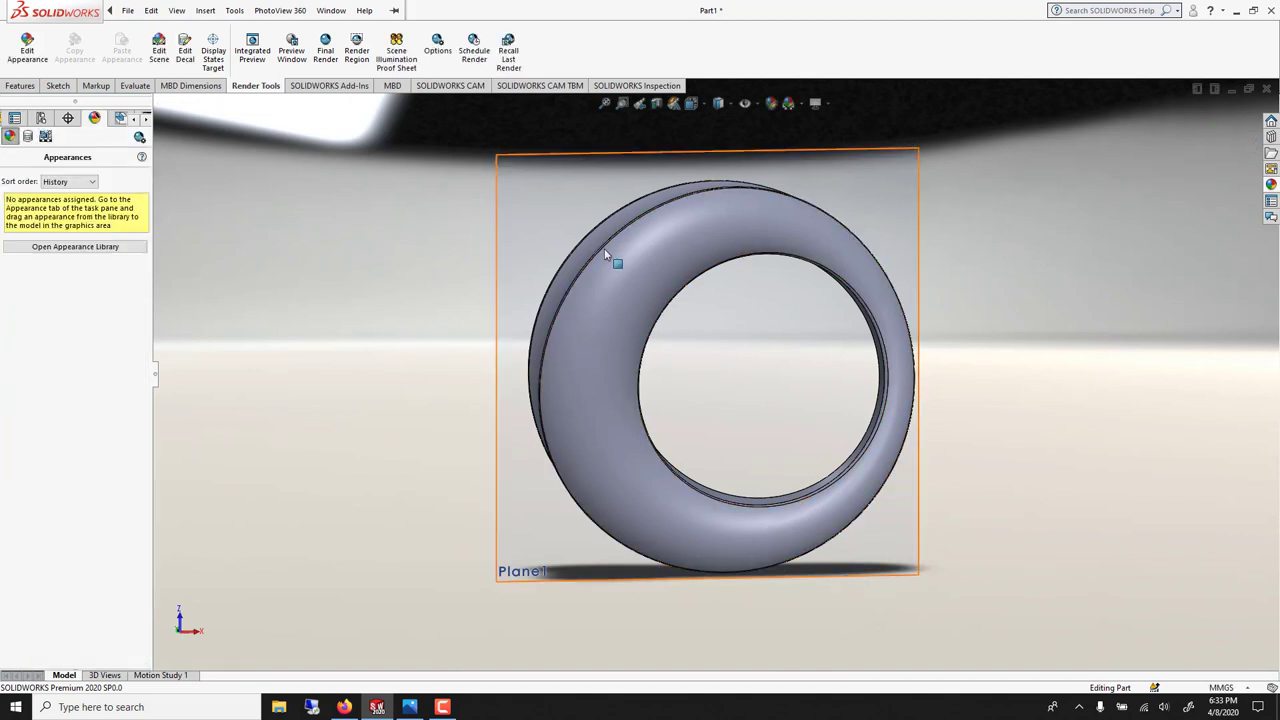
Rotate the Flex1 ring body 87° about Y with Move/Copy Body
left_click(205, 10)
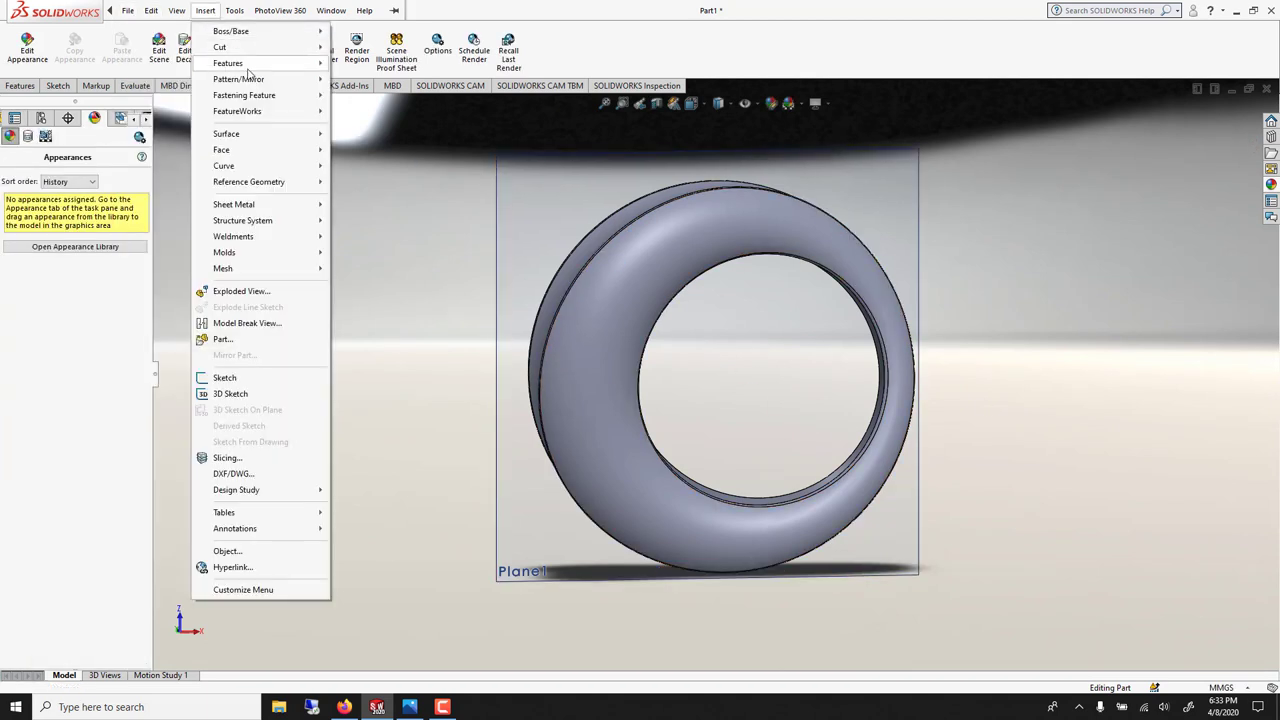
mouse_move(250, 70)
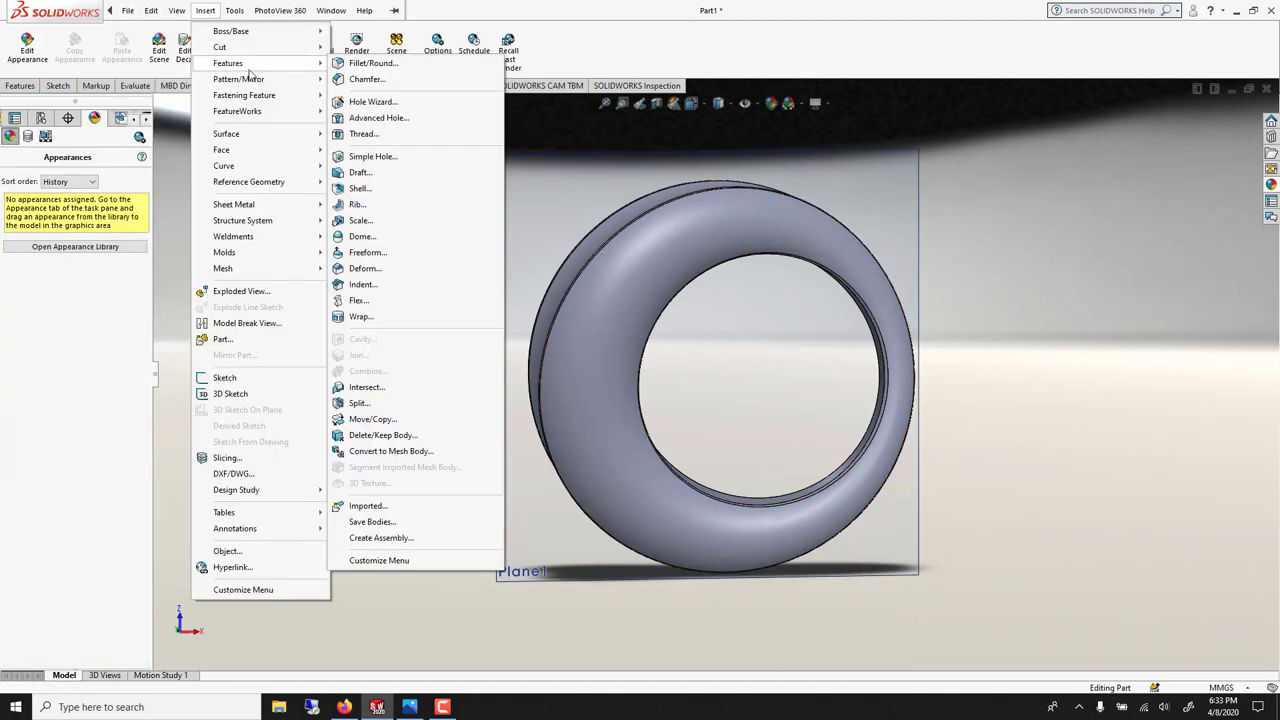
left_click(373, 420)
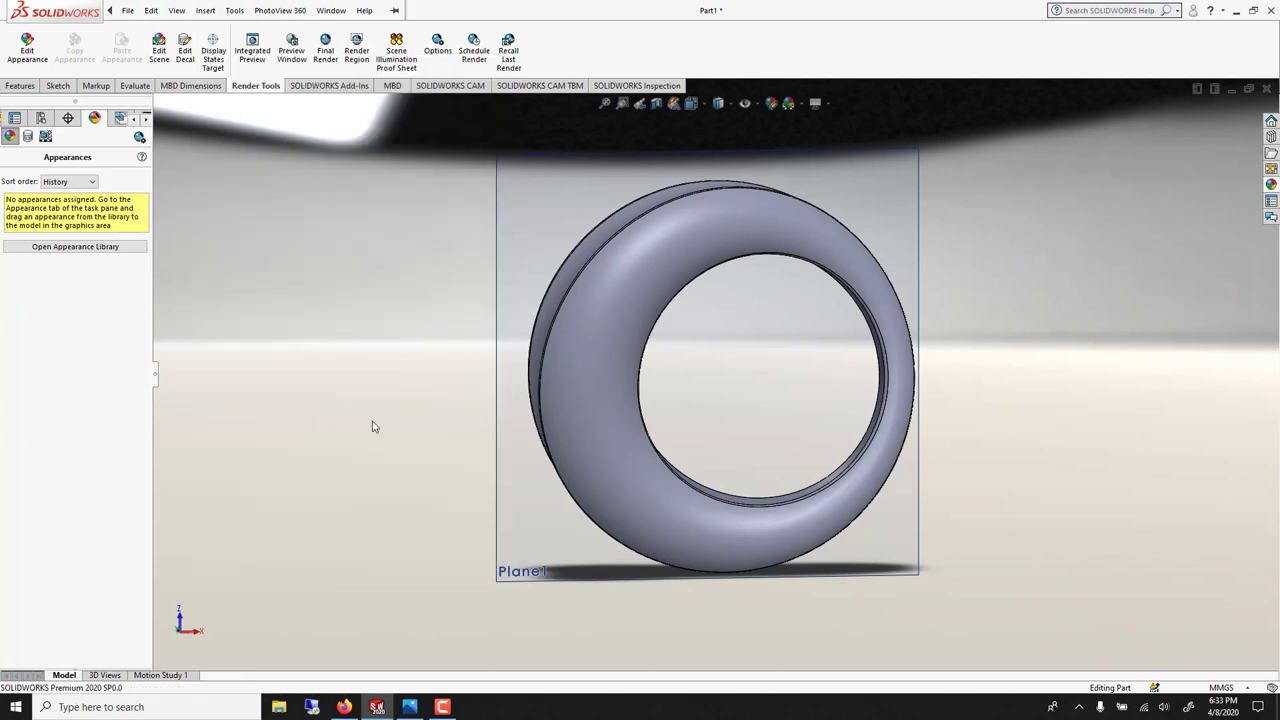
left_click(557, 366)
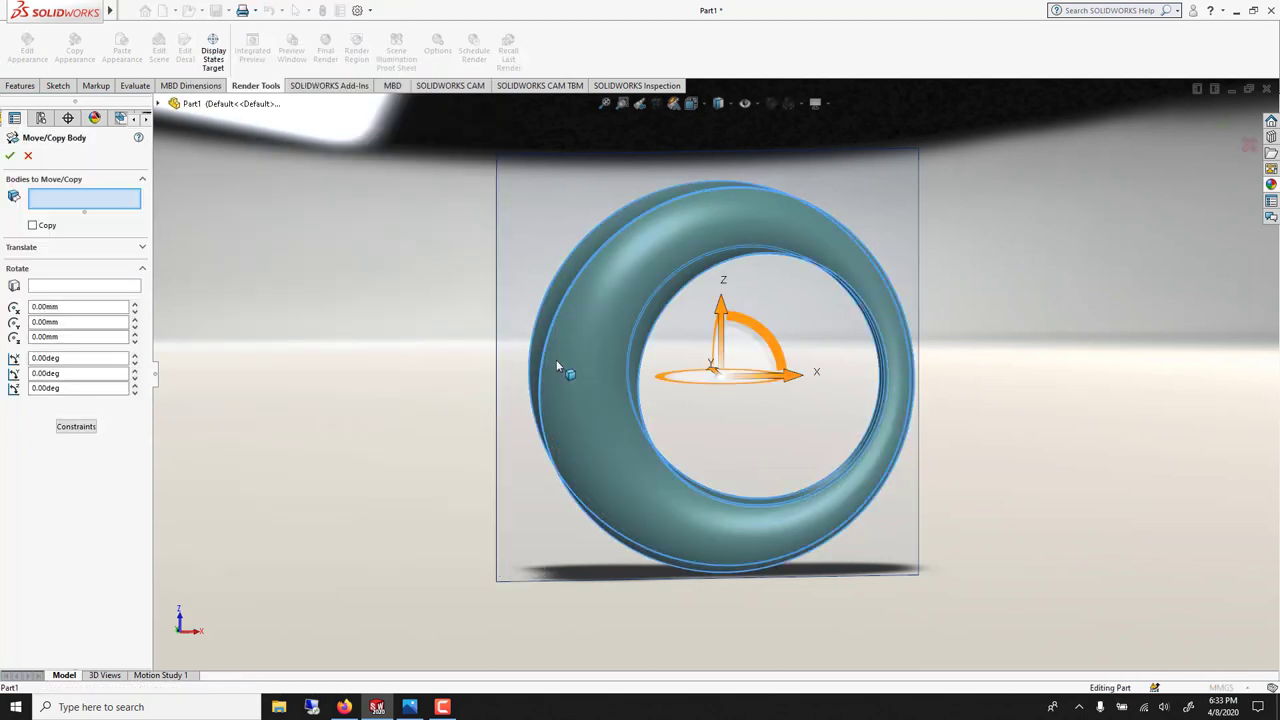
left_click(47, 249)
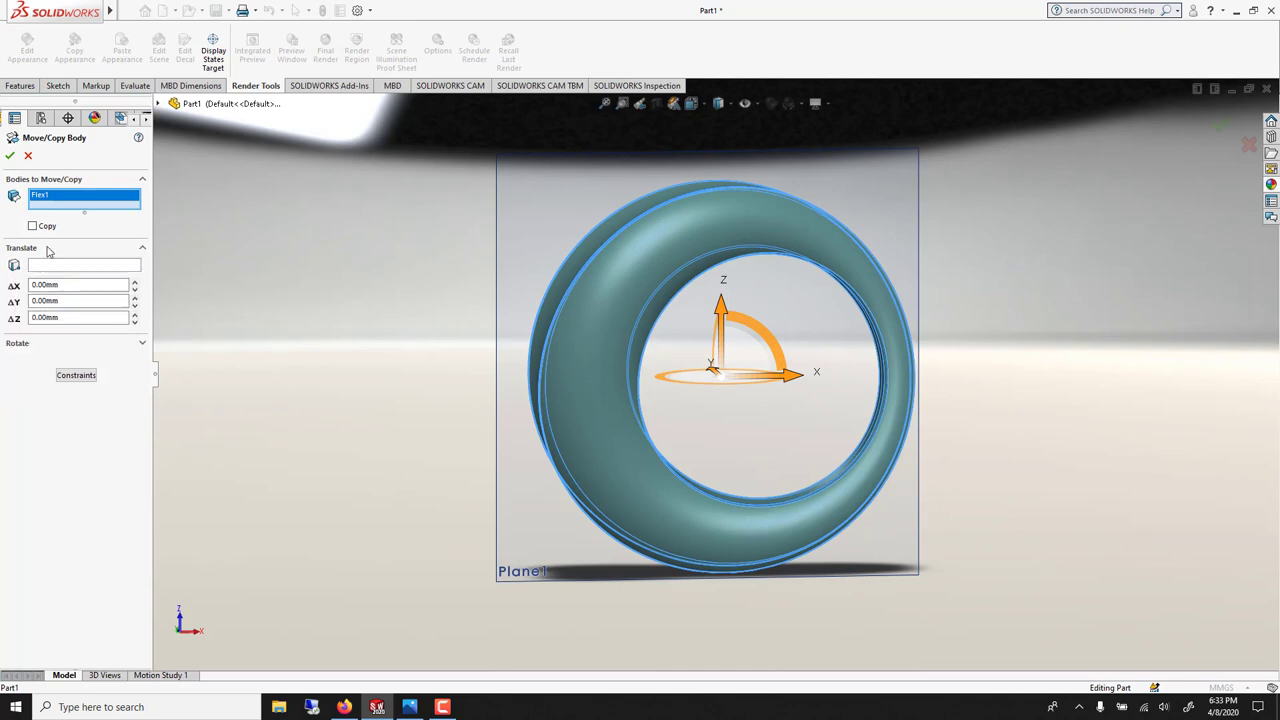
left_click(76, 375)
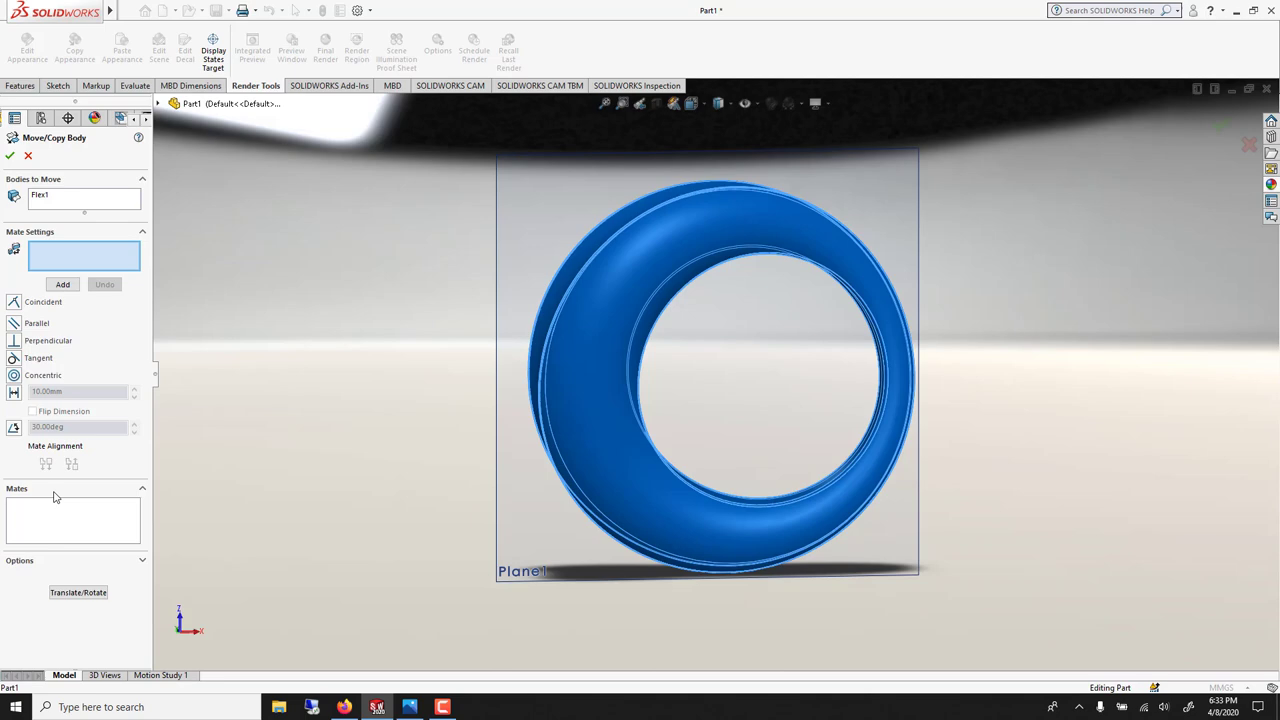
left_click(76, 593)
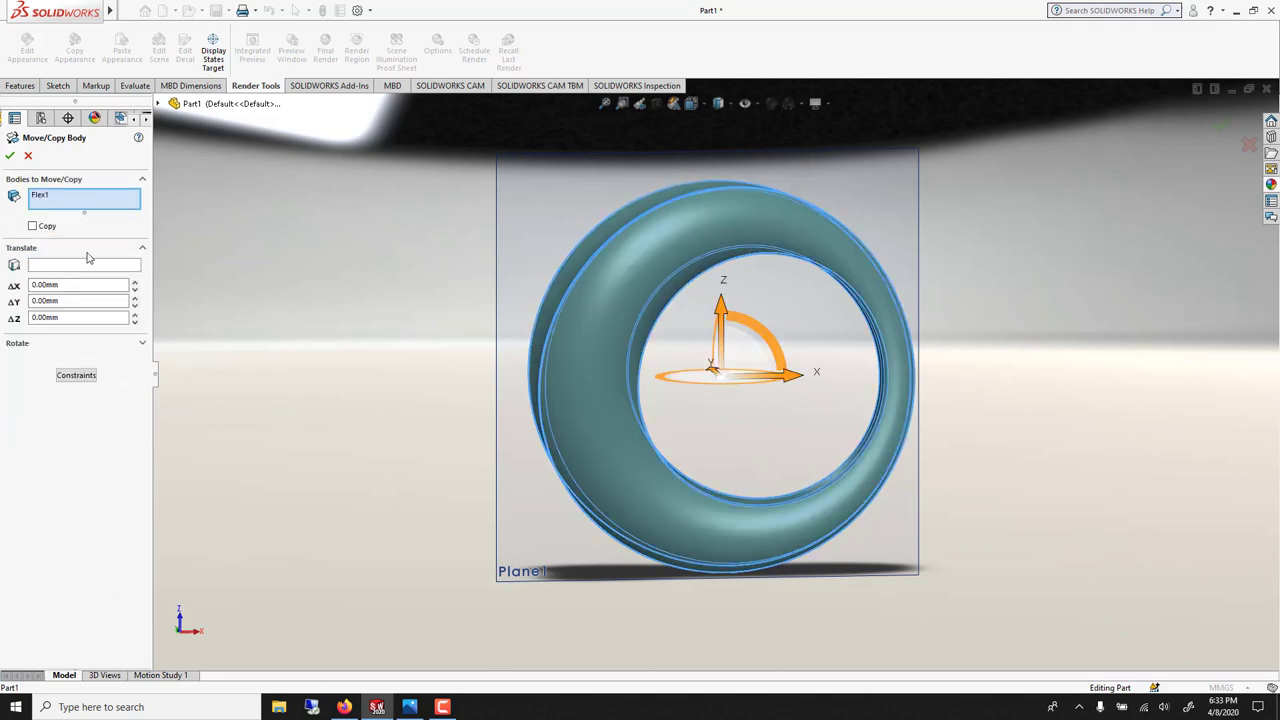
left_click_drag(758, 327, 830, 367)
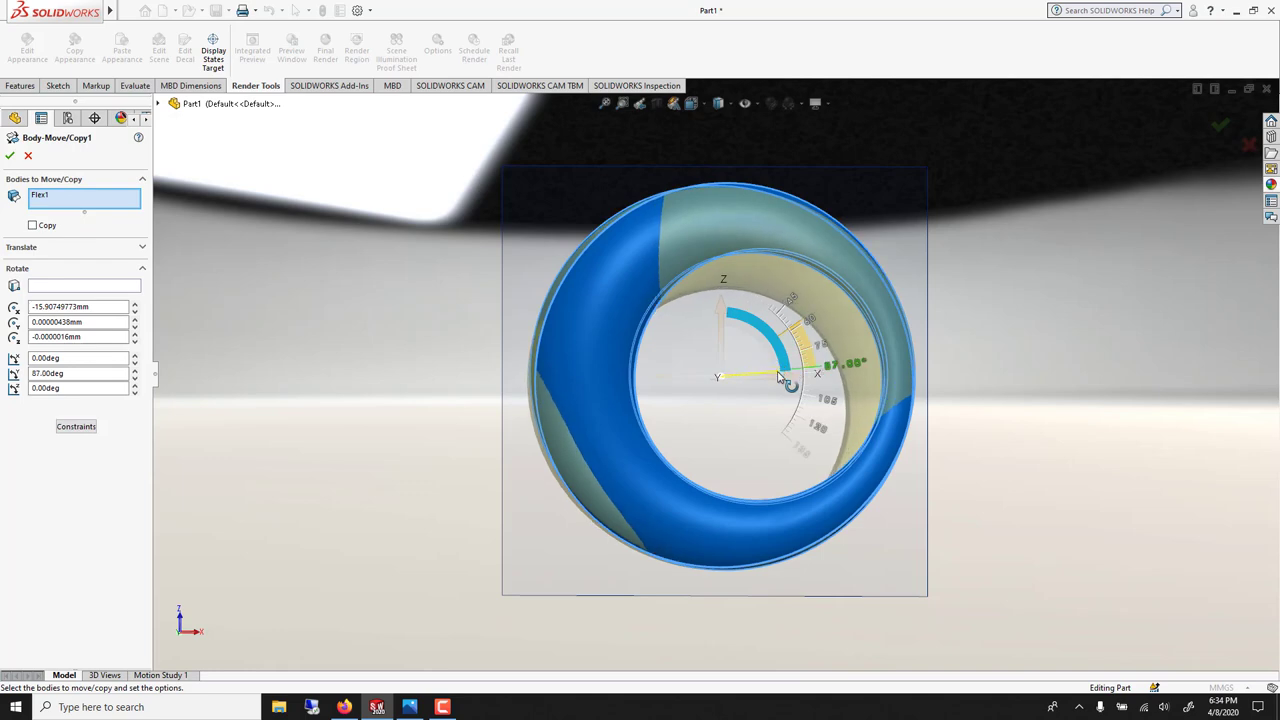
left_click(10, 158)
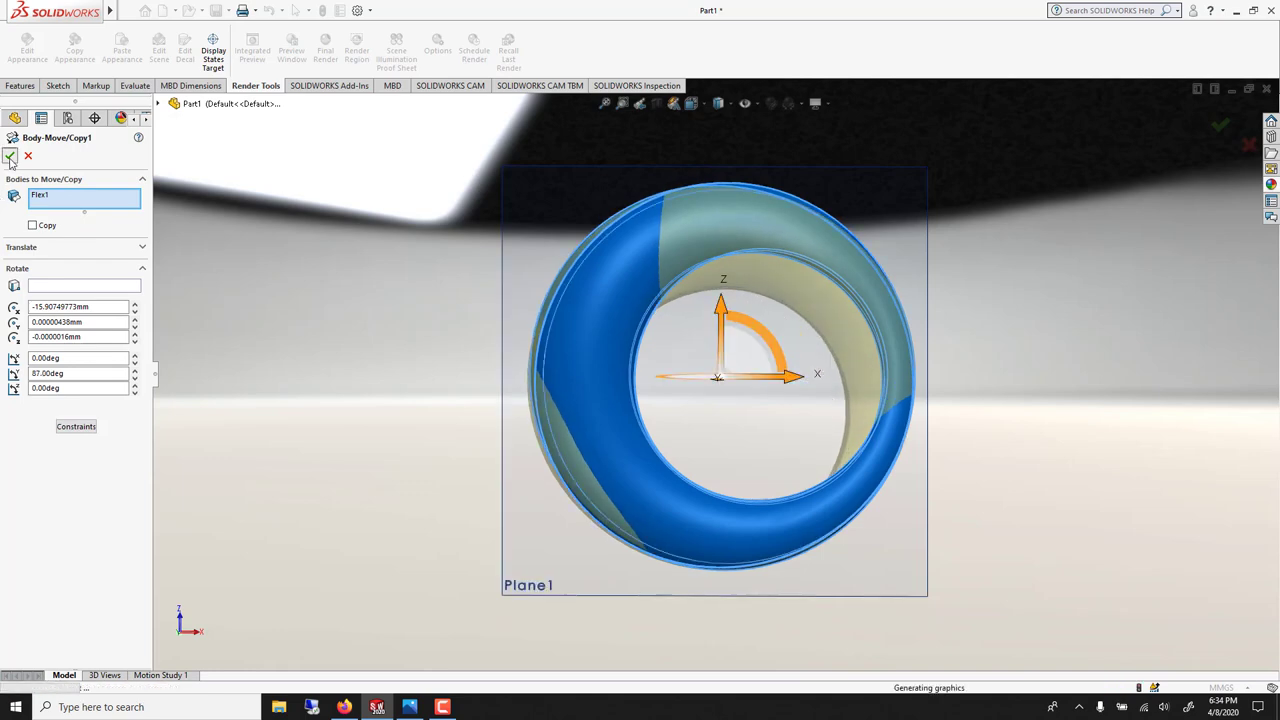
middle_click_drag(485, 326, 560, 426)
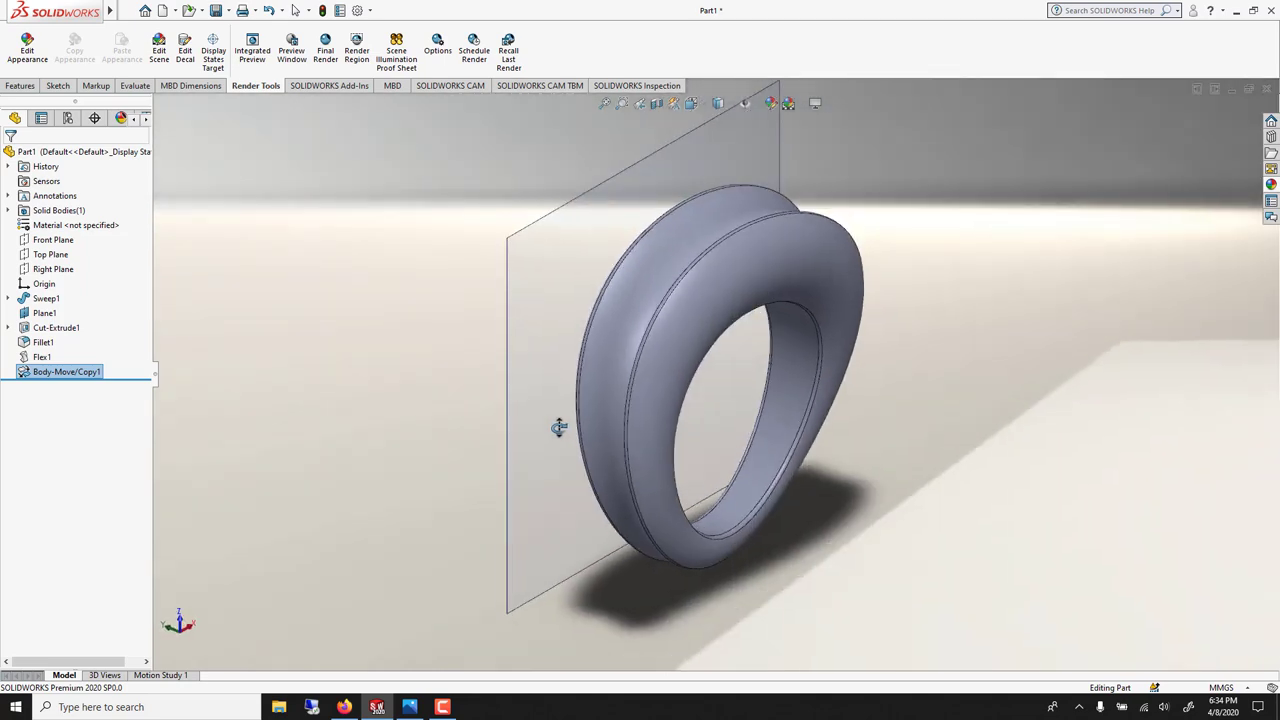
Copy the ring body about 94.31 mm along Y as Body-Move/Copy2
mouse_move(32, 7)
left_click(176, 10)
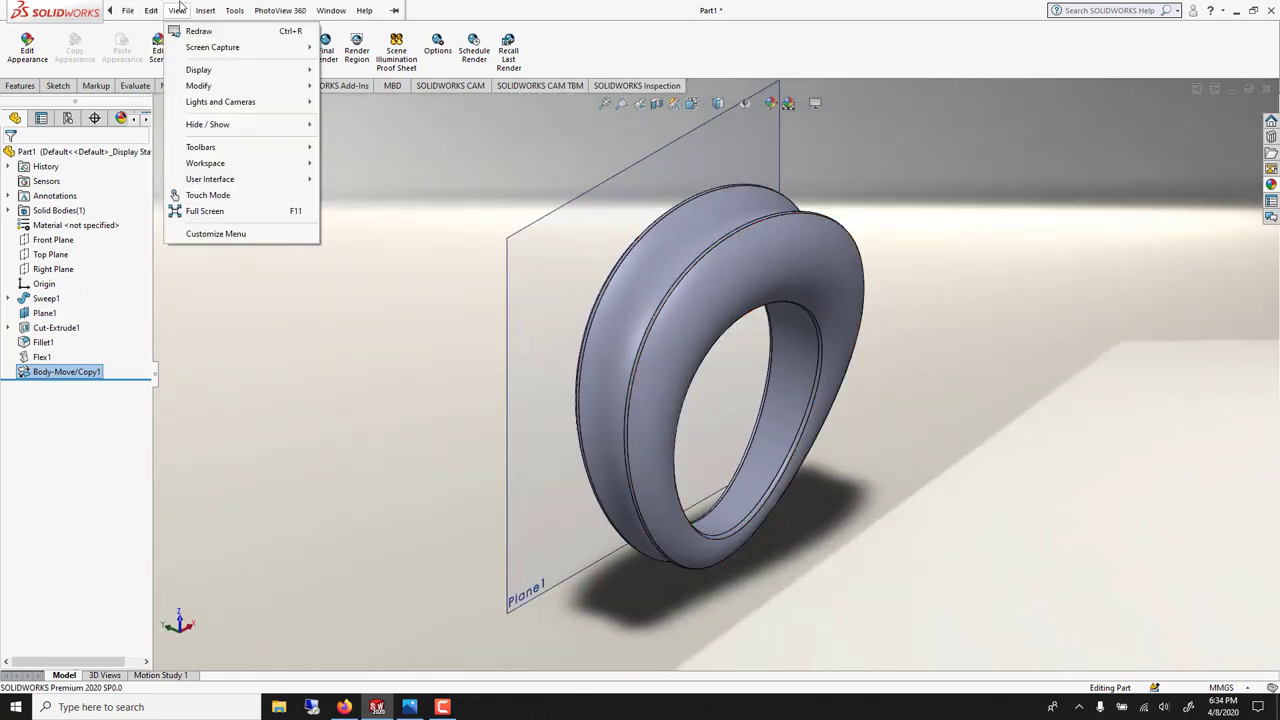
mouse_move(250, 63)
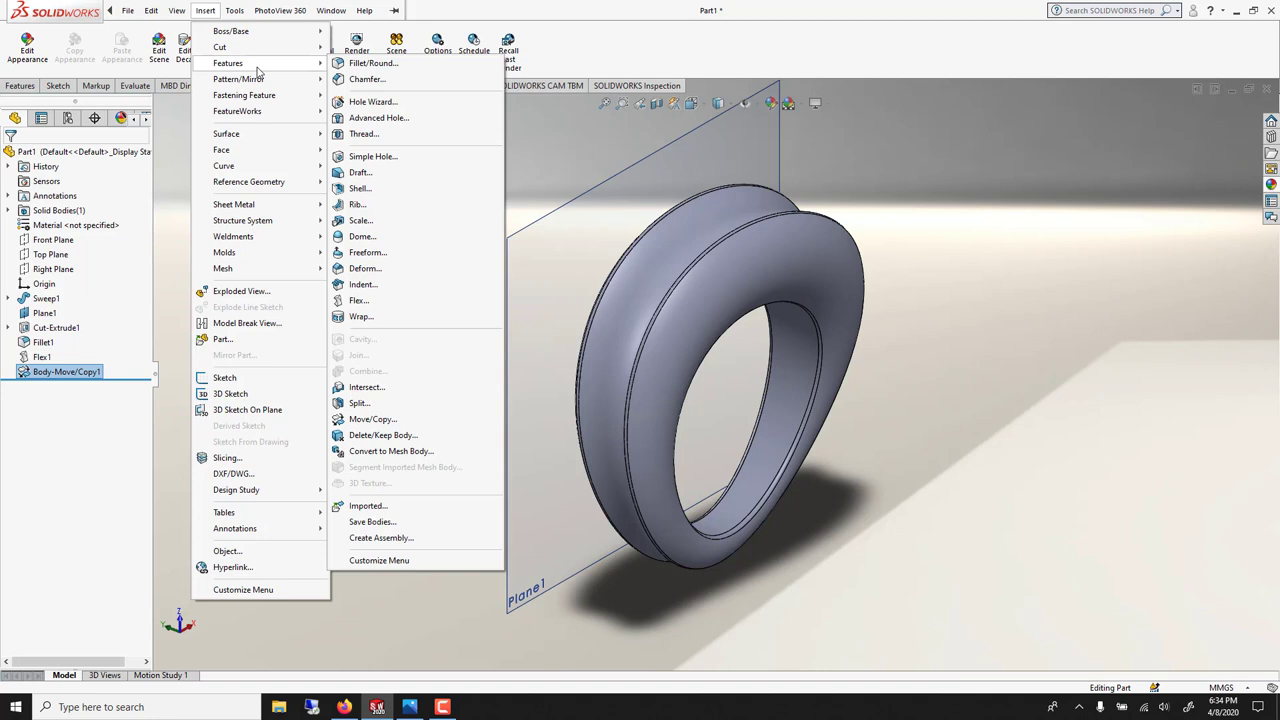
left_click(403, 420)
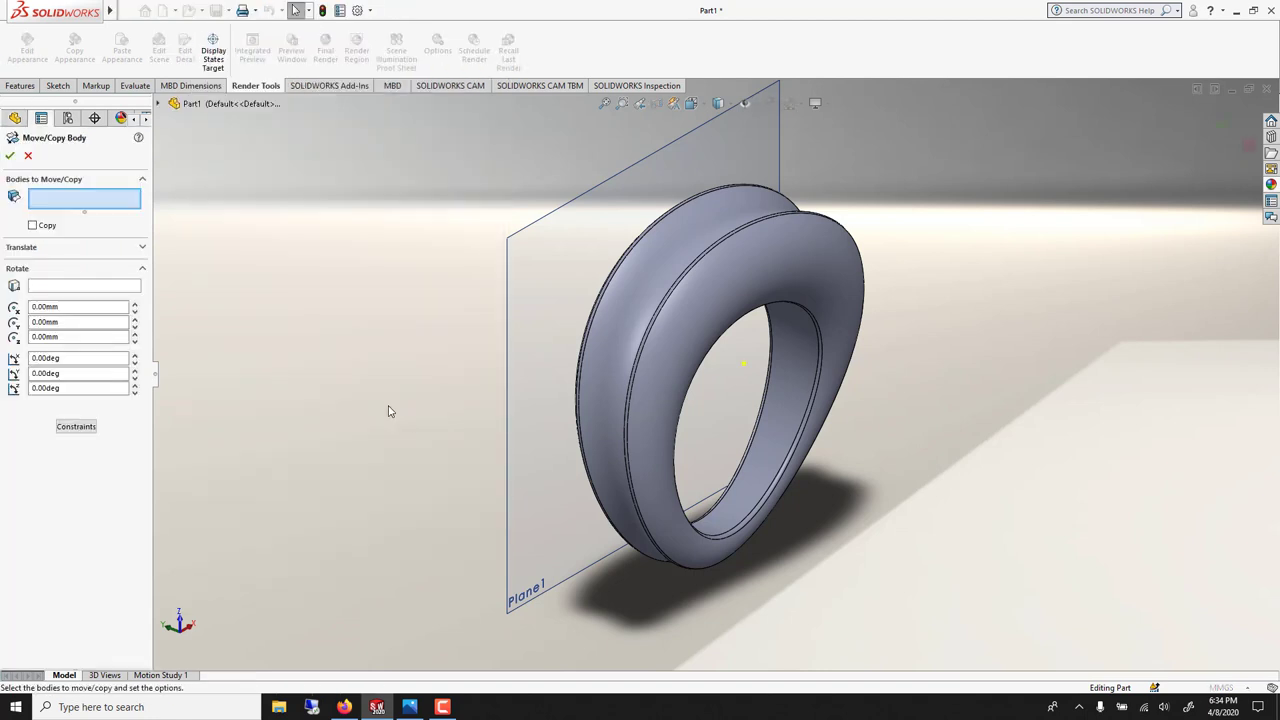
left_click(33, 225)
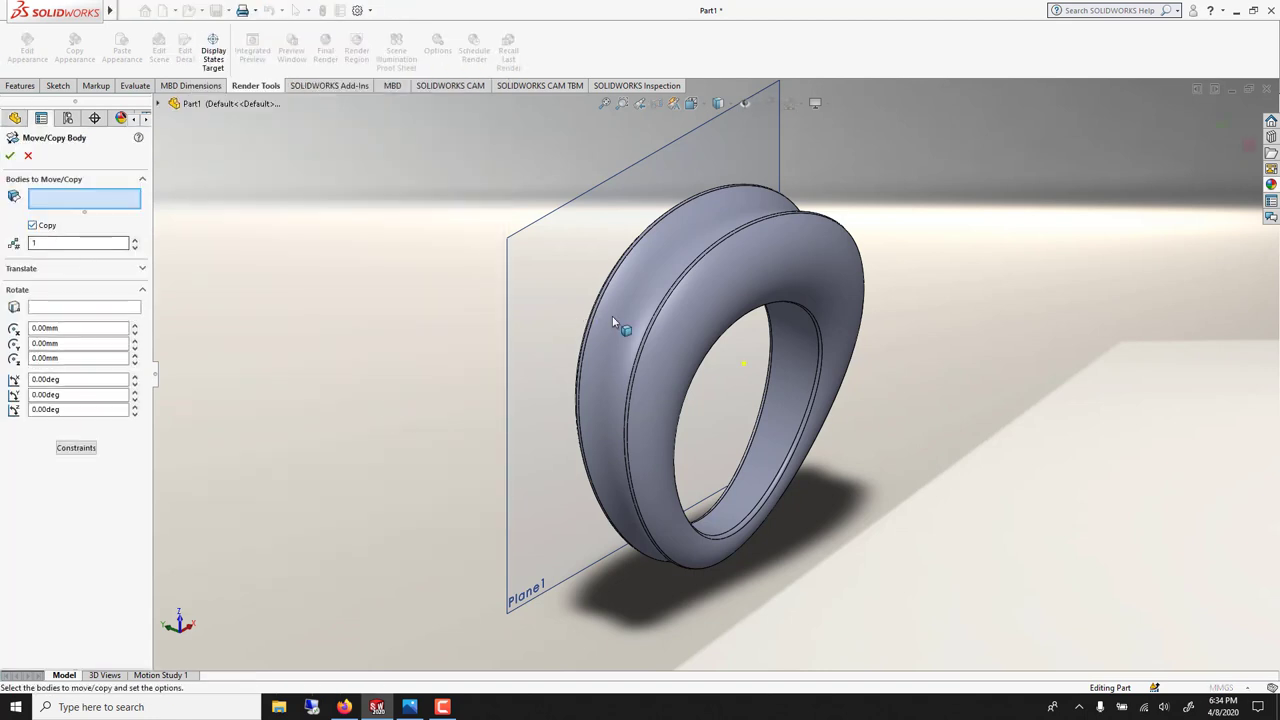
left_click(635, 328)
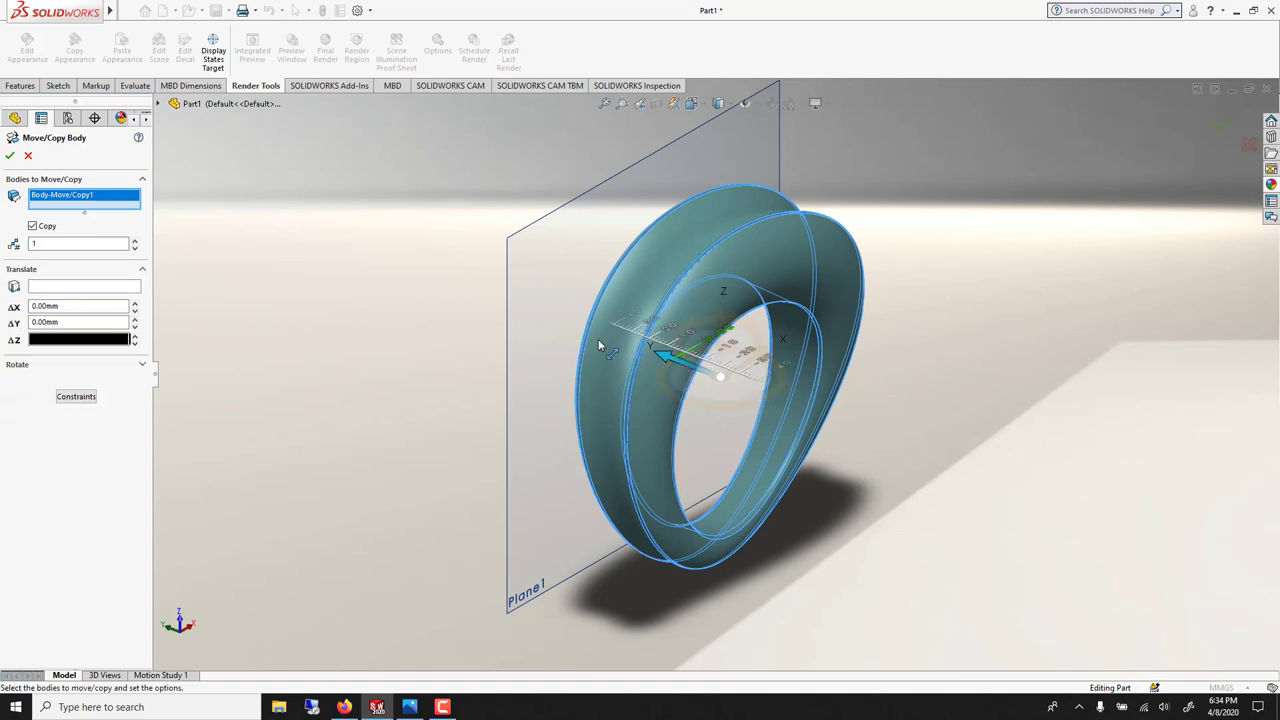
left_click_drag(598, 345, 410, 278)
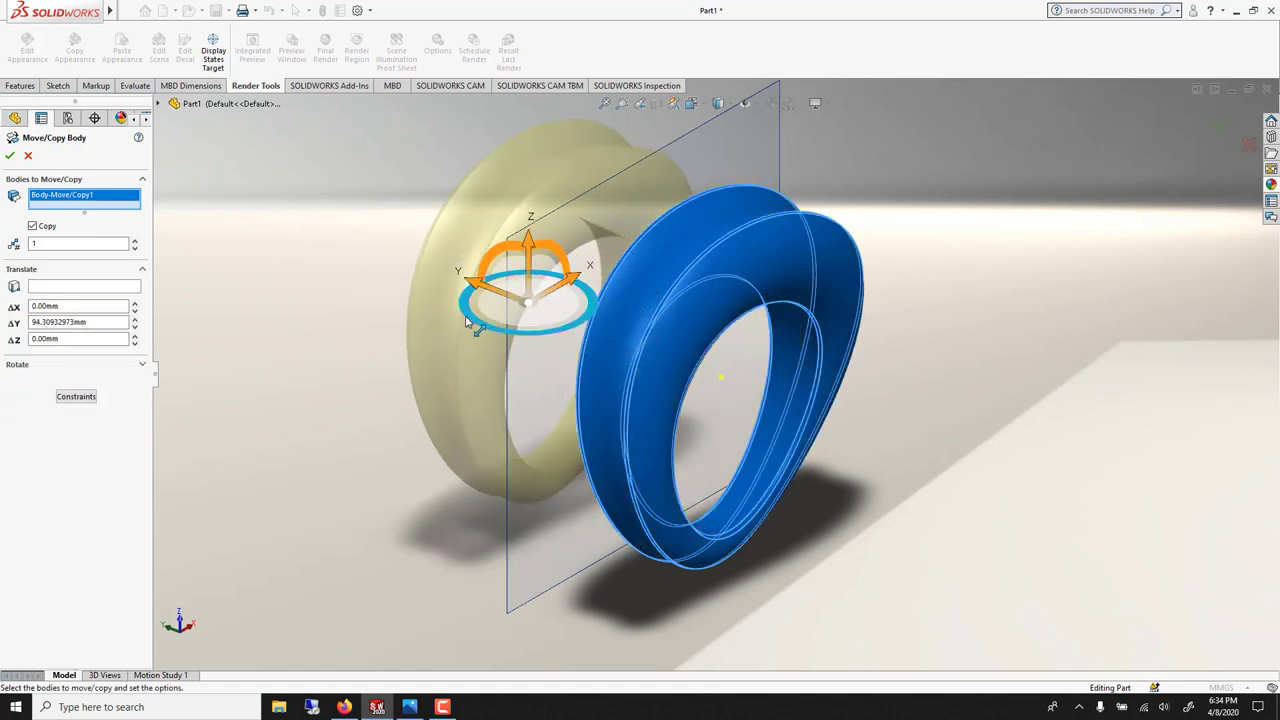
left_click(9, 157)
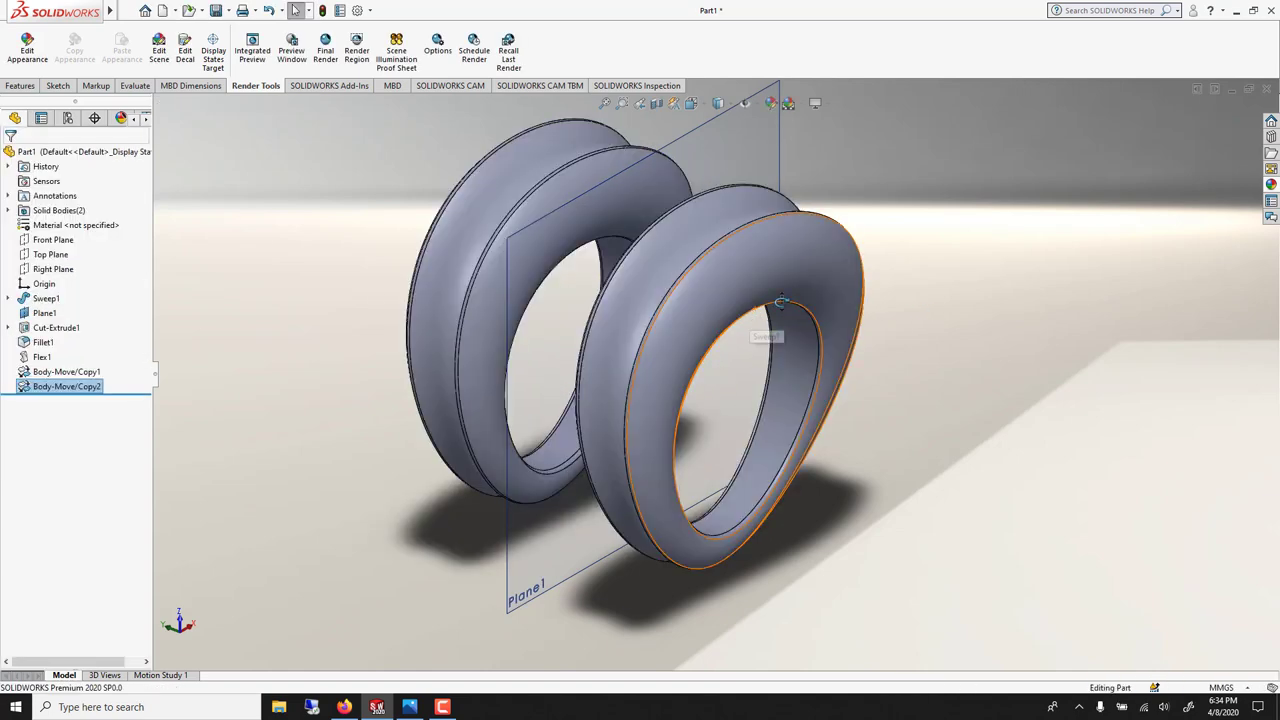
Orbit to a three-quarter view of both rings
middle_click_drag(780, 302, 349, 309)
scroll(384, 328, "up", 2)
scroll(349, 314, "down", 3)
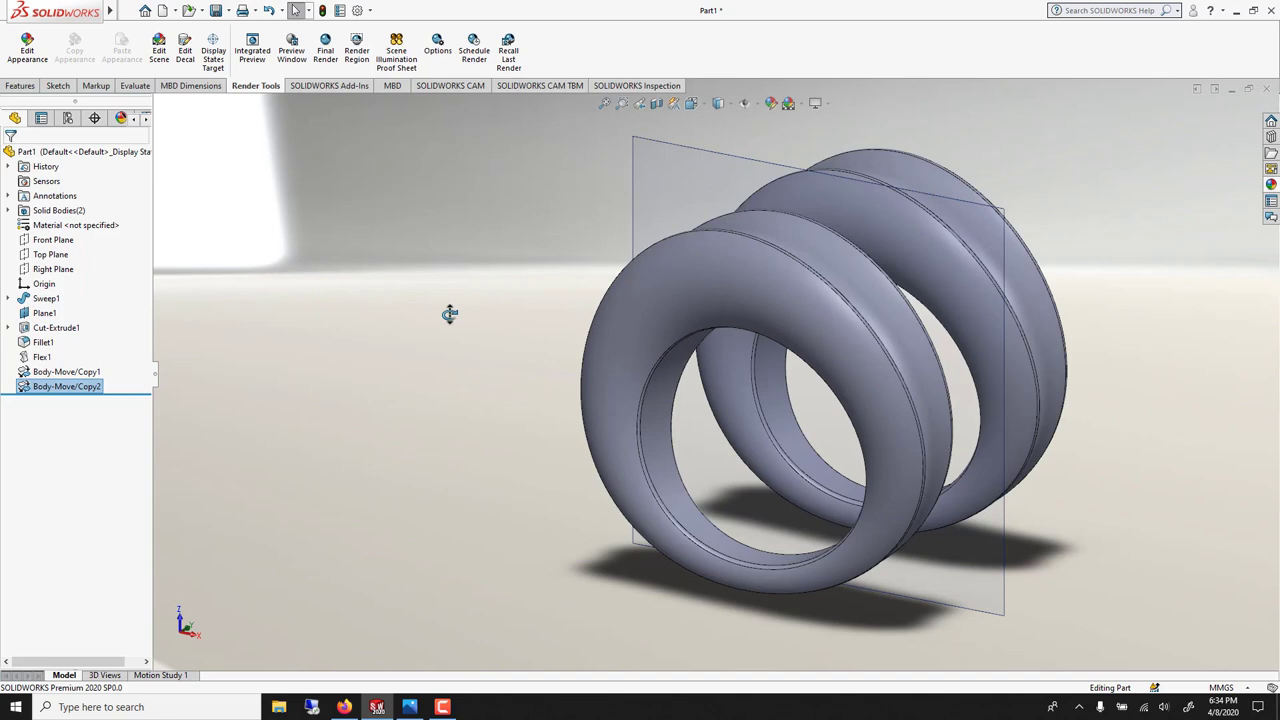
middle_click_drag(449, 314, 660, 330)
scroll(1128, 420, "up", 3)
scroll(1019, 389, "down", 4)
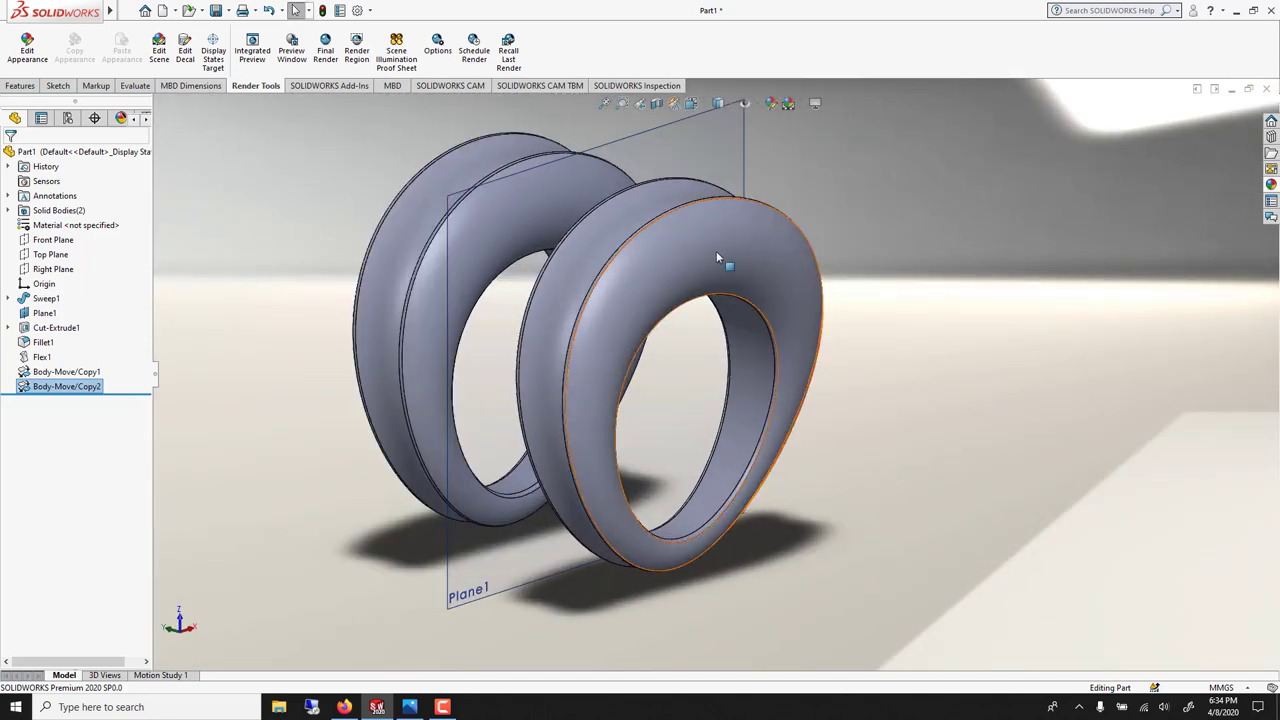
Open a PhotoView 360 preview of the two rings with perspective view turned on
left_click(293, 48)
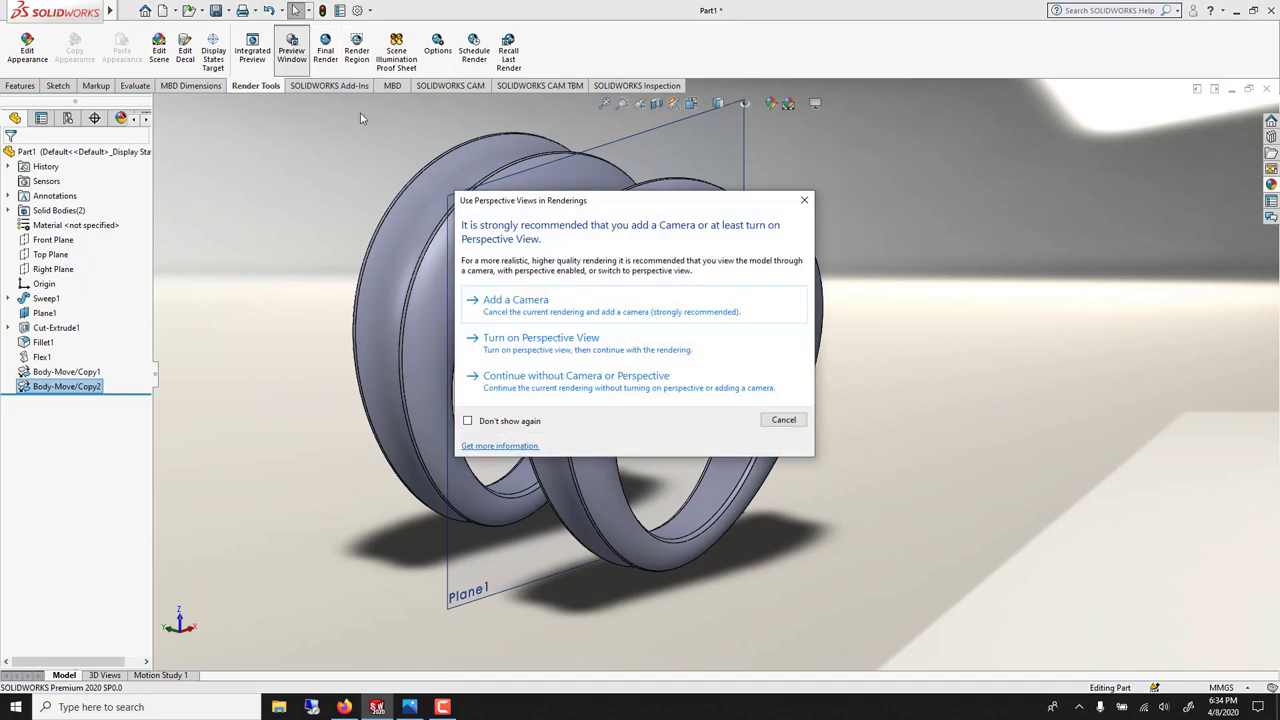
left_click(544, 338)
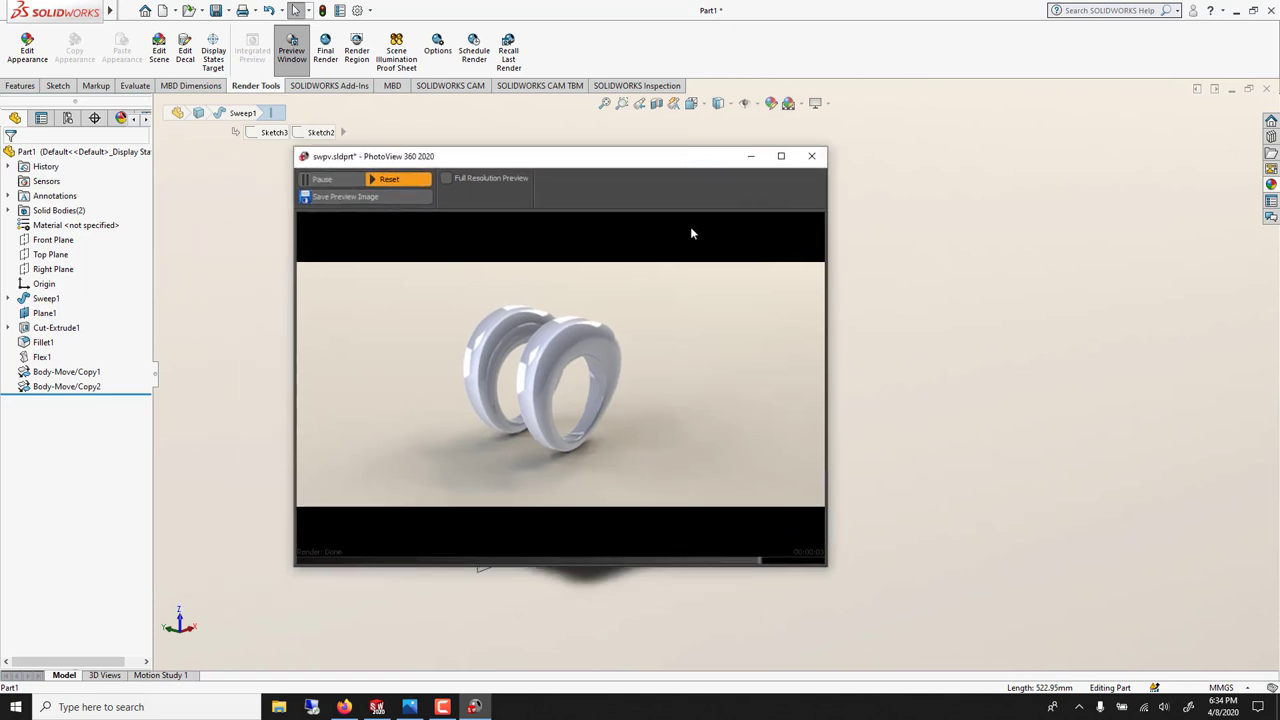
left_click(1271, 184)
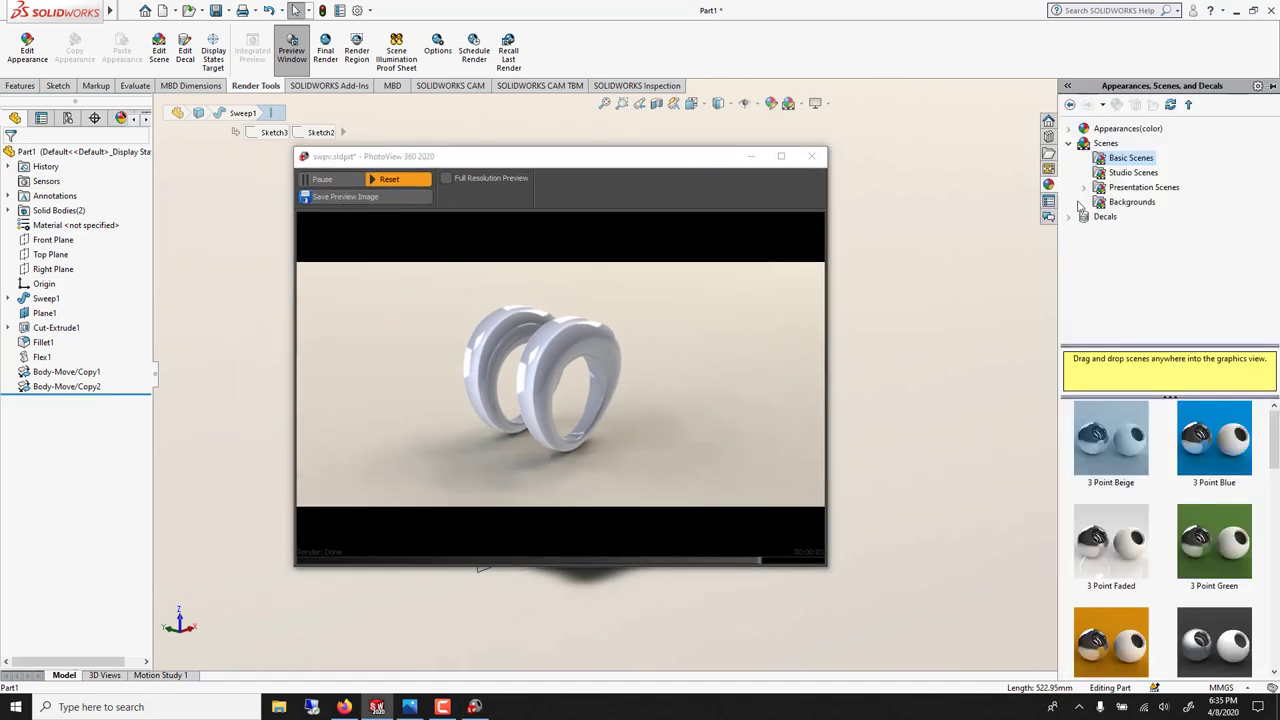
Apply the Organic > Liquid red wine appearance to the front ring body
left_click(1071, 129)
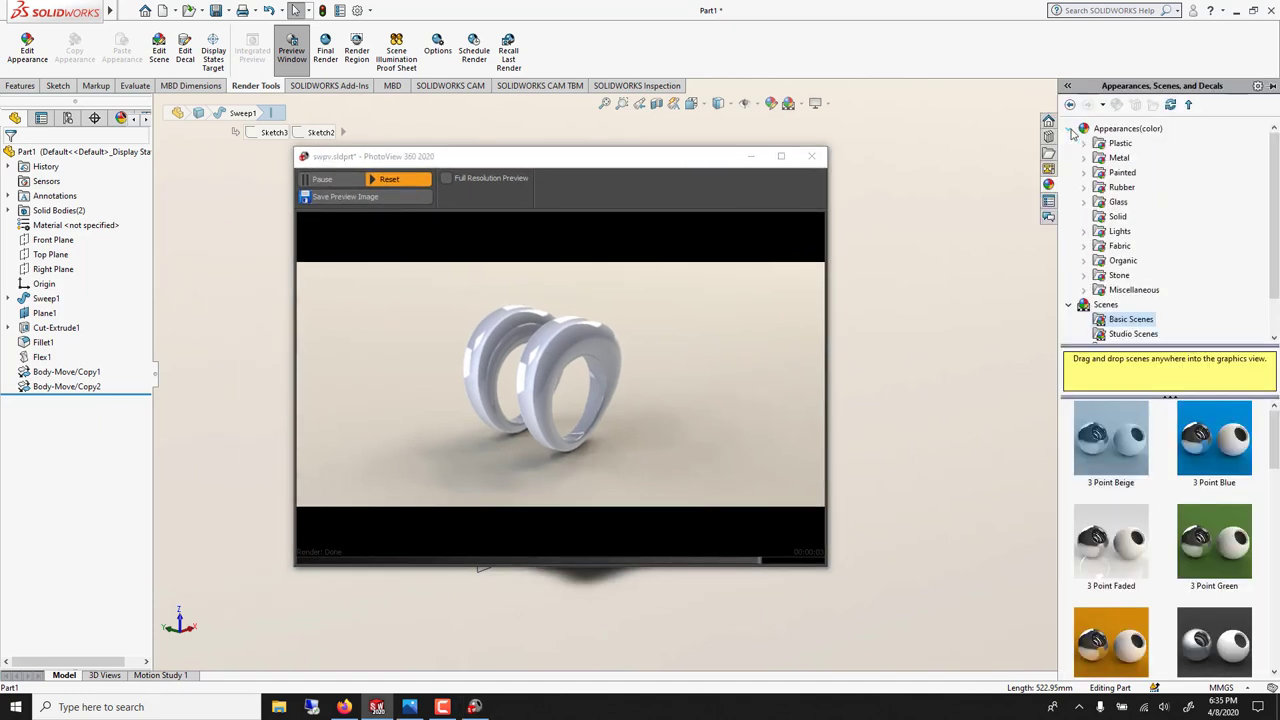
left_click(1088, 261)
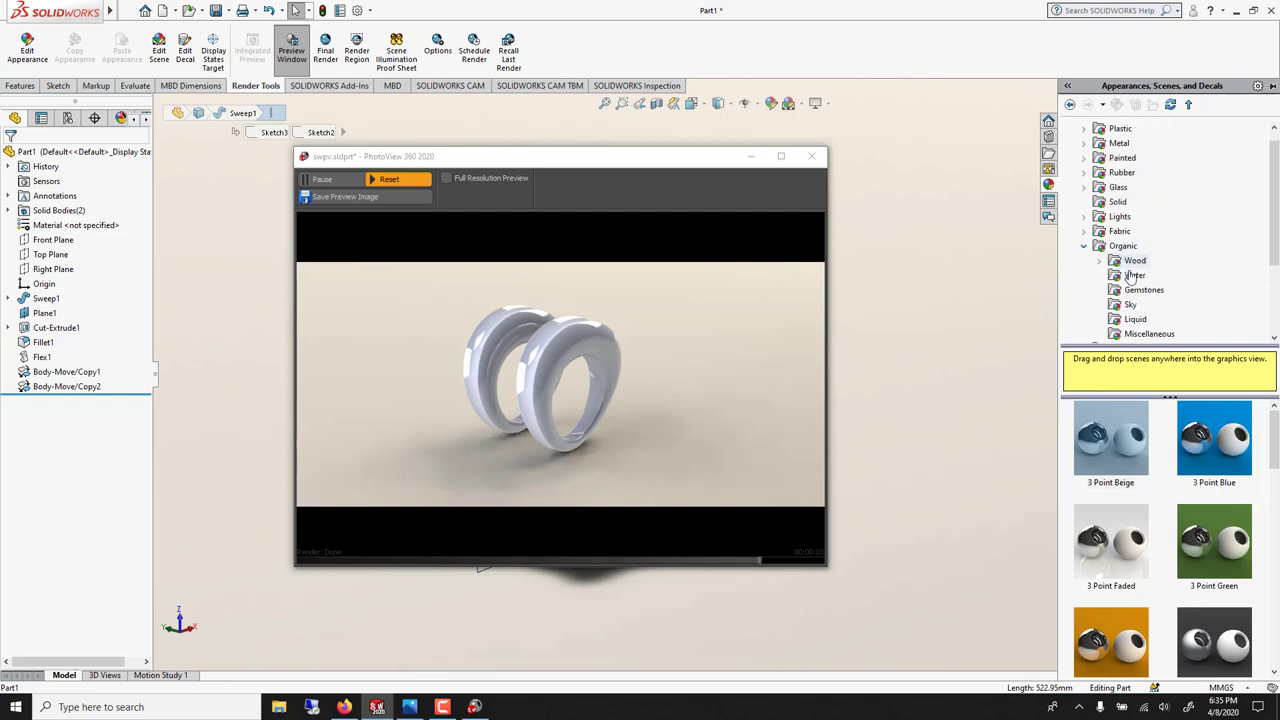
left_click(1137, 264)
left_click(1134, 318)
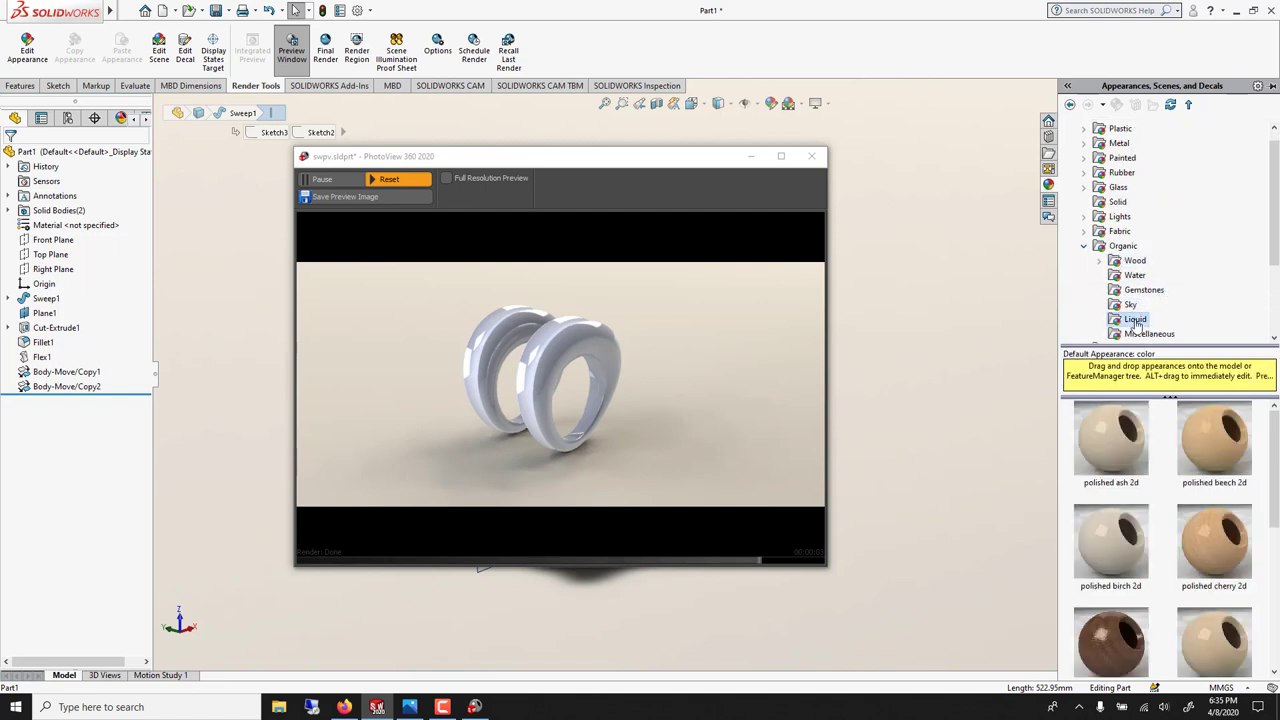
scroll(1168, 495, "down", 2)
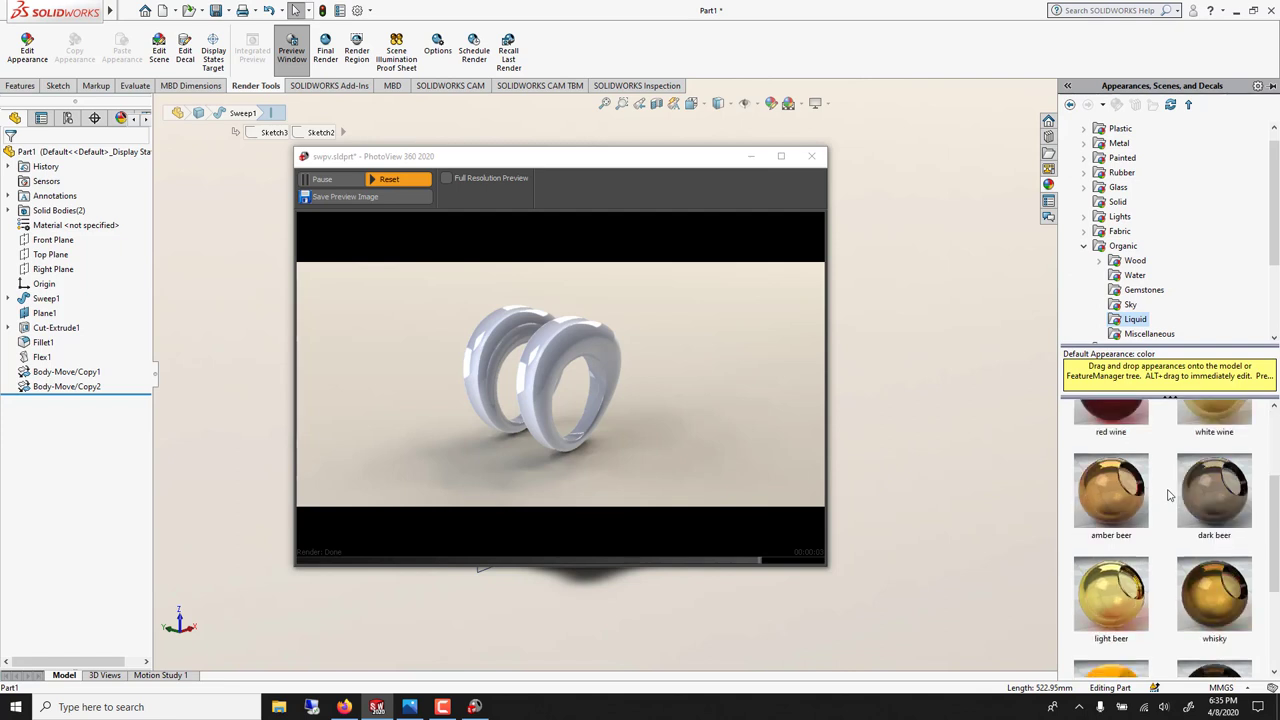
scroll(1168, 495, "up", 2)
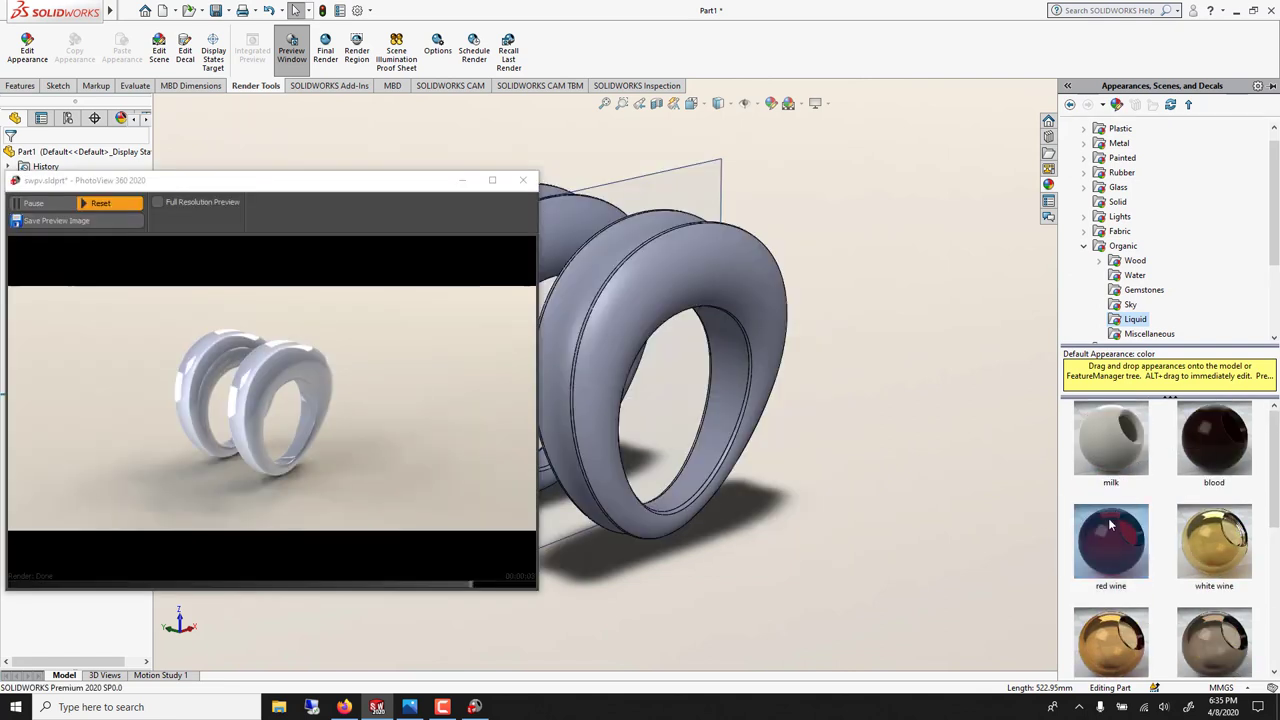
left_click_drag(1108, 518, 613, 278)
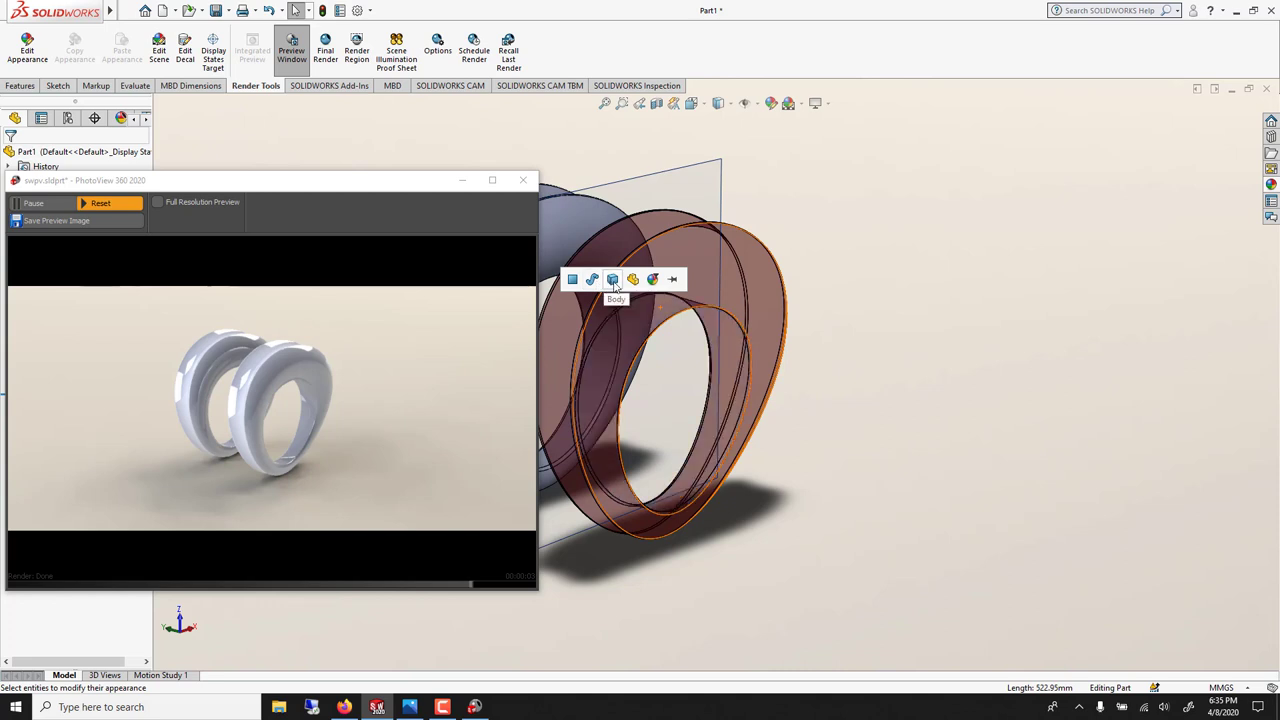
left_click(613, 279)
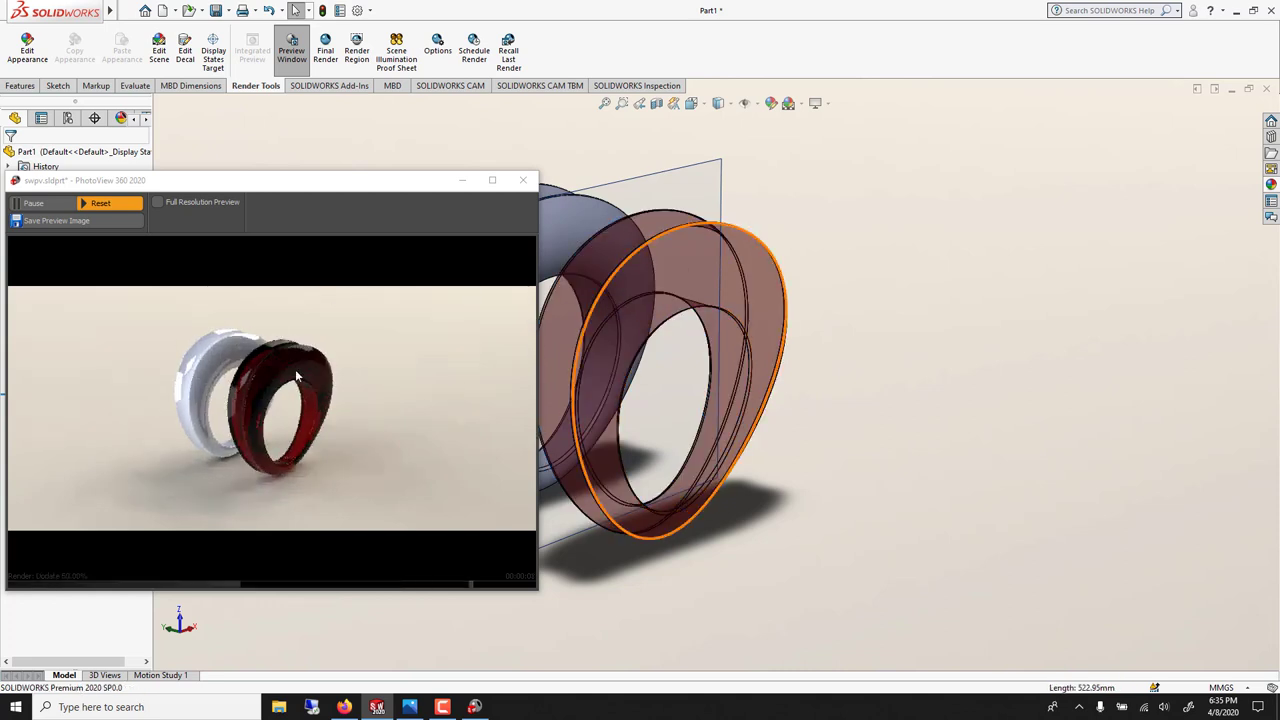
Replace it with the white wine appearance on the whole ring body
left_click_drag(338, 193, 544, 367)
left_click(1271, 184)
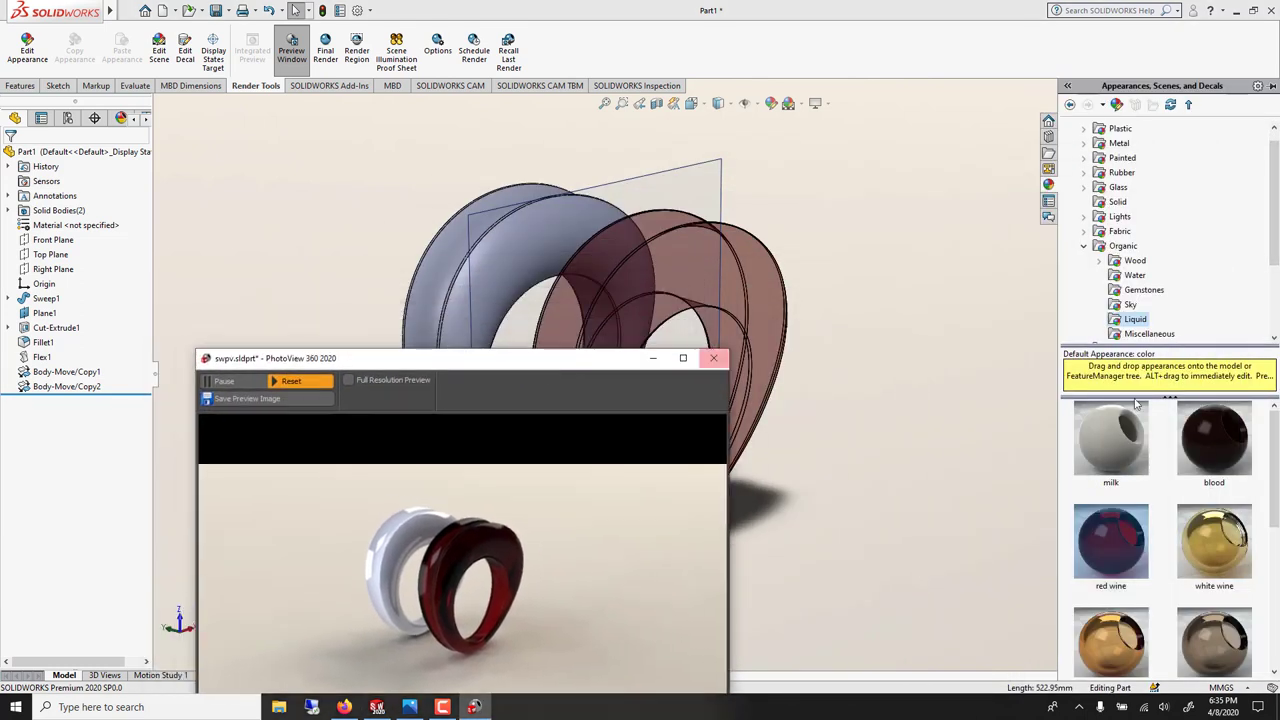
left_click_drag(1232, 562, 745, 312)
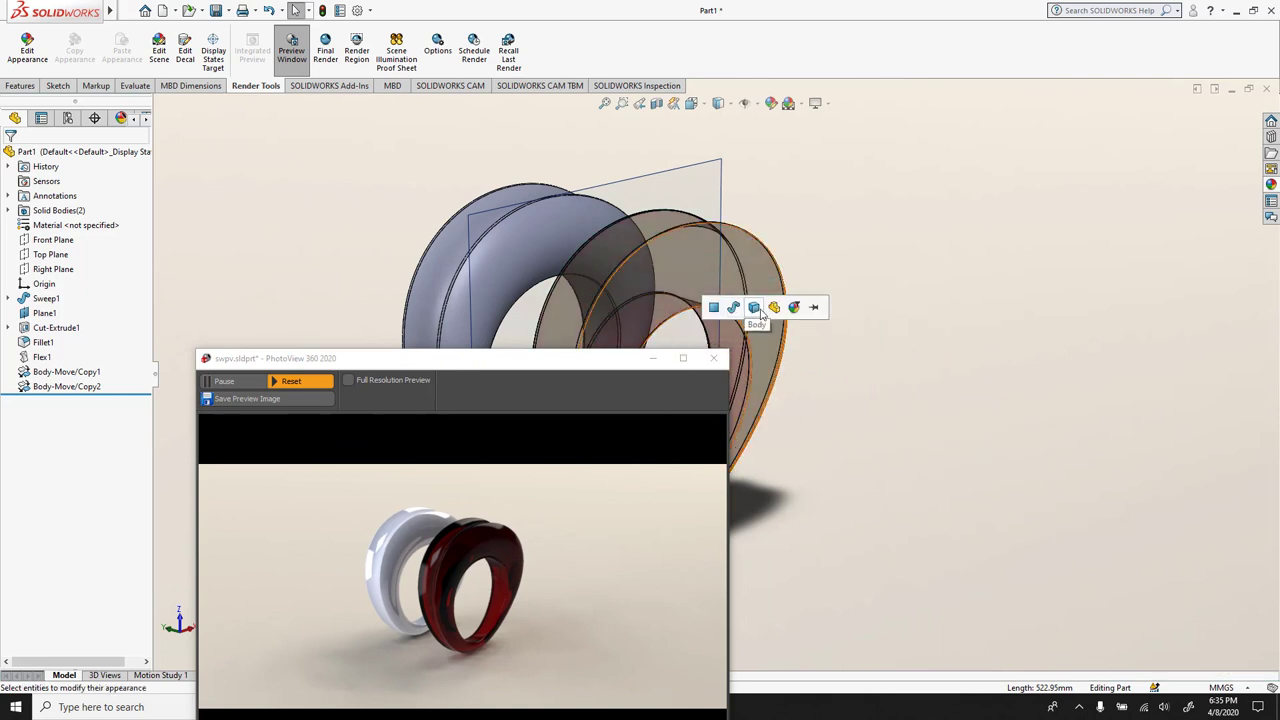
left_click(773, 309)
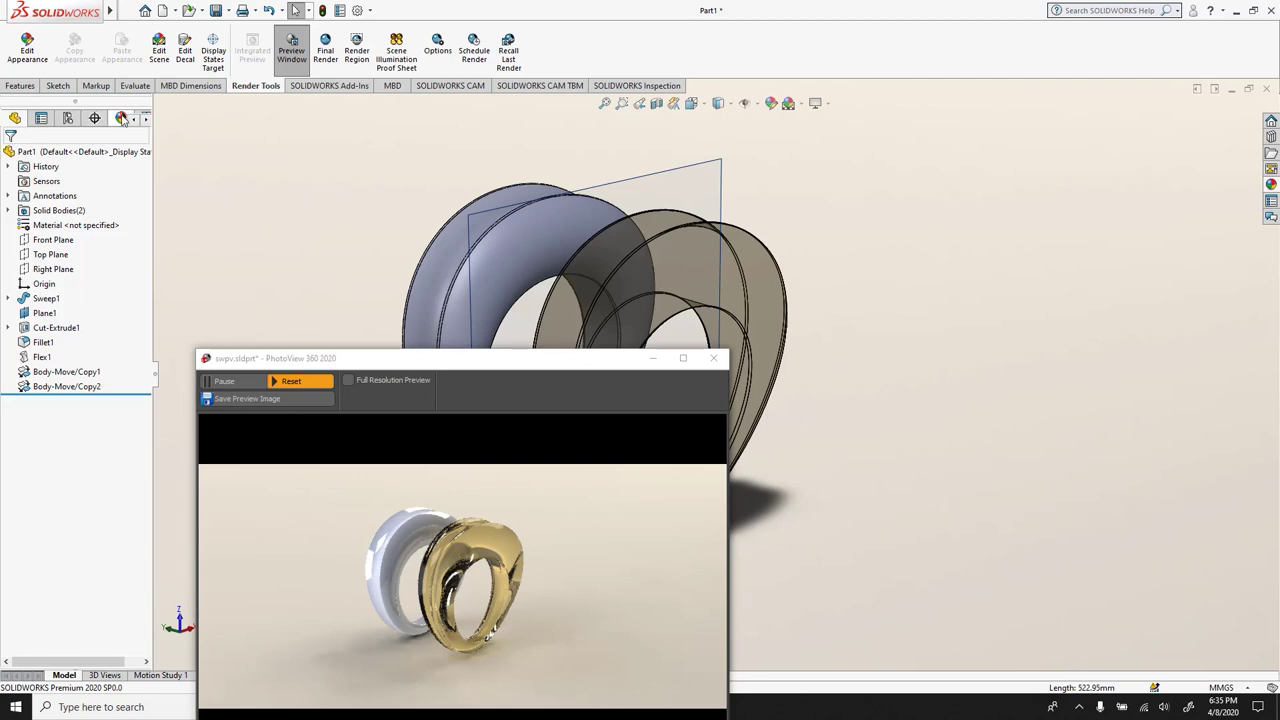
left_click(120, 118)
Recolour the white wine appearance pure red, then set HSV to 0, 90, 79
left_click(52, 197)
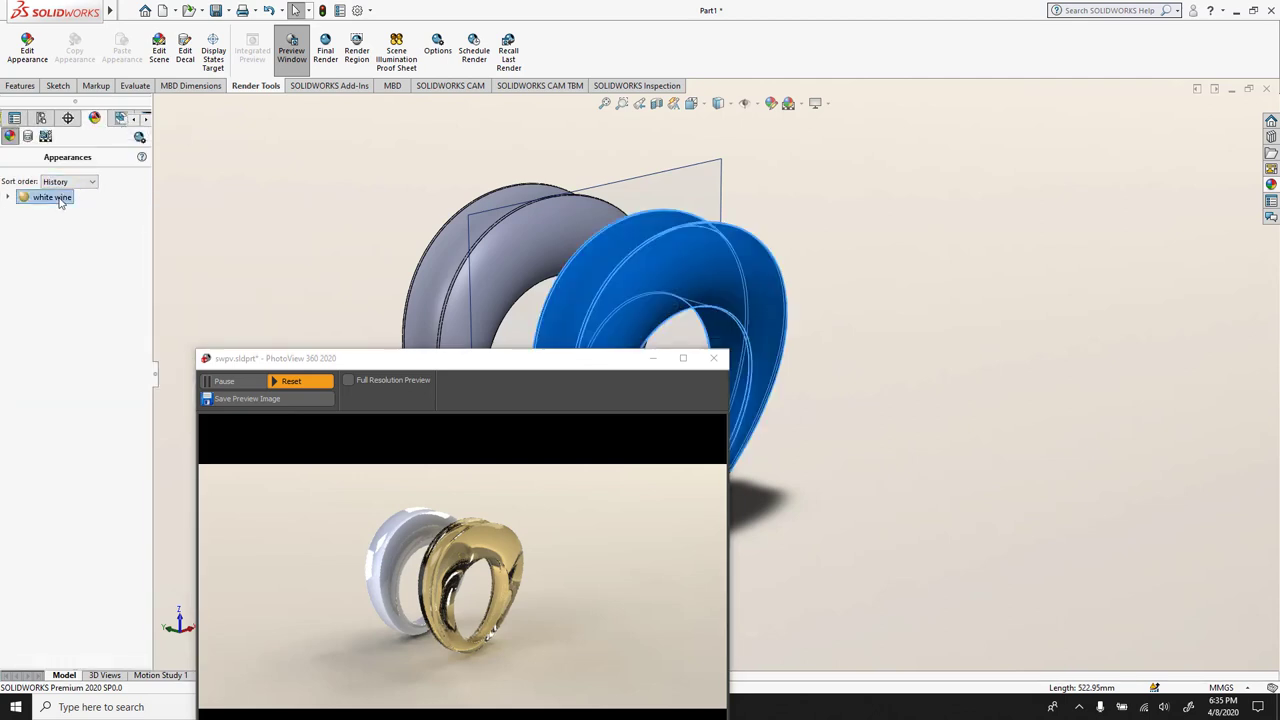
left_click_drag(343, 358, 527, 132)
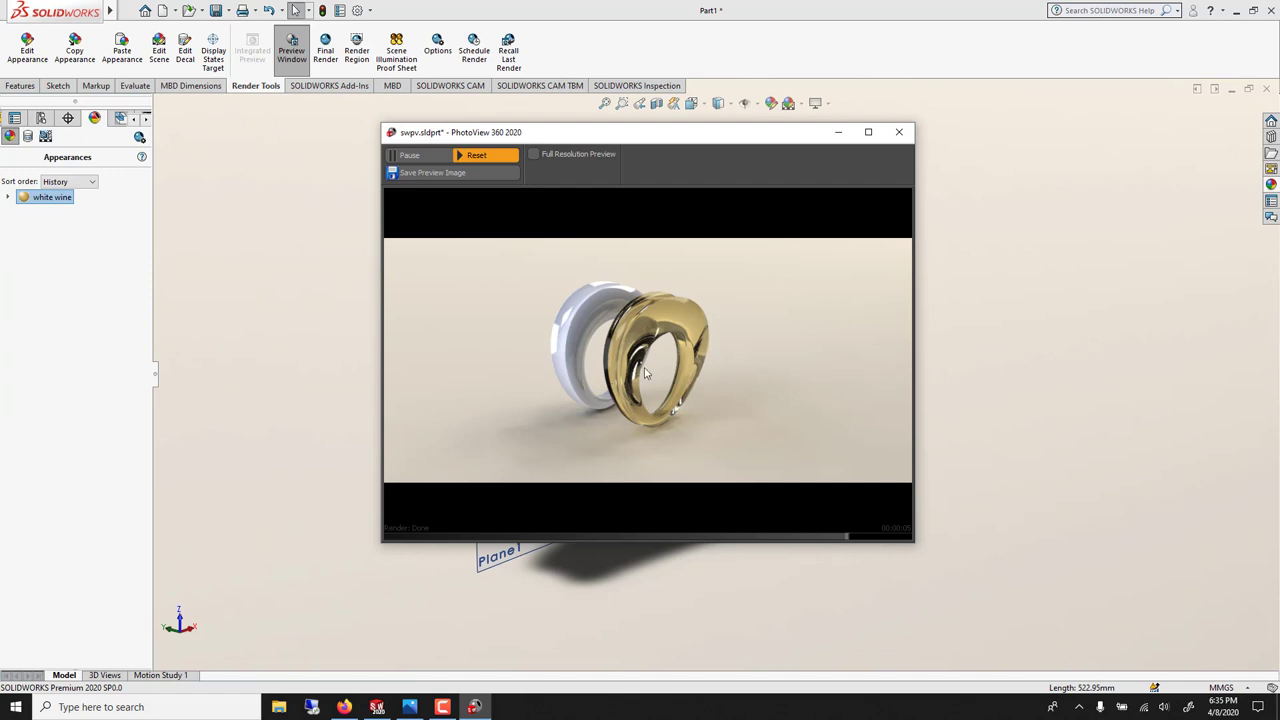
right_click(28, 197)
key("Escape")
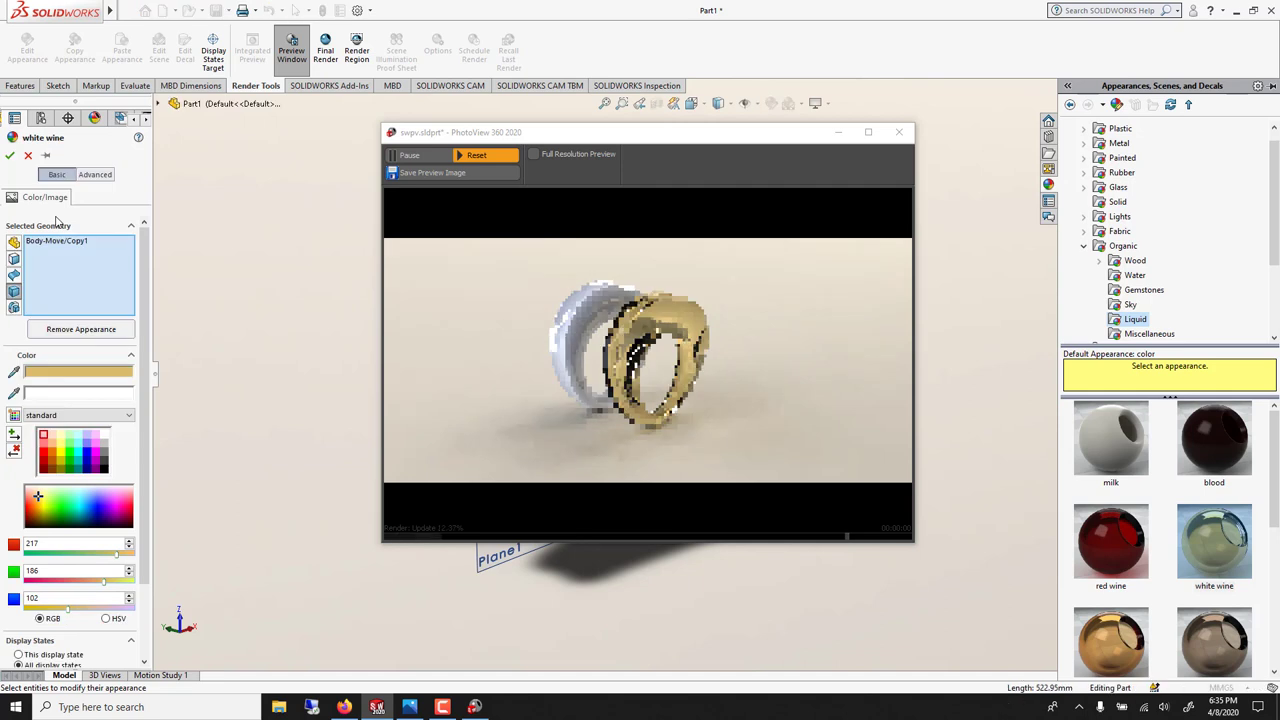
left_click(72, 373)
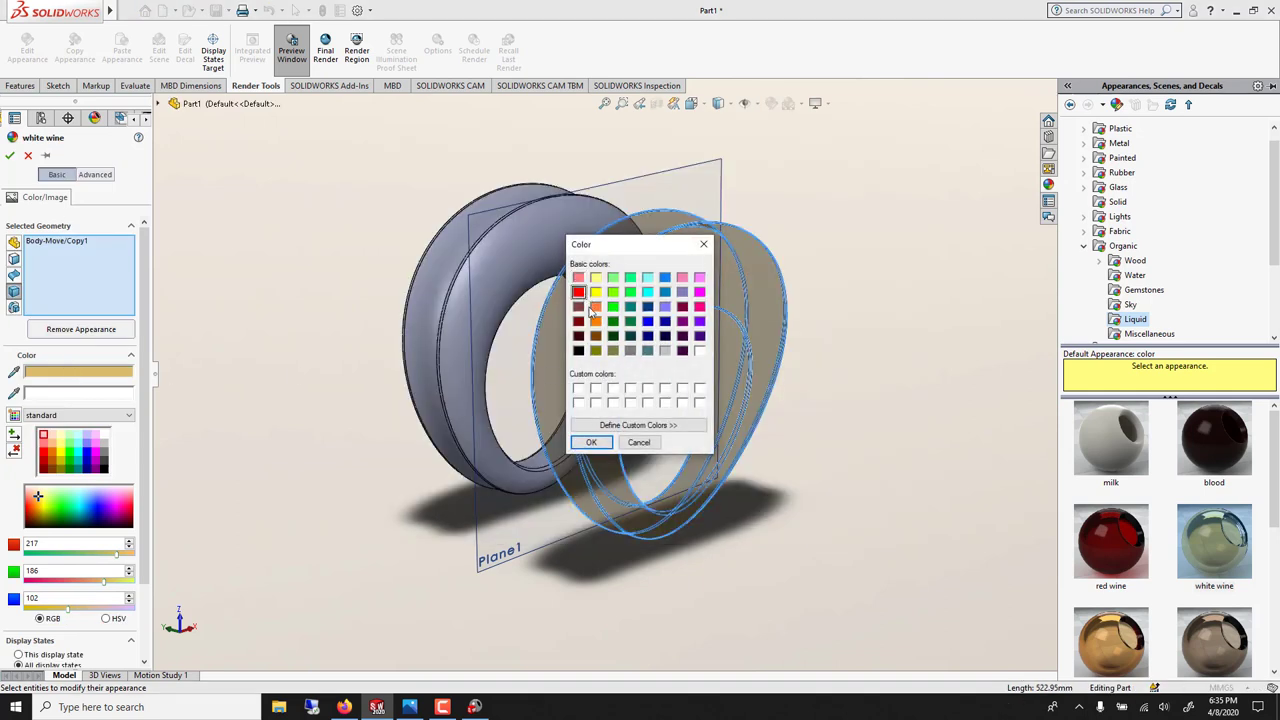
left_click(607, 442)
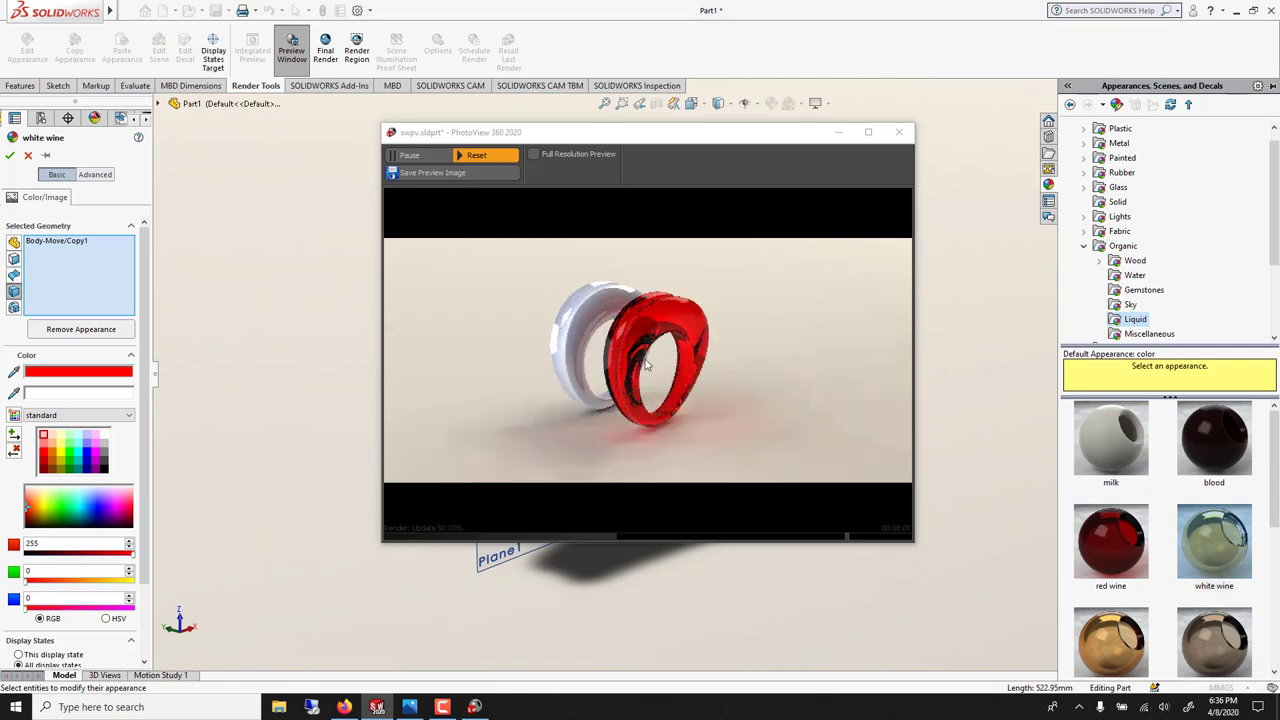
left_click(106, 619)
left_click(111, 607)
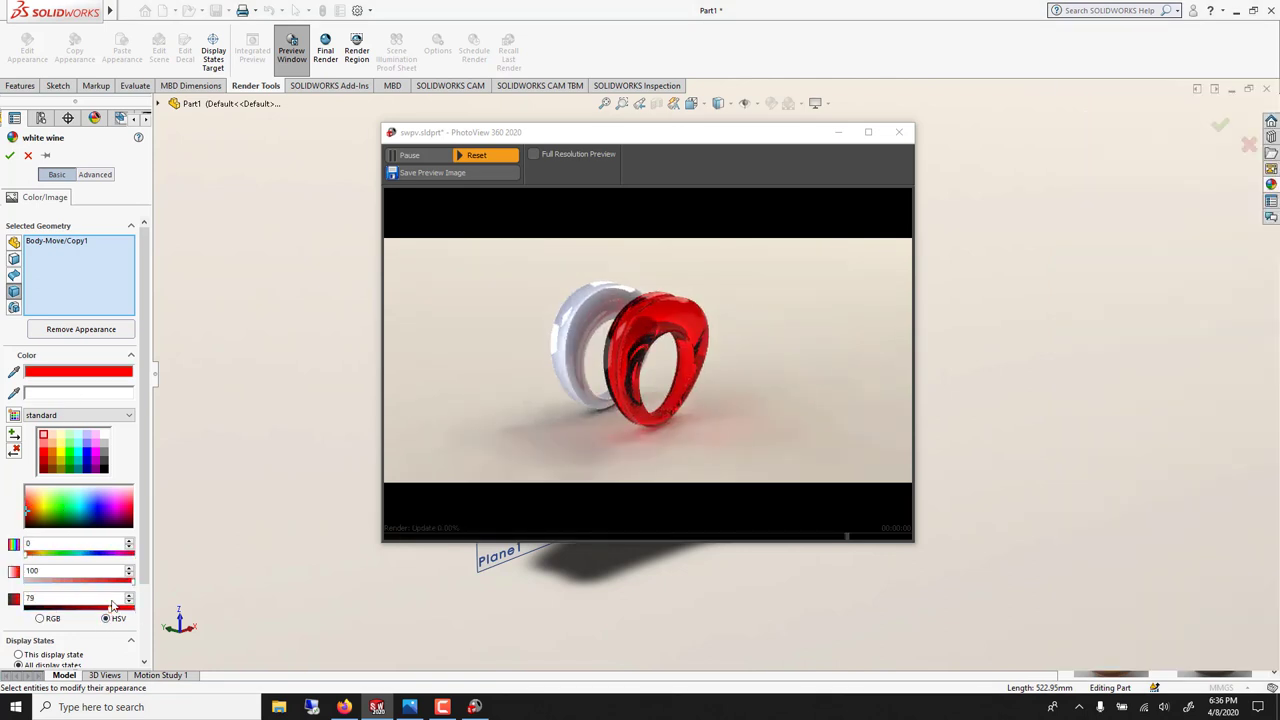
left_click(125, 581)
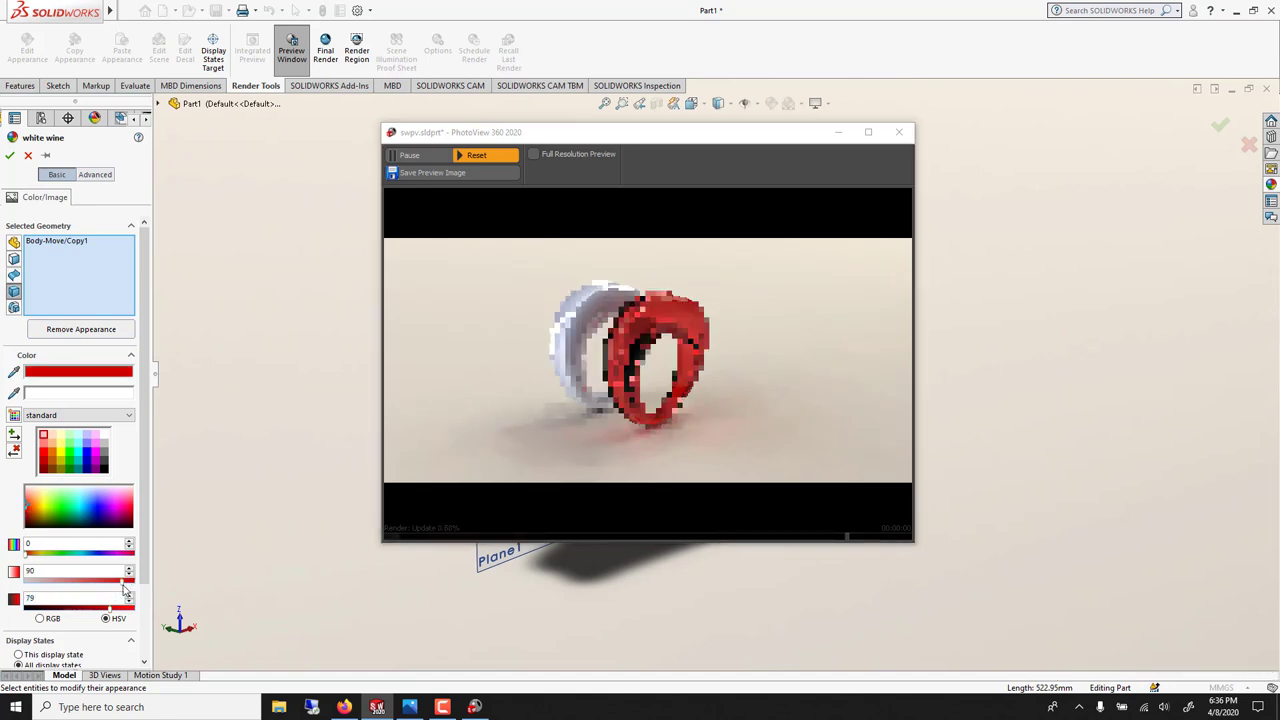
Set the Illumination index of refraction to 1.20 and accept the appearance
left_click(94, 179)
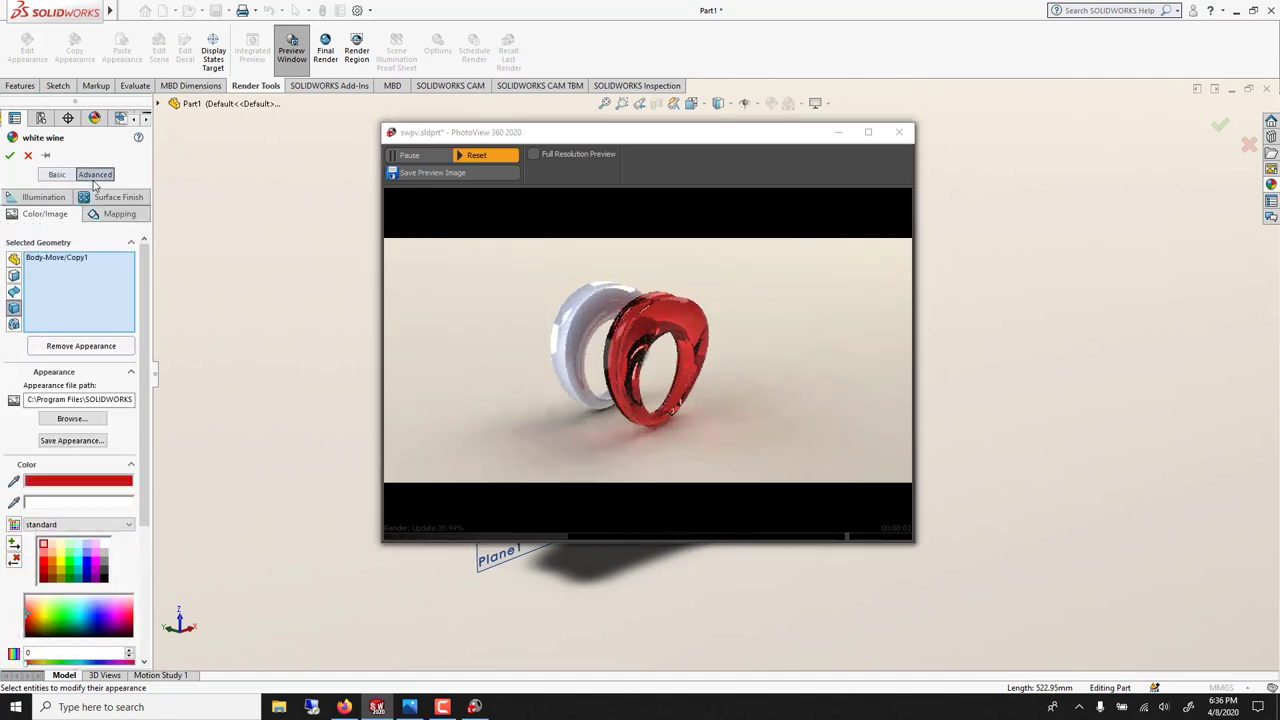
left_click(44, 197)
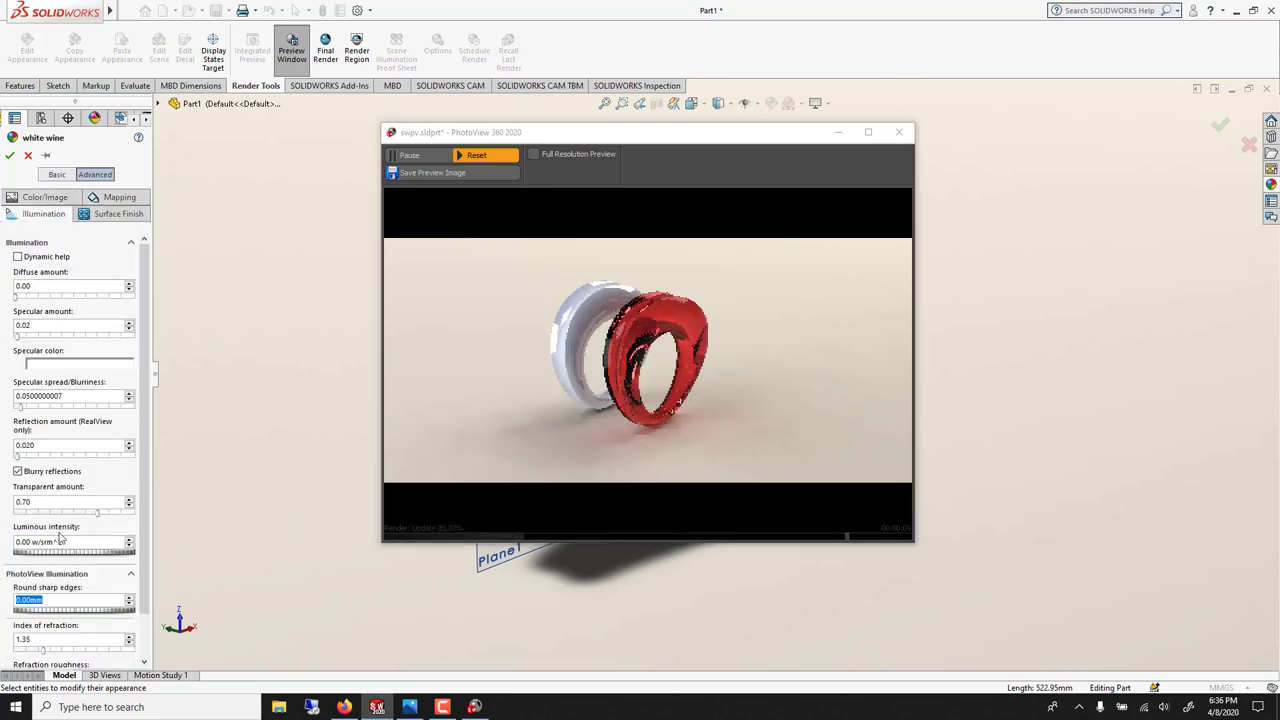
left_click(36, 641)
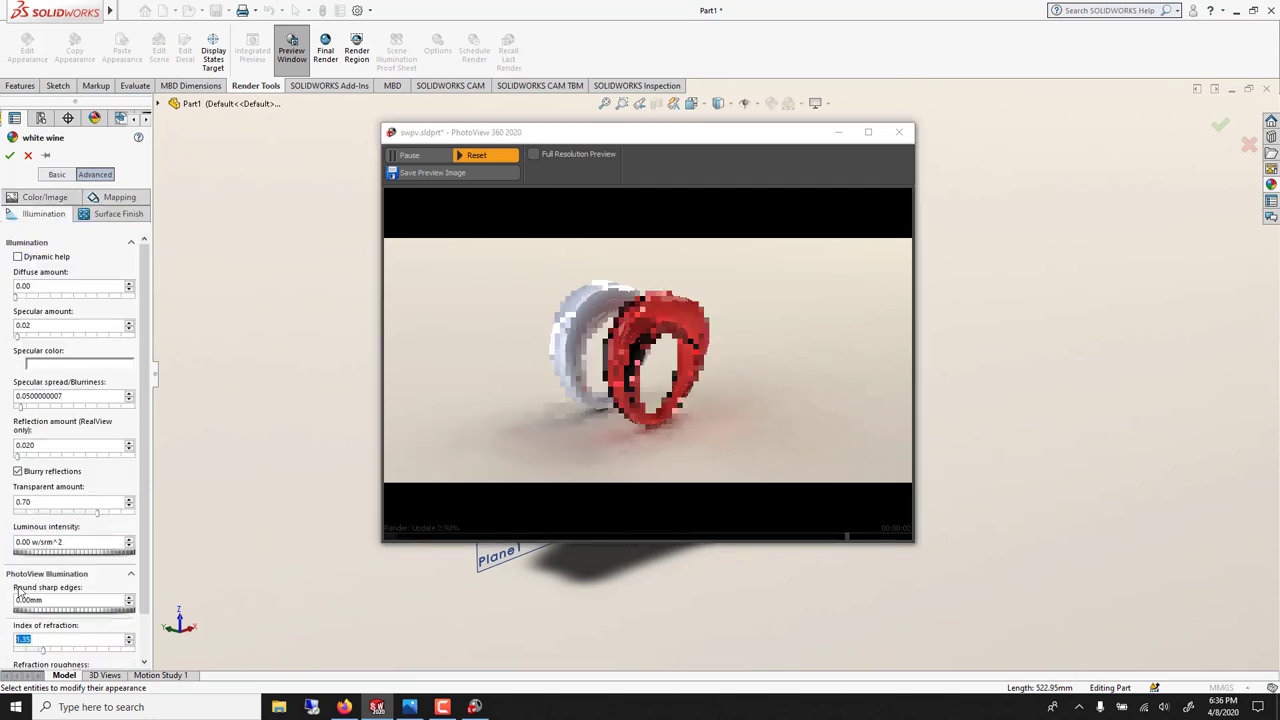
type("1.")
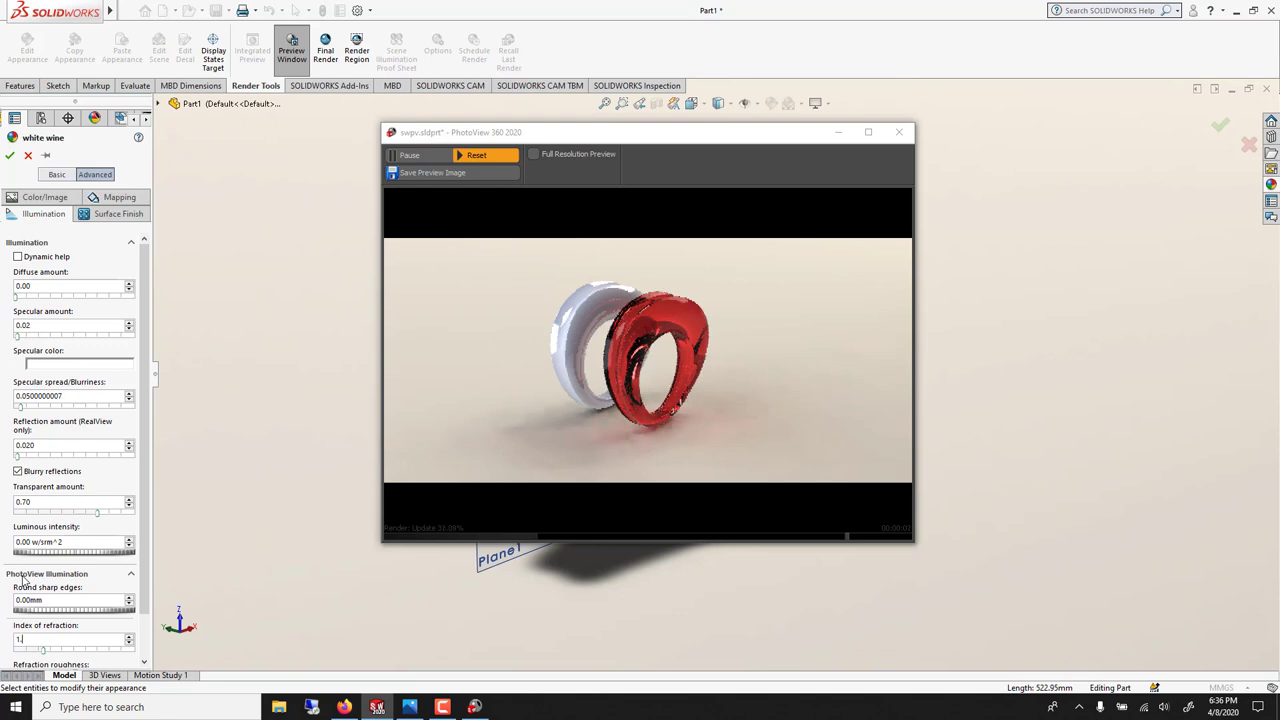
type("20")
key("Tab")
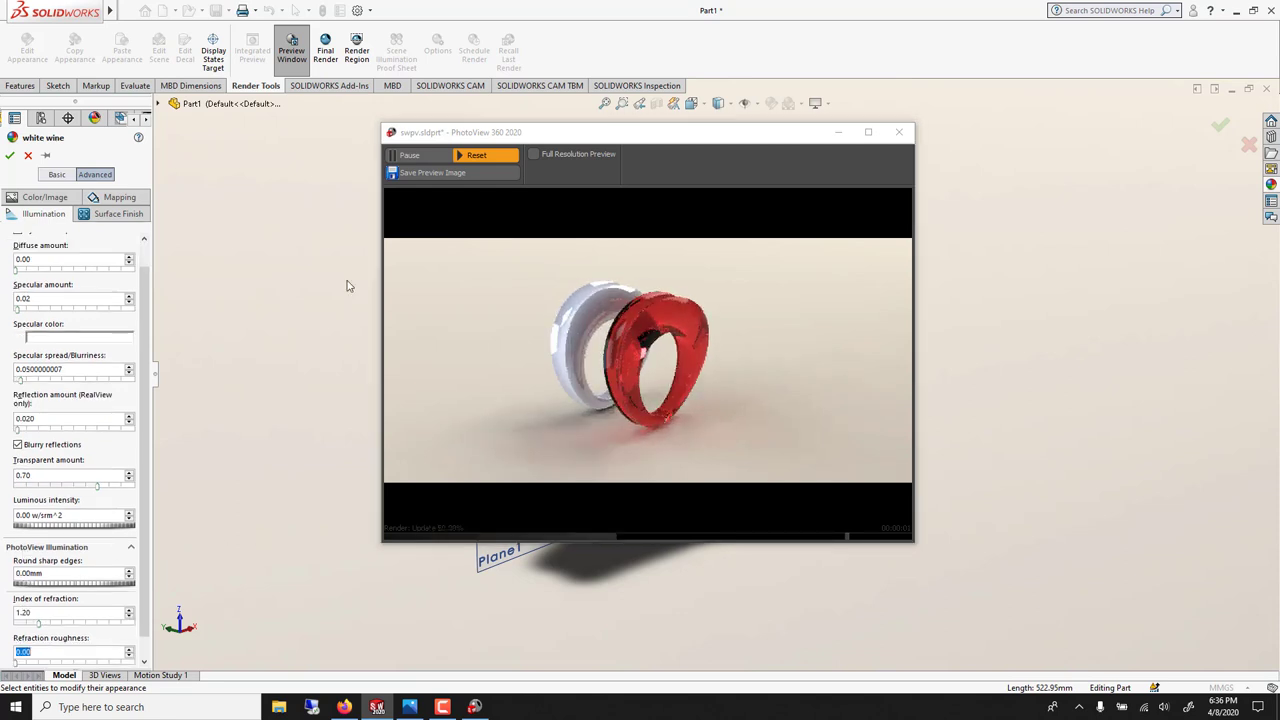
left_click(10, 155)
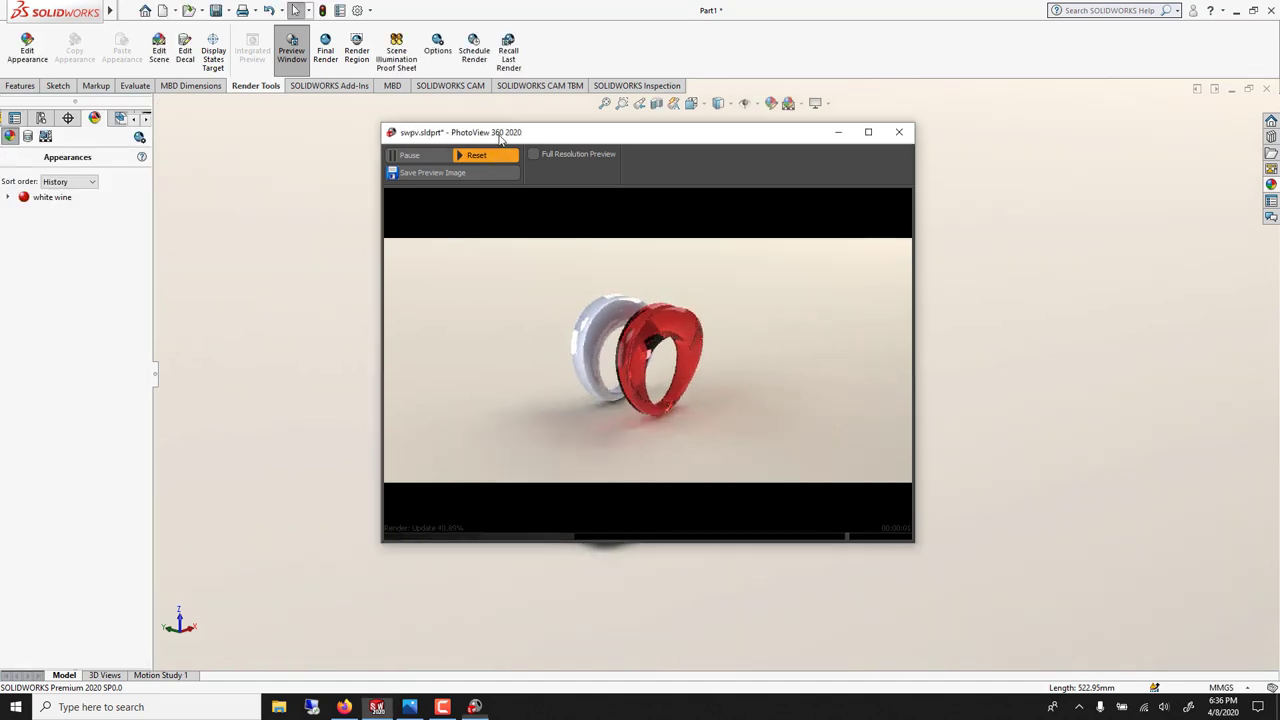
Apply Glass > Thick Gloss brown thick glass to the white ring's whole body
left_click_drag(503, 134, 713, 133)
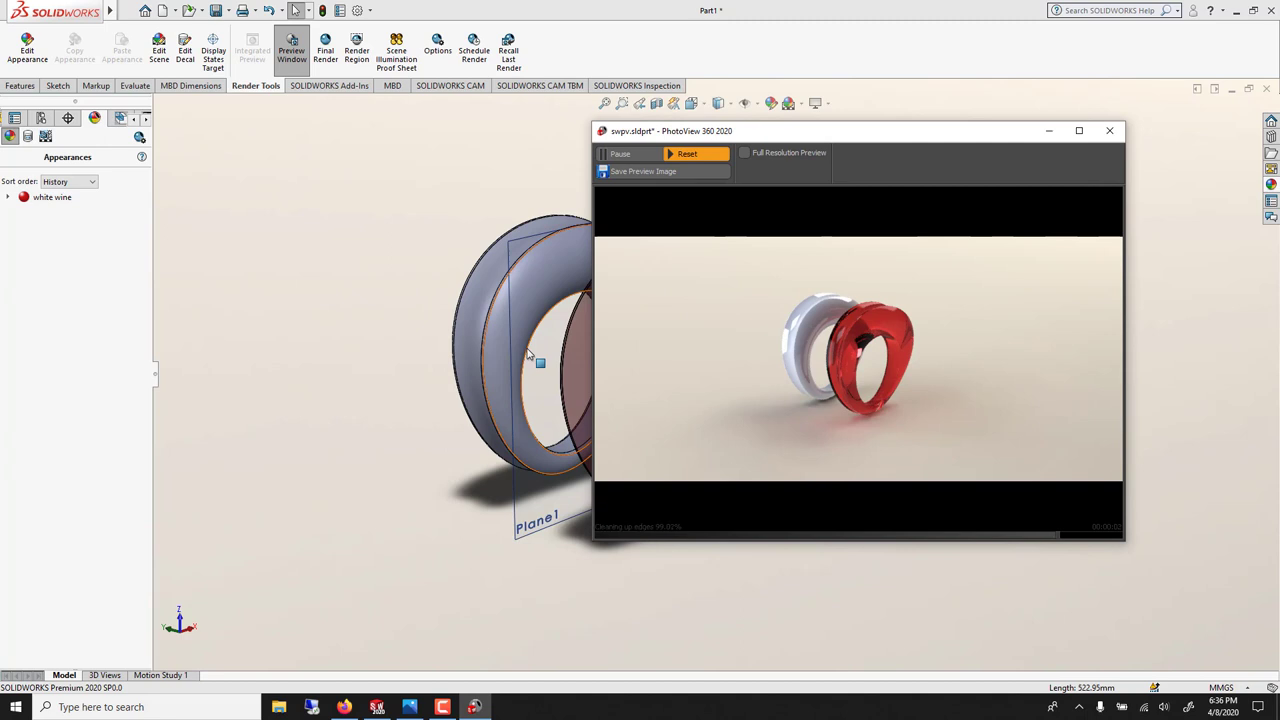
left_click(1271, 185)
left_click_drag(800, 131, 627, 200)
left_click(1084, 187)
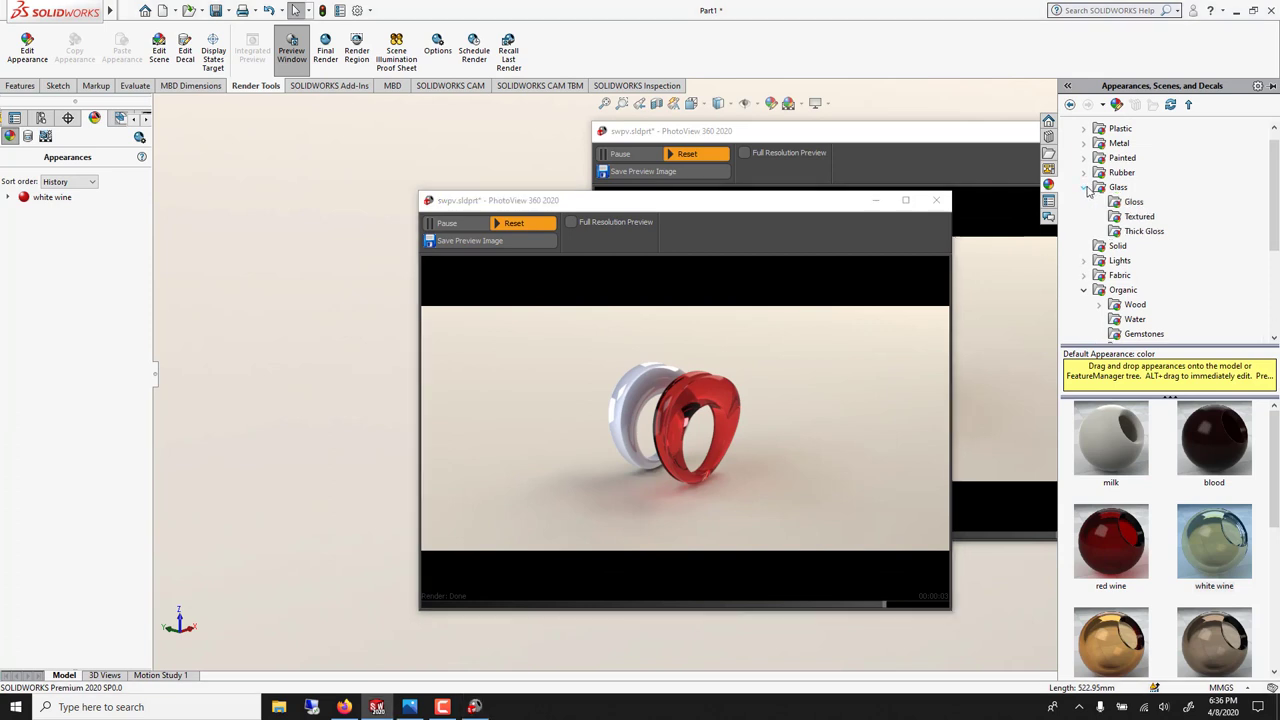
left_click_drag(797, 201, 940, 122)
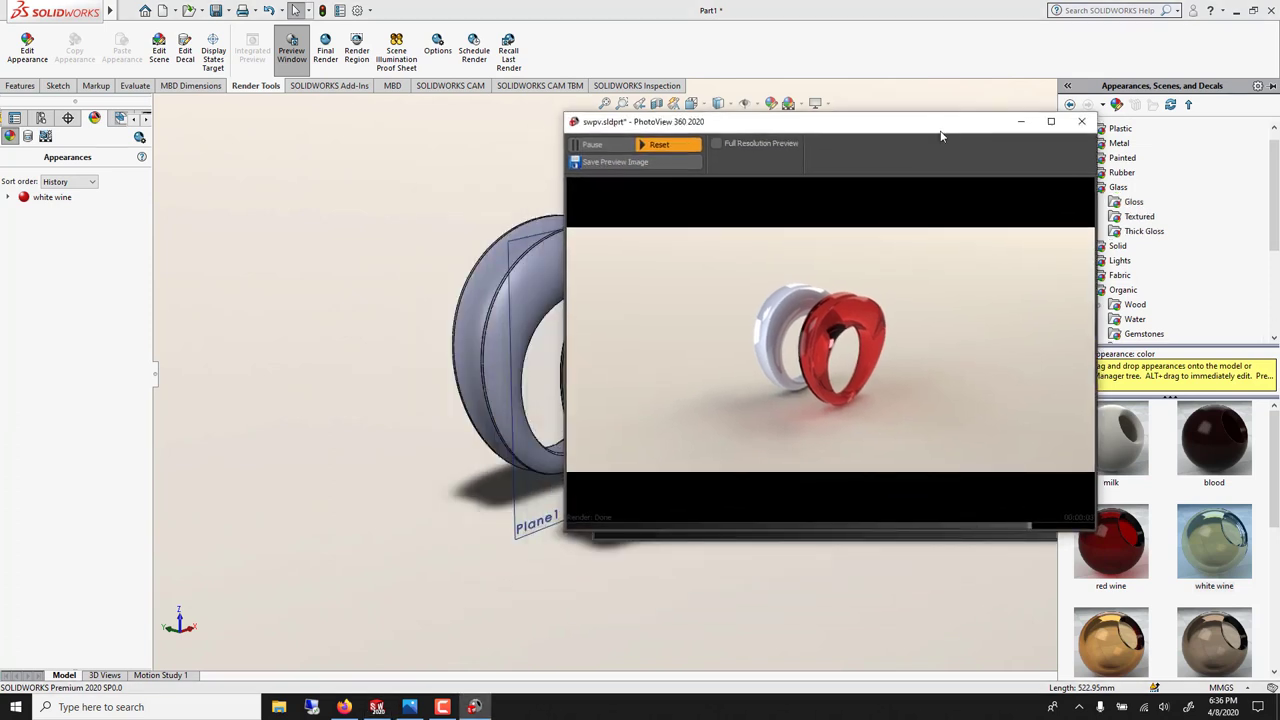
left_click(1150, 232)
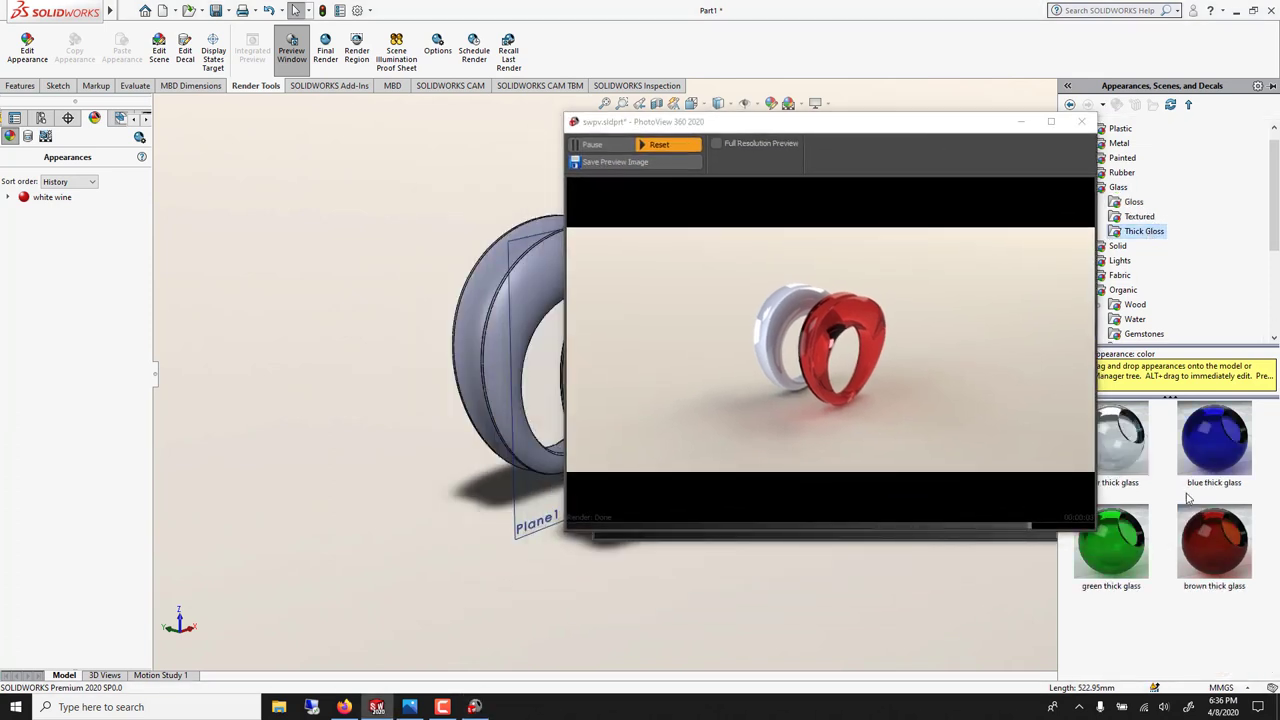
left_click_drag(1205, 550, 487, 340)
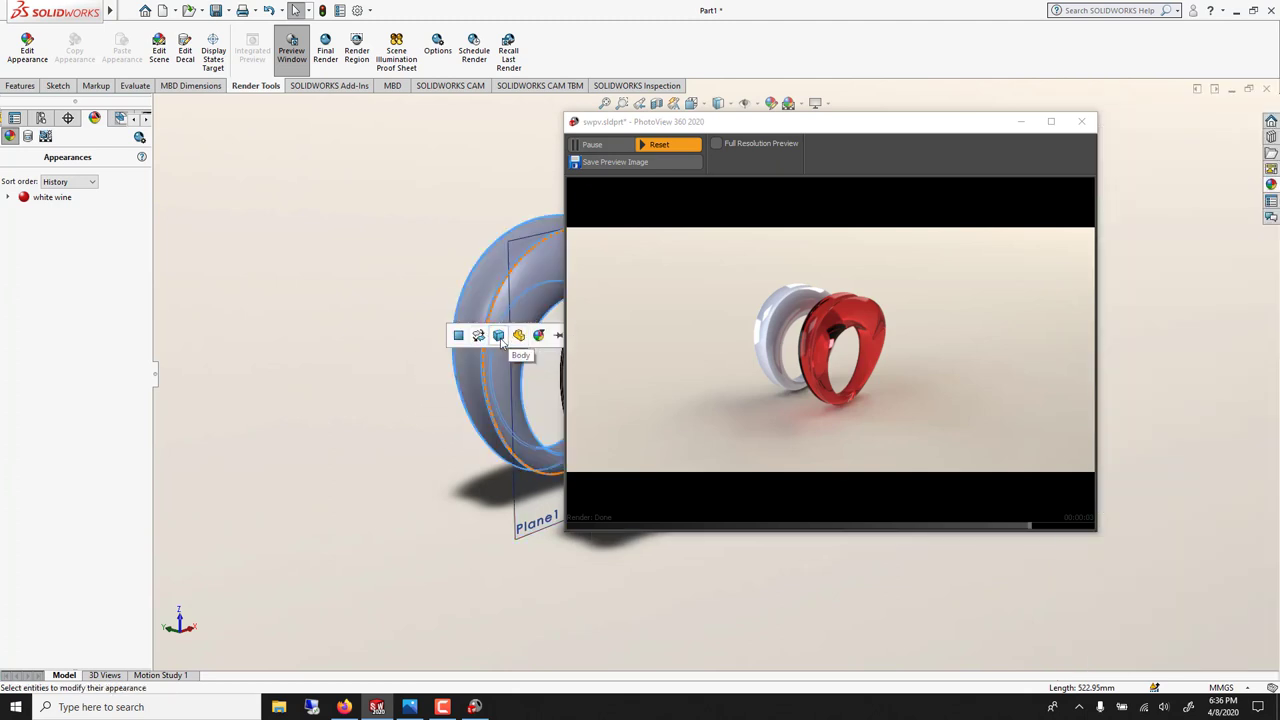
left_click(500, 337)
middle_click_drag(510, 350, 609, 357)
scroll(534, 434, "down", 5)
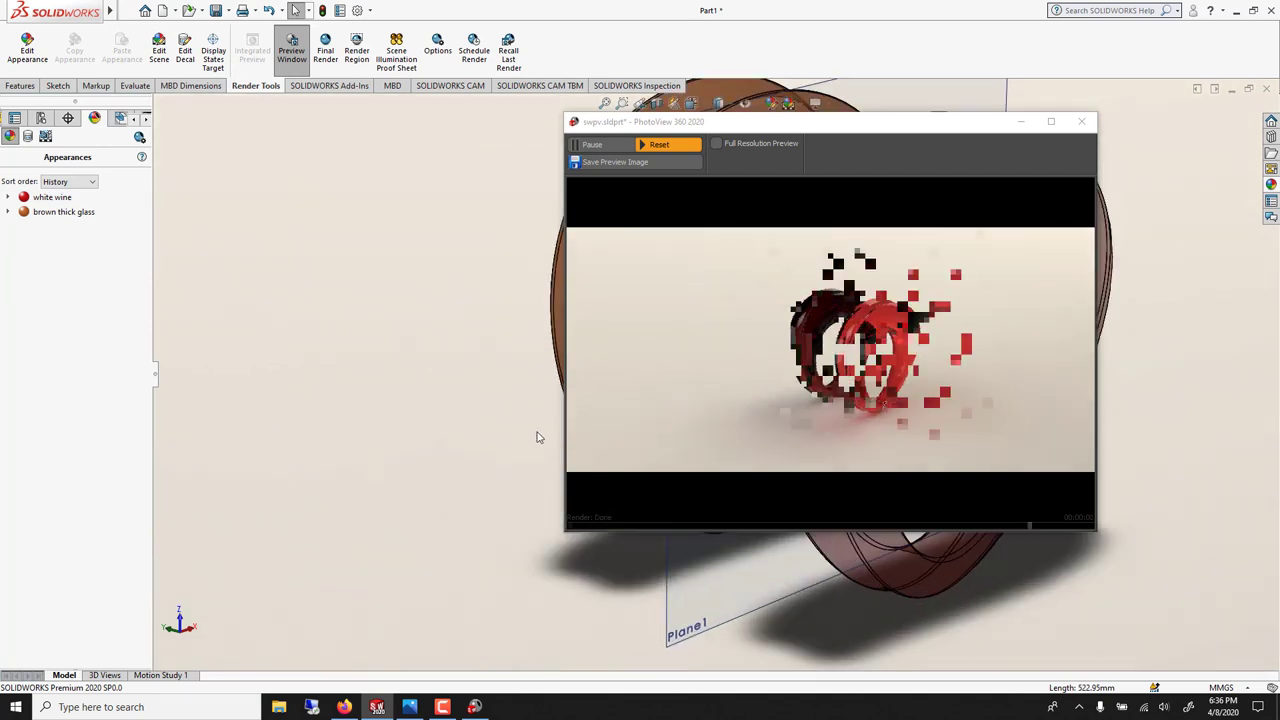
left_click_drag(751, 133, 65, 150)
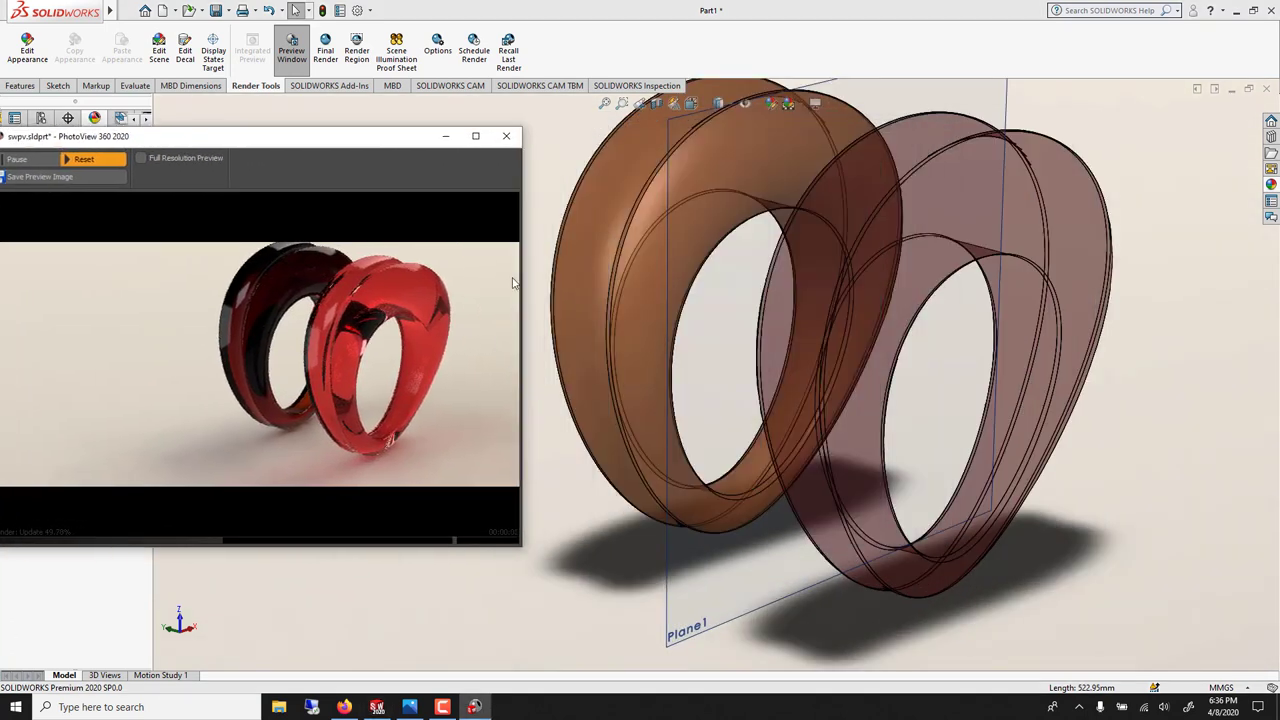
left_click_drag(332, 147, 472, 196)
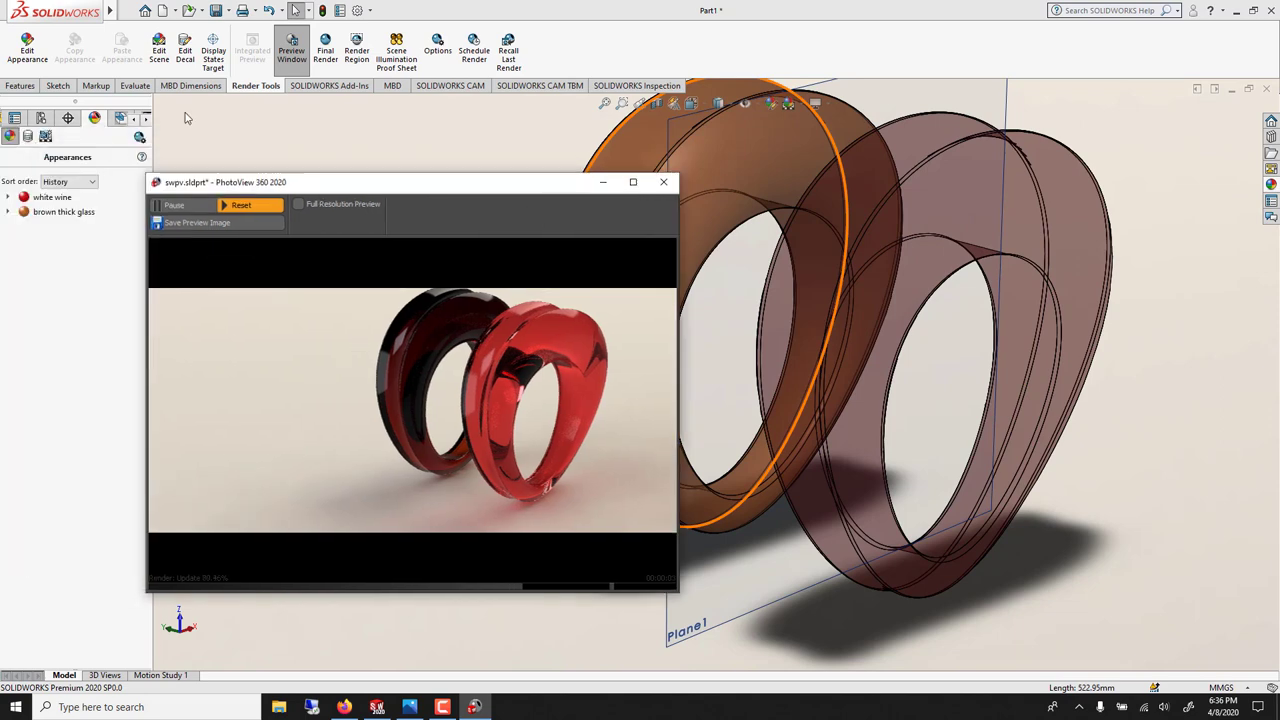
Step the Edit Scene Advanced Environment Rotation up to 252.00deg and accept
left_click(160, 55)
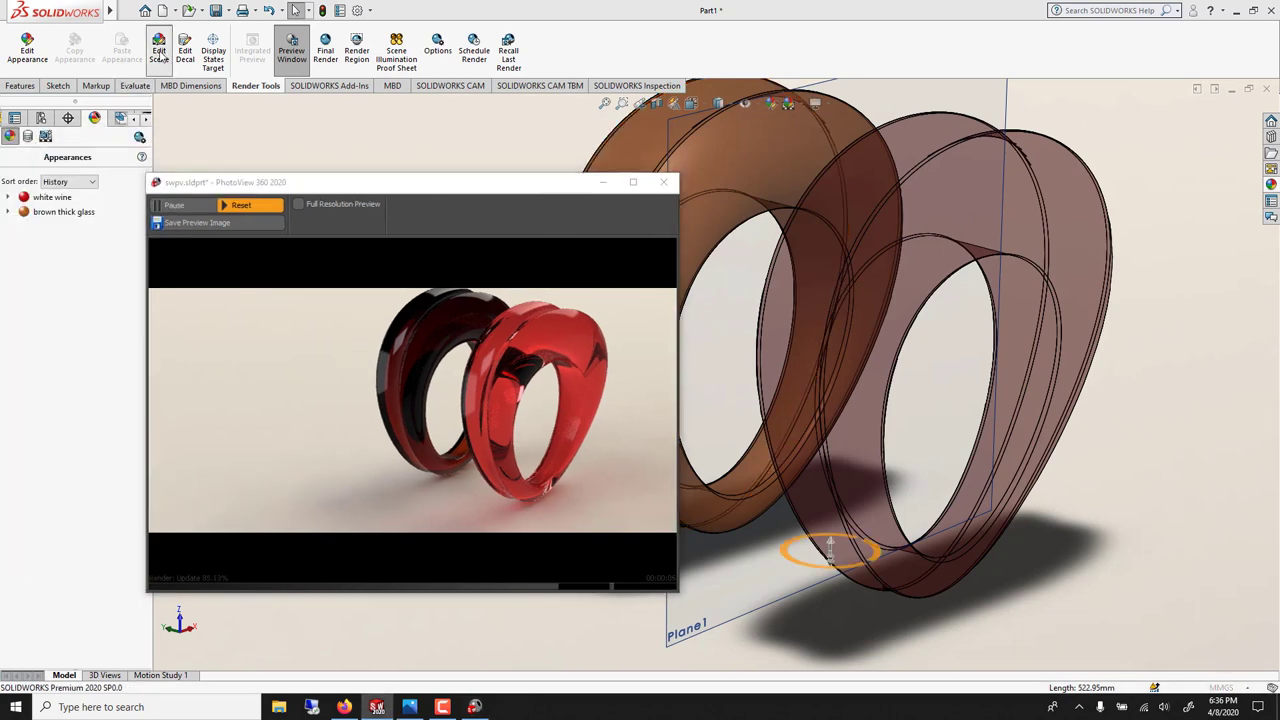
left_click(78, 197)
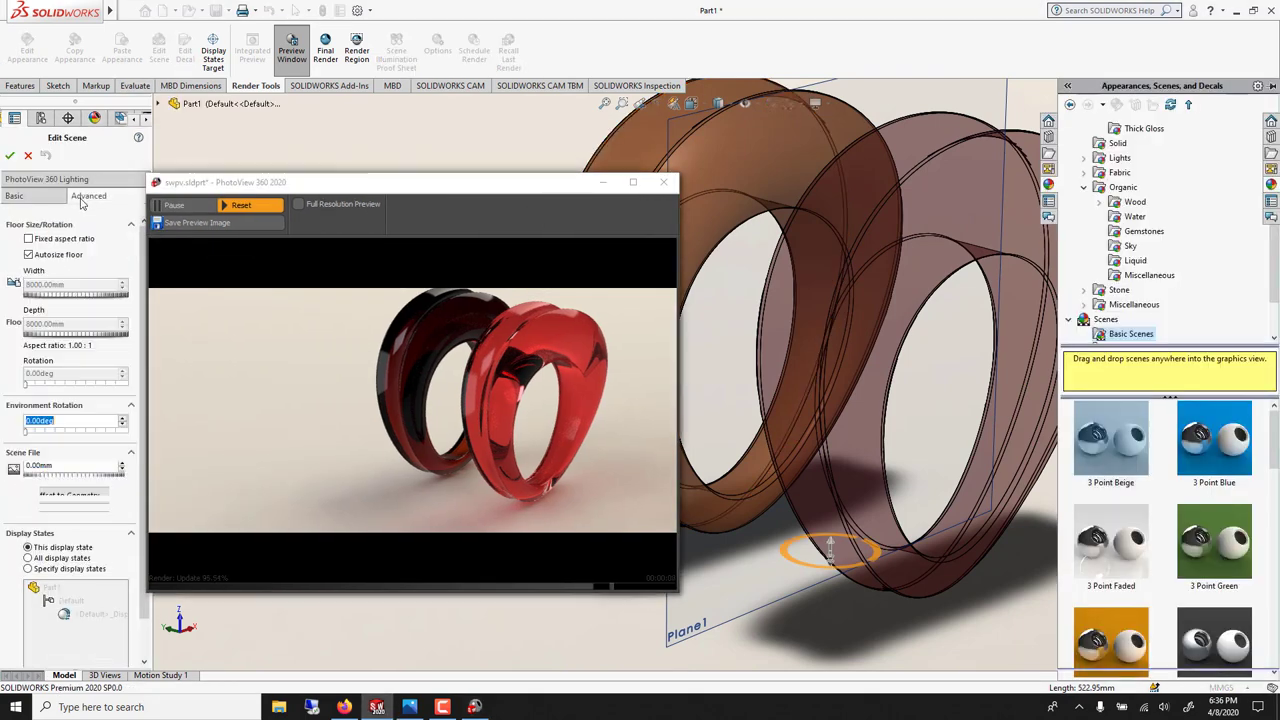
left_click(38, 436)
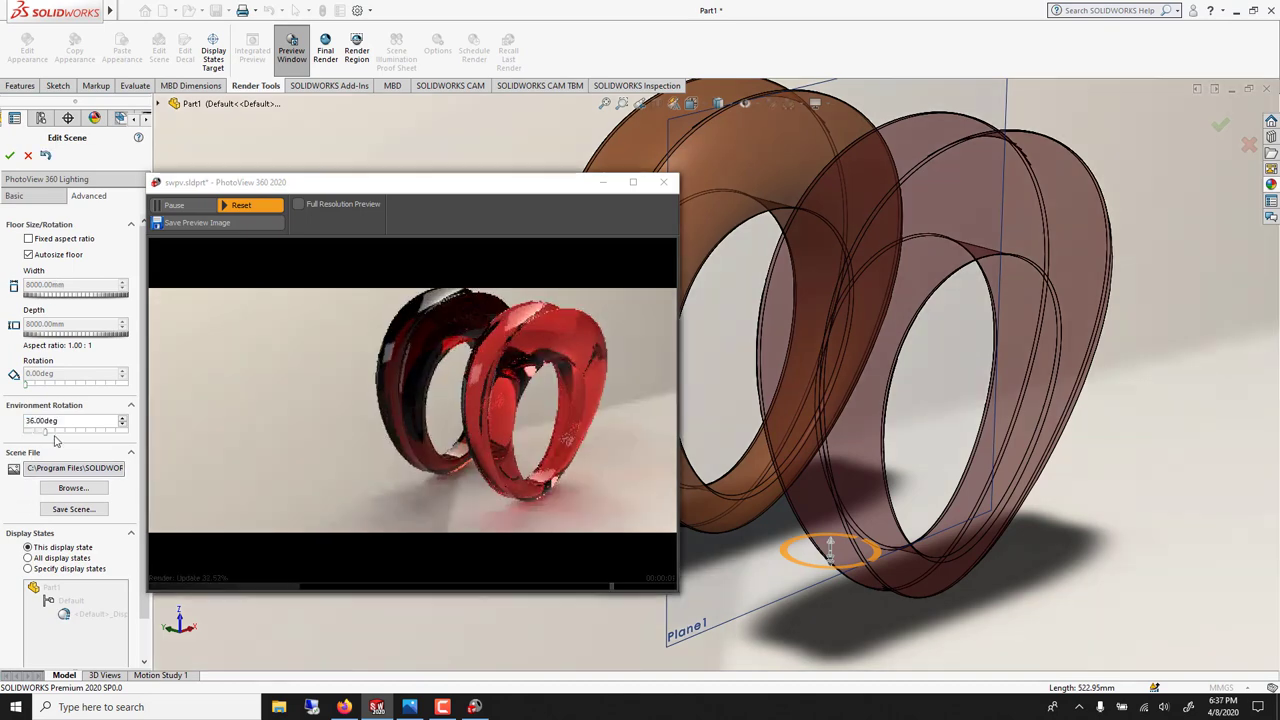
left_click(55, 440)
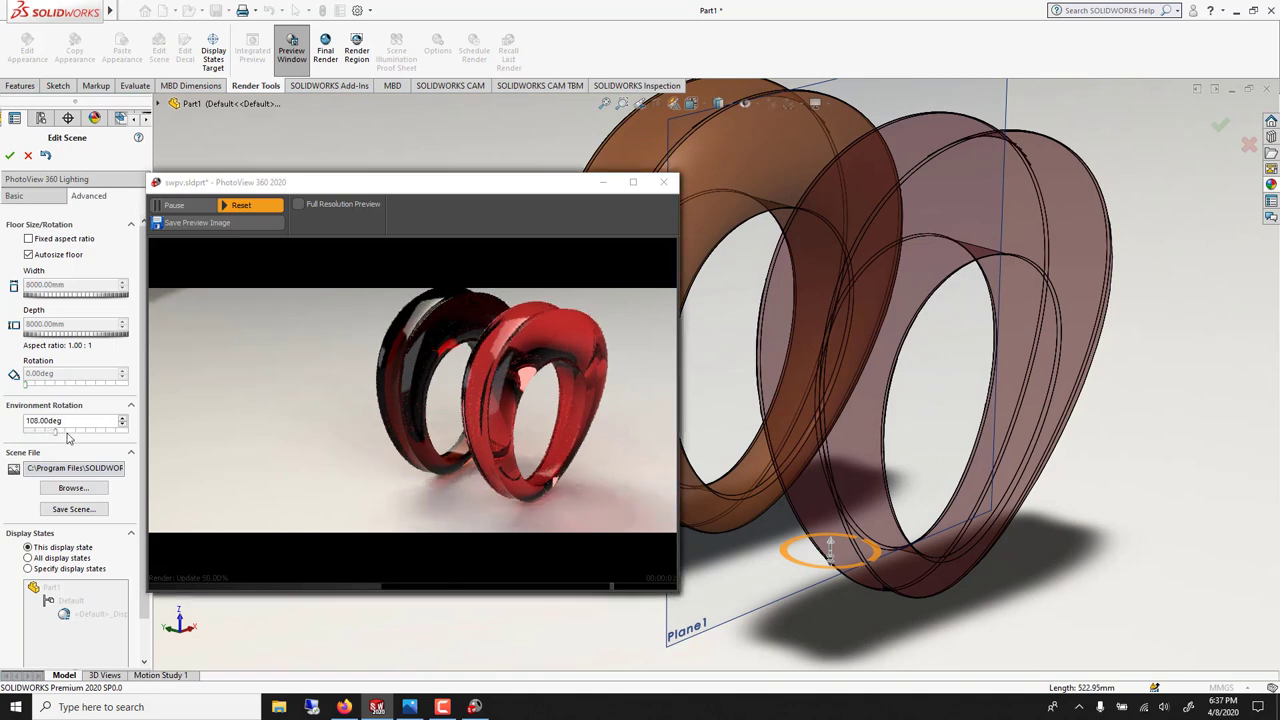
left_click(85, 437)
left_click(97, 435)
left_click(97, 435)
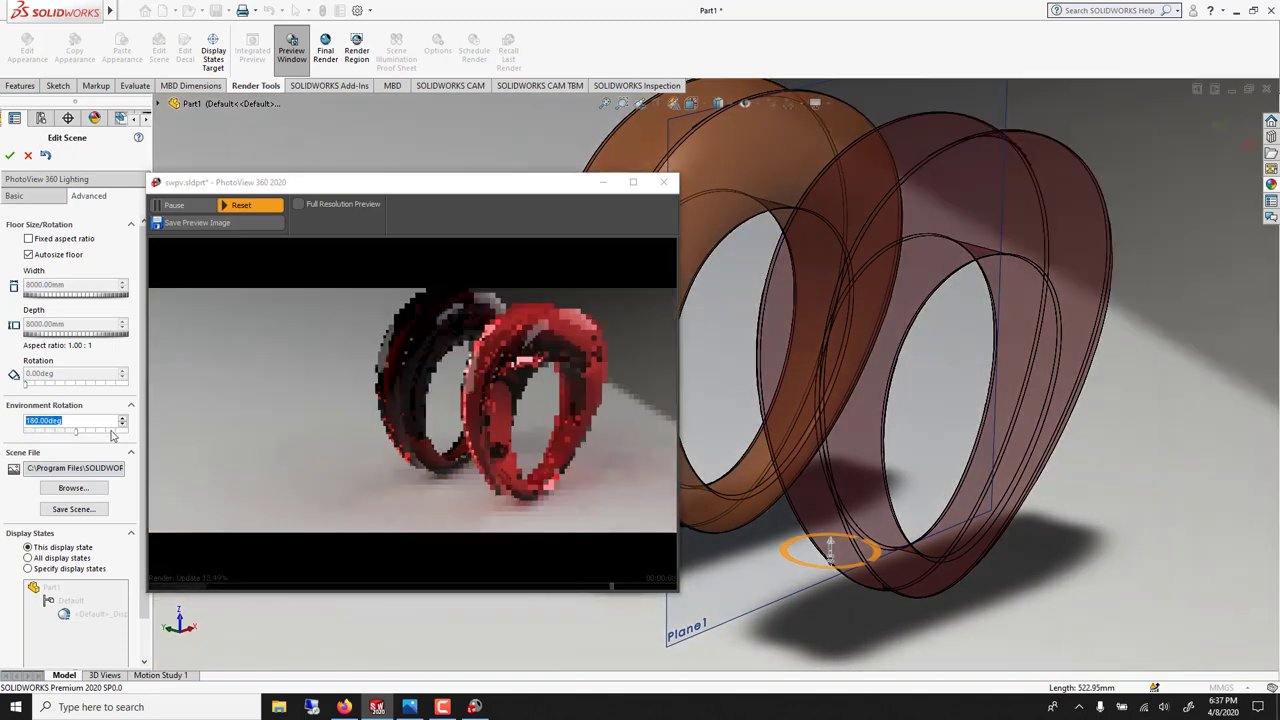
left_click(112, 437)
left_click(112, 437)
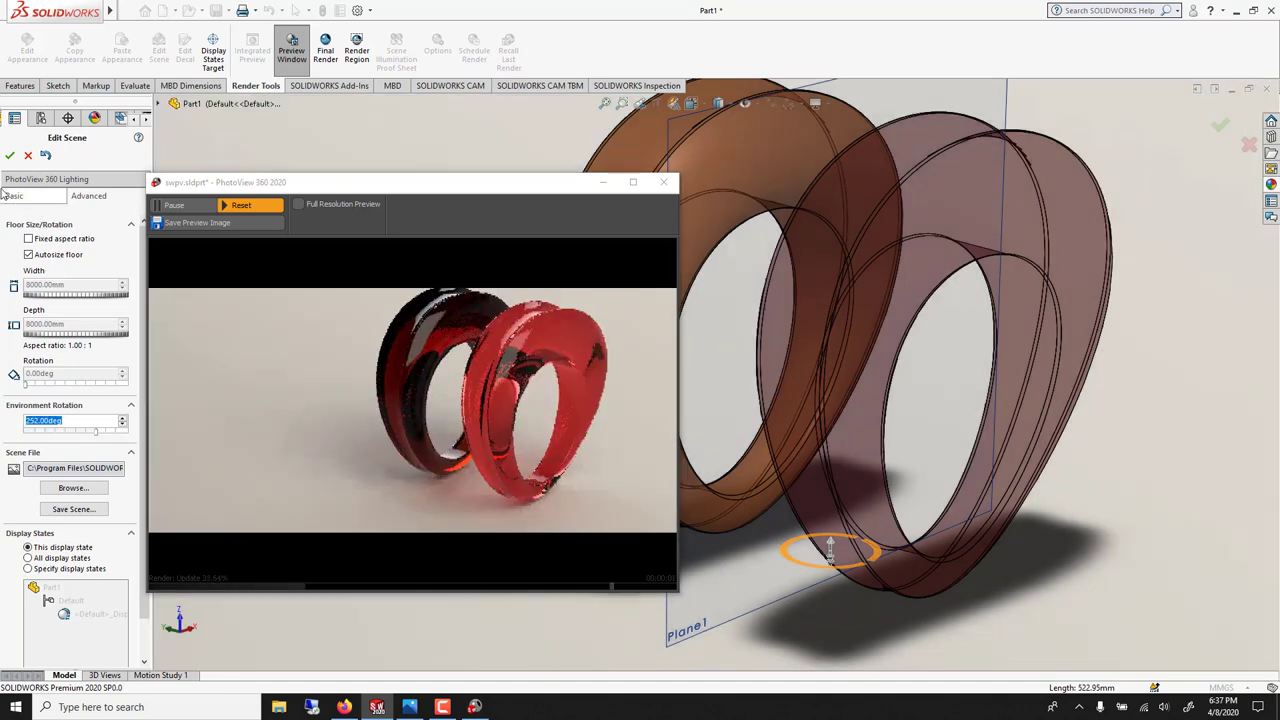
left_click(7, 156)
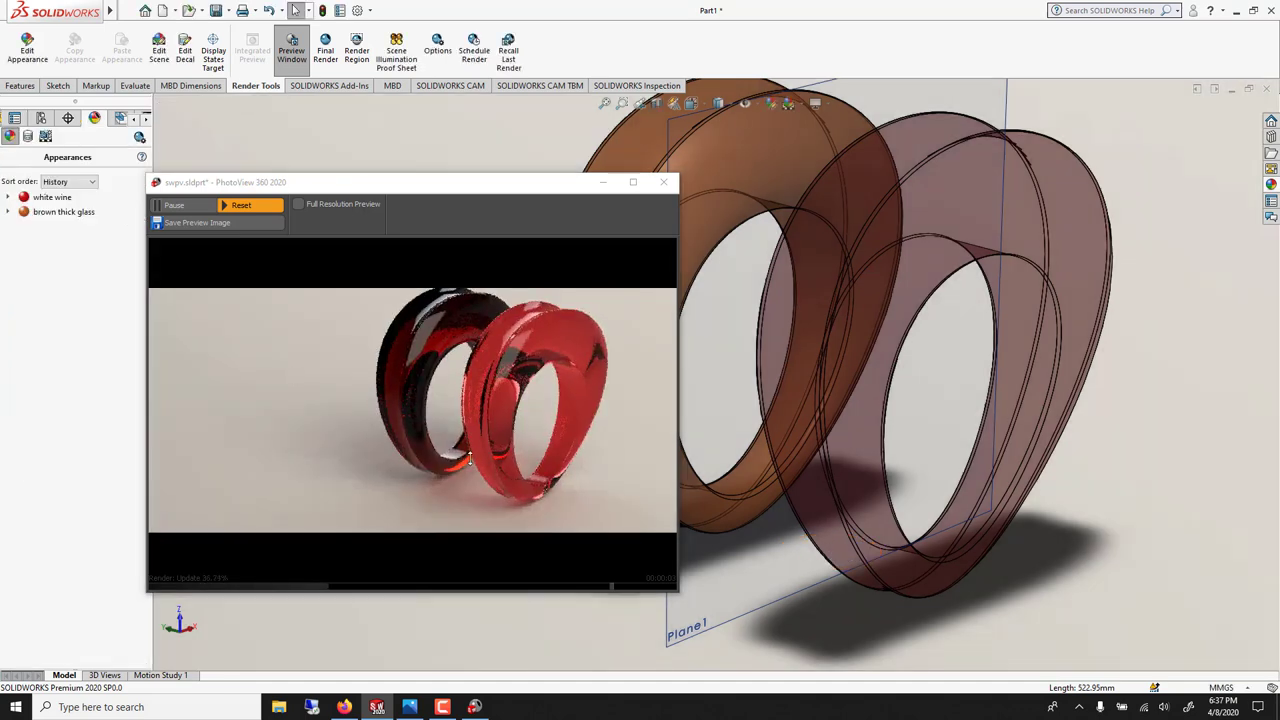
left_click_drag(417, 188, 417, 120)
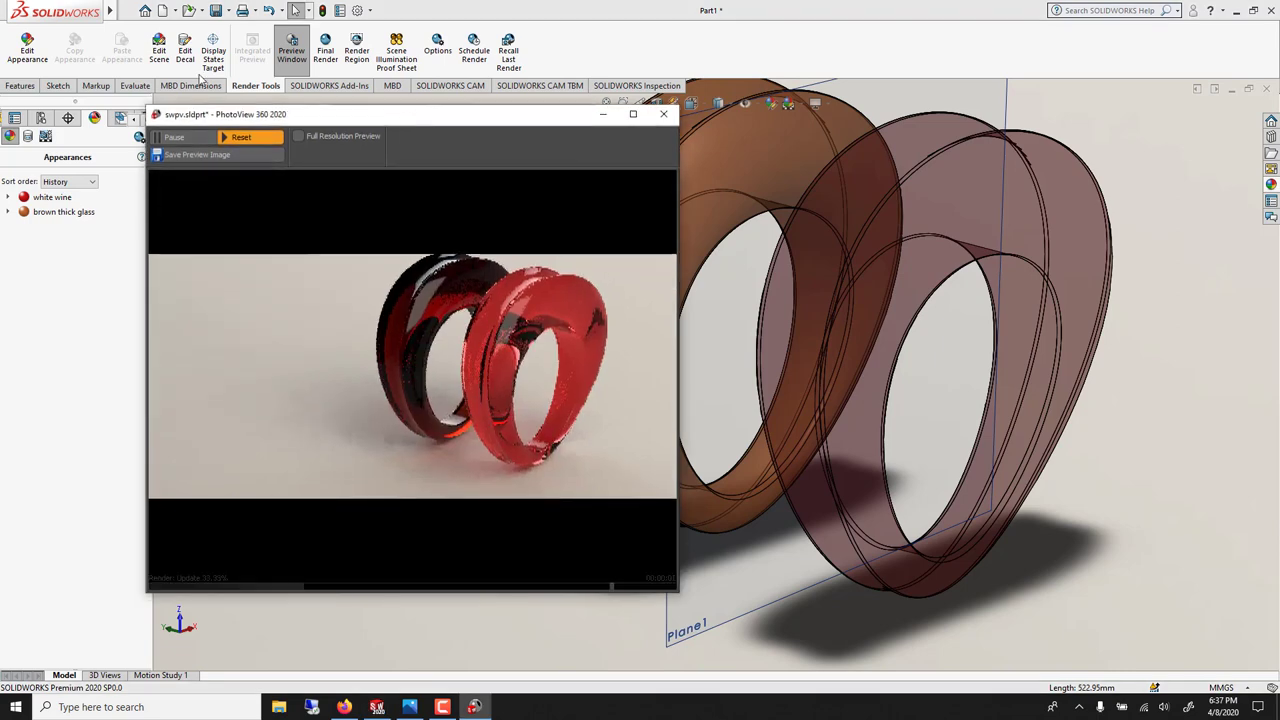
Adjust the number of reflections and refractions in PhotoView 360 Options
left_click(437, 47)
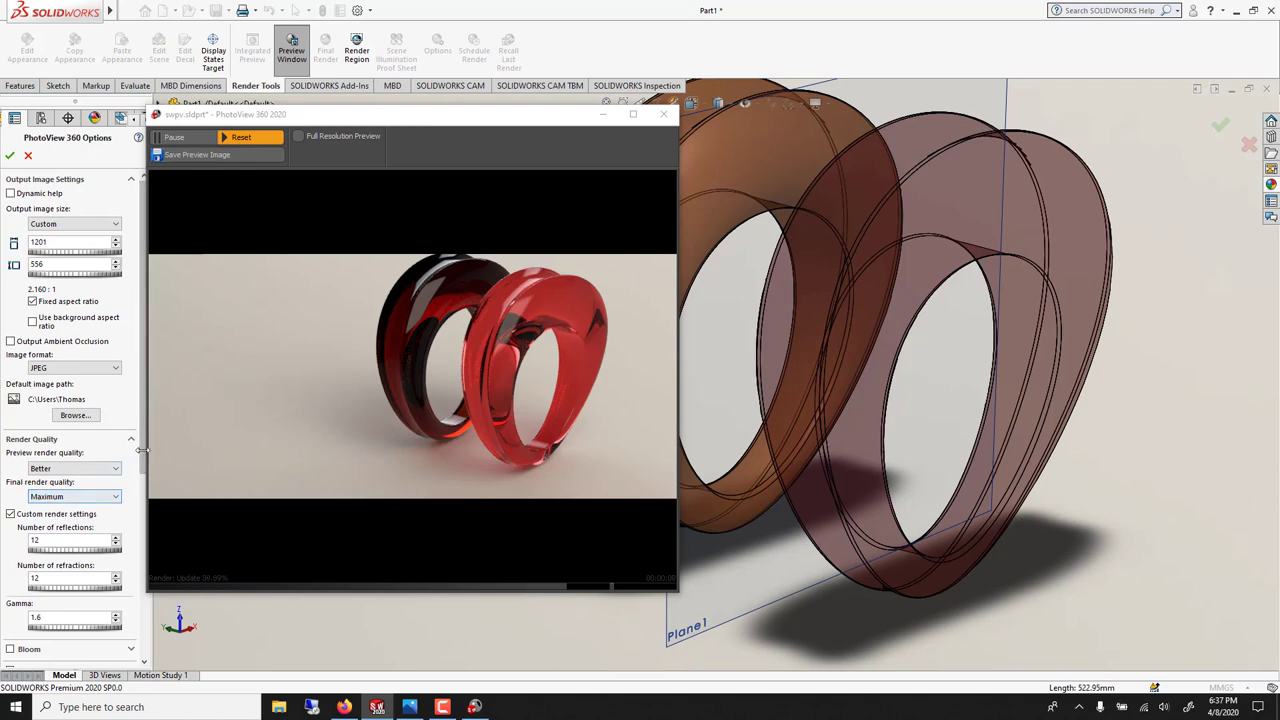
left_click(70, 541)
left_click_drag(70, 541, 4, 544)
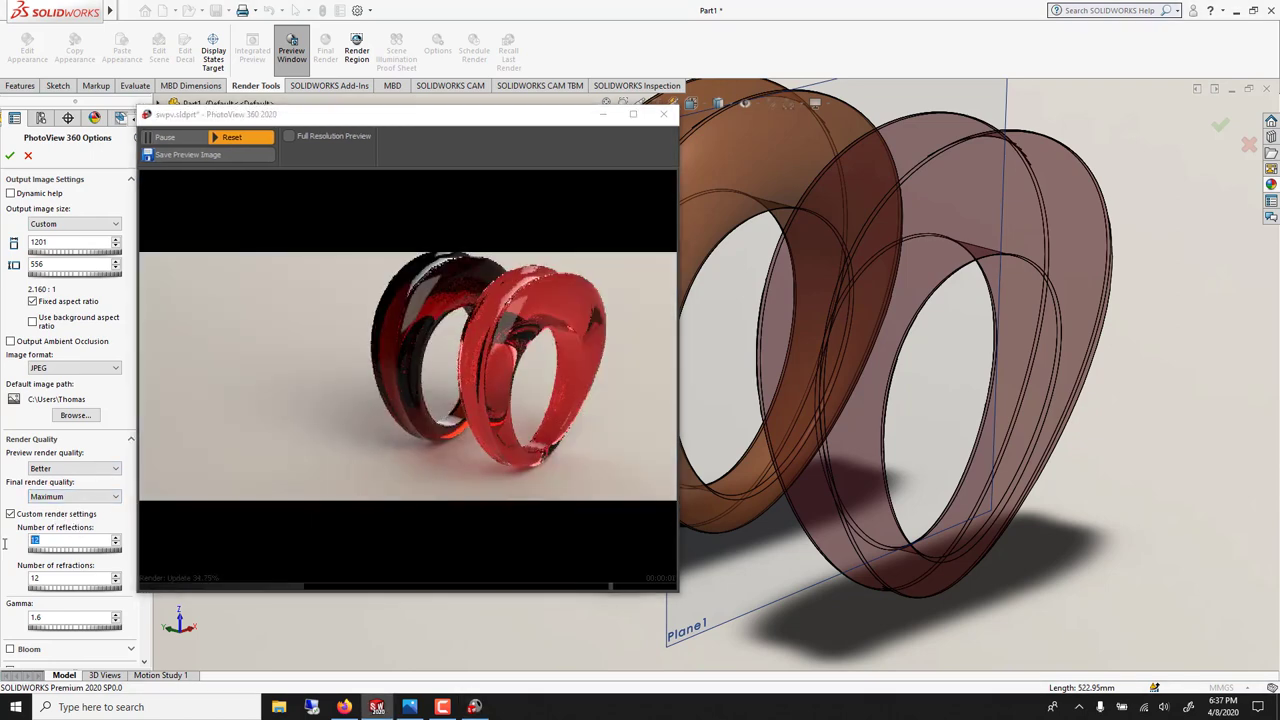
left_click_drag(55, 577, 18, 577)
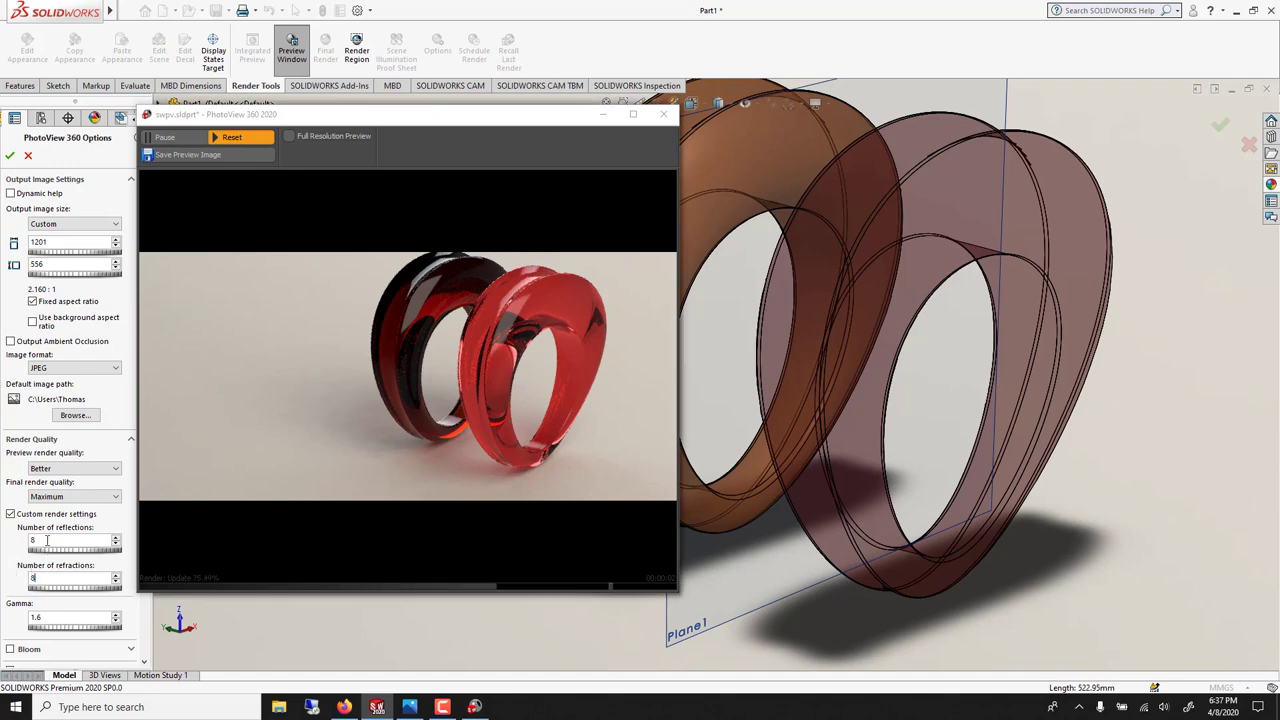
left_click(47, 540)
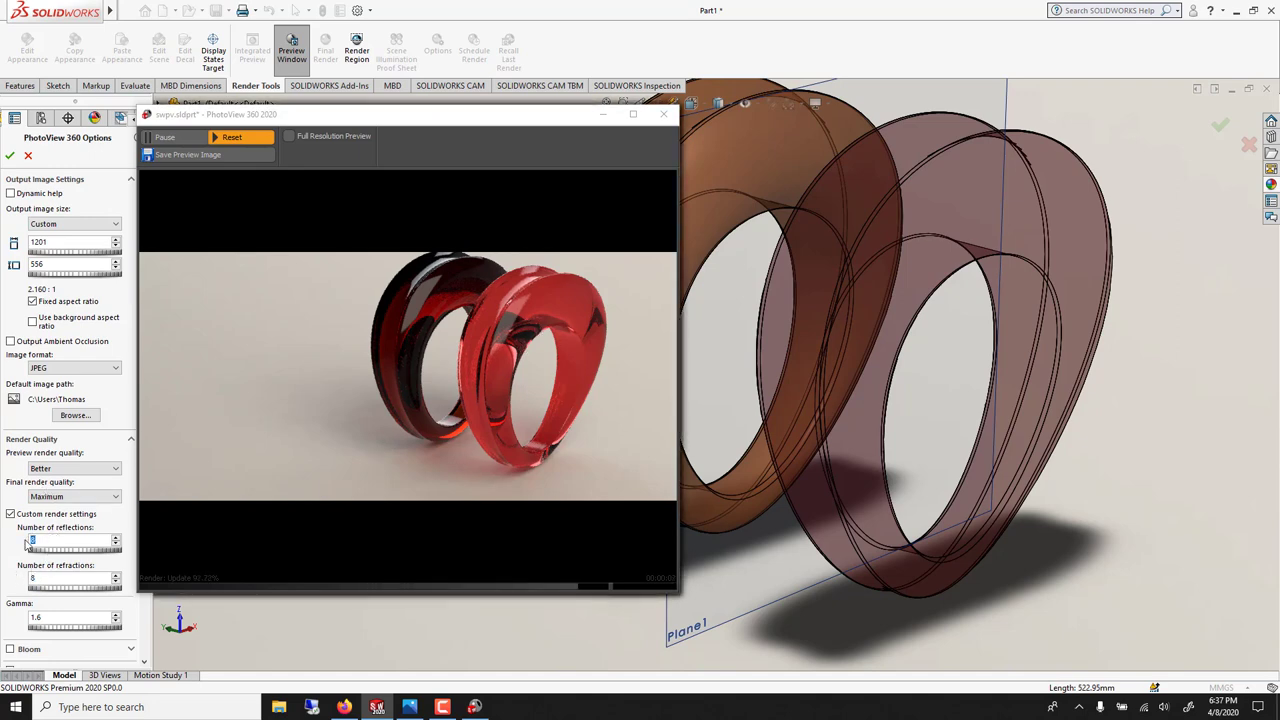
left_click_drag(47, 579, 19, 574)
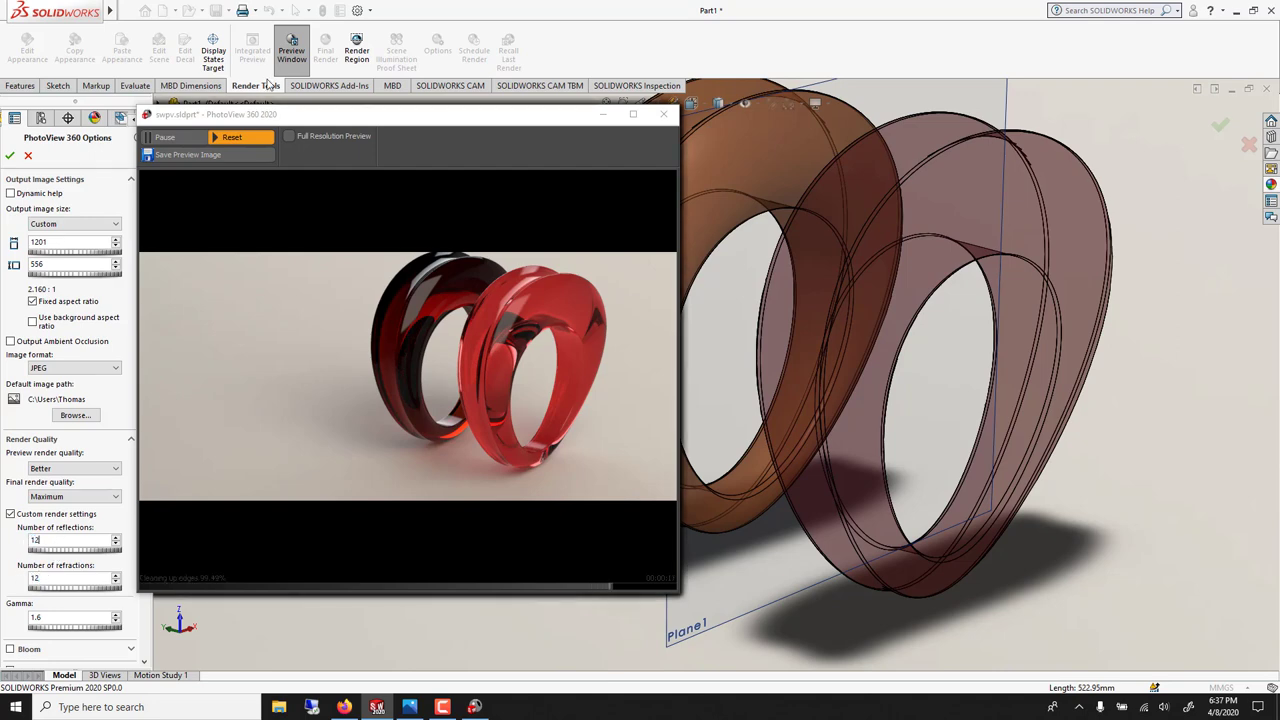
Enable Contour/Cartoon Rendering in the PhotoView 360 options
left_click_drag(207, 176, 322, 177)
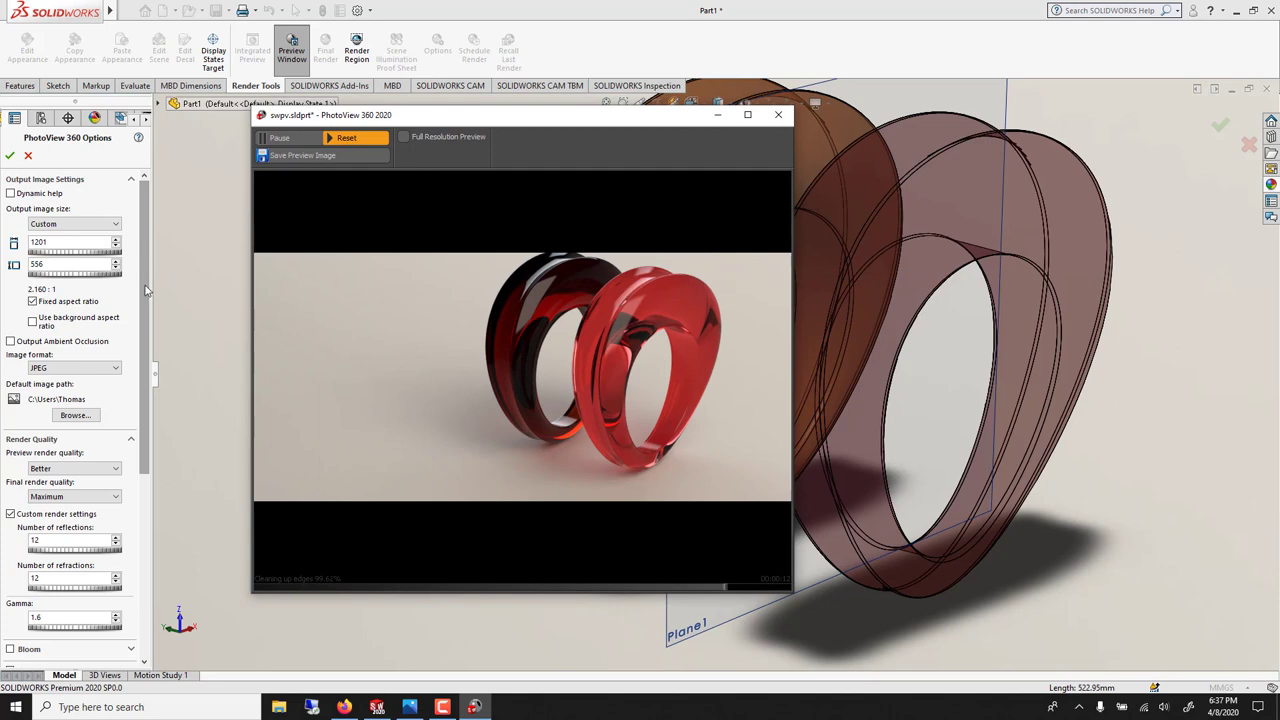
left_click_drag(145, 290, 145, 365)
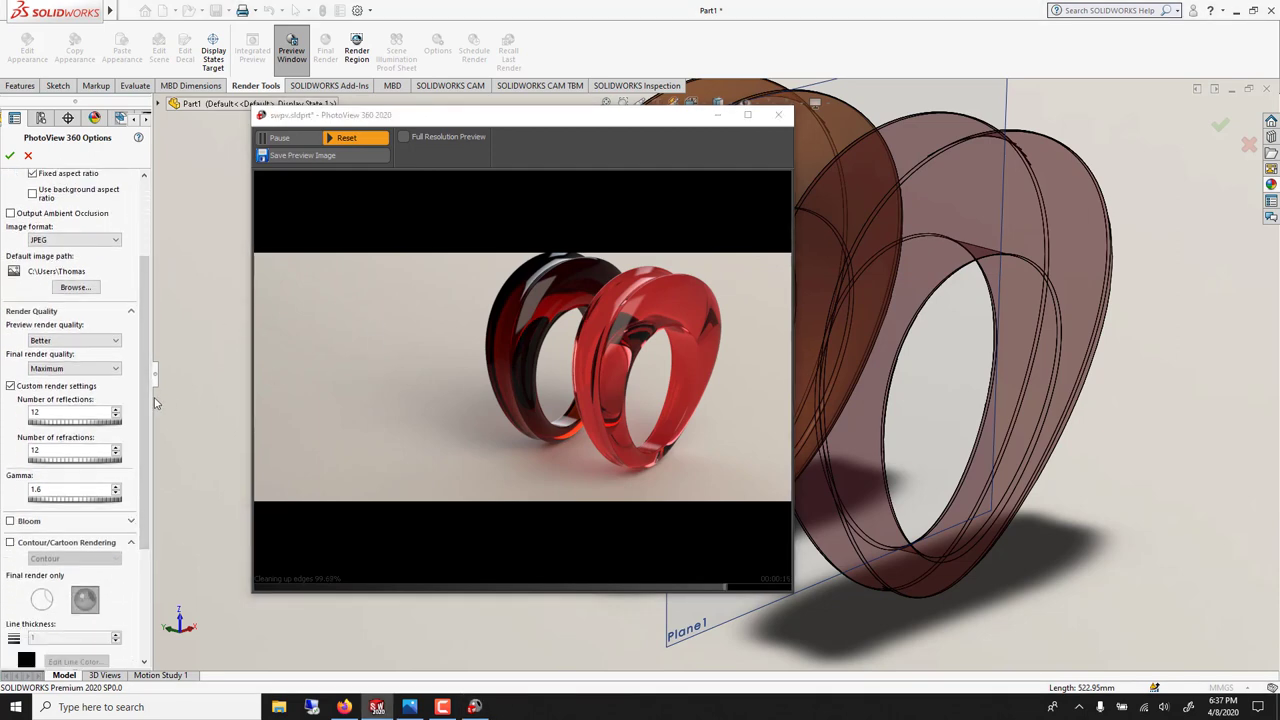
left_click_drag(79, 487, 18, 493)
scroll(7, 492, "down", 3)
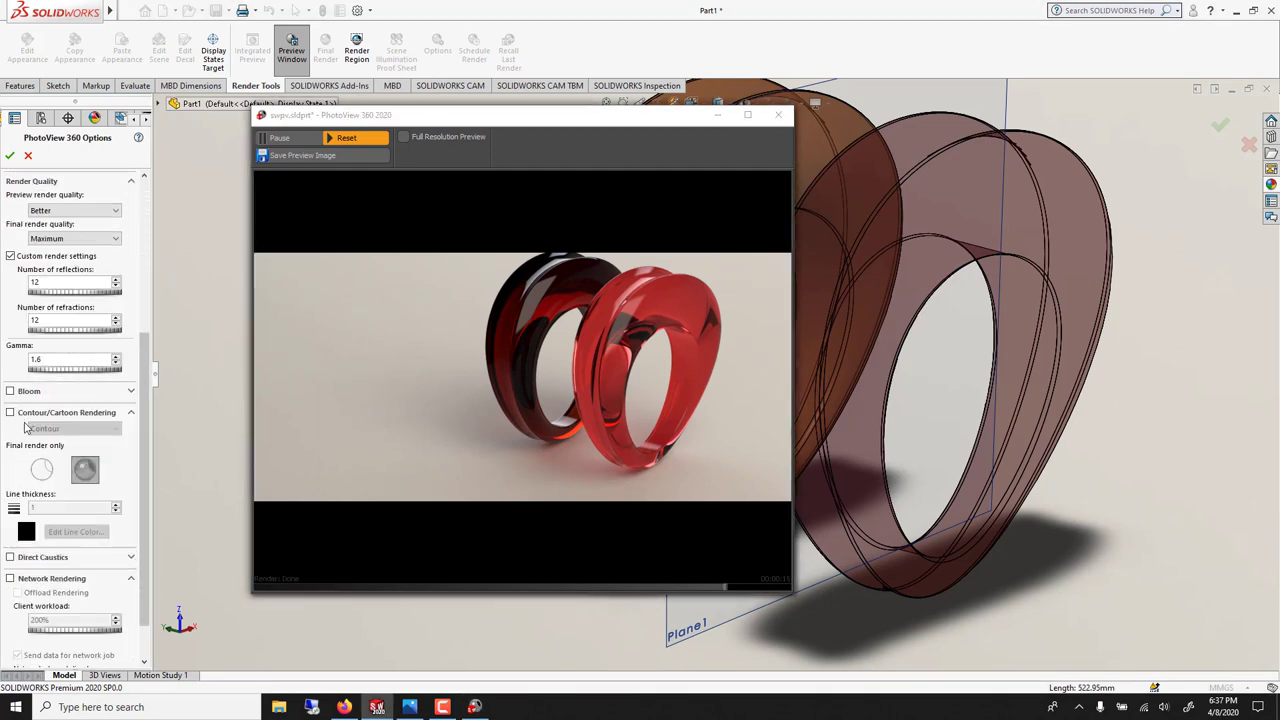
left_click(10, 412)
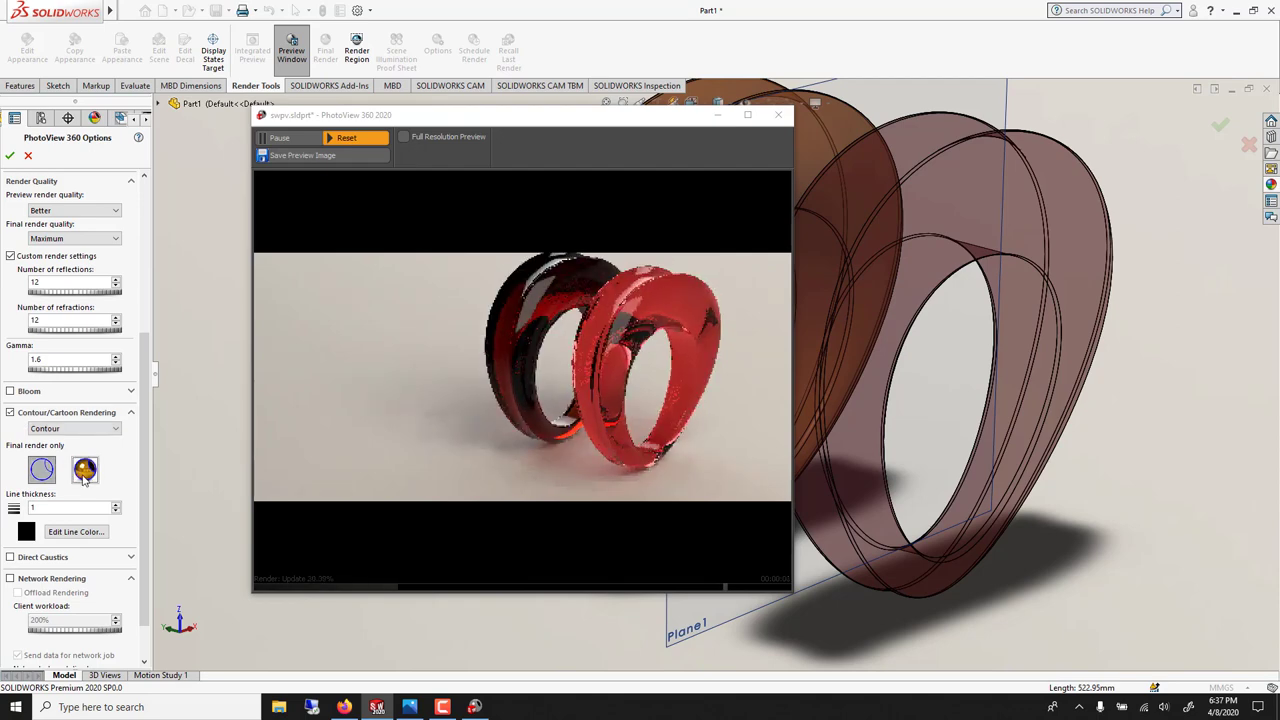
Accept the render options and close the render preview window
left_click(9, 155)
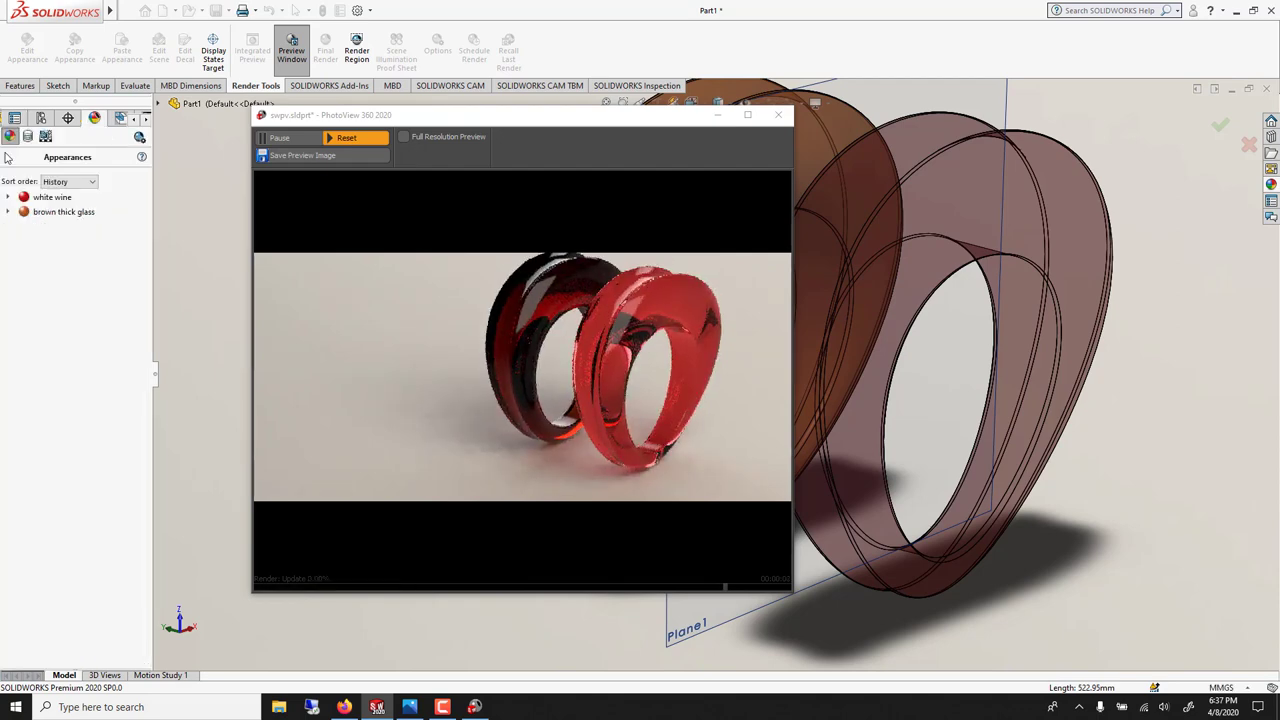
left_click(779, 115)
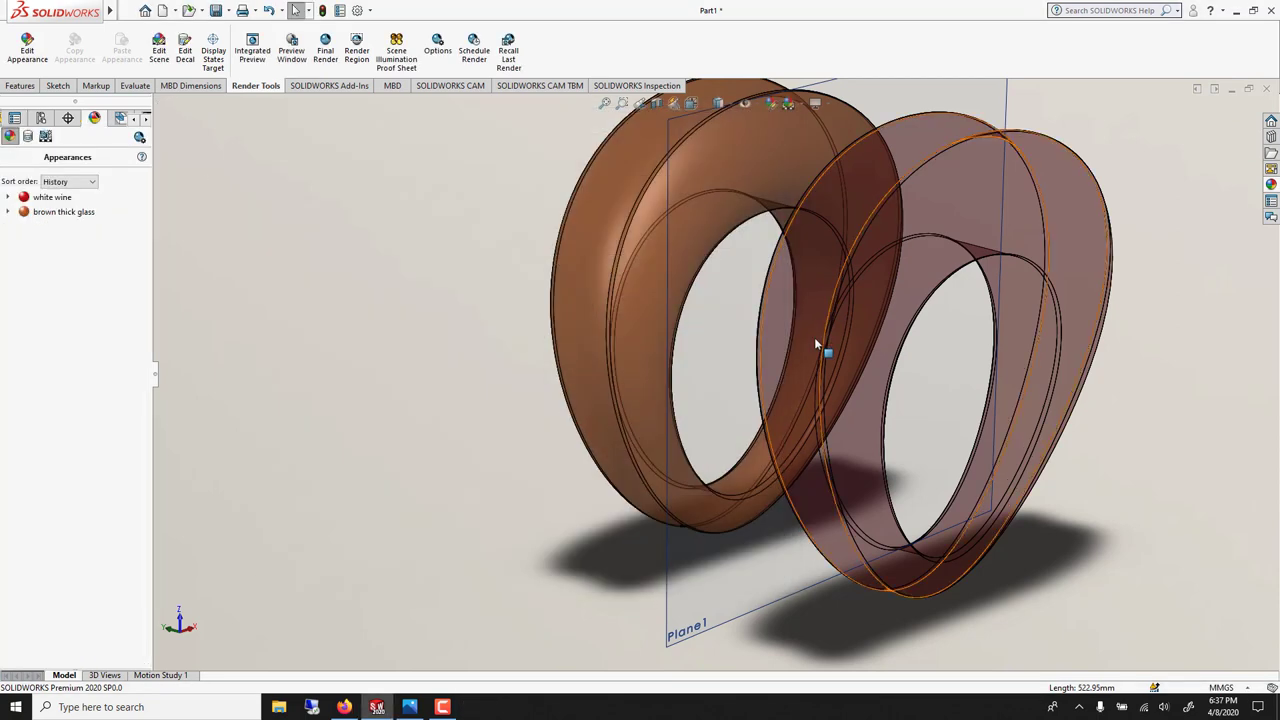
middle_click_drag(814, 340, 710, 360, "ctrl")
scroll(737, 363, "up", 3)
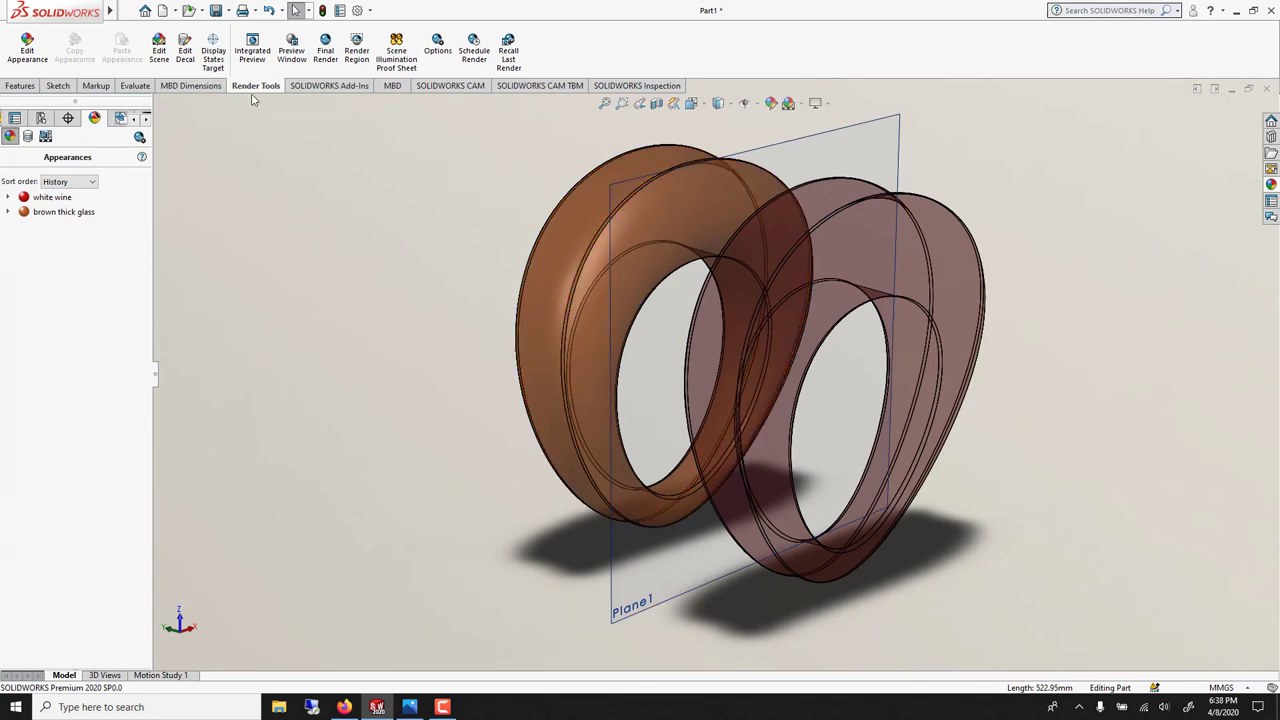
Translate and rotate the brown ring body 343.50° with Move/Copy Body
mouse_move(70, 18)
left_click(205, 10)
mouse_move(250, 68)
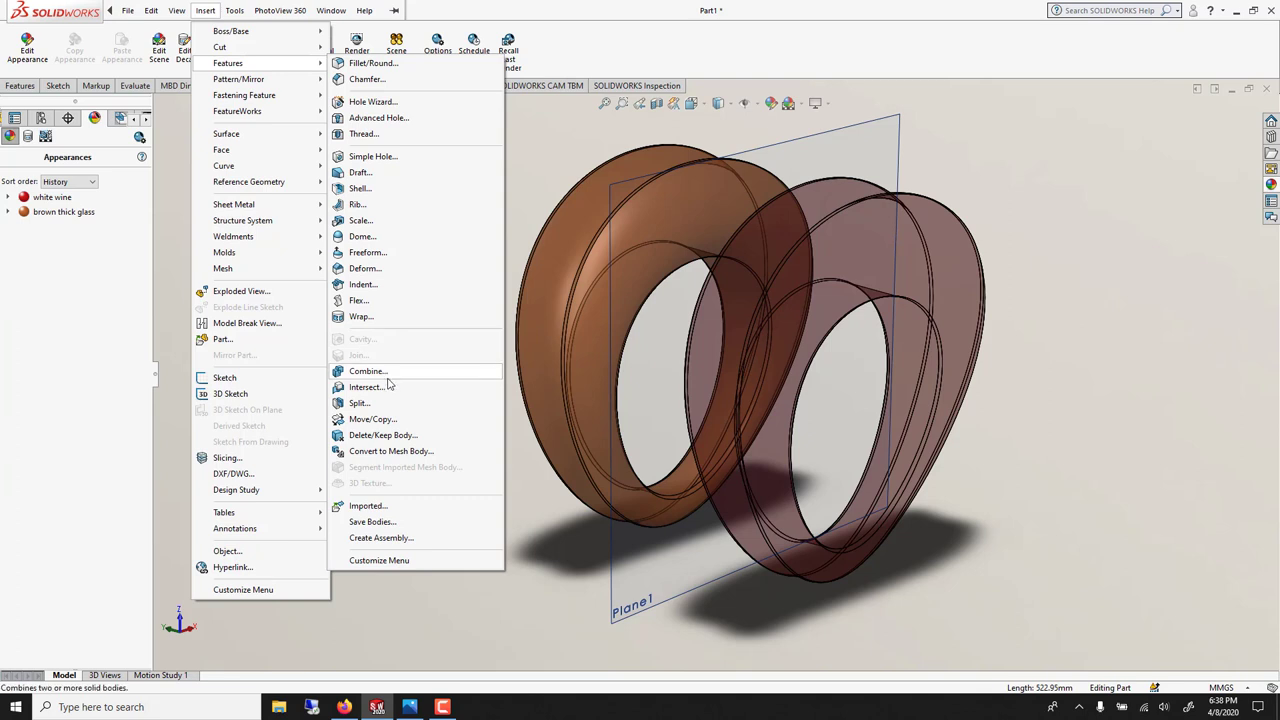
left_click(372, 419)
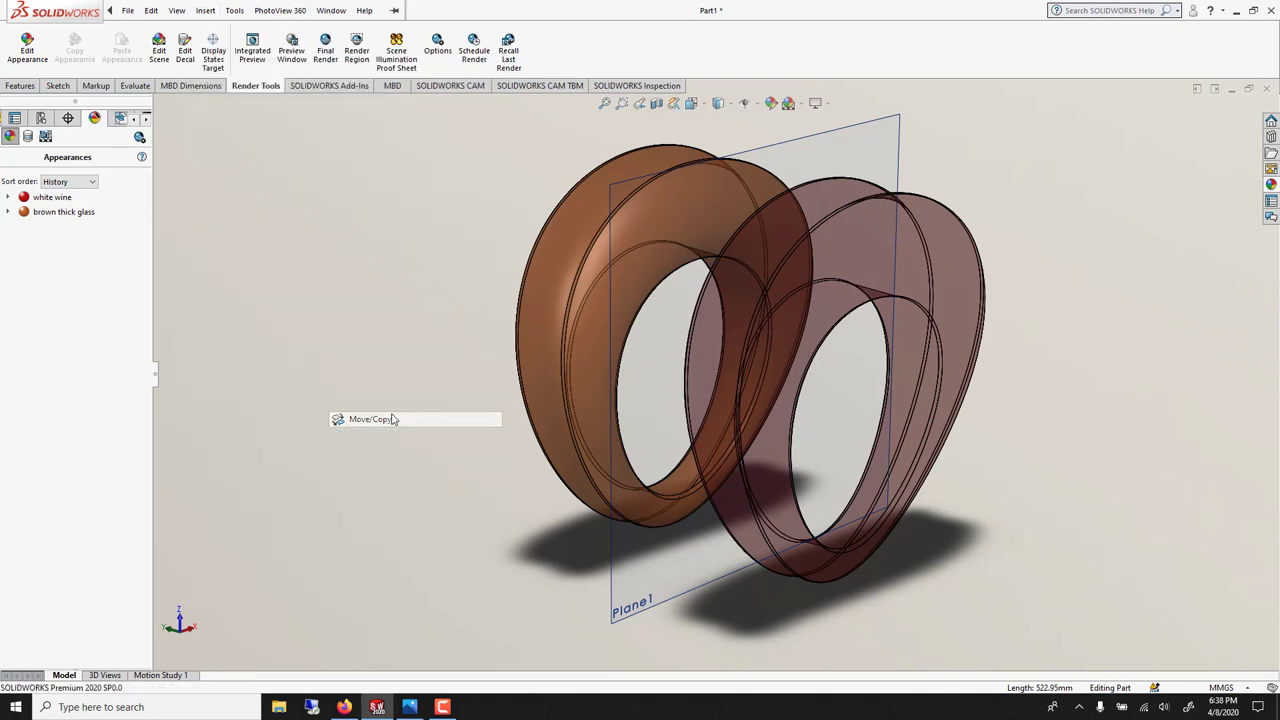
left_click(535, 297)
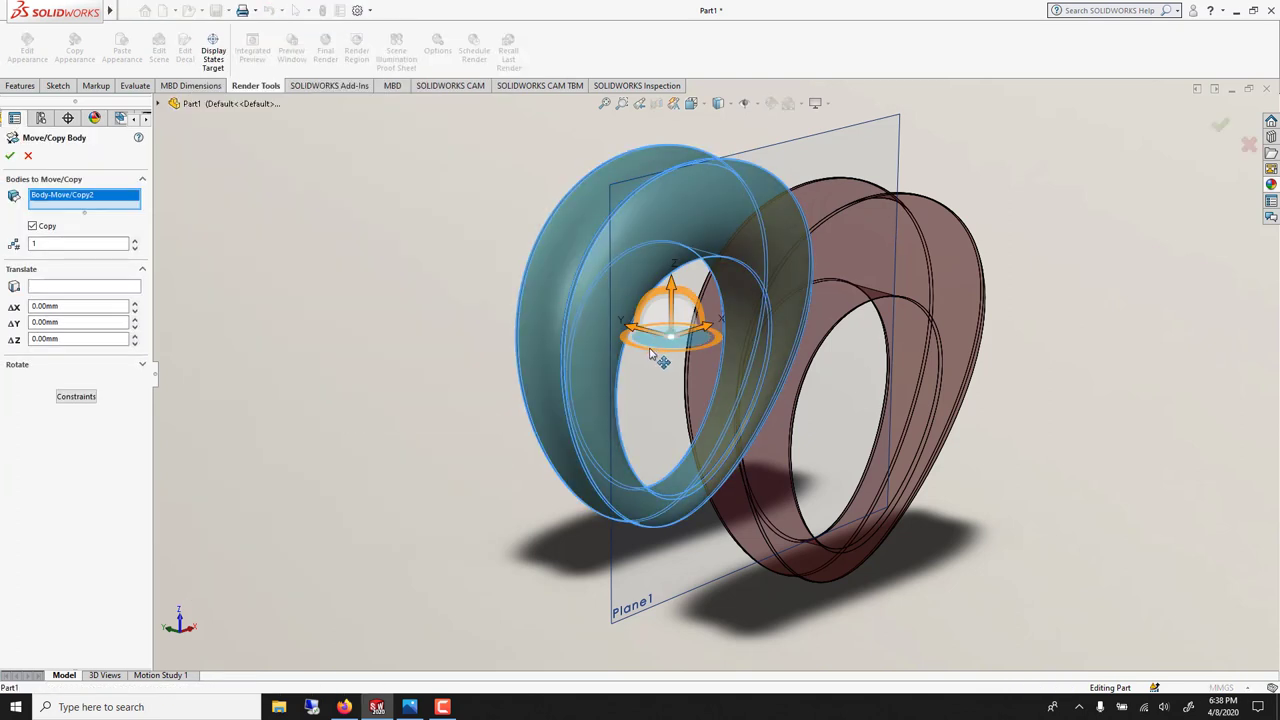
left_click_drag(651, 352, 637, 341)
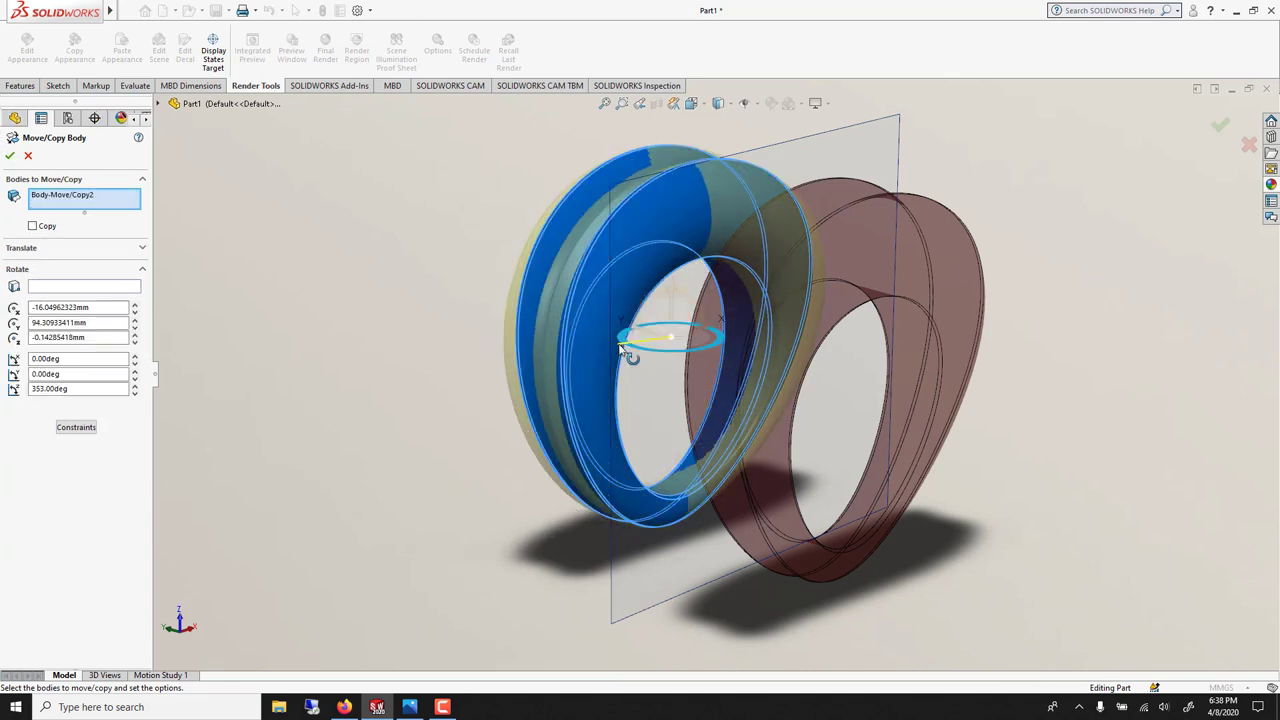
left_click_drag(620, 346, 625, 350)
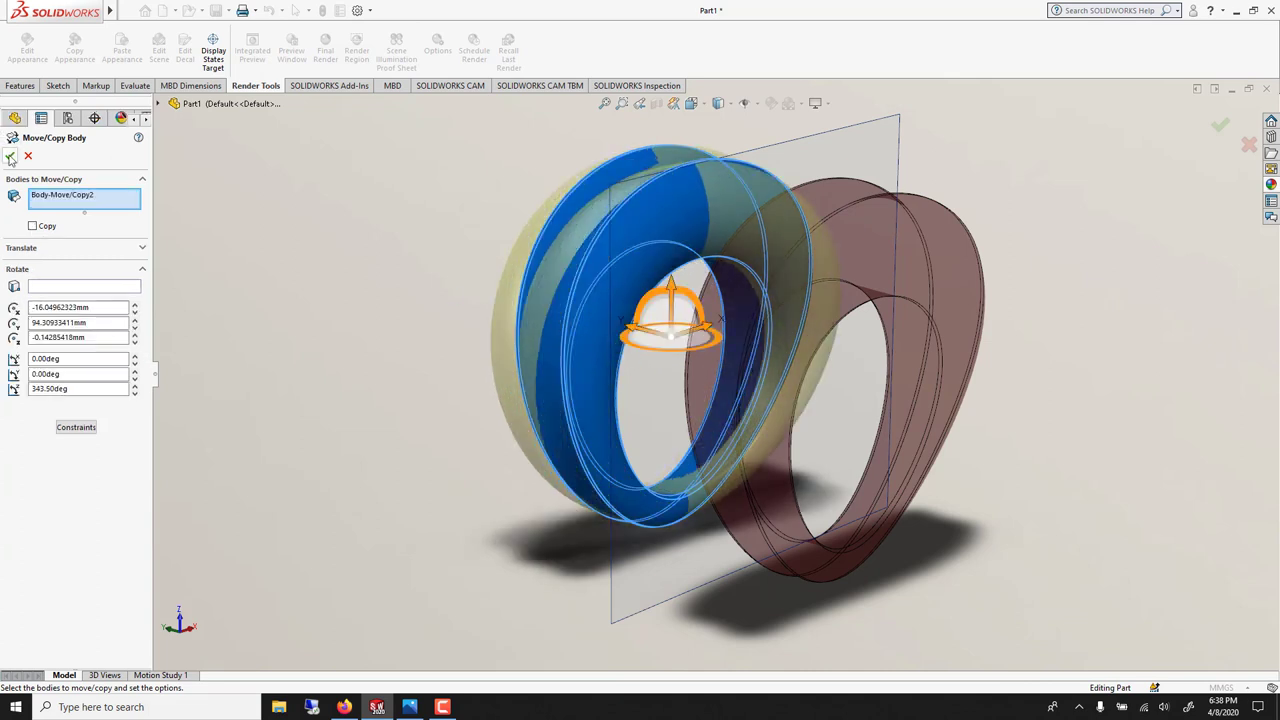
left_click(10, 157)
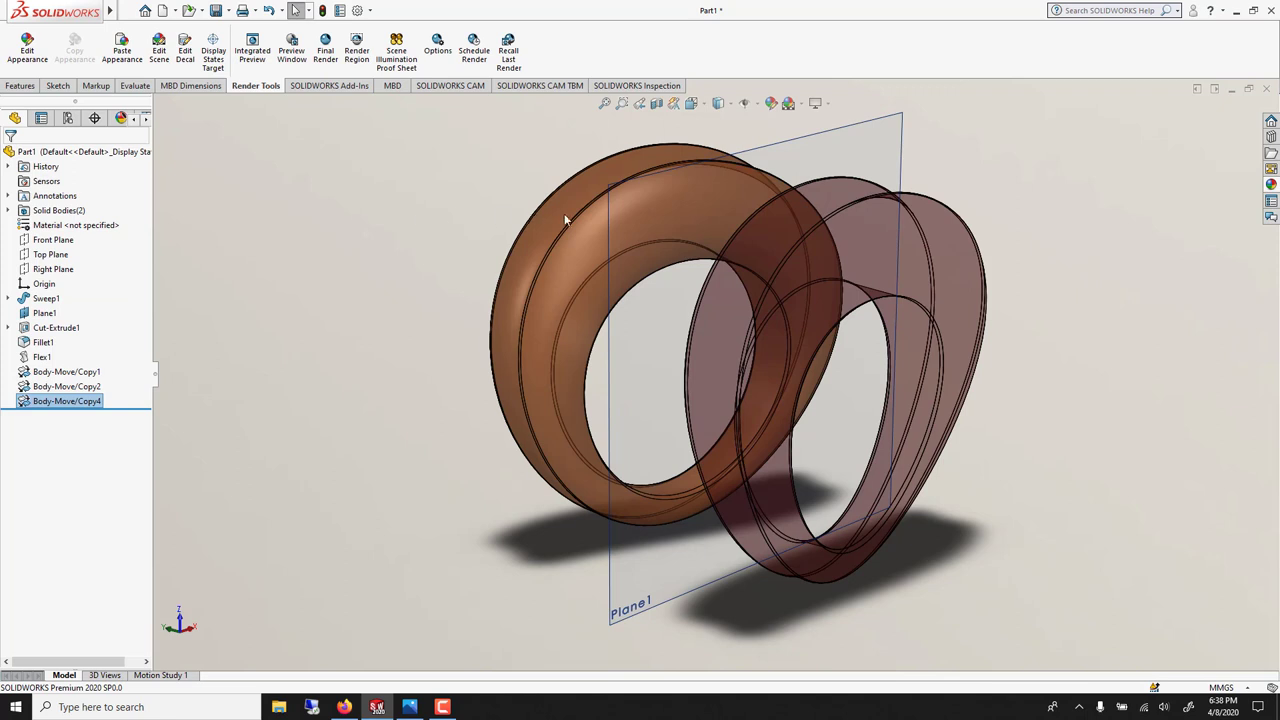
Start a final render, abort it, and dismiss Edit Scene unchanged
left_click(335, 56)
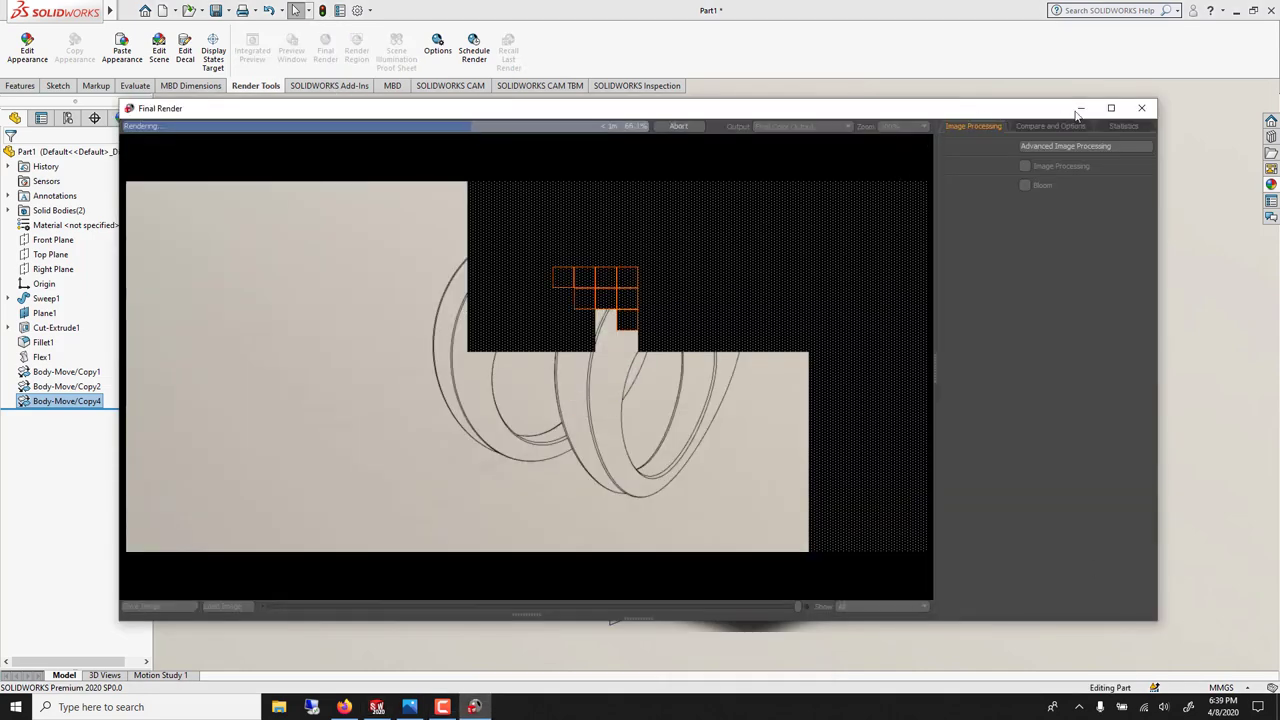
left_click(1145, 116)
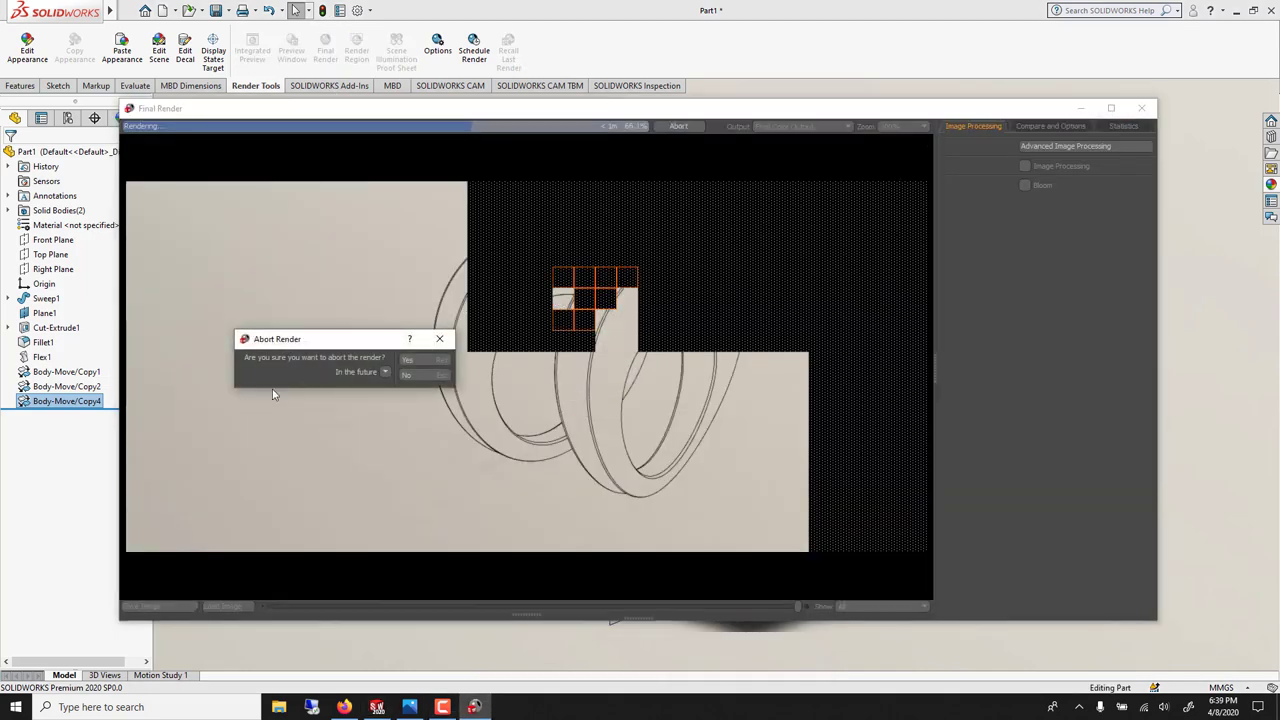
left_click(432, 368)
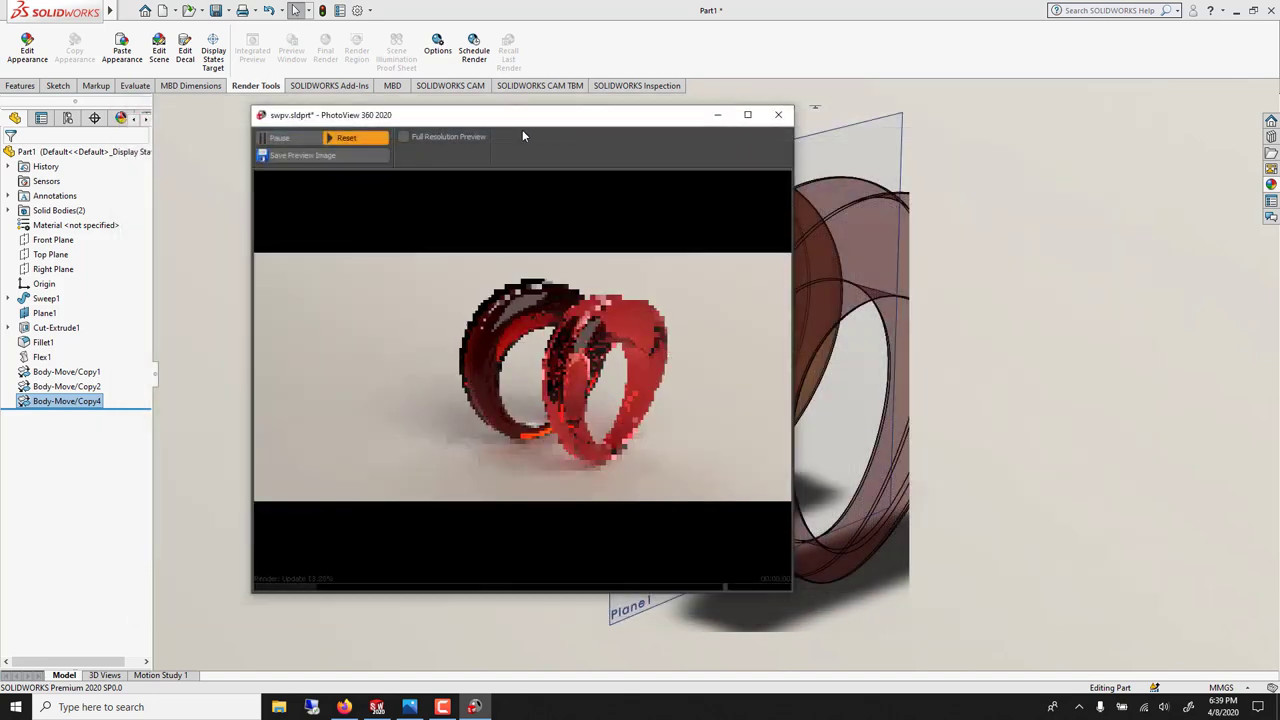
left_click(158, 54)
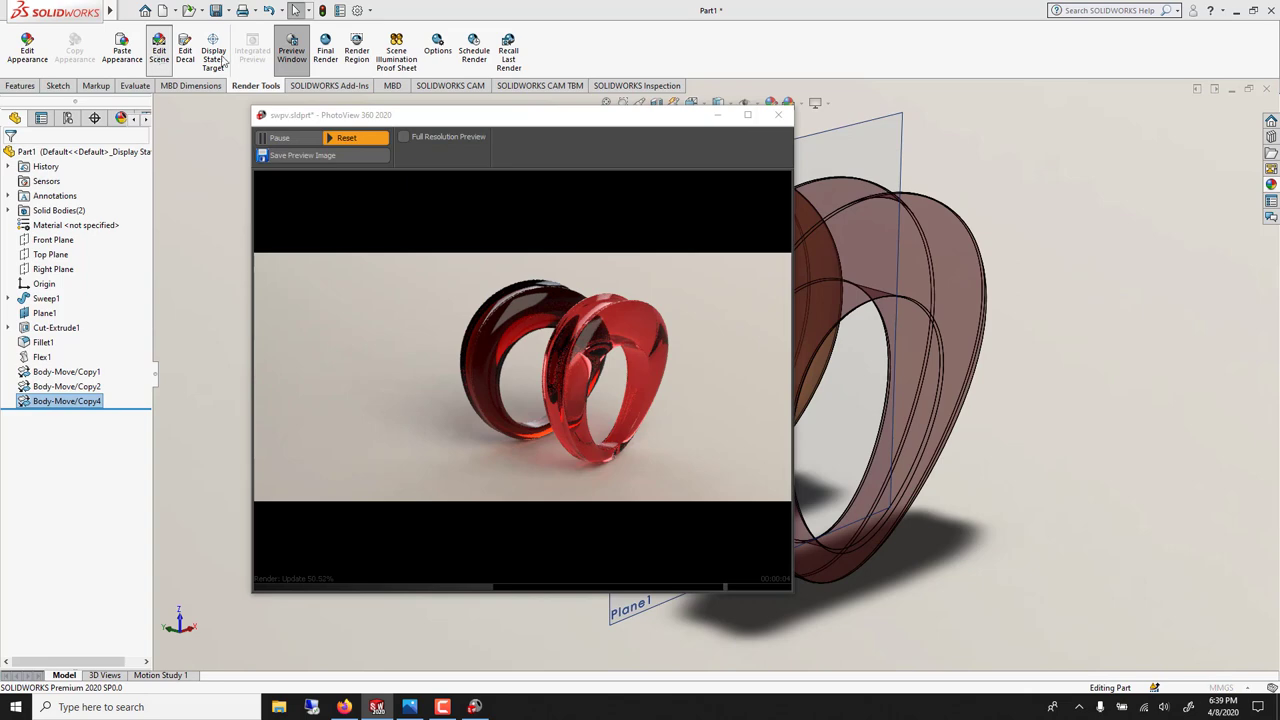
key("Return")
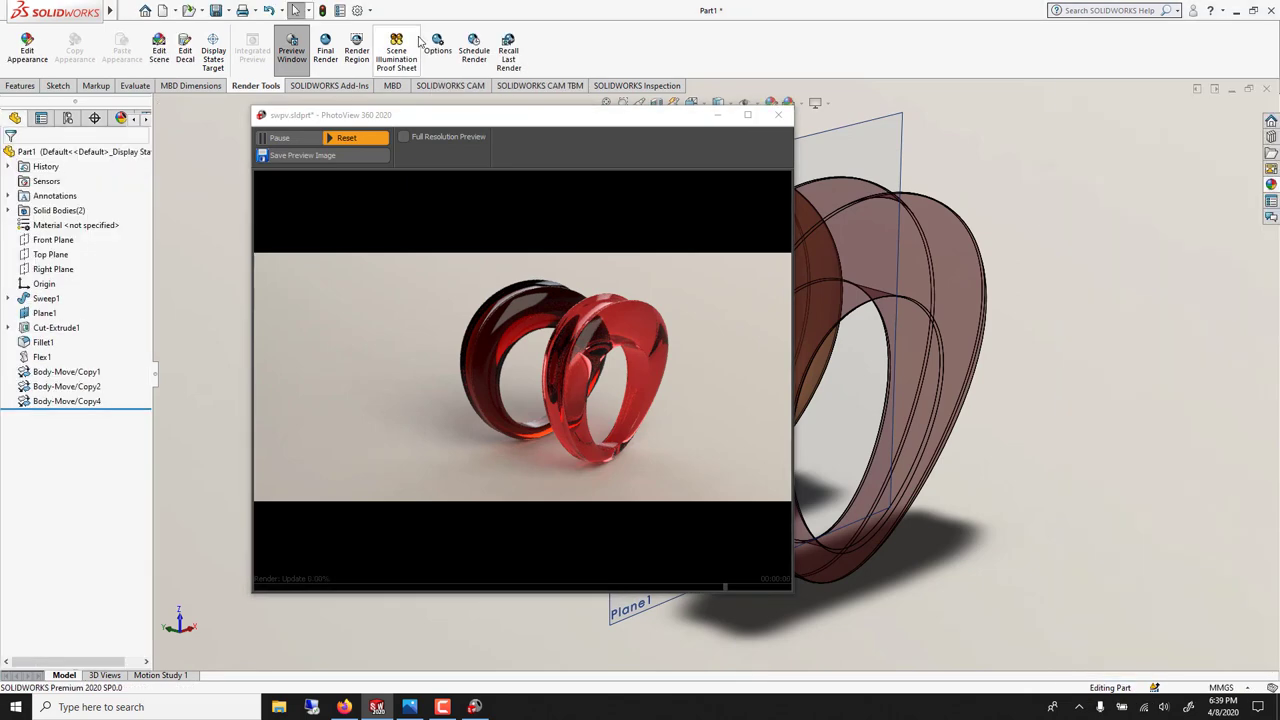
Review and accept the PhotoView 360 options, then rerun the Final Render
left_click(438, 47)
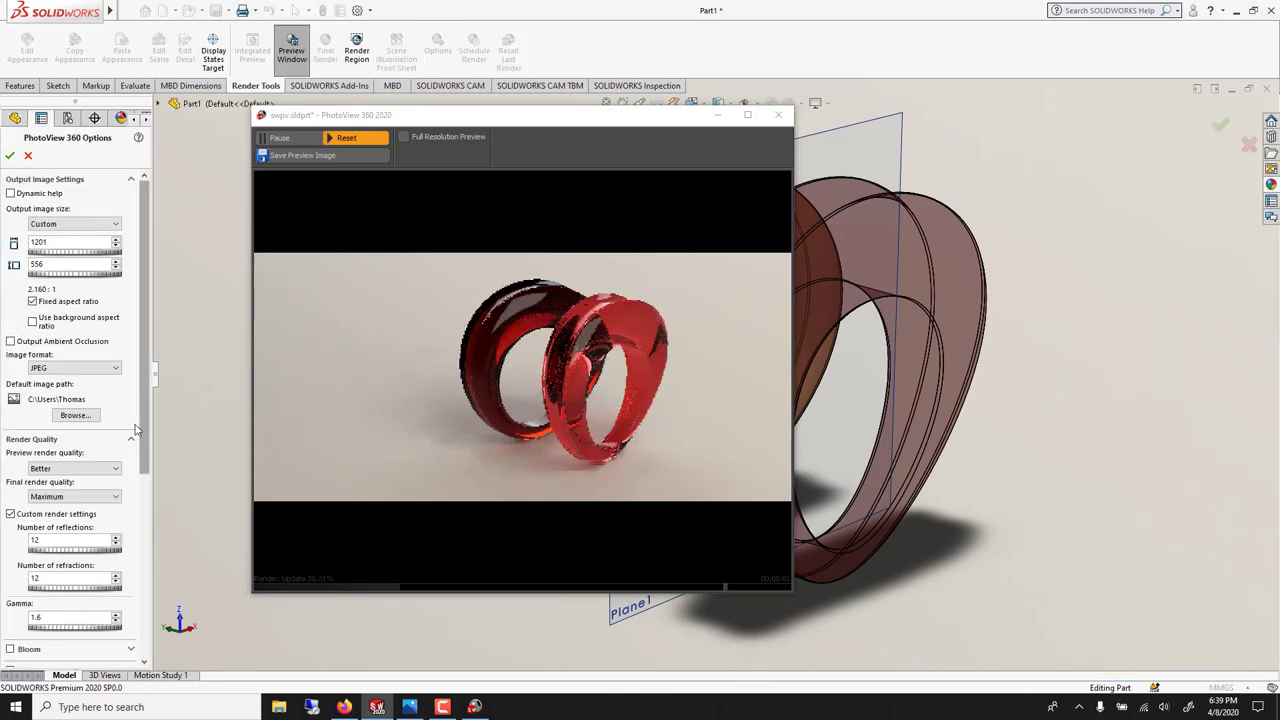
scroll(148, 475, "down", 1)
scroll(148, 475, "down", 4)
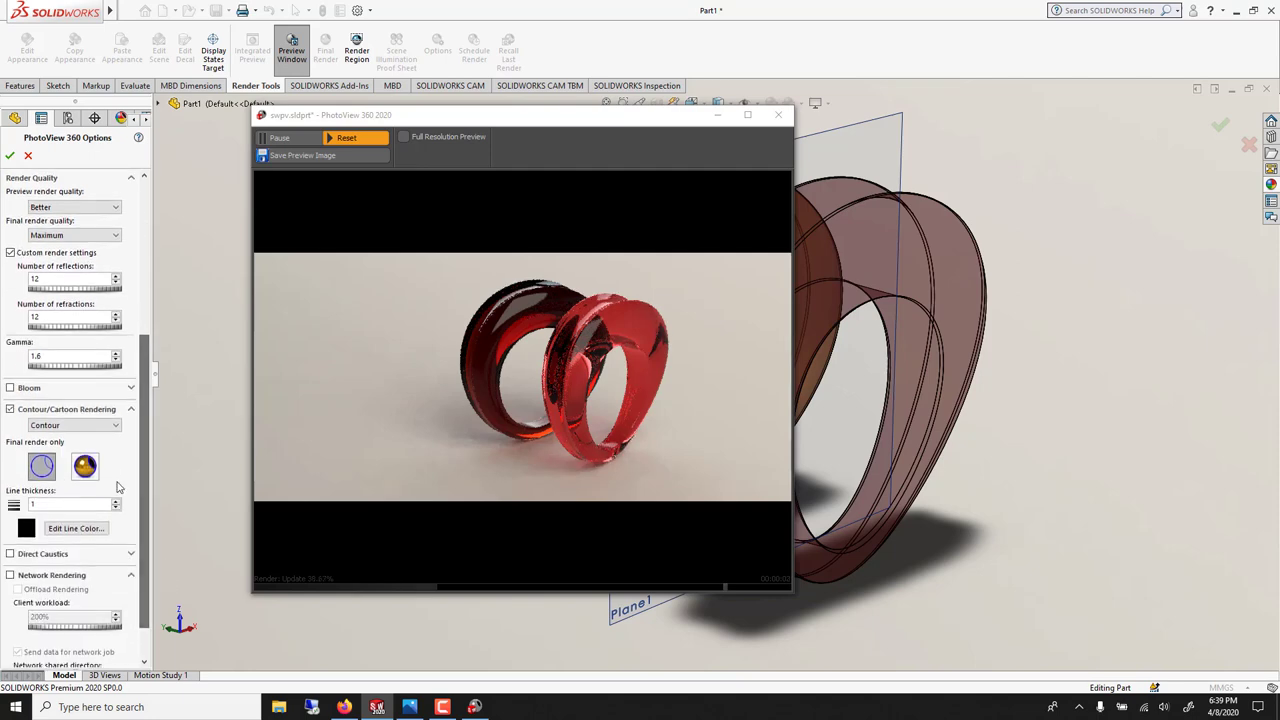
left_click(9, 155)
left_click(325, 50)
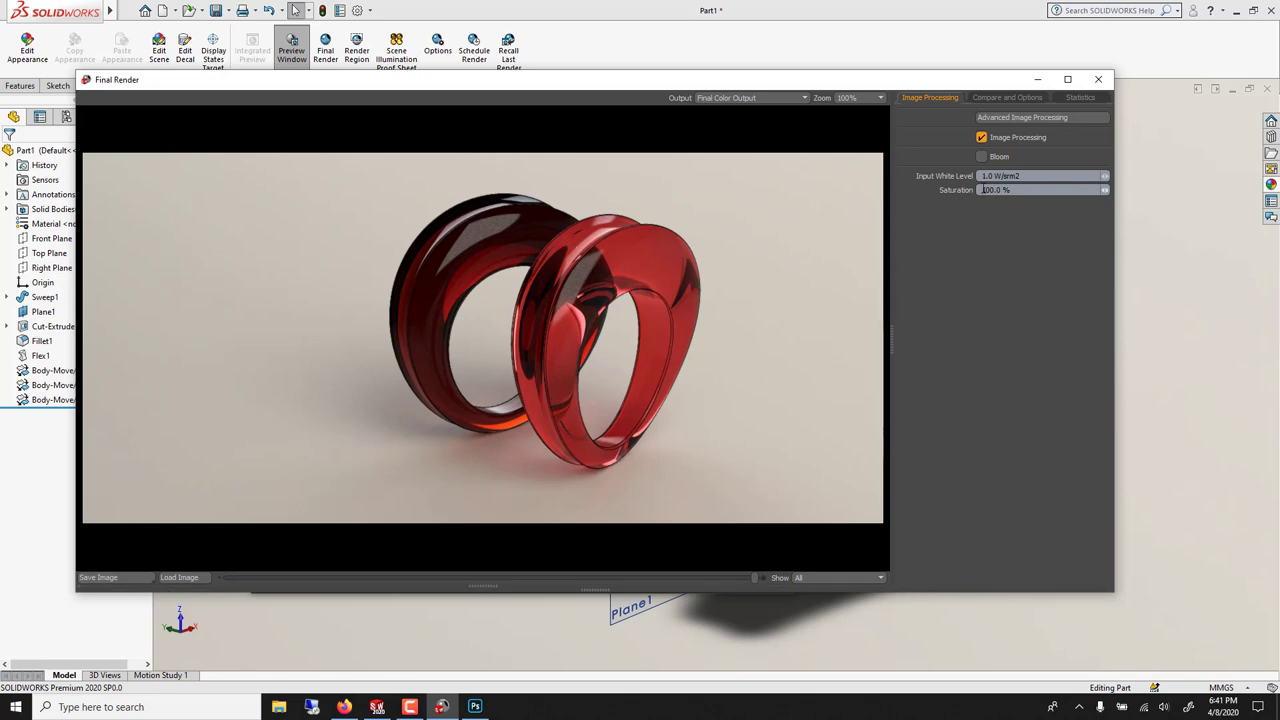
Try Bloom with setpoints 80 and 60 %, then turn Bloom off
left_click(998, 158)
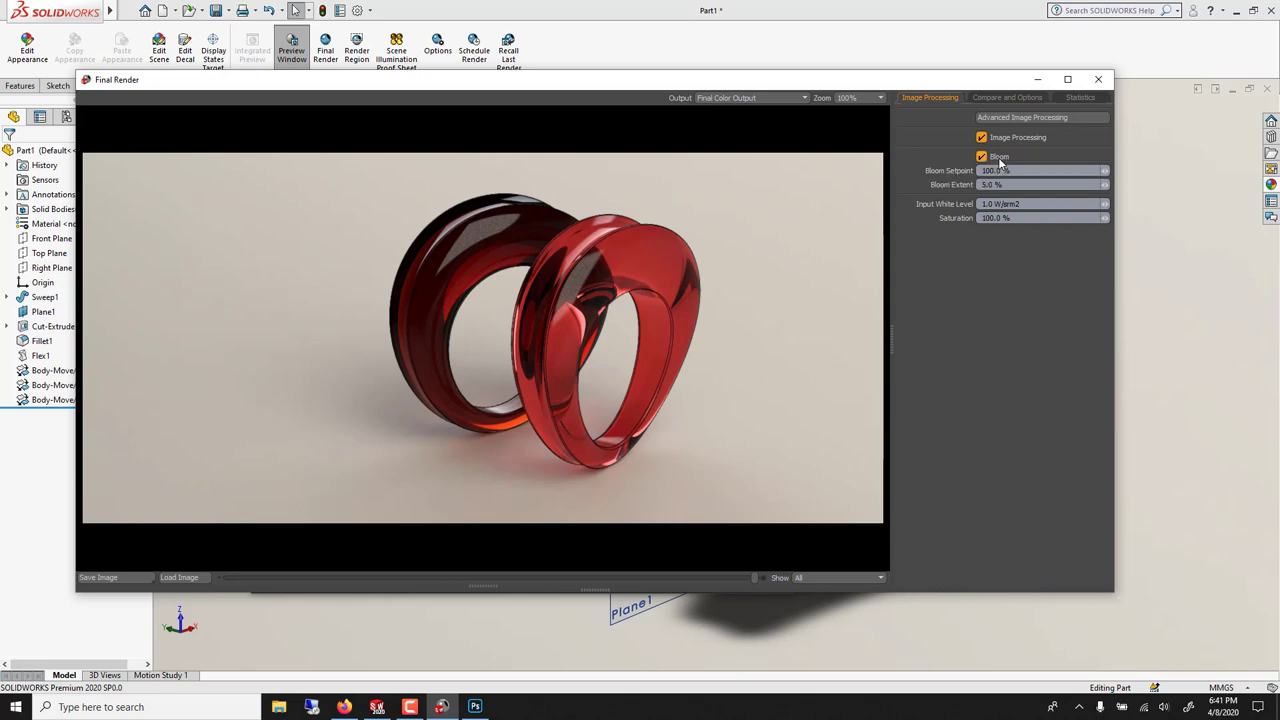
left_click(1007, 171)
type("80")
left_click(948, 171)
type("60")
key("Return")
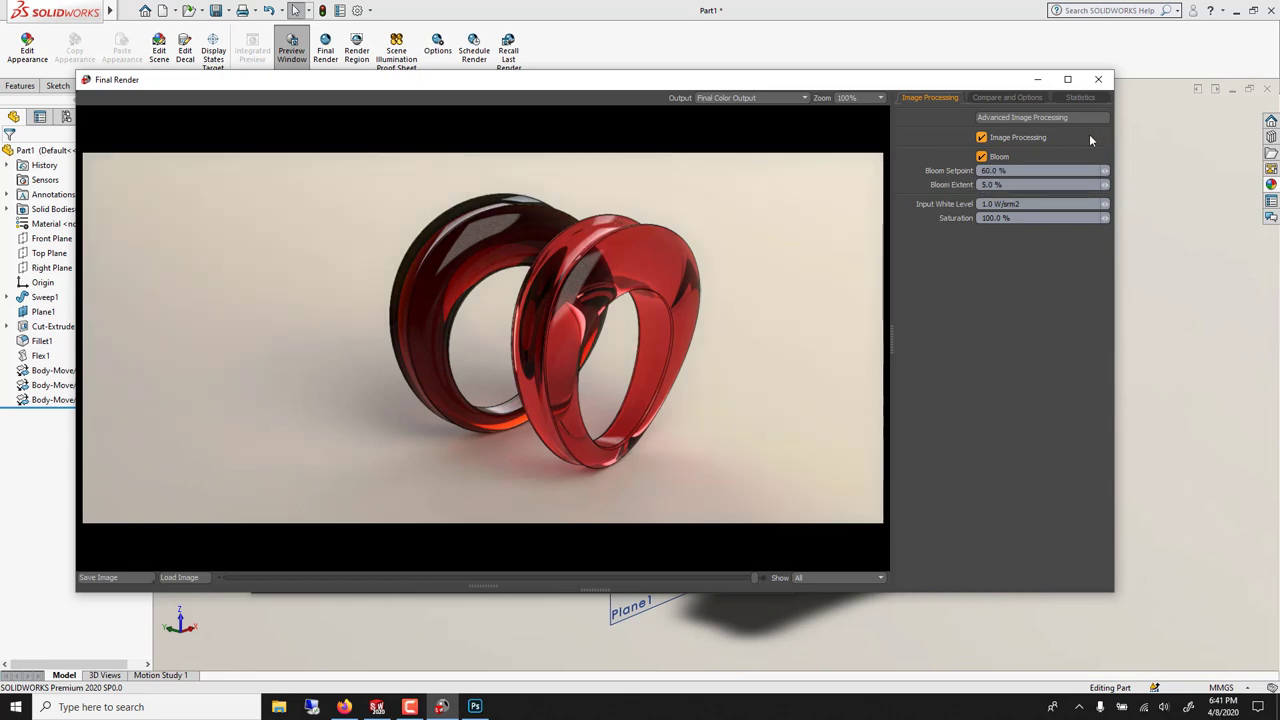
left_click(1002, 157)
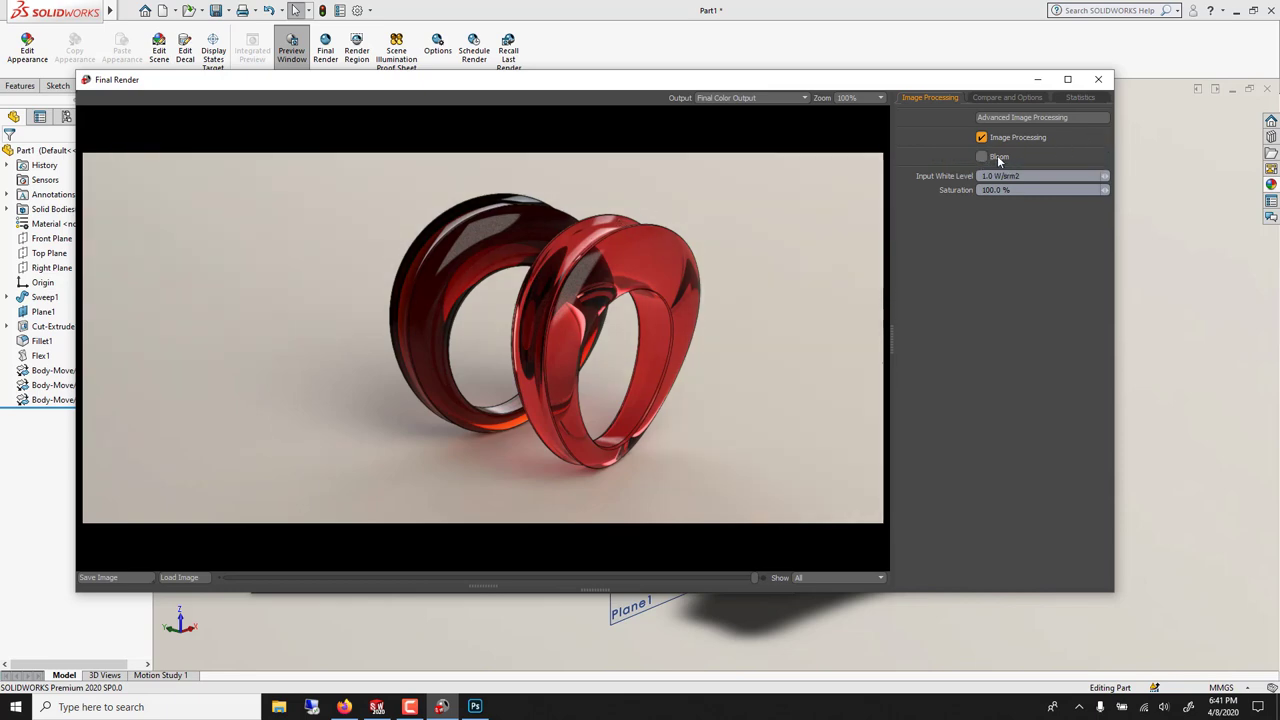
Save the rendered image as the JPEG 'Ringtest'
left_click(100, 577)
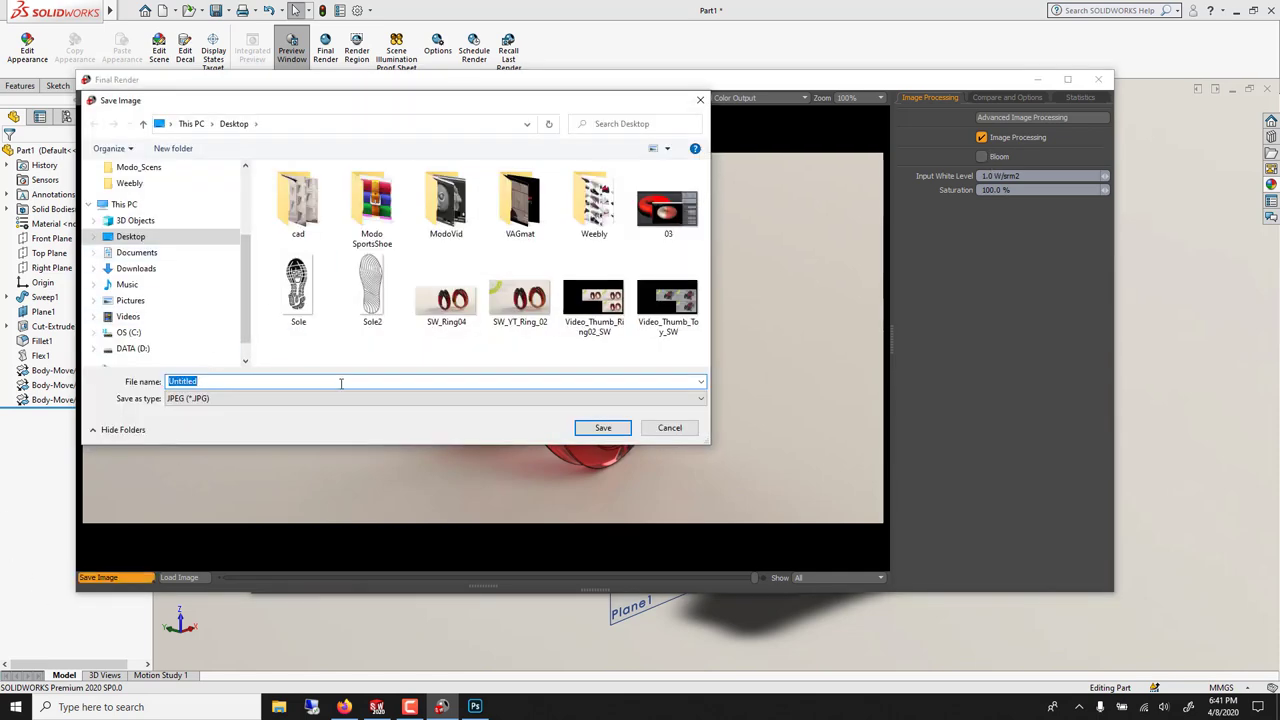
type("Ringtest")
key("Return")
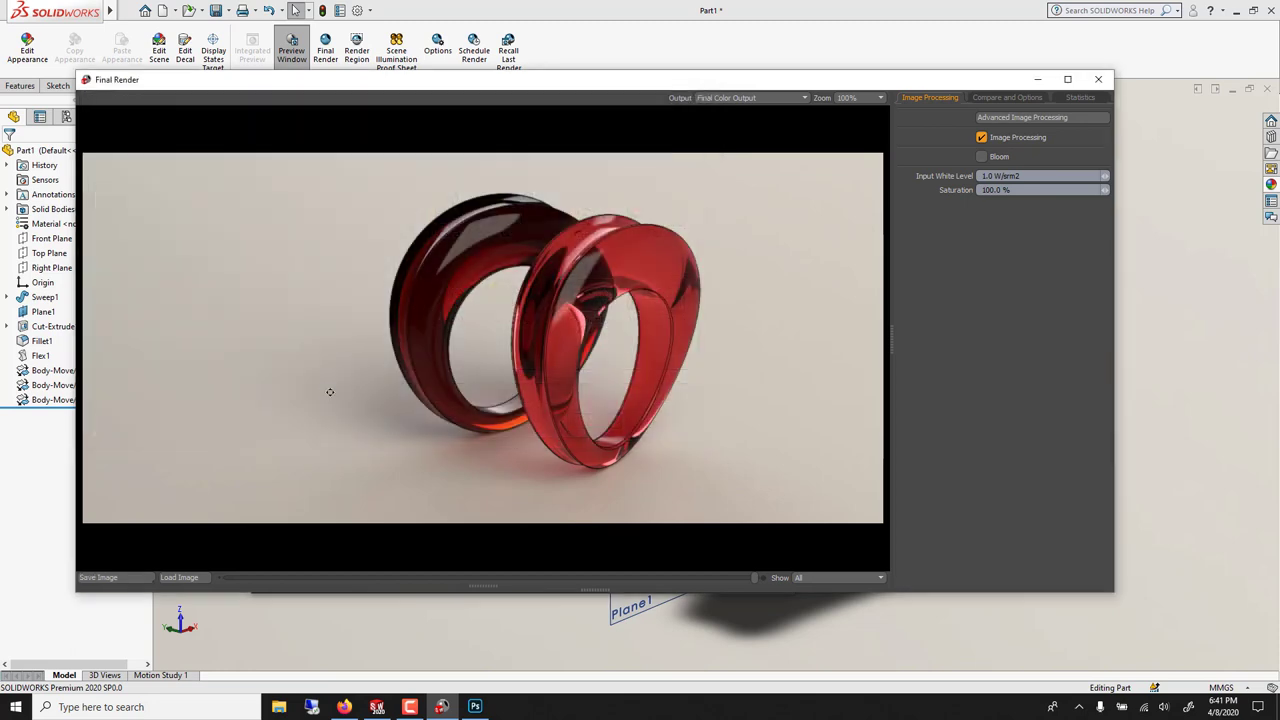
Open the Ringtest render in Photoshop
left_click(487, 710)
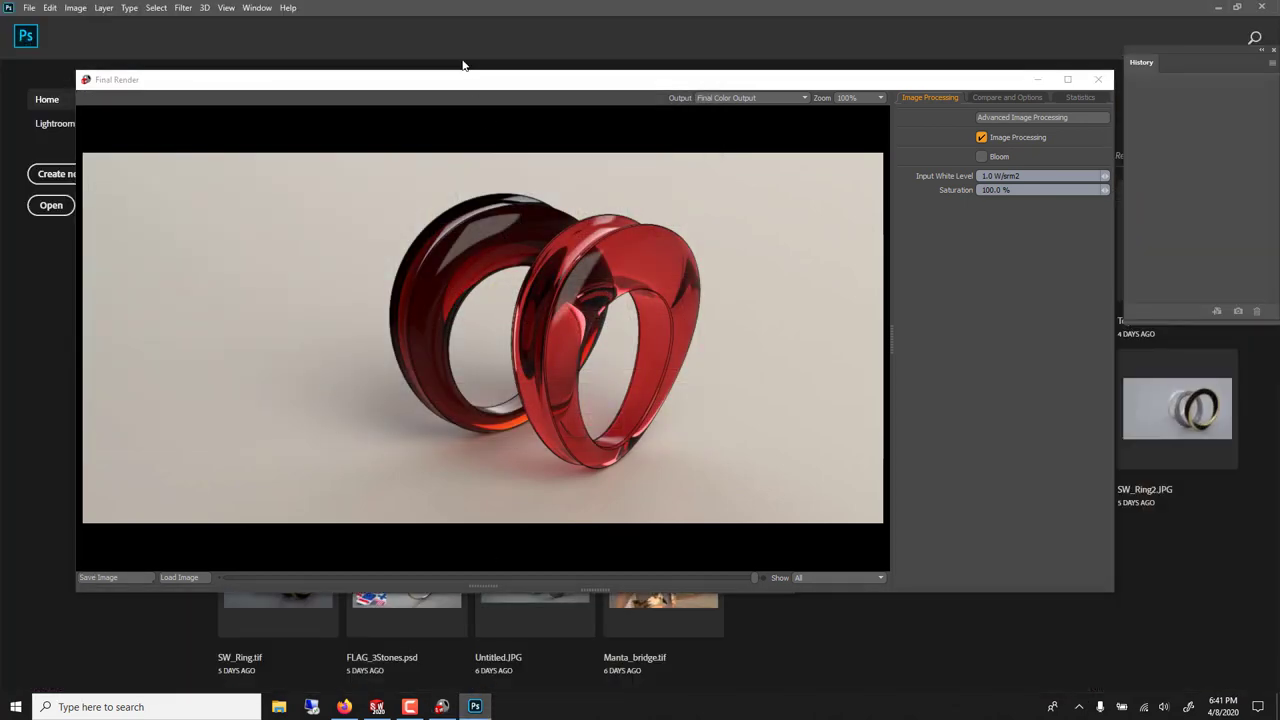
left_click(1098, 79)
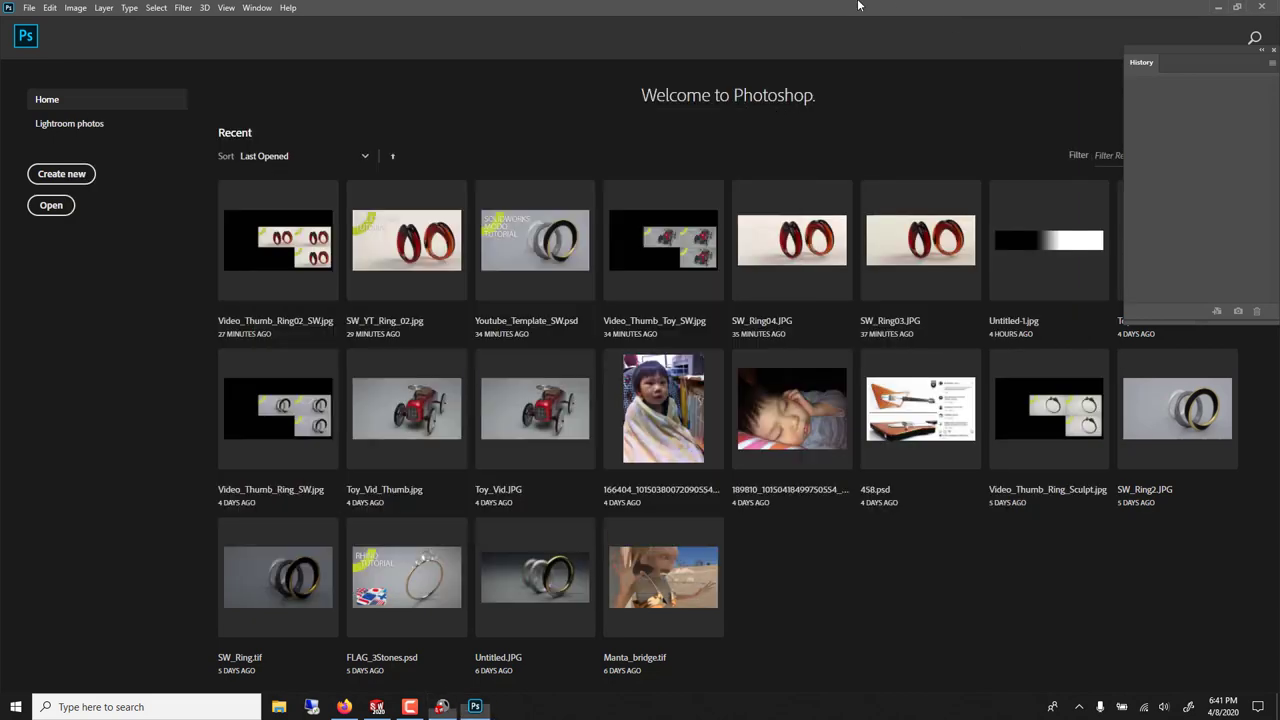
key("ctrl+o")
double_click(668, 357)
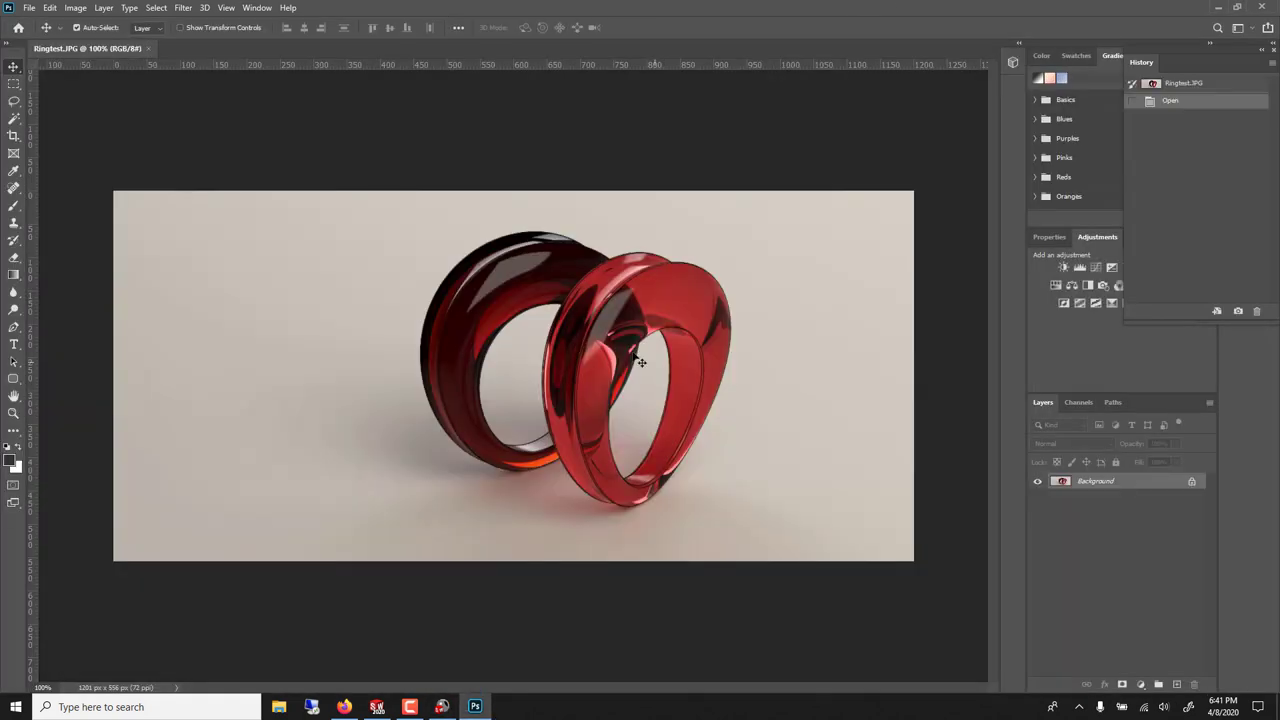
Apply Auto Tone and fade it to about 10% opacity
left_click(78, 8)
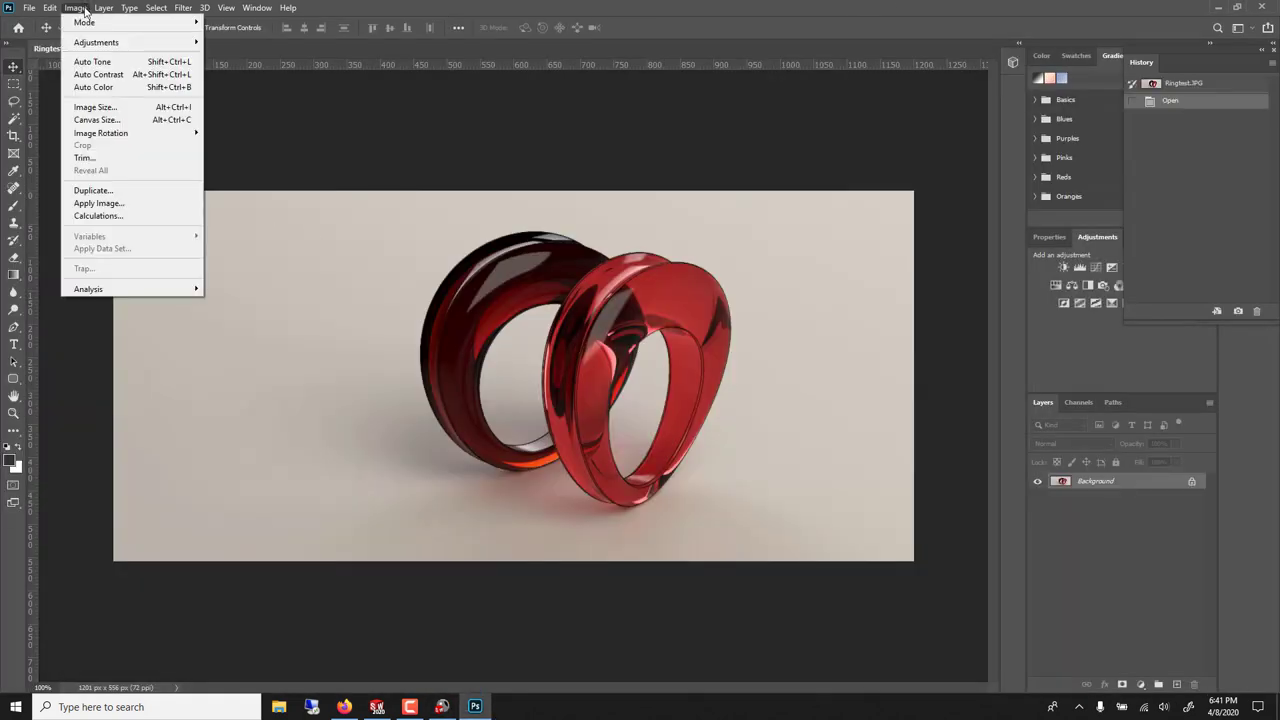
left_click(98, 60)
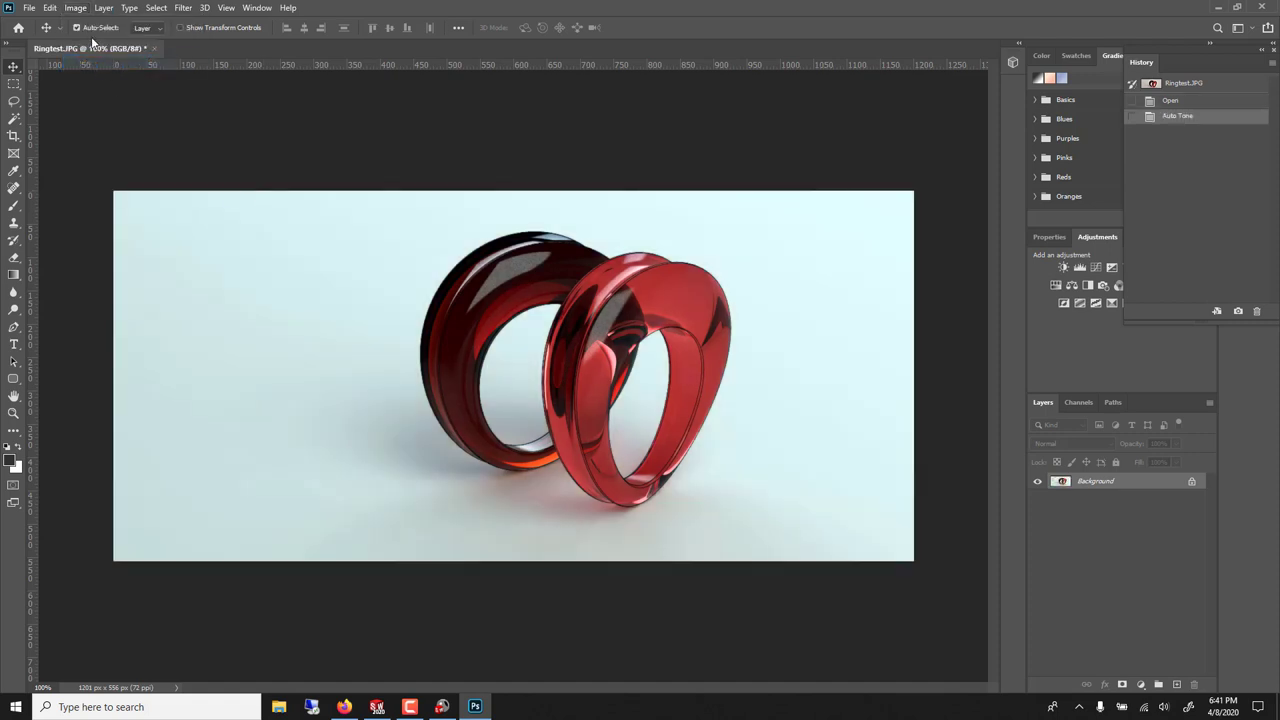
key("ctrl+shift+f")
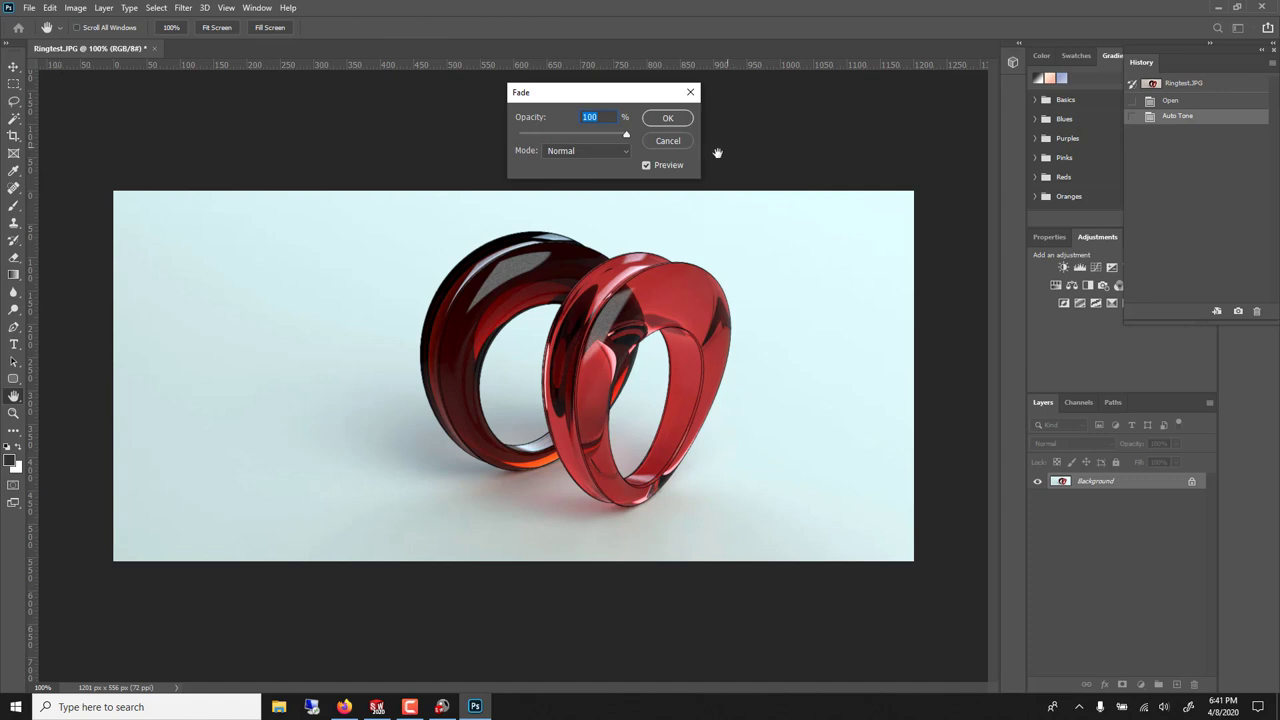
left_click_drag(518, 133, 538, 138)
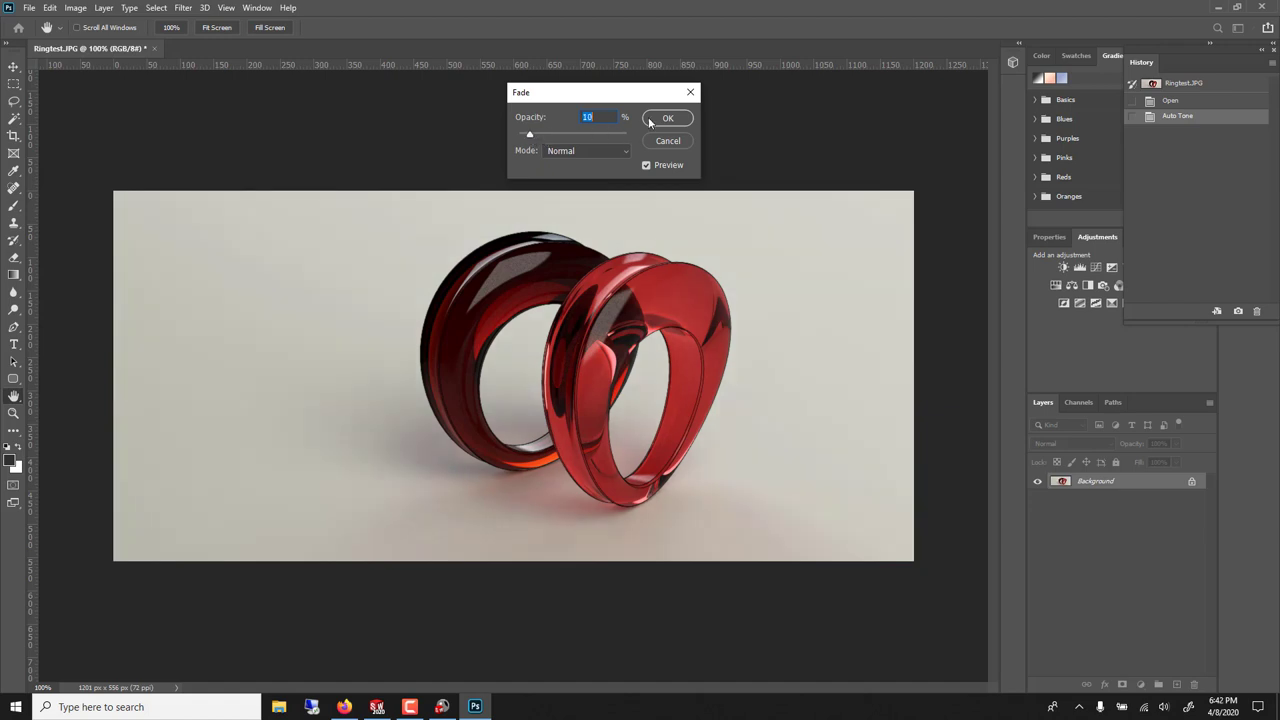
left_click(650, 119)
Apply Auto Color to the rings render and fade it to about 40%
left_click(75, 7)
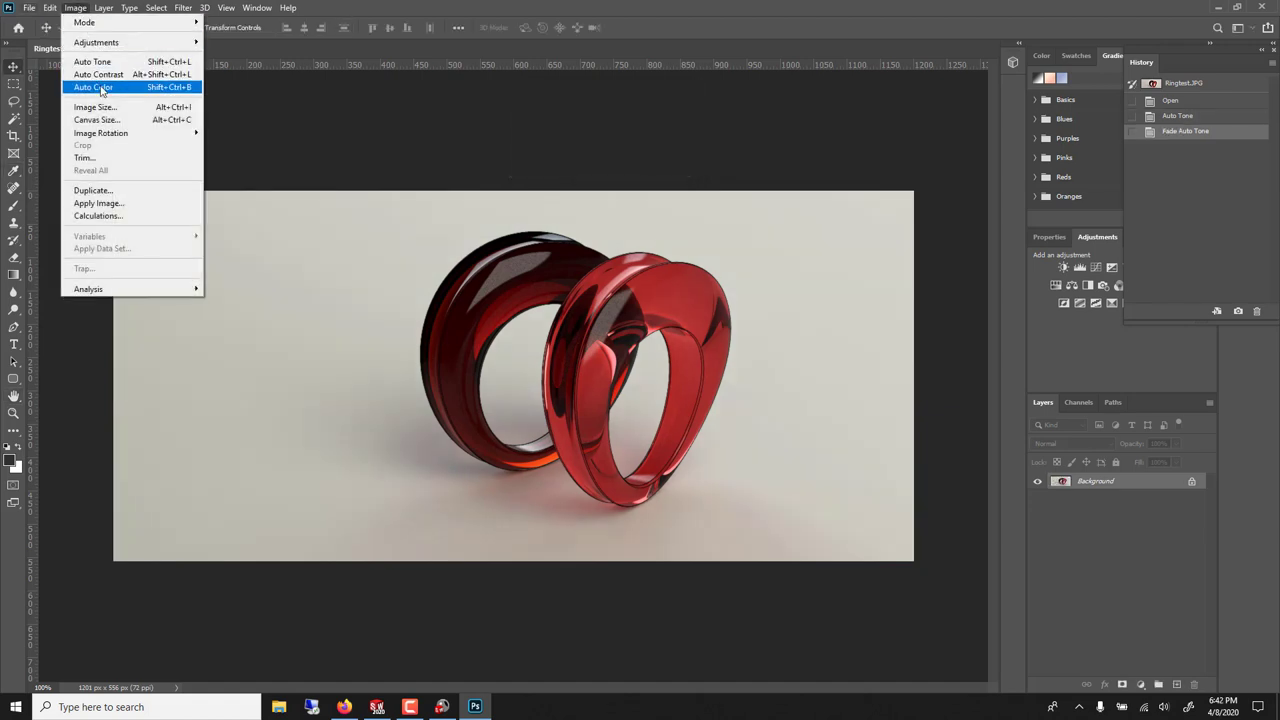
left_click(97, 87)
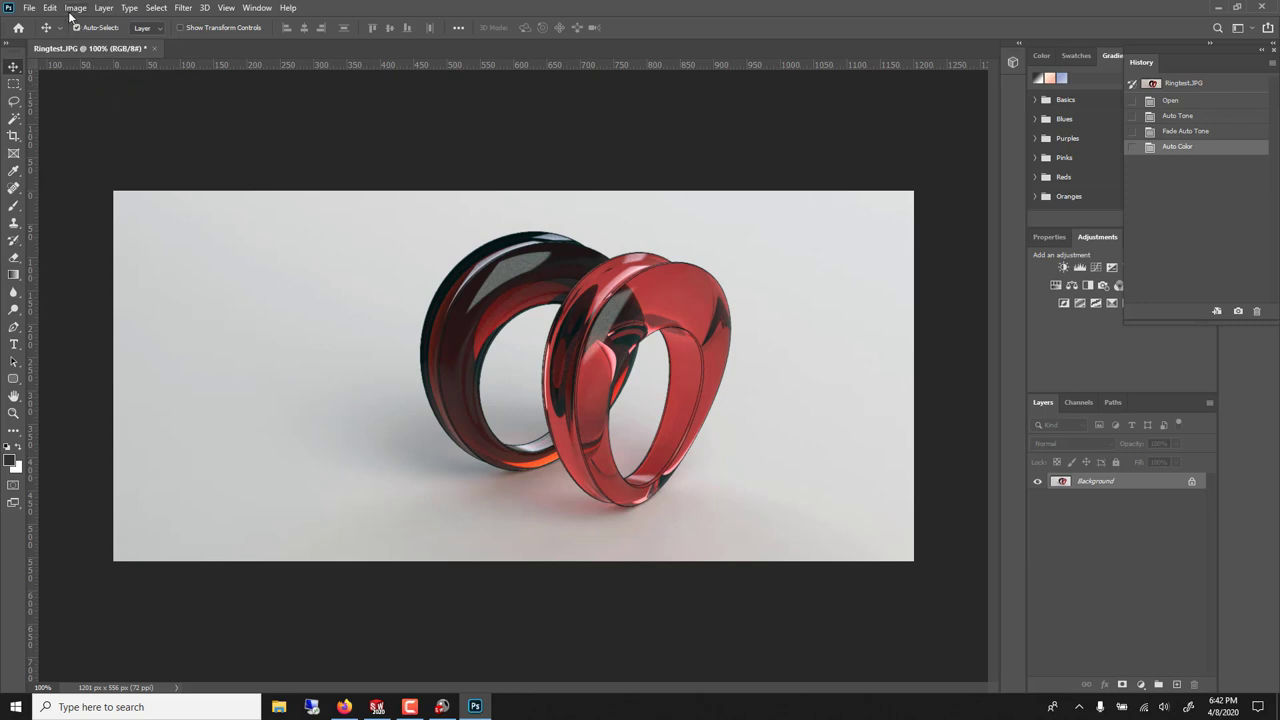
key("ctrl+shift+f")
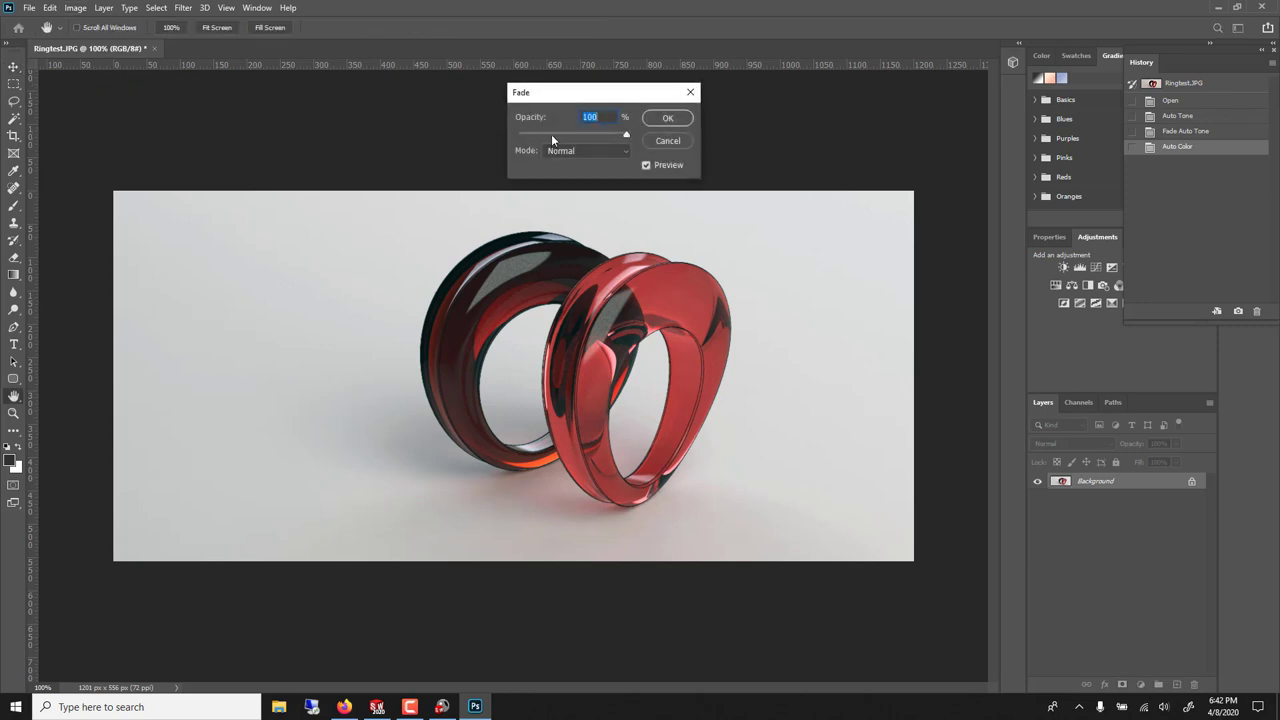
type("0")
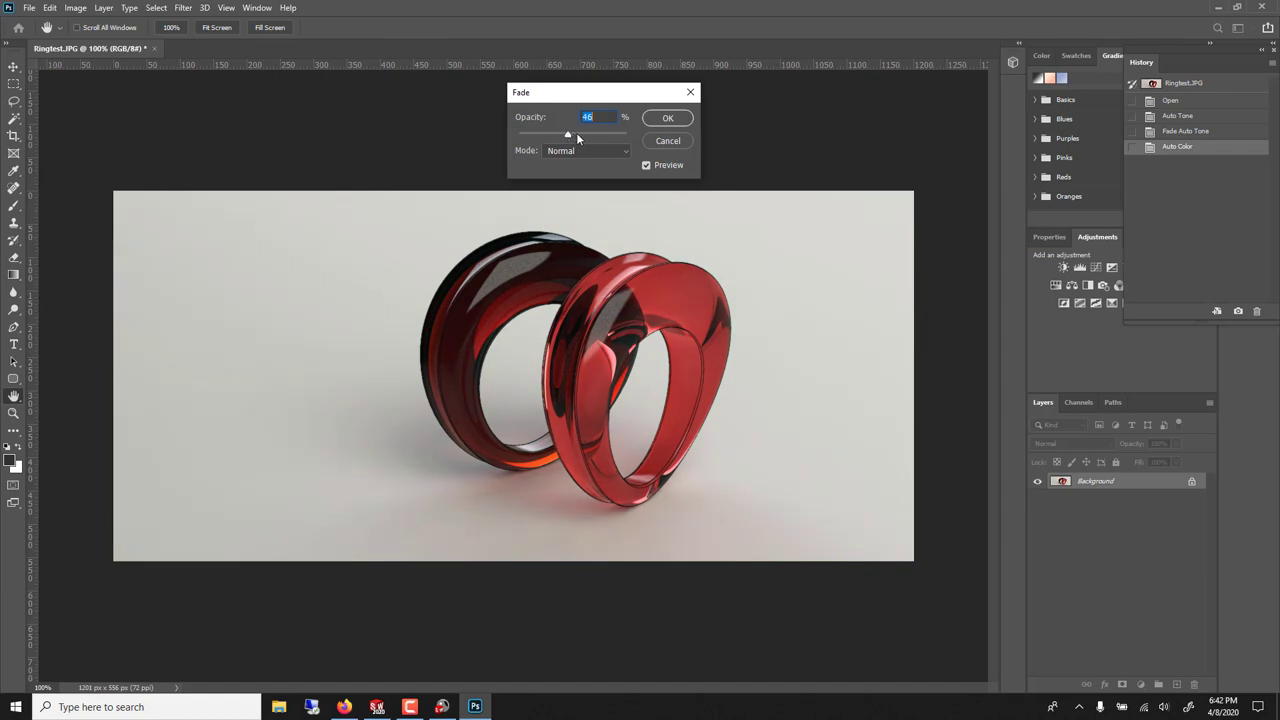
left_click_drag(585, 137, 559, 140)
left_click(667, 118)
Apply Auto Contrast and fade it to 14%
left_click(80, 8)
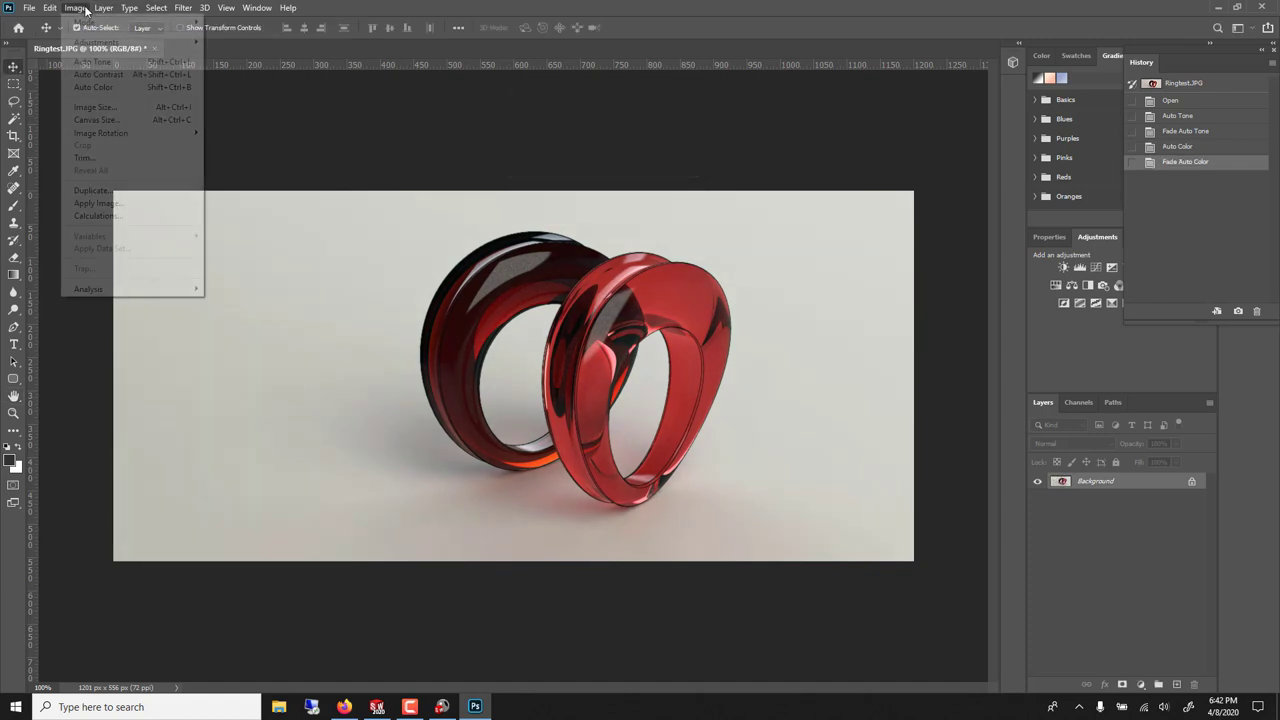
left_click(94, 76)
left_click(50, 8)
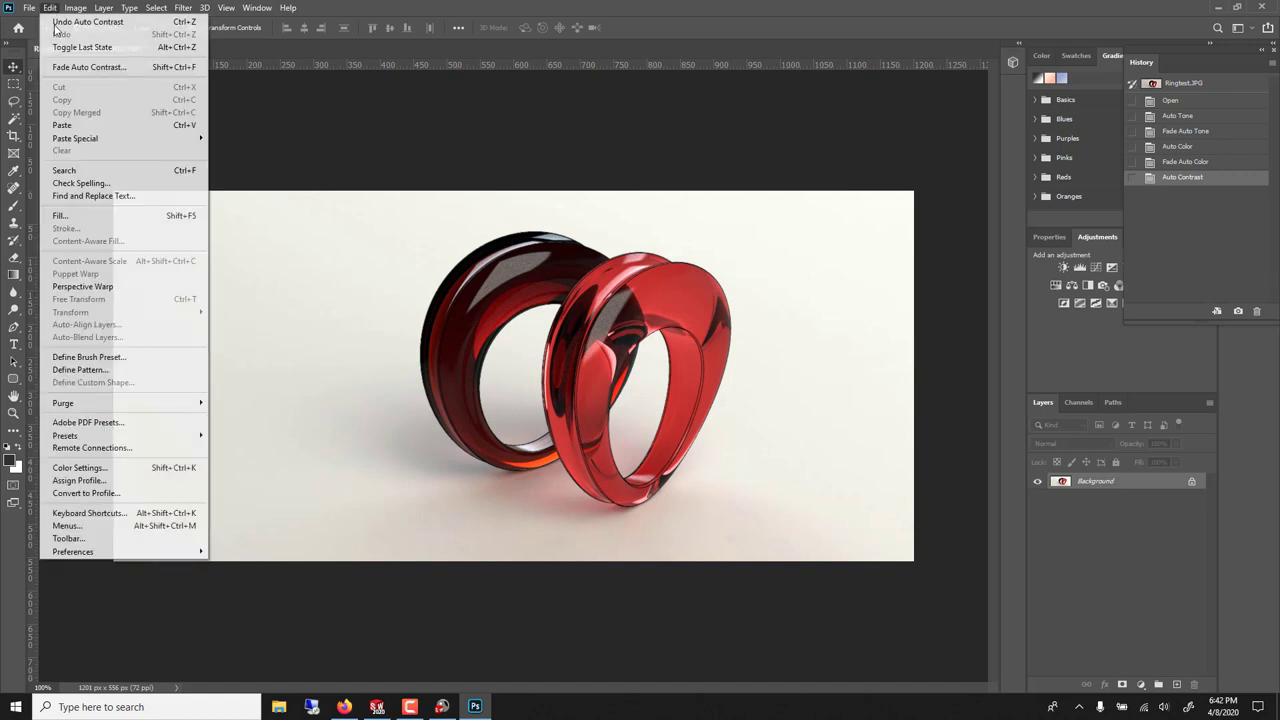
left_click(80, 66)
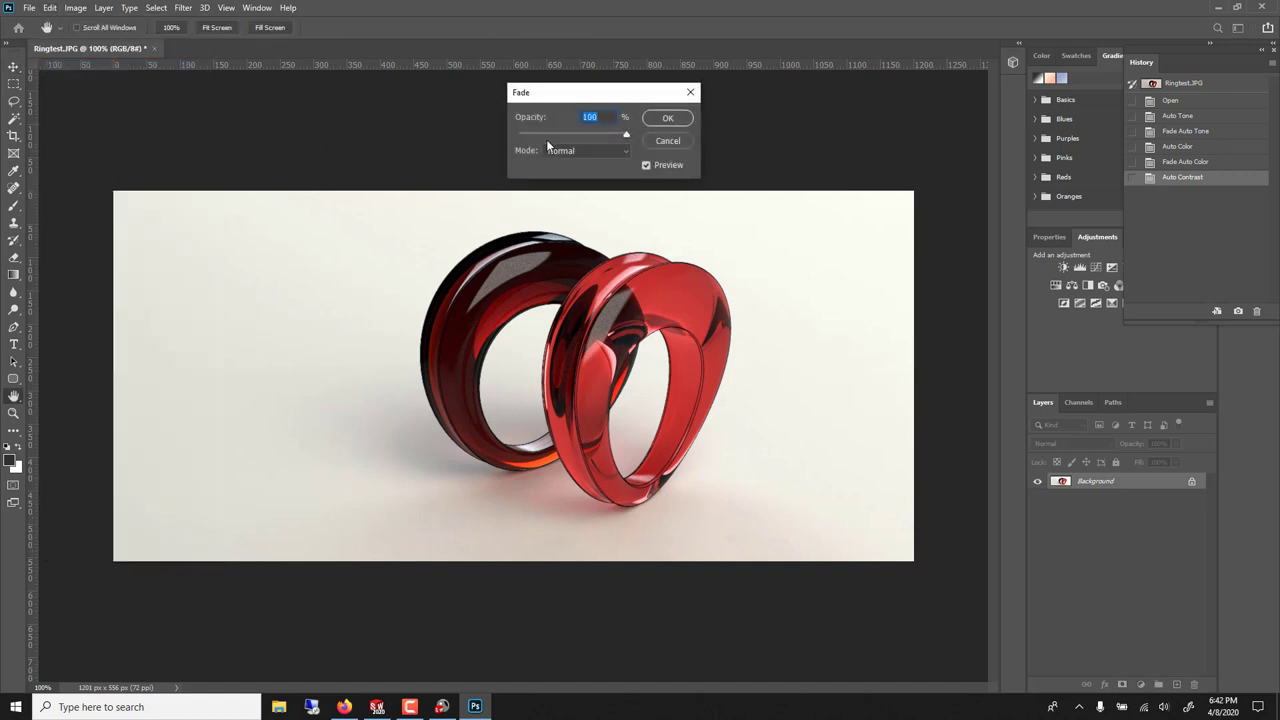
left_click_drag(515, 133, 541, 136)
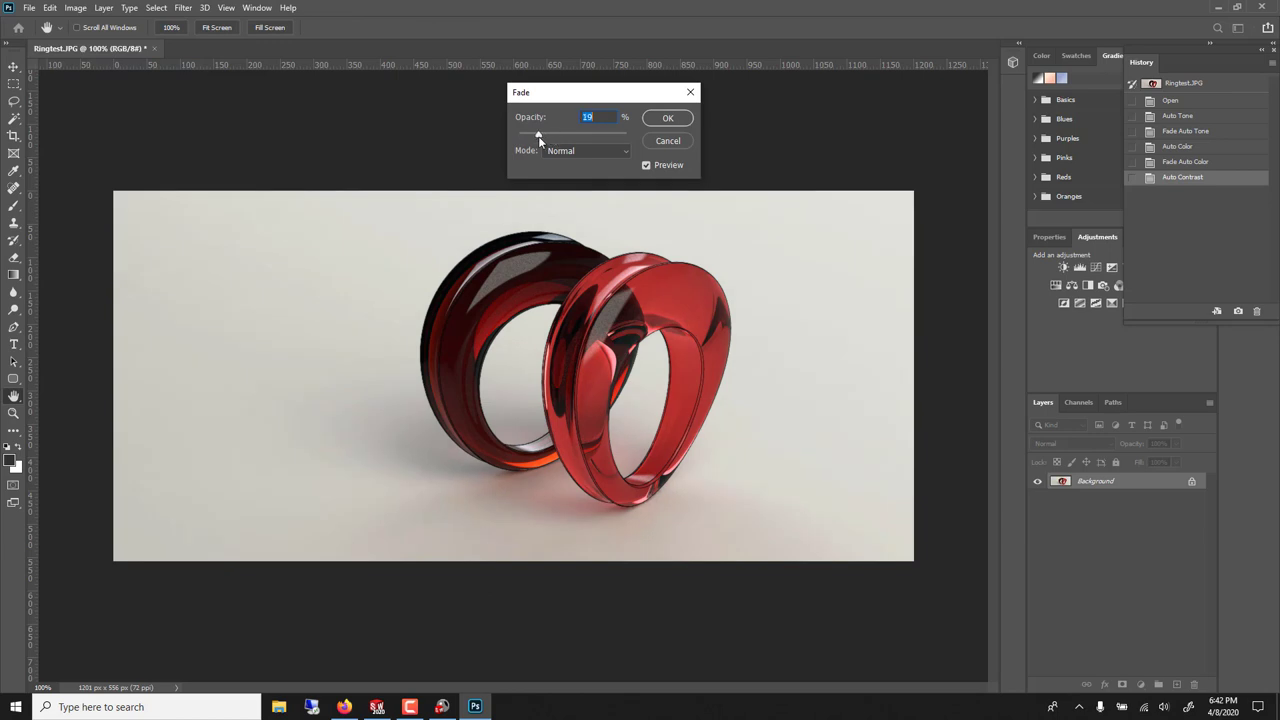
left_click(667, 117)
Apply a slight Vibrance and Saturation tweak to the render
left_click(75, 8)
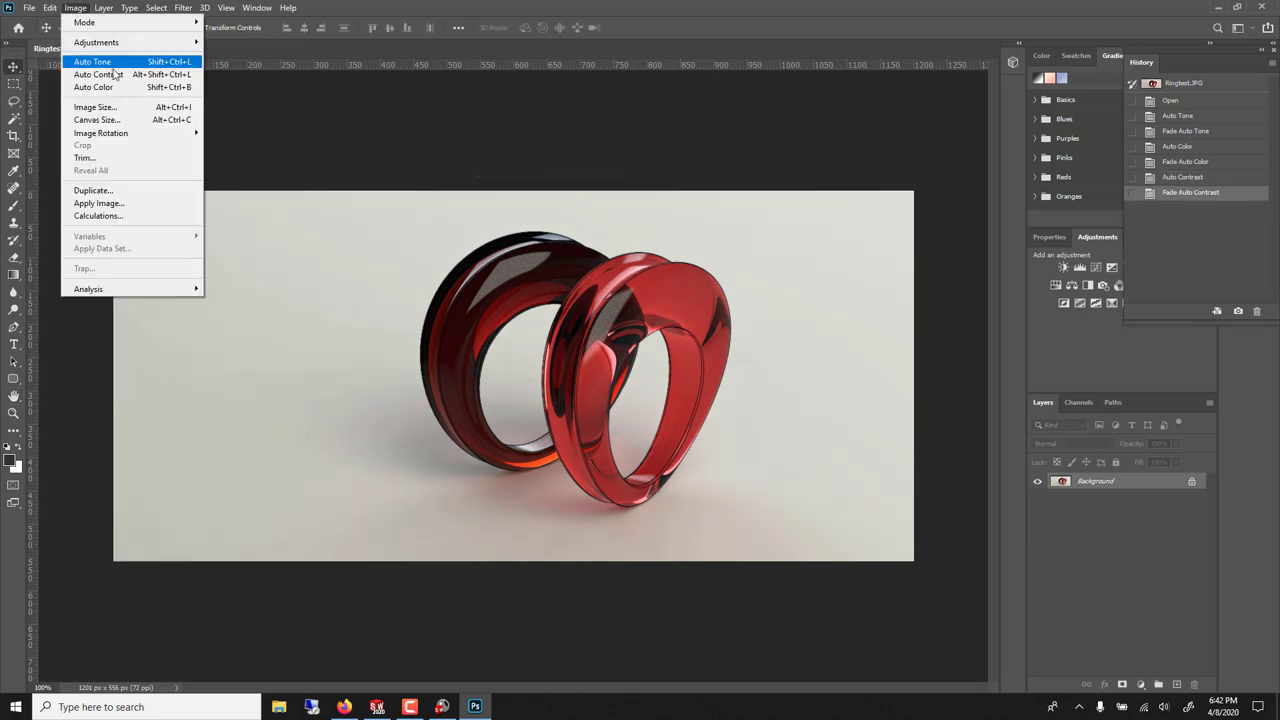
mouse_move(120, 42)
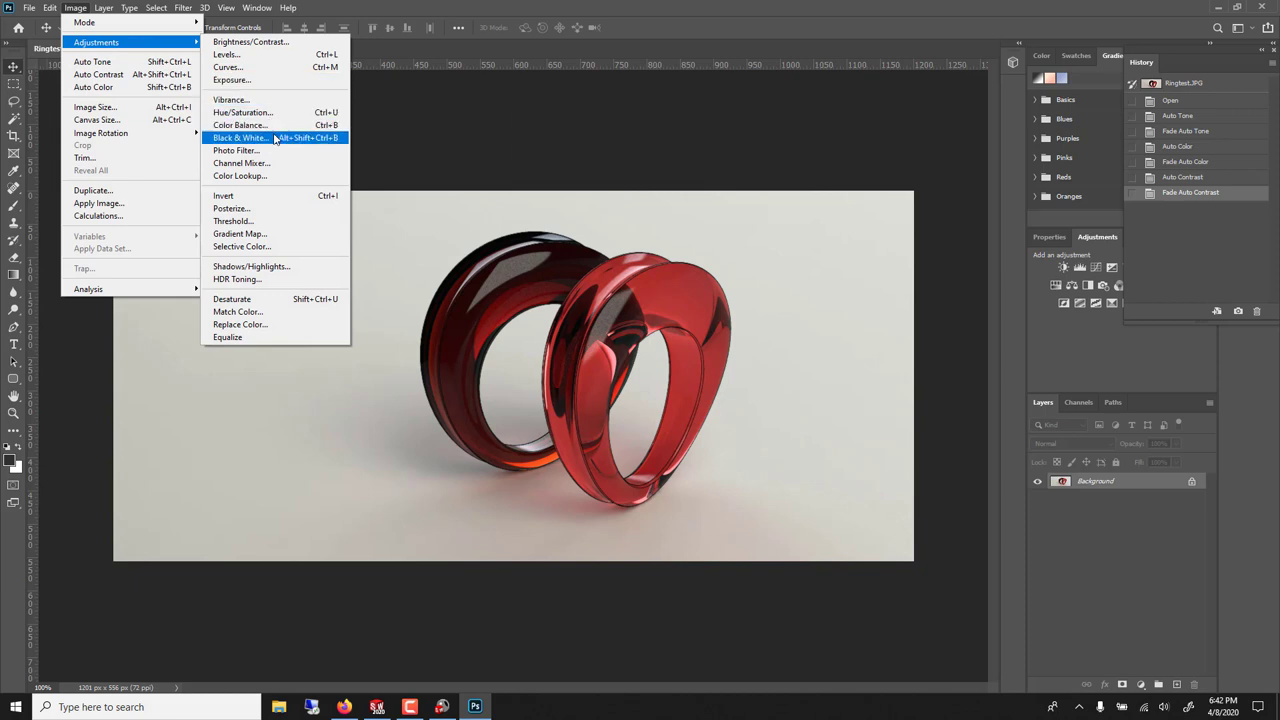
left_click(232, 100)
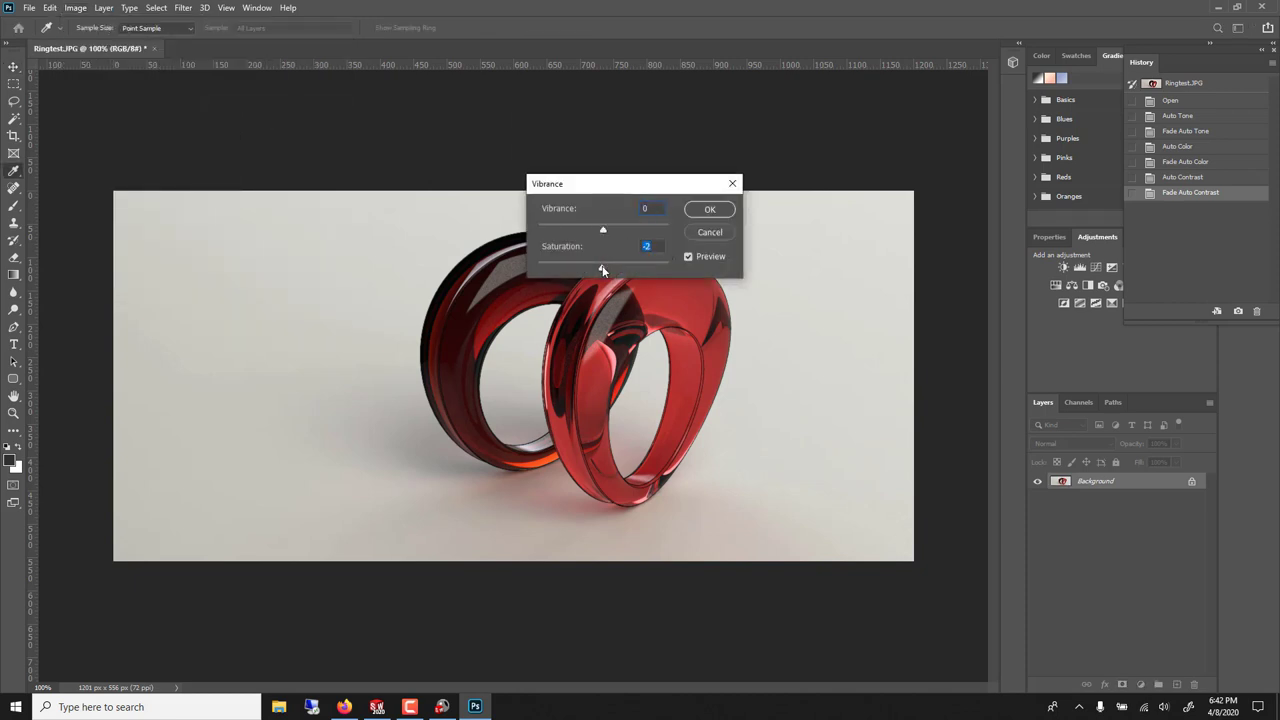
left_click_drag(602, 269, 605, 229)
left_click(706, 209)
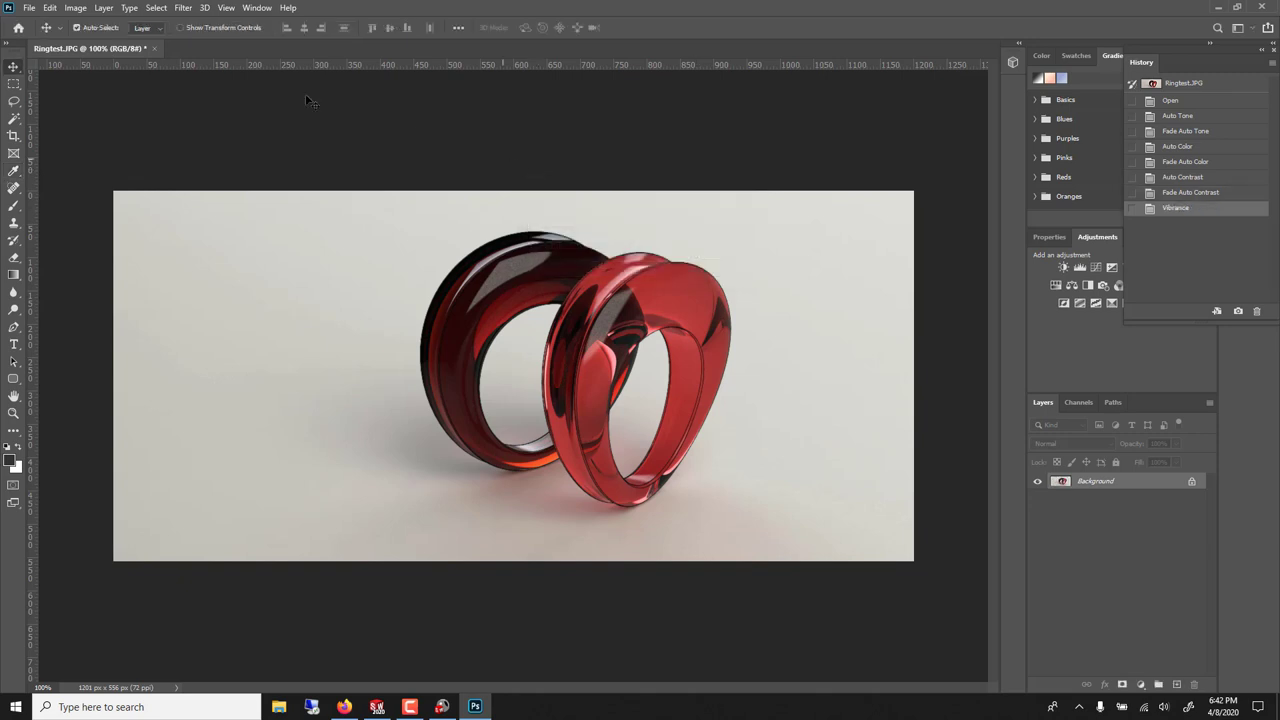
Apply a default Shadows/Highlights adjustment and fade it to roughly 23-25%
left_click(75, 8)
mouse_move(100, 42)
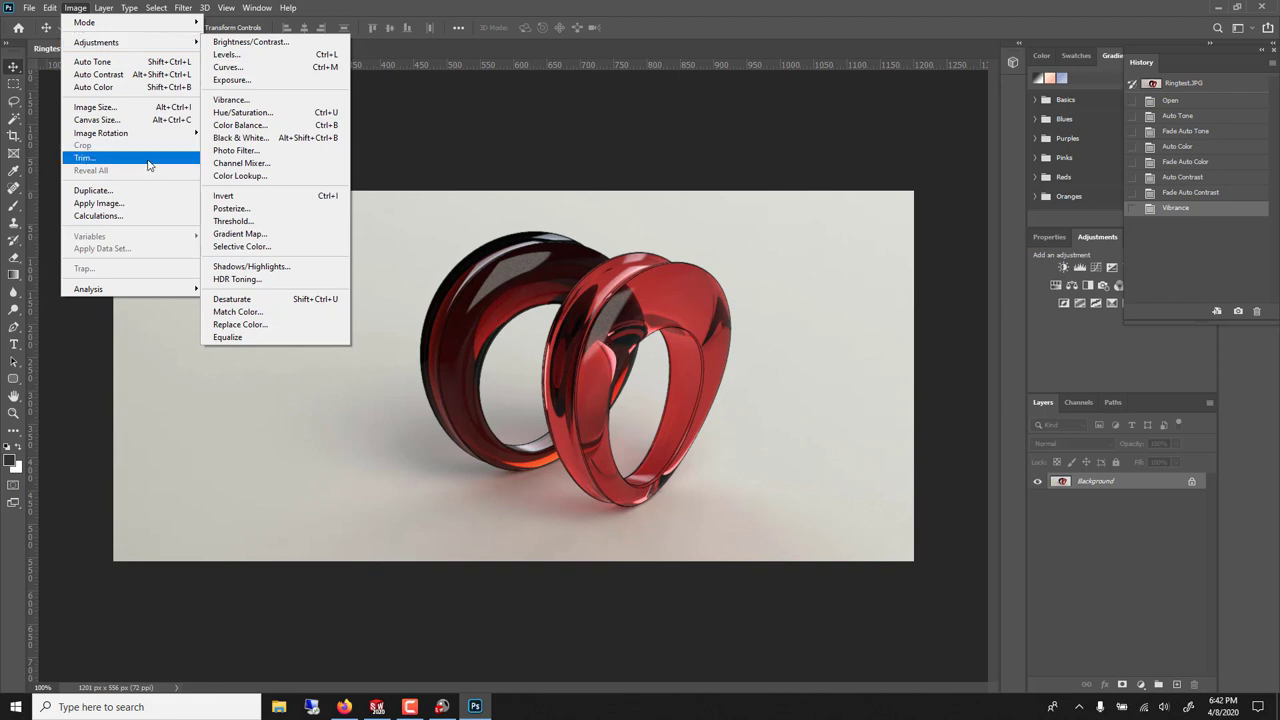
left_click(330, 266)
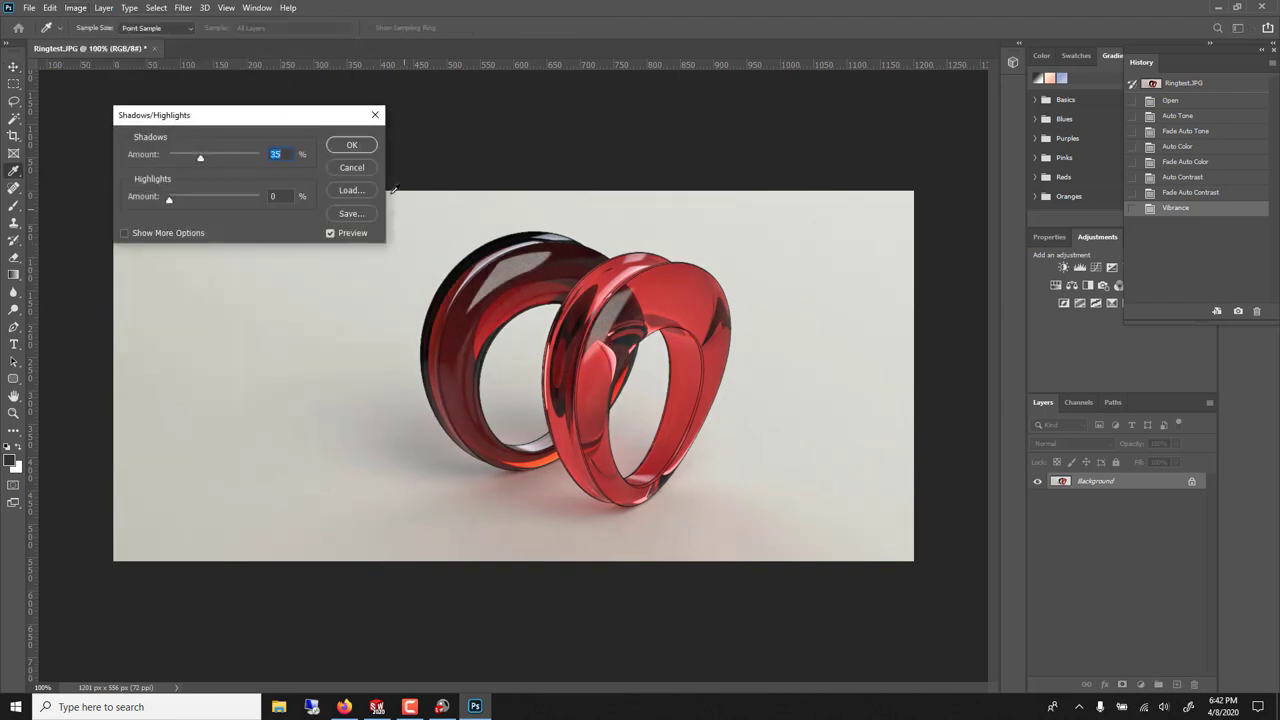
left_click(350, 145)
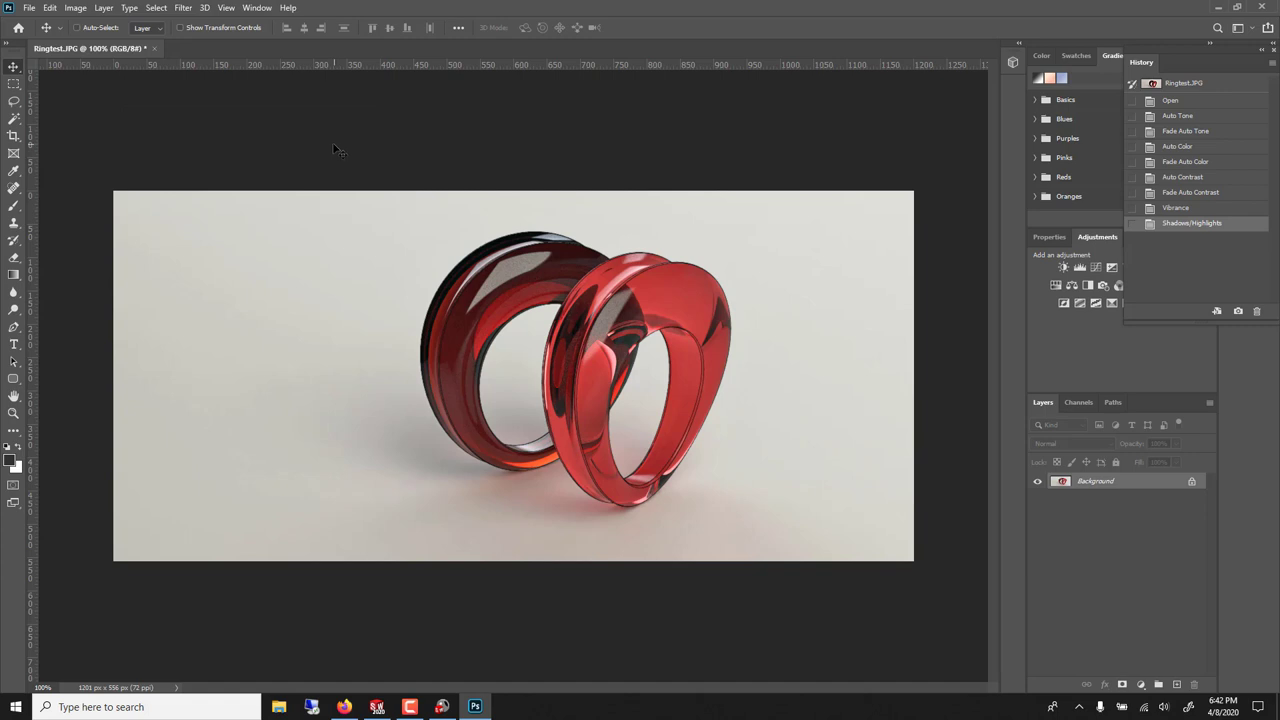
key("ctrl+shift+f")
left_click(528, 140)
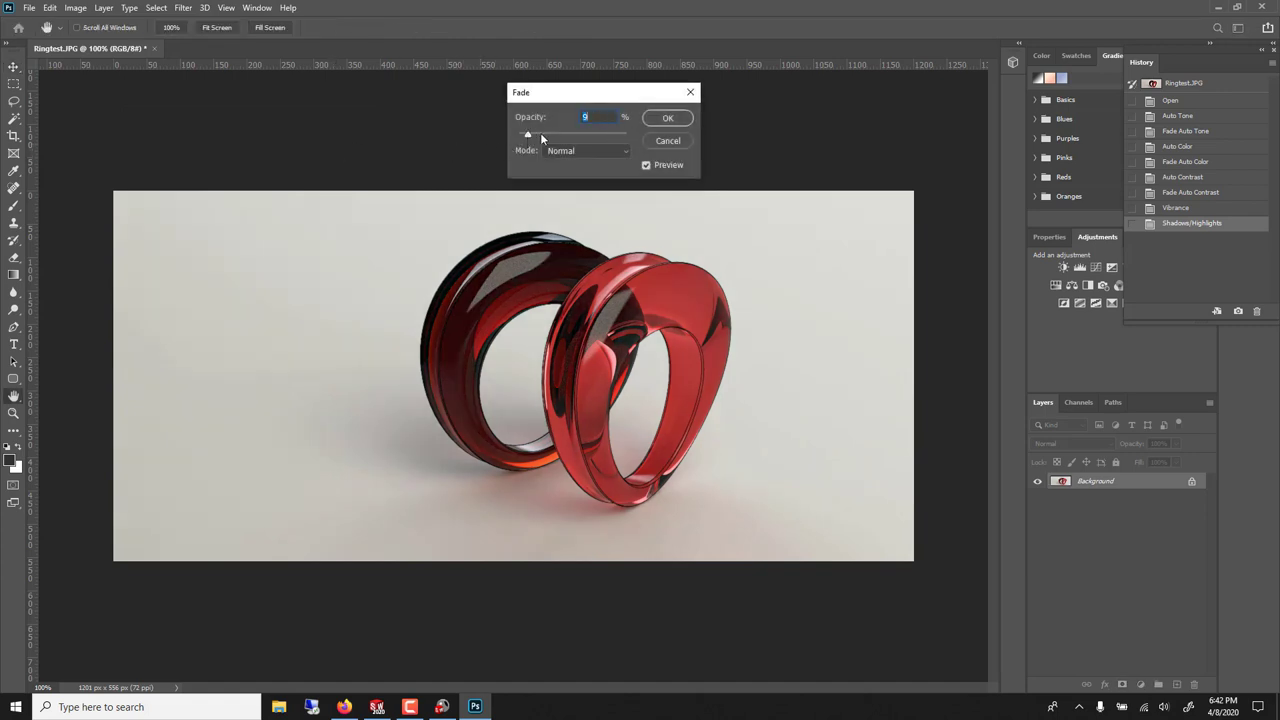
mouse_move(509, 141)
left_mouse_down()
mouse_move(547, 142)
mouse_move(533, 137)
left_mouse_up()
left_click(665, 119)
Add a Warming Filter (85) photo filter at 25% density, then fade it to about 4%
left_click(75, 7)
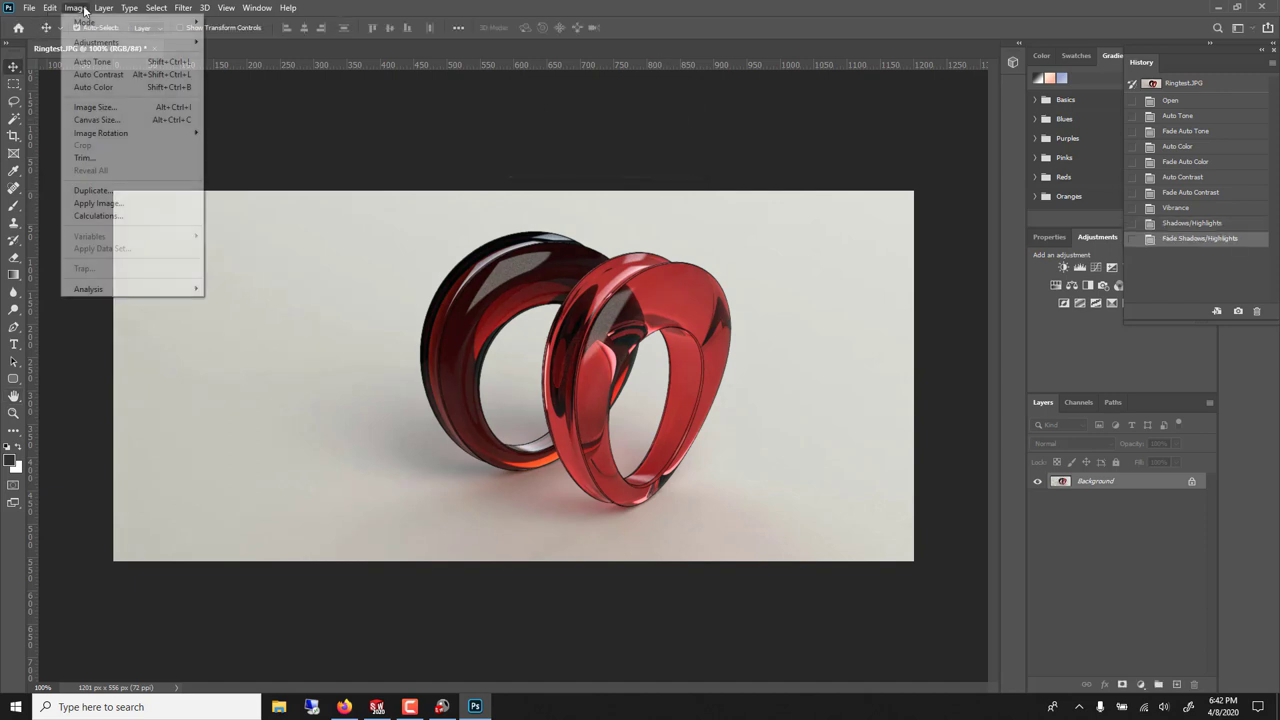
mouse_move(114, 45)
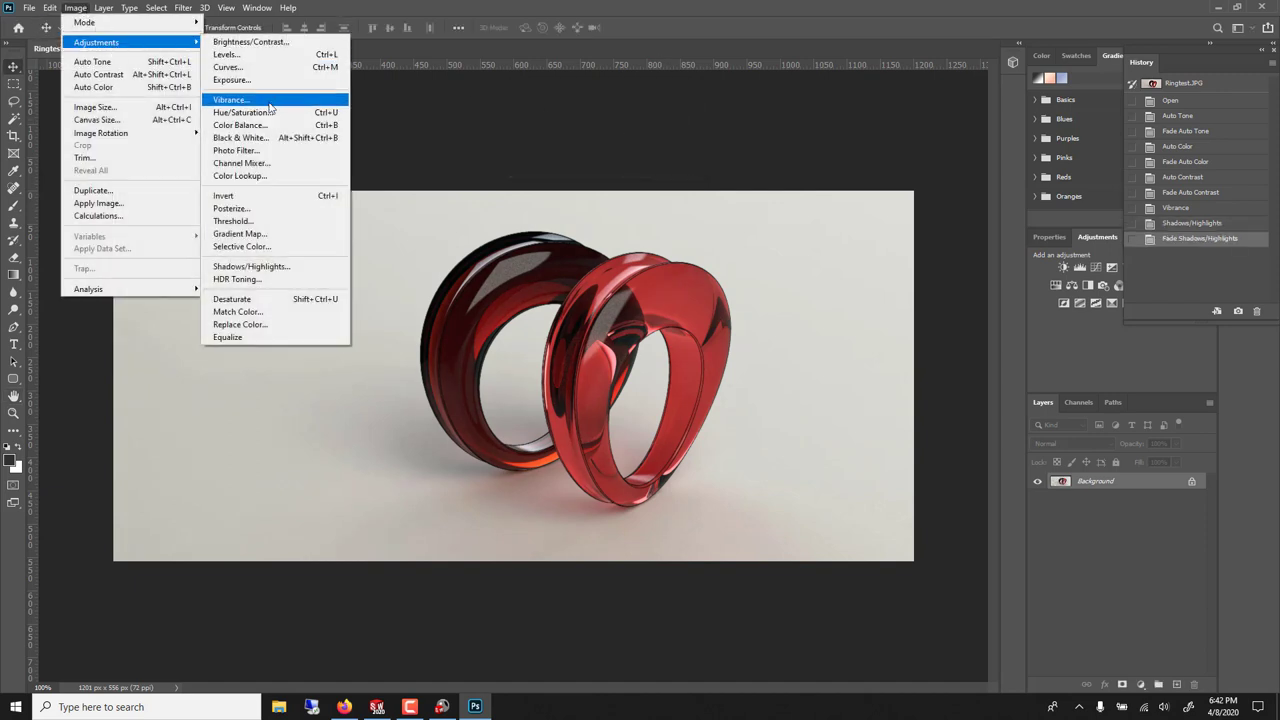
left_click(272, 150)
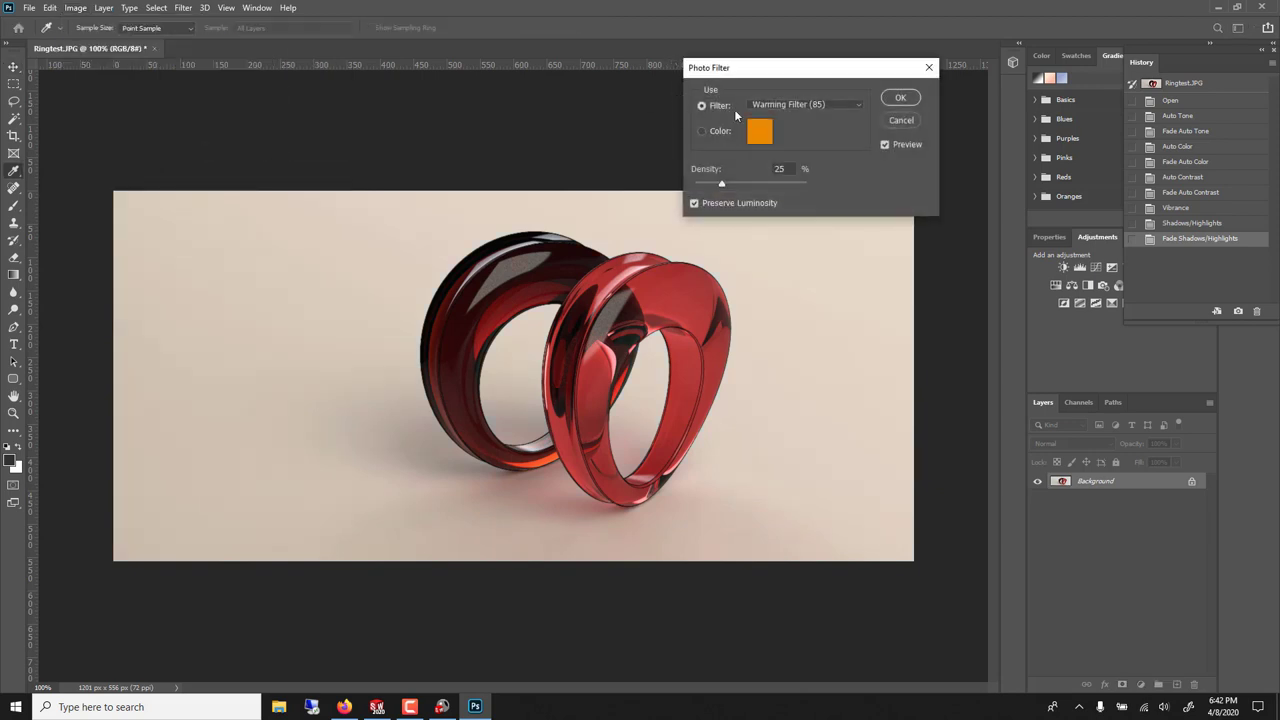
left_click(787, 106)
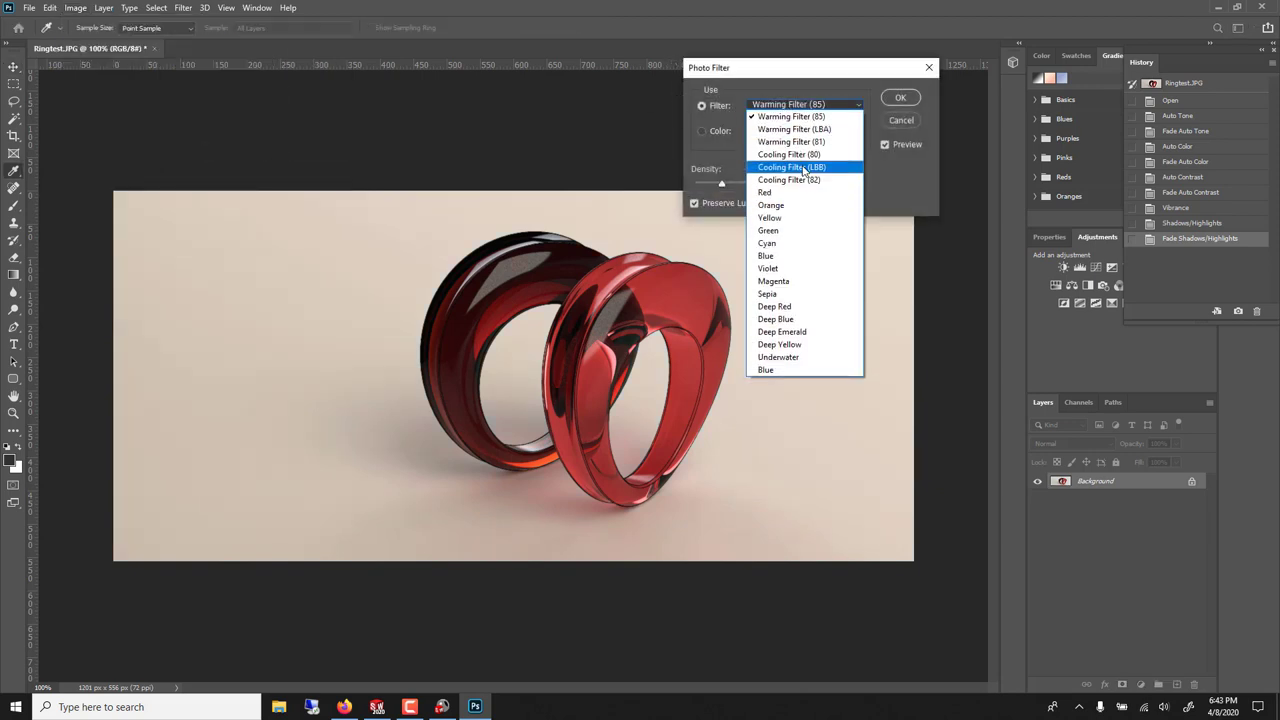
left_click(800, 162)
left_click(790, 107)
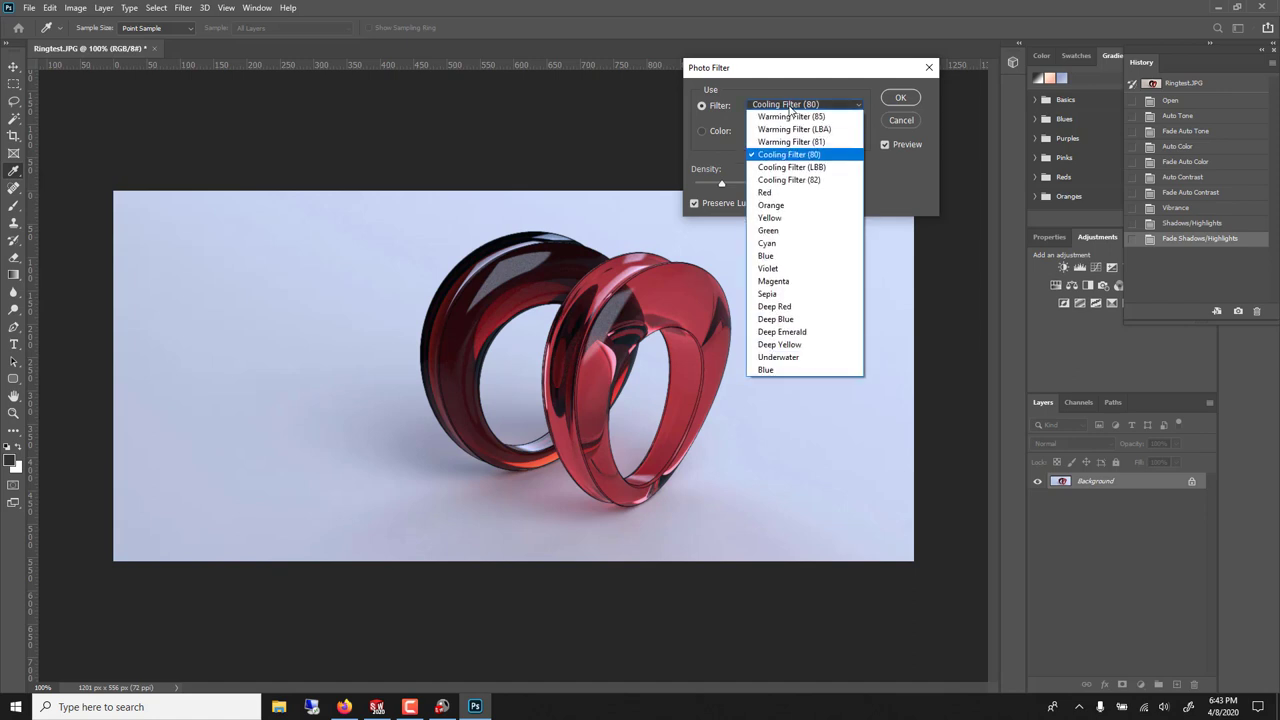
left_click(792, 118)
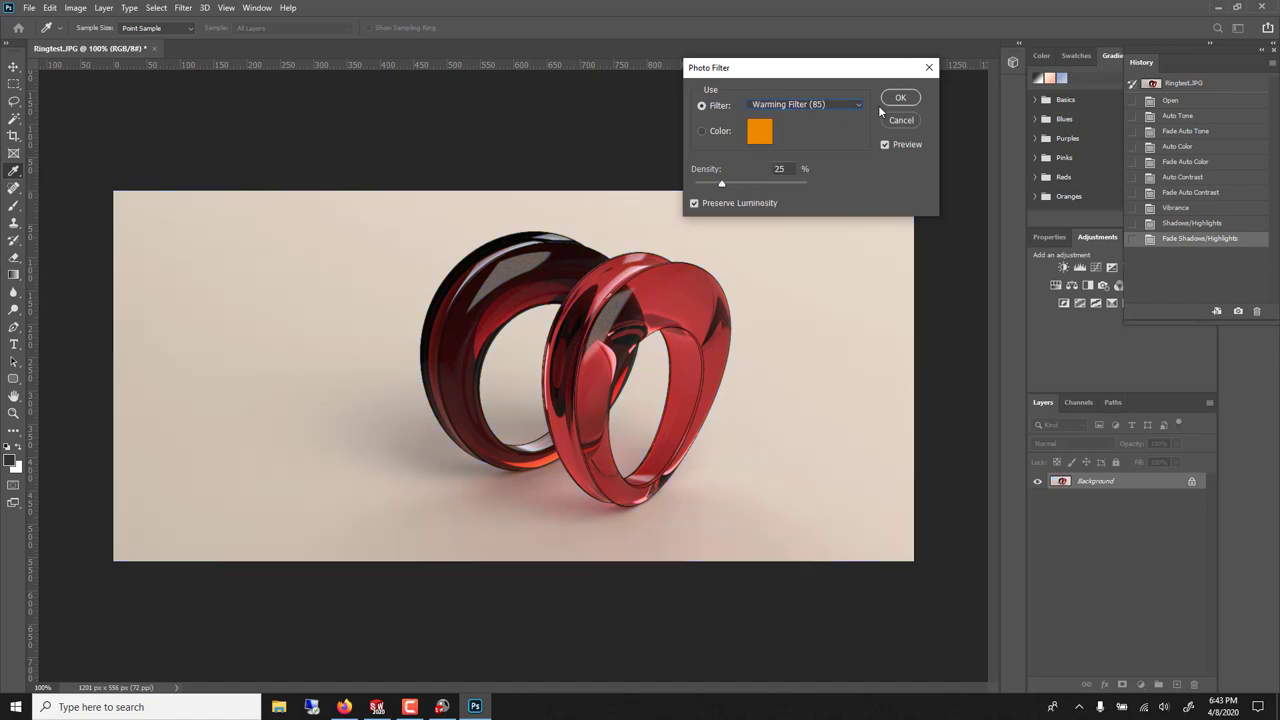
left_click(889, 102)
key("ctrl+shift+f")
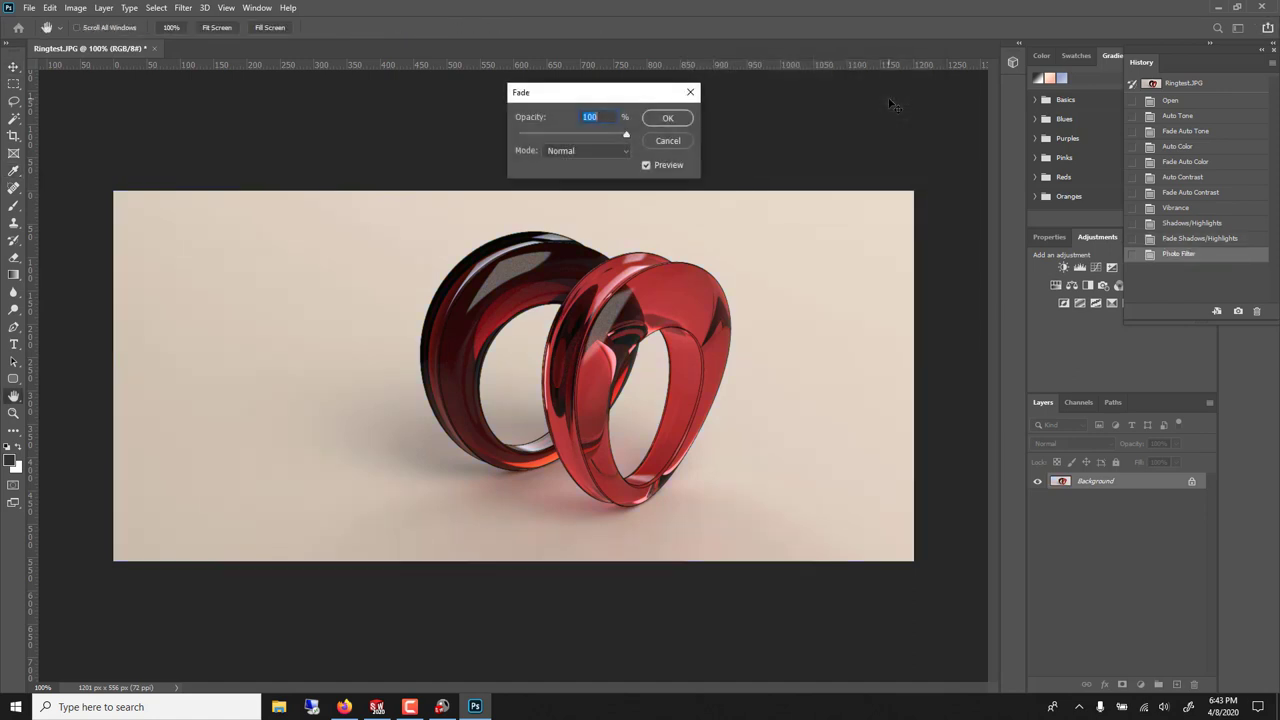
left_click(525, 135)
Keep the faint photo filter fade, then toggle History between 'Open' and 'Fade Photo Filter', ending corrected
left_click(667, 118)
left_click(1193, 101)
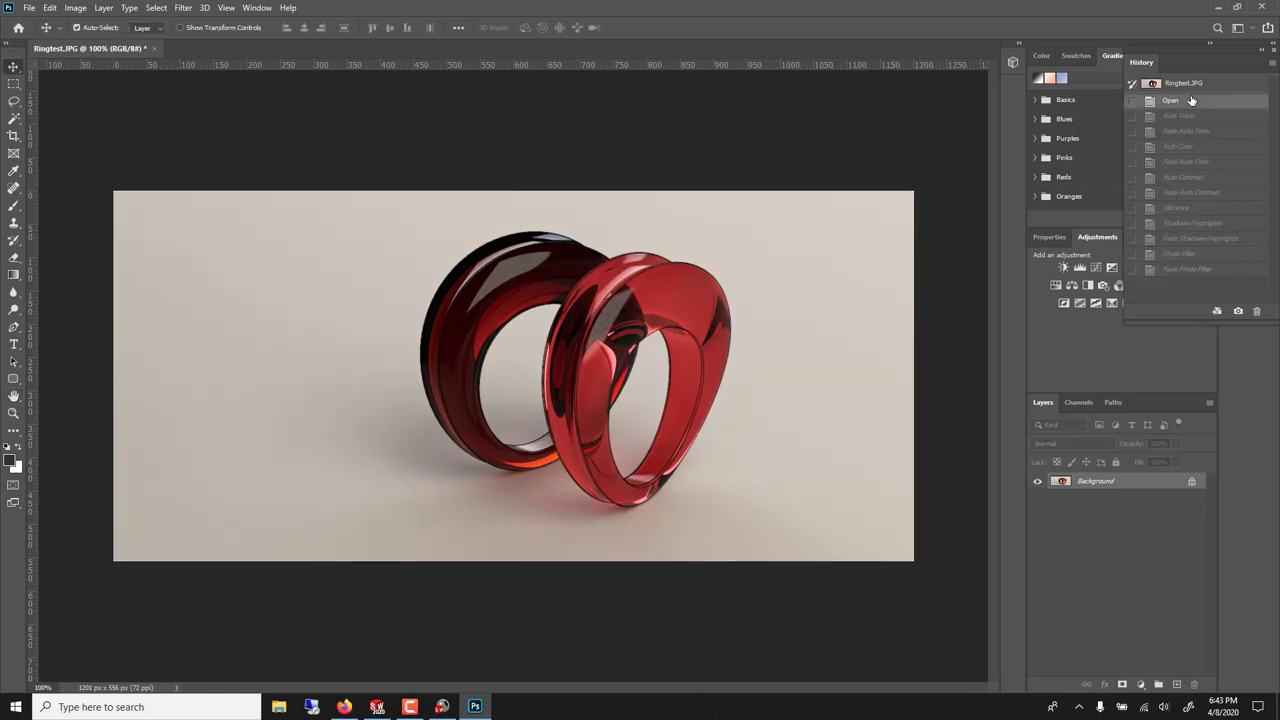
left_click(1164, 270)
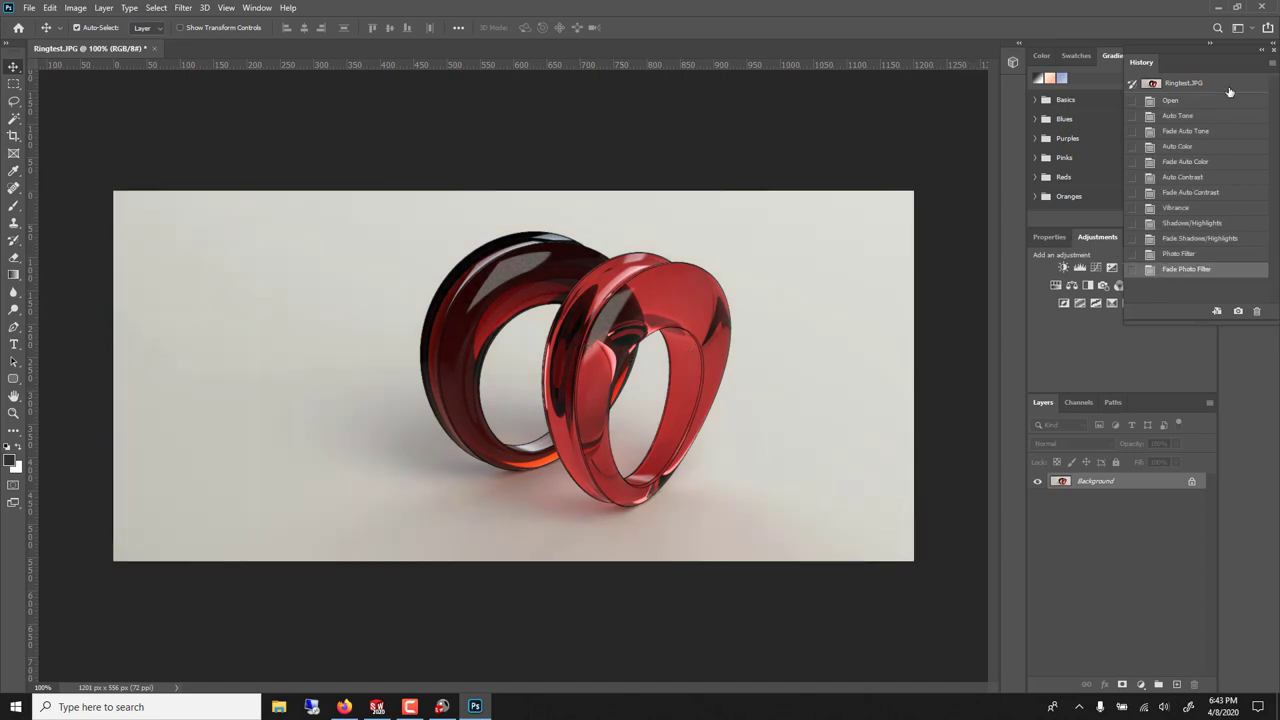
left_click(1170, 101)
left_click(1183, 269)
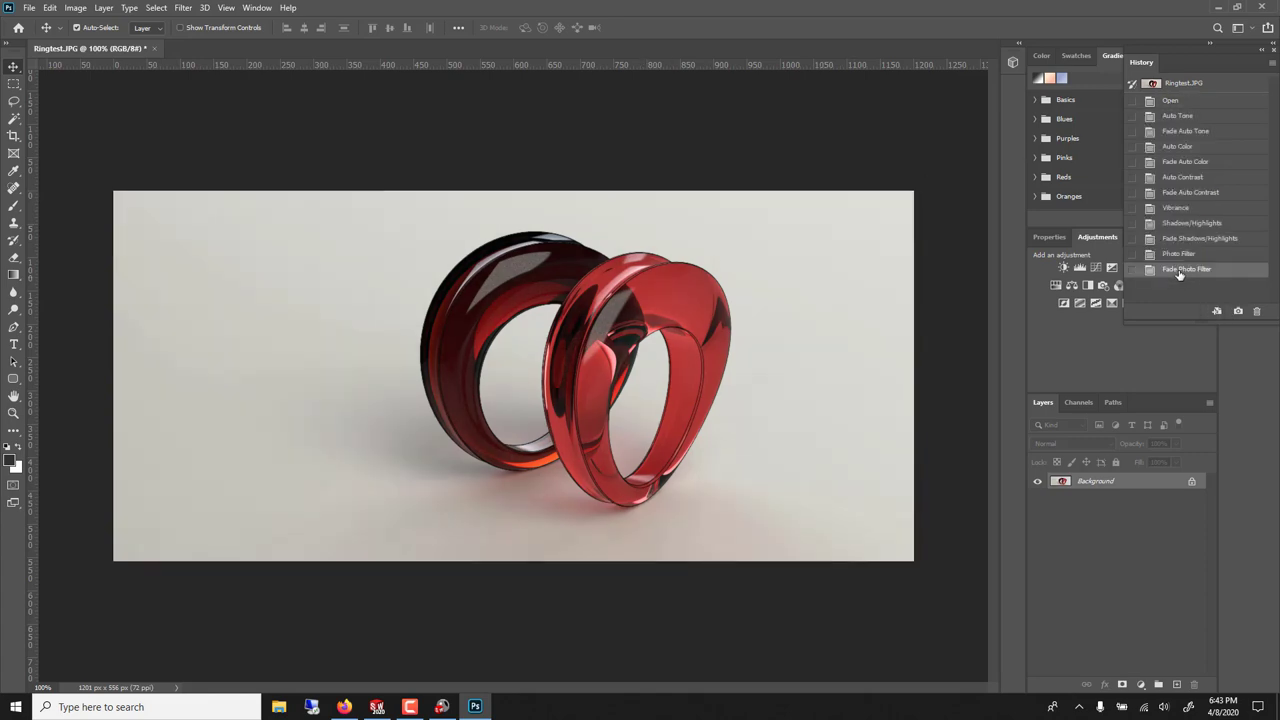